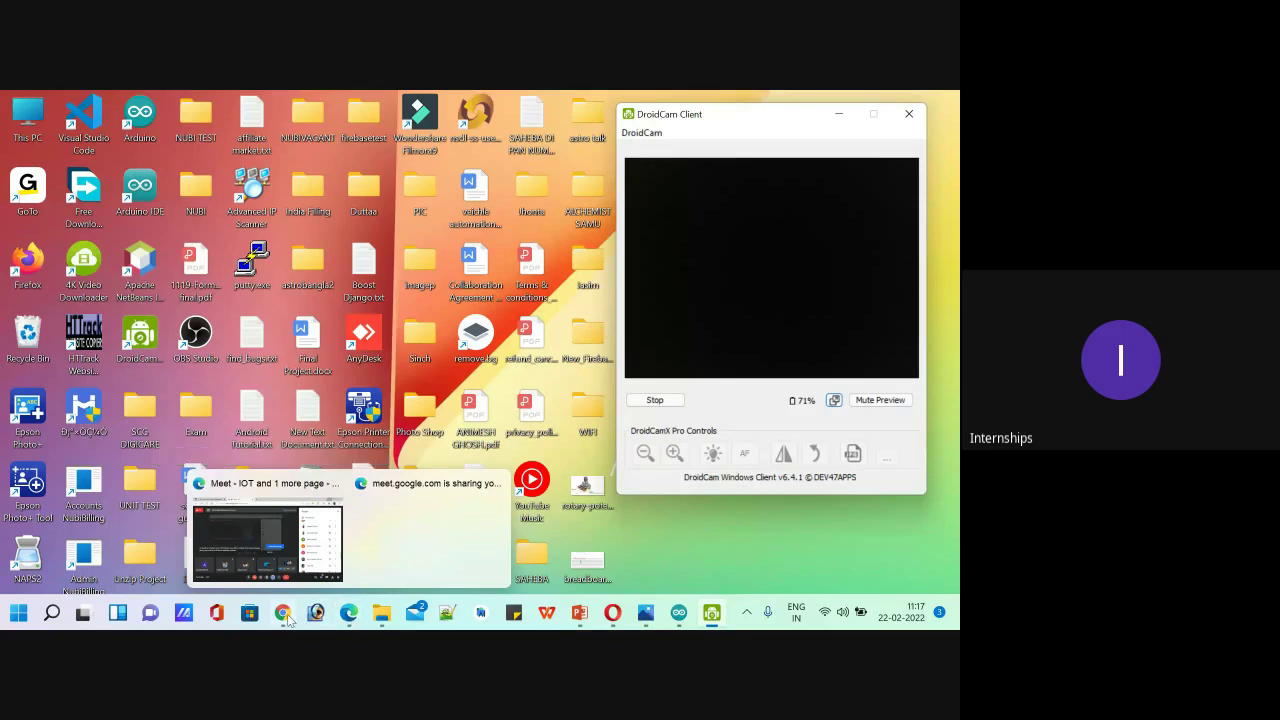
# Switch to Chrome, replace the Arduino software page with a new tab and load the tinkercad.com dashboard.
pyautogui.click(283, 614)
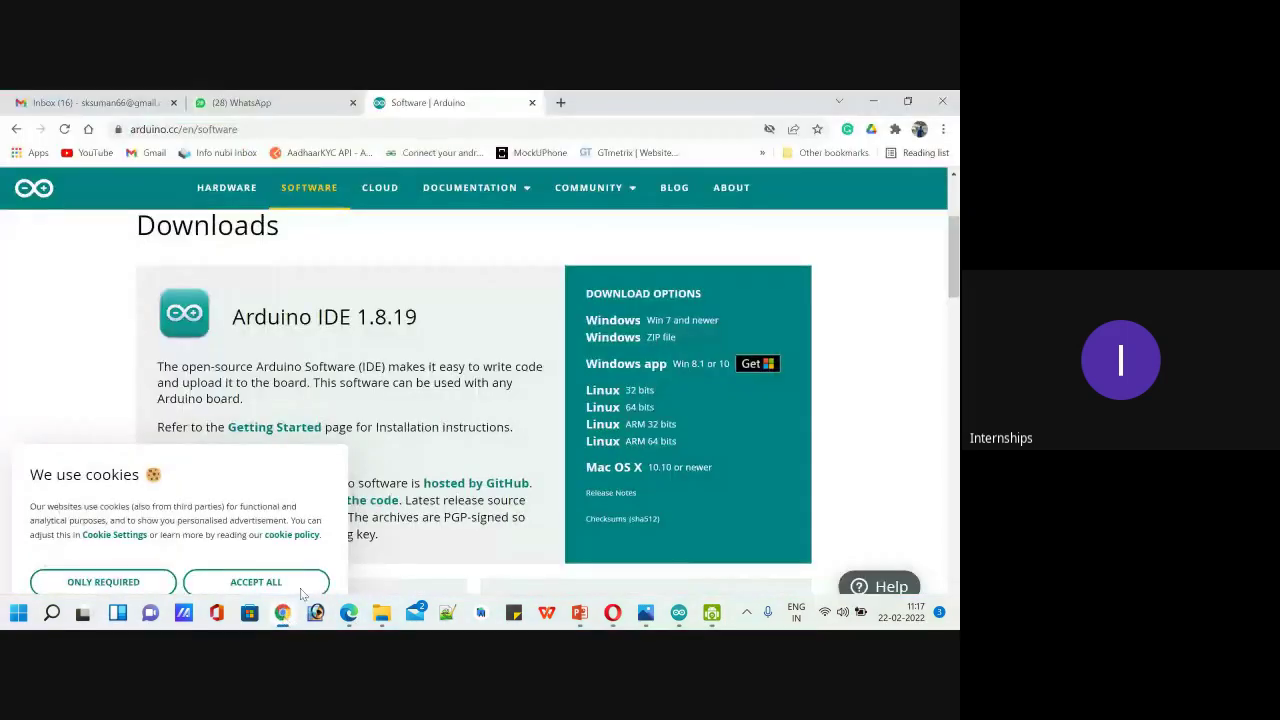
pyautogui.click(560, 102)
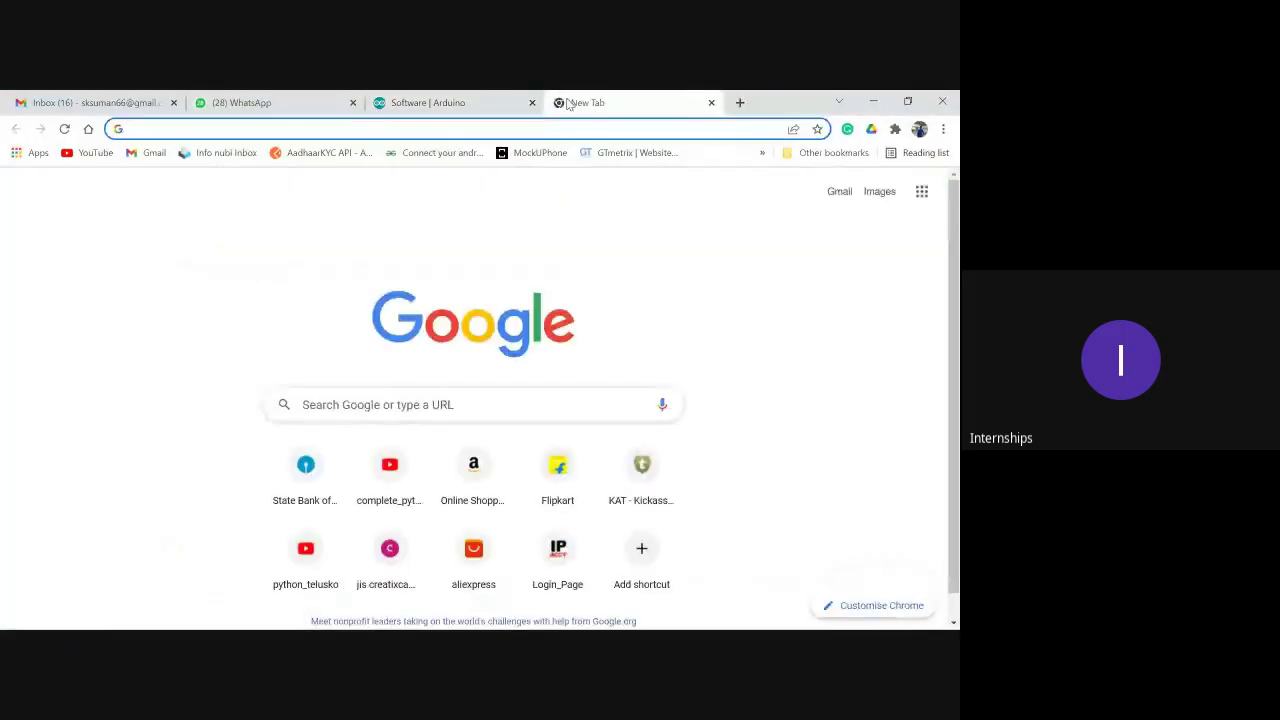
pyautogui.click(532, 103)
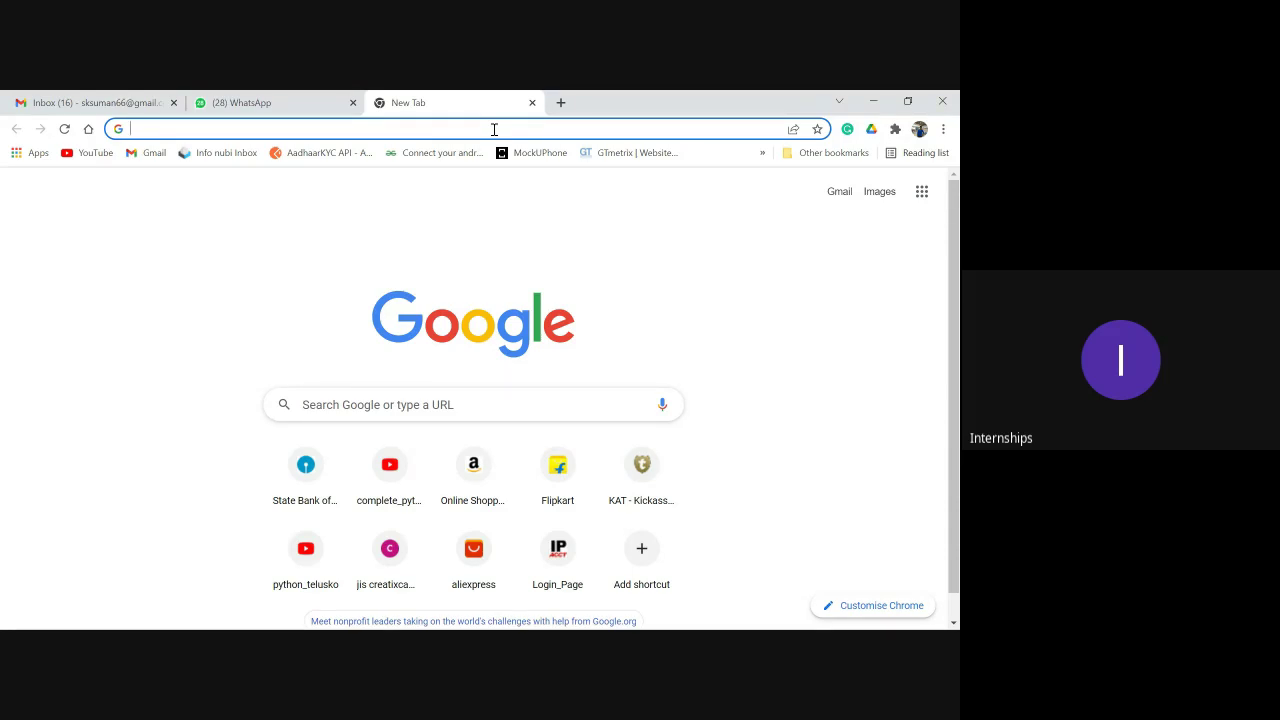
pyautogui.write('tin')
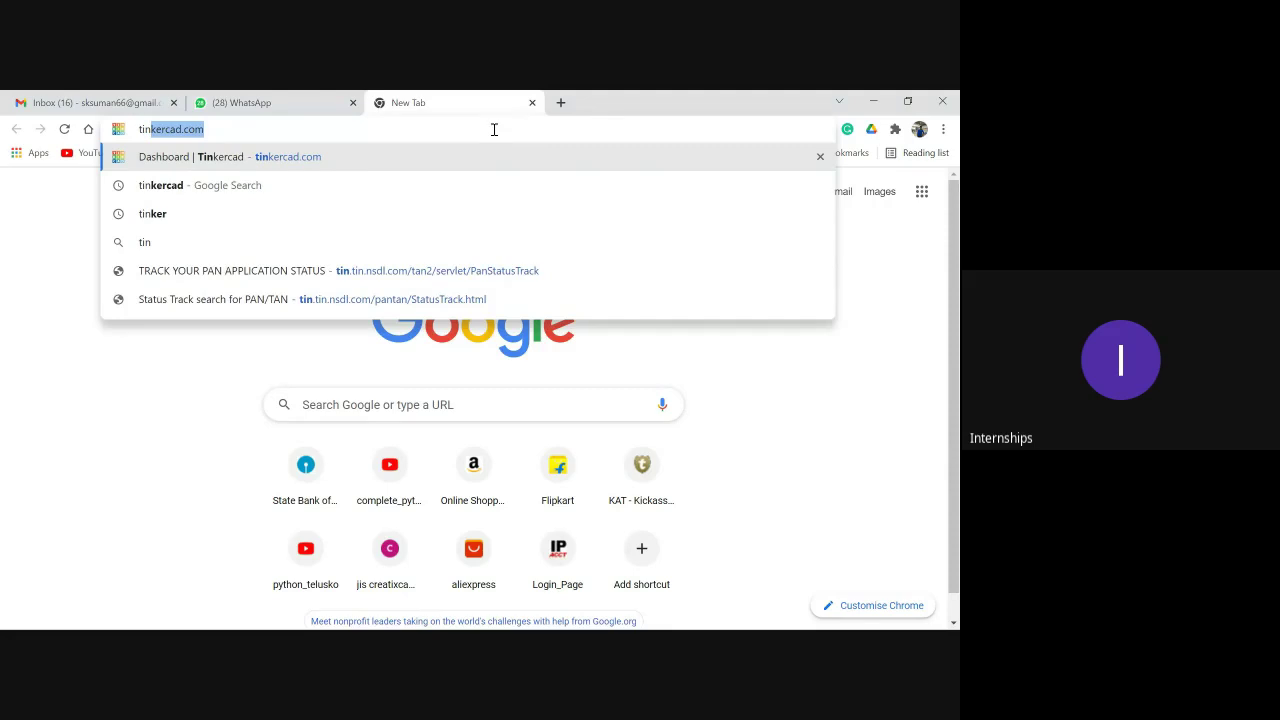
pyautogui.press('Return')
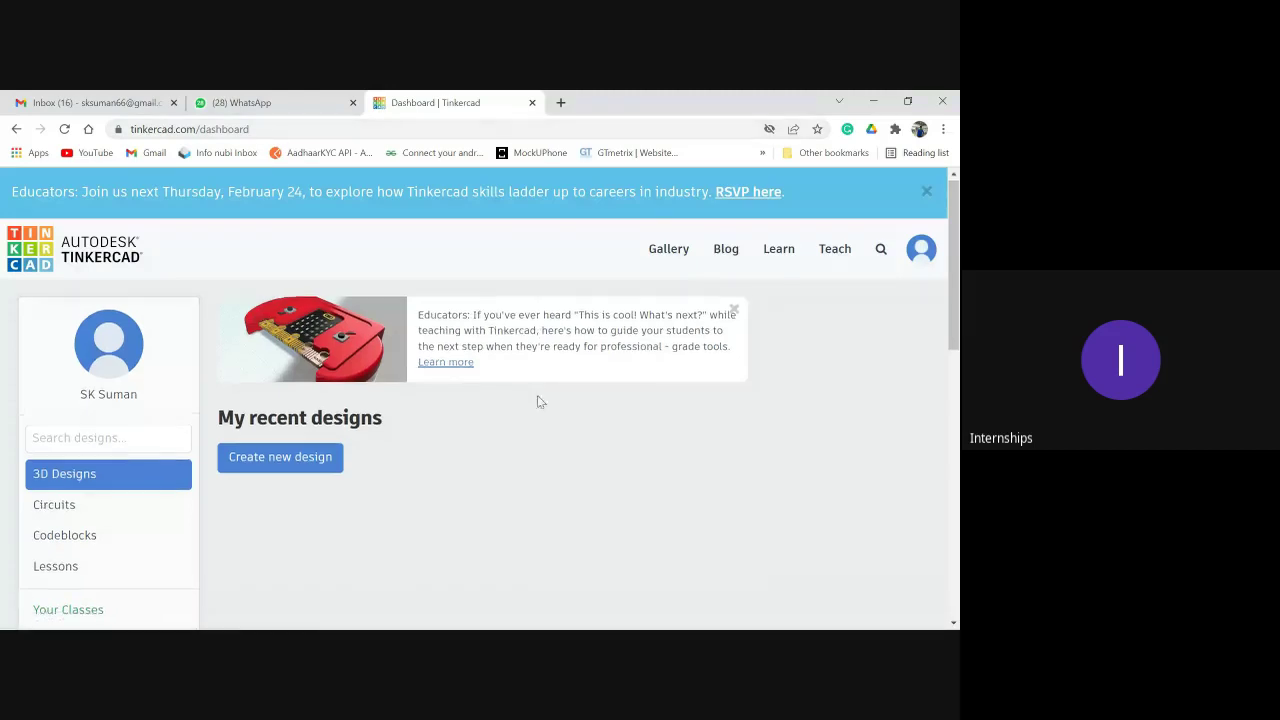
# Dismiss the educators' announcement banner on the Tinkercad dashboard and display the Circuits designs.
pyautogui.scroll(-1, 538, 400)
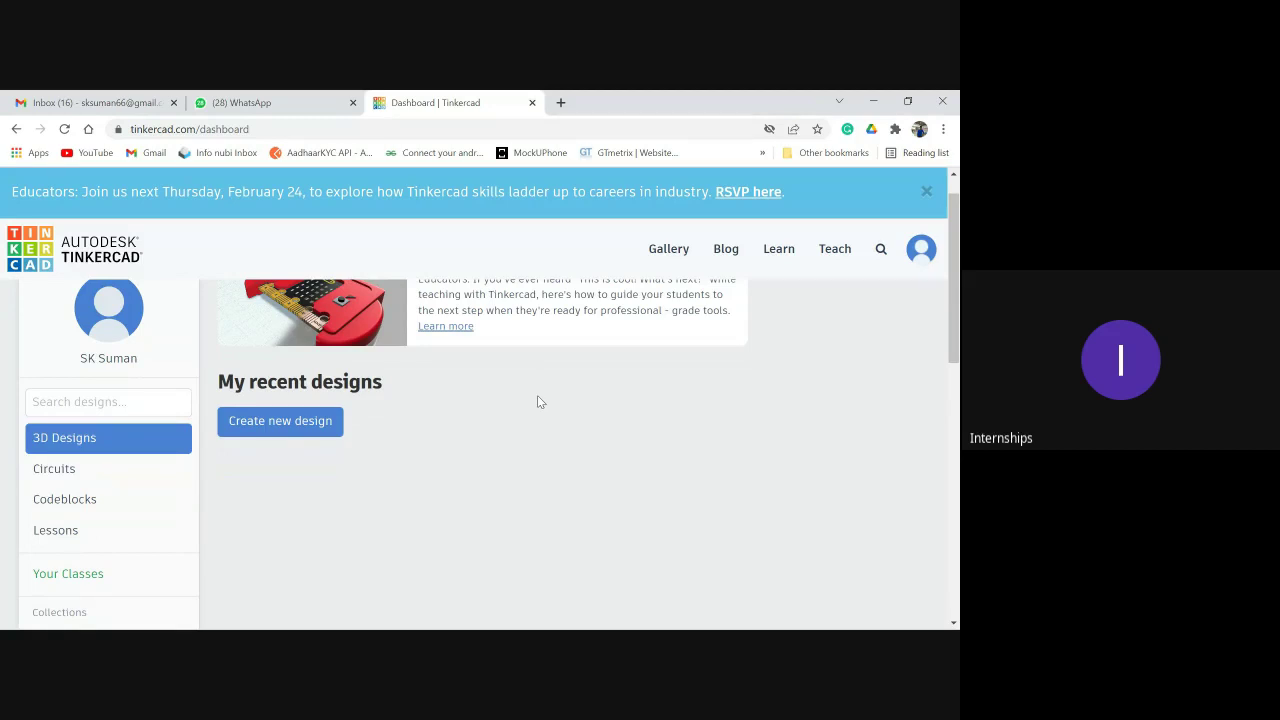
pyautogui.scroll(-1, 537, 401)
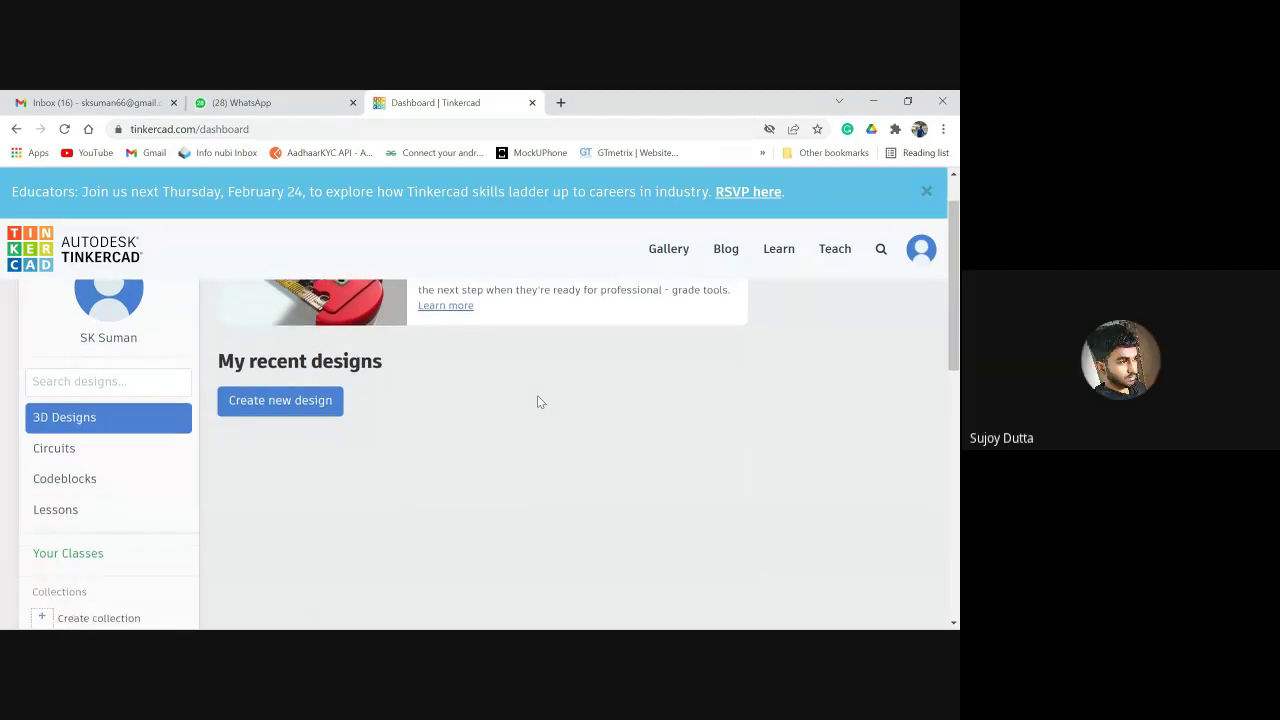
pyautogui.click(926, 191)
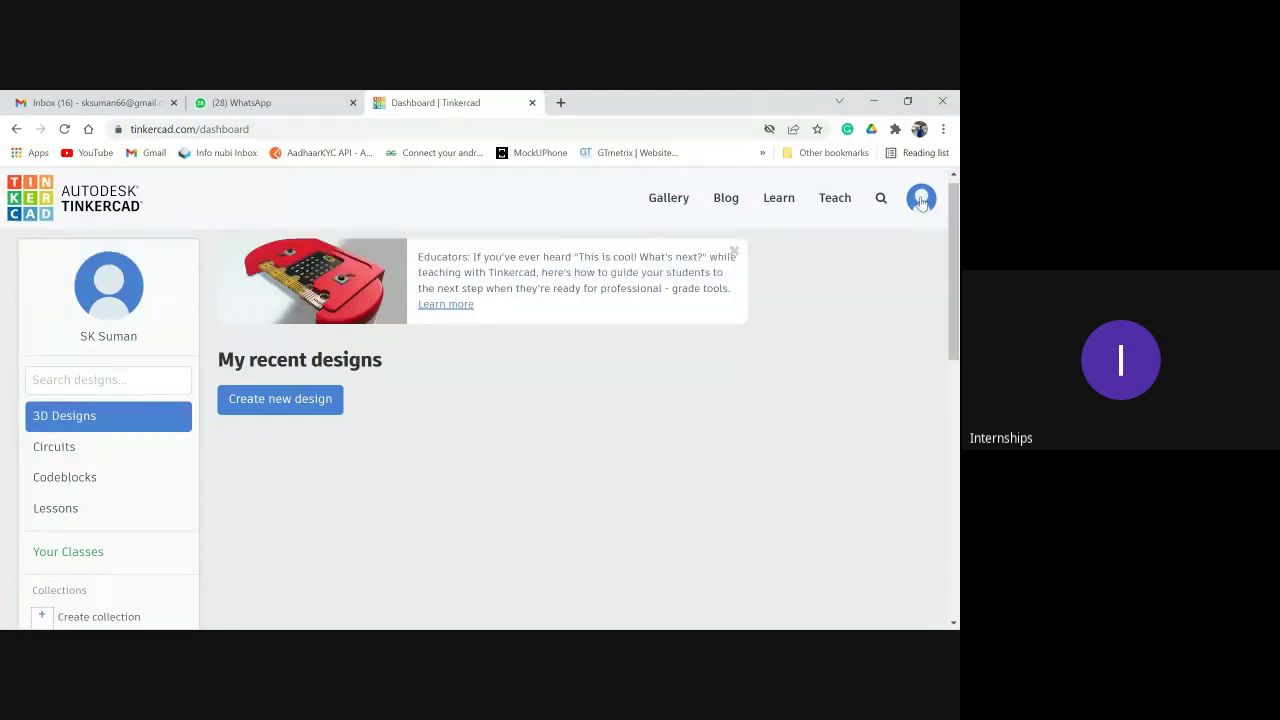
pyautogui.scroll(-1, 598, 406)
pyautogui.rightClick(598, 406)
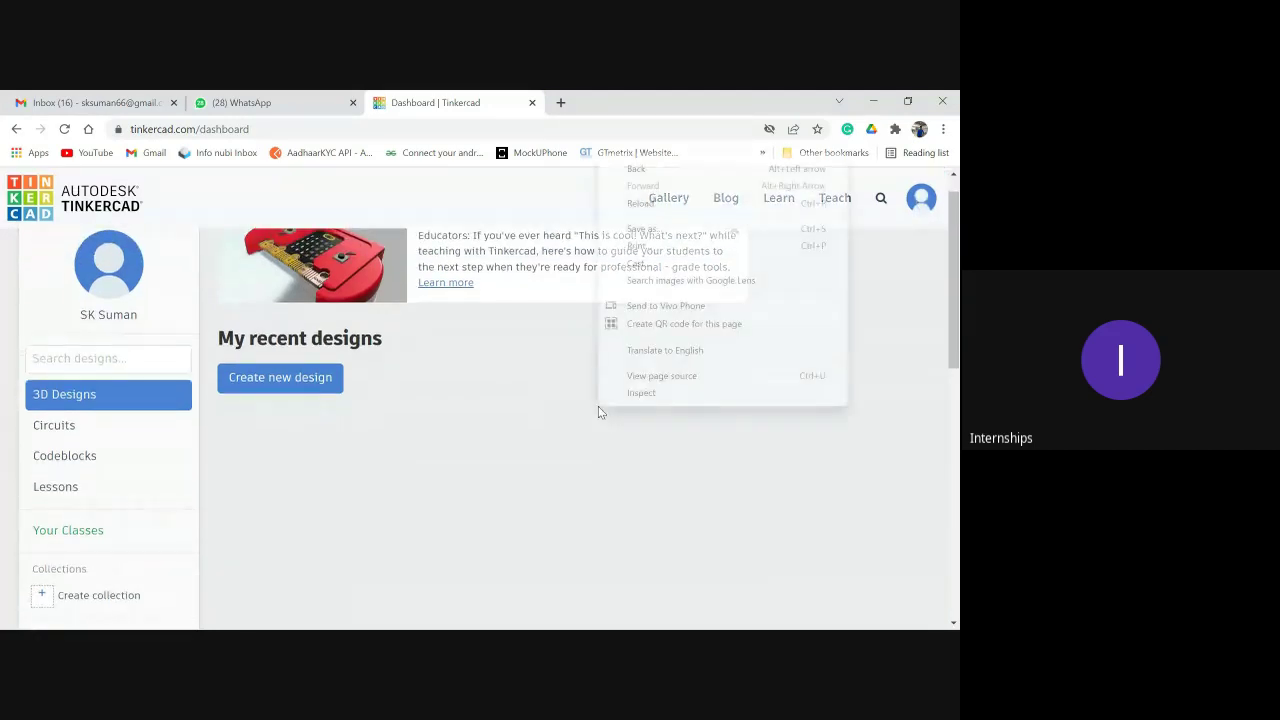
pyautogui.click(569, 420)
pyautogui.scroll(-1, 566, 420)
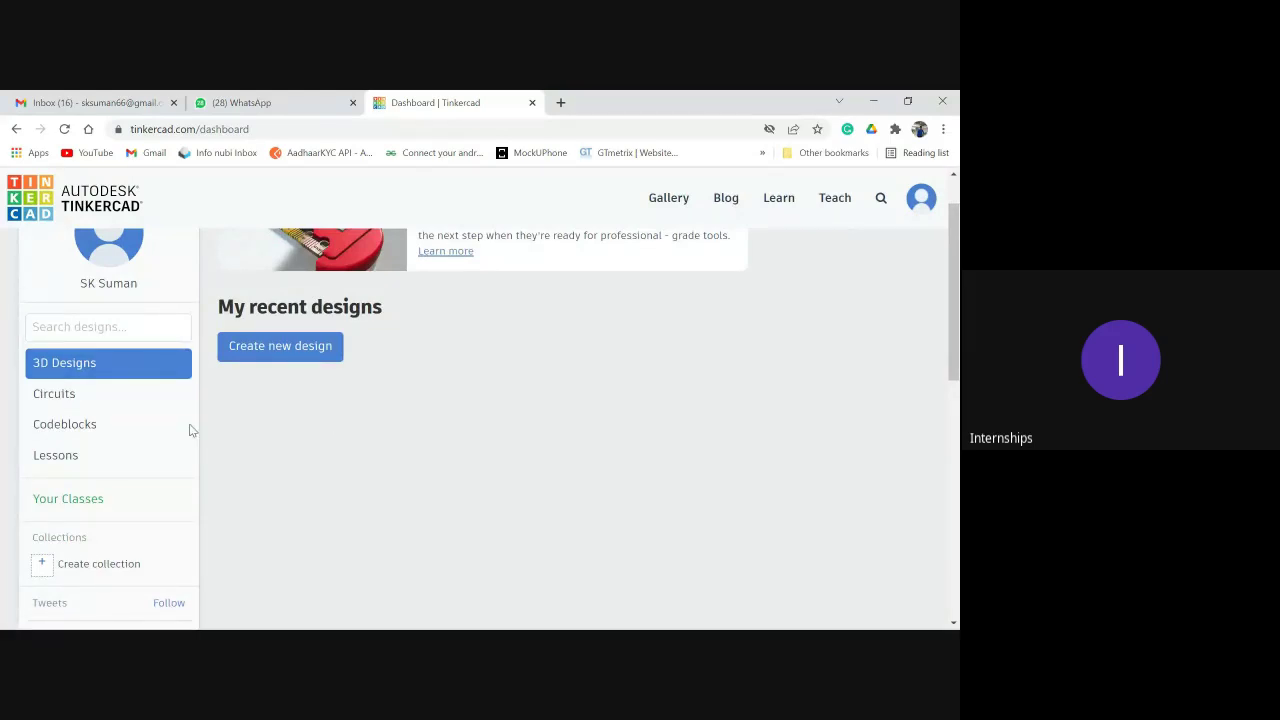
pyautogui.click(55, 397)
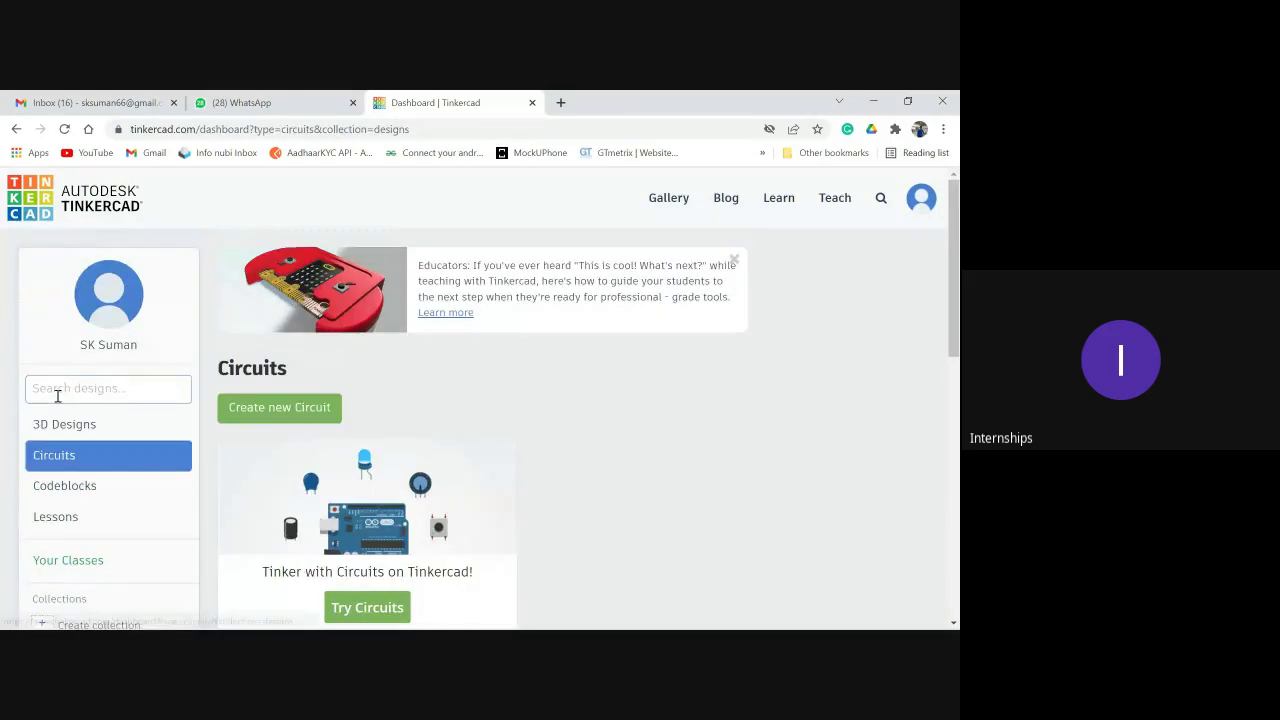
pyautogui.scroll(-2, 540, 368)
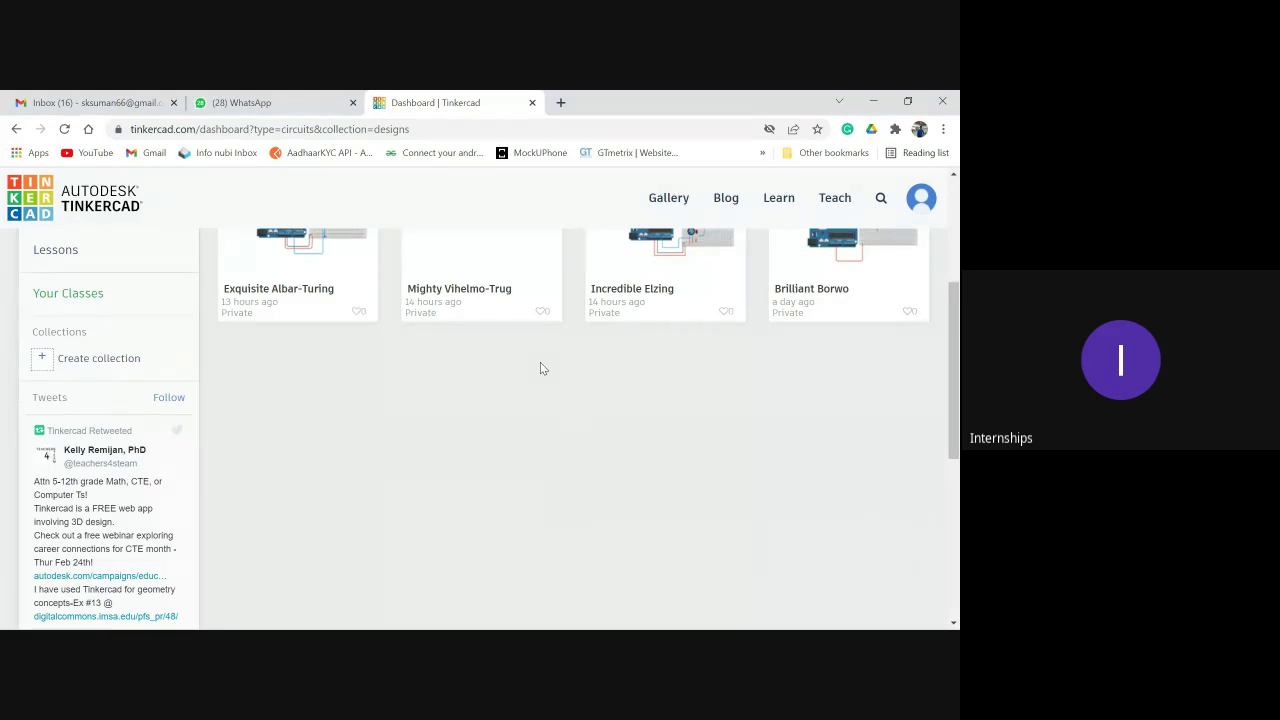
# Stop the DroidCam video feed and minimise its window, bringing up the breadboard-03.jpg image in Photos.
pyautogui.click(873, 101)
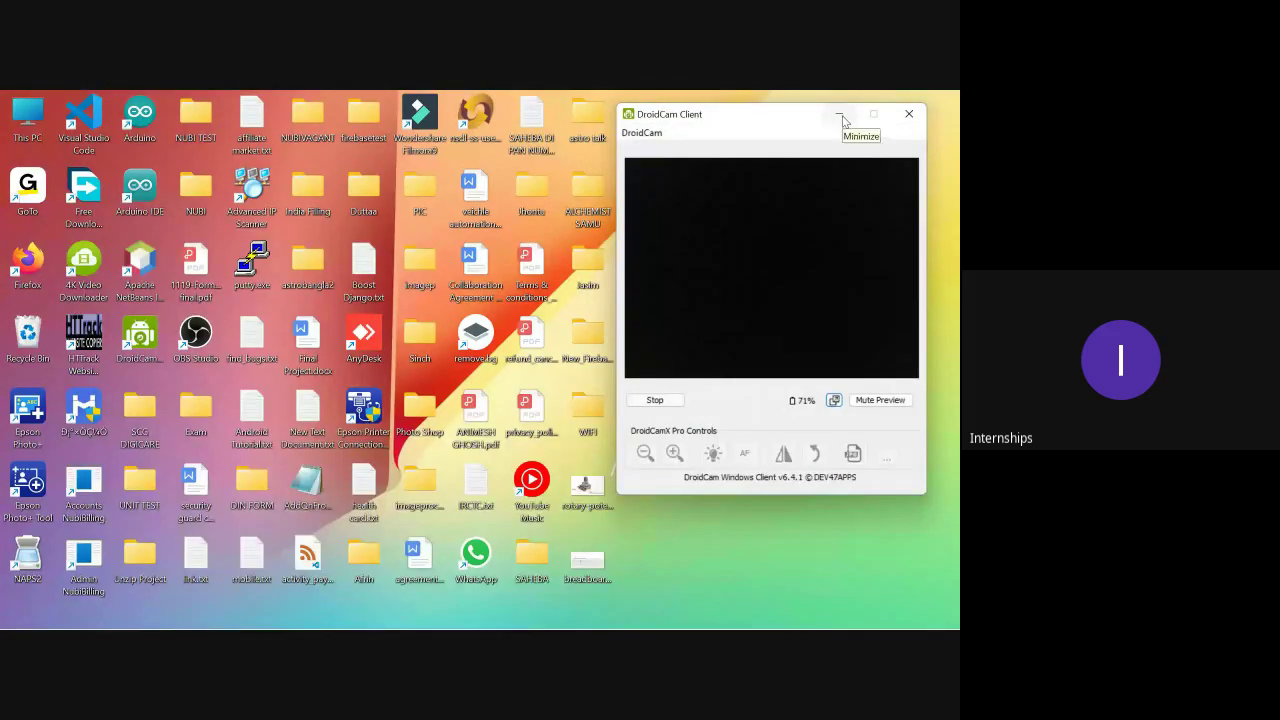
pyautogui.click(655, 400)
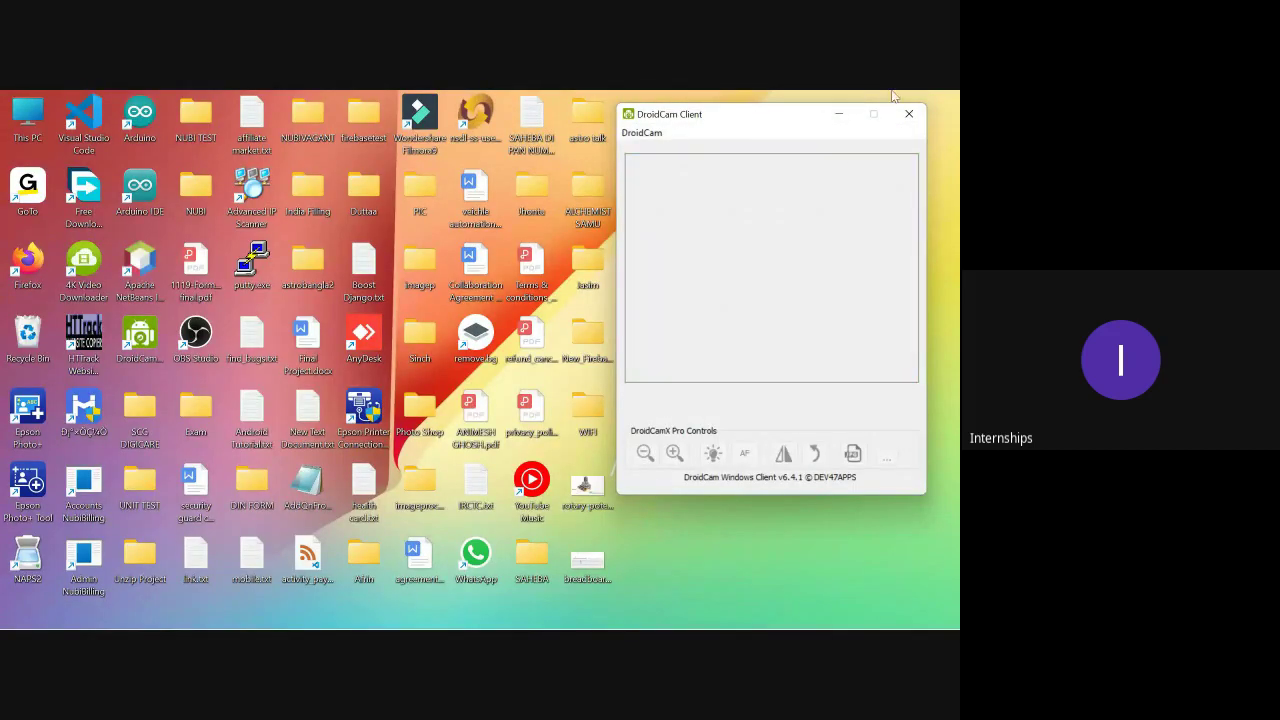
pyautogui.click(840, 114)
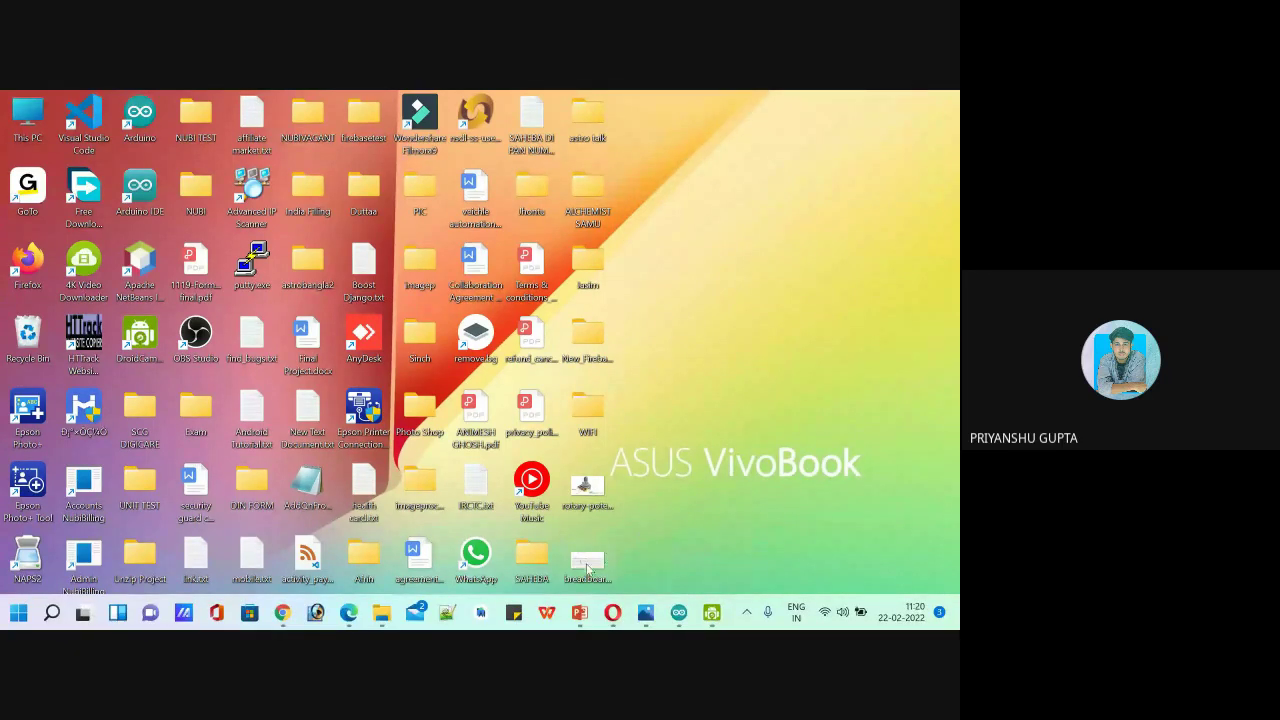
pyautogui.click(643, 614)
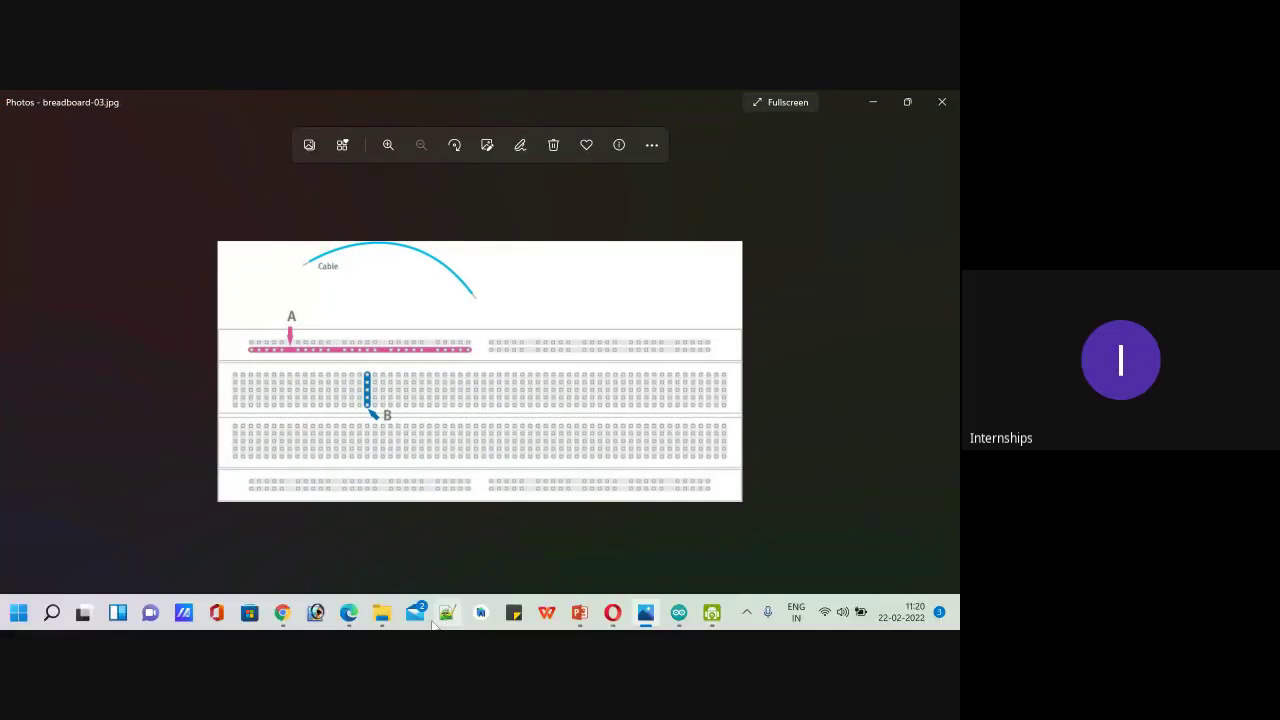
# Switch to the Google Meet call in Edge, admit the waiting participant and return to the breadboard image.
pyautogui.moveTo(350, 617)
pyautogui.click(305, 546)
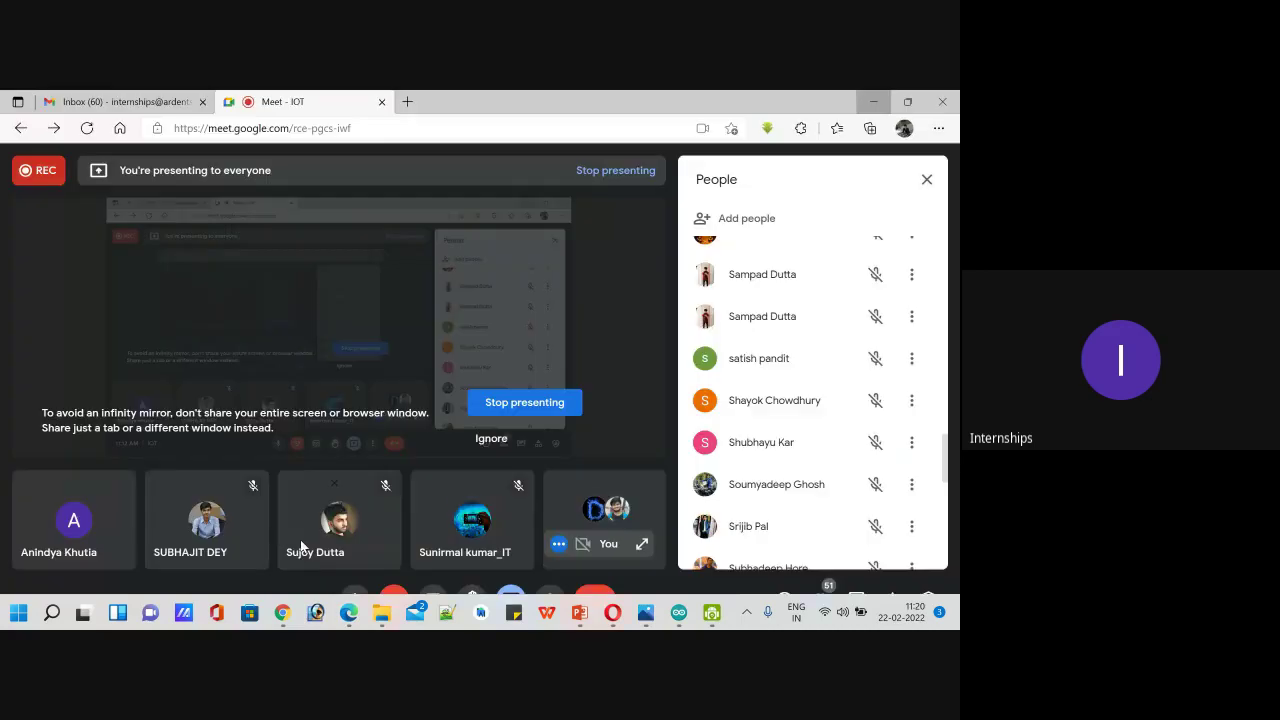
pyautogui.click(620, 233)
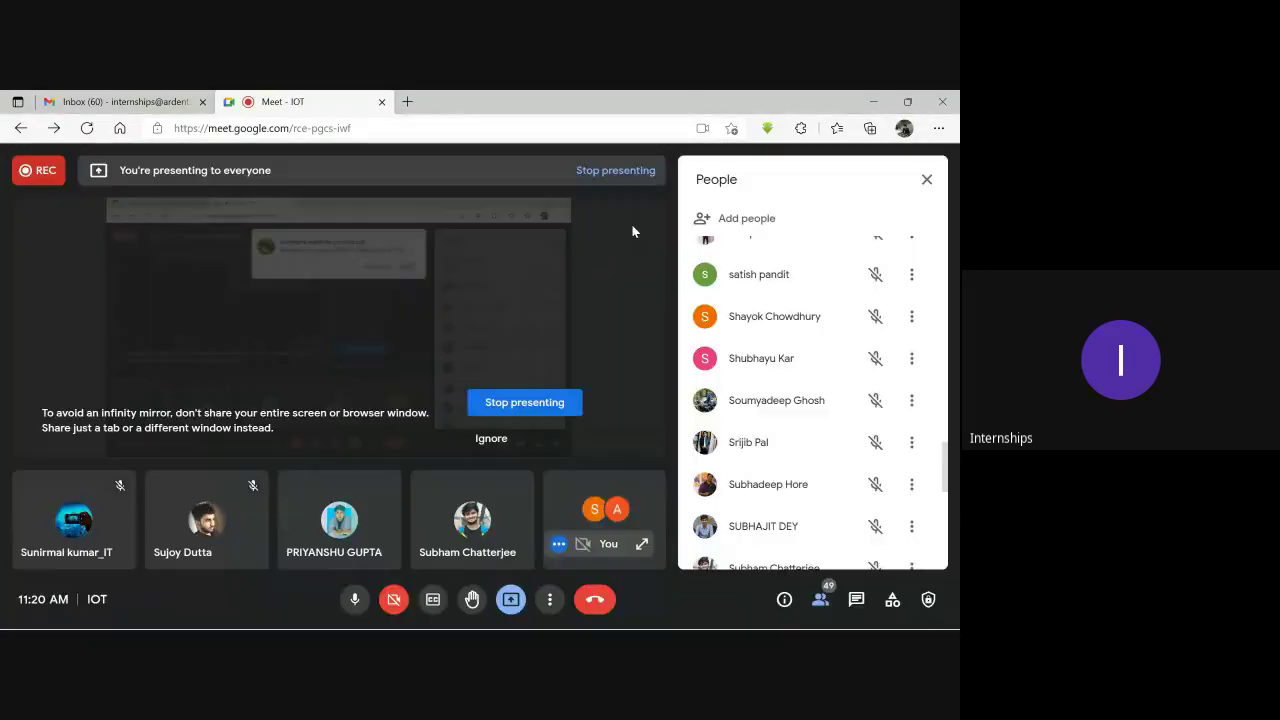
pyautogui.click(875, 98)
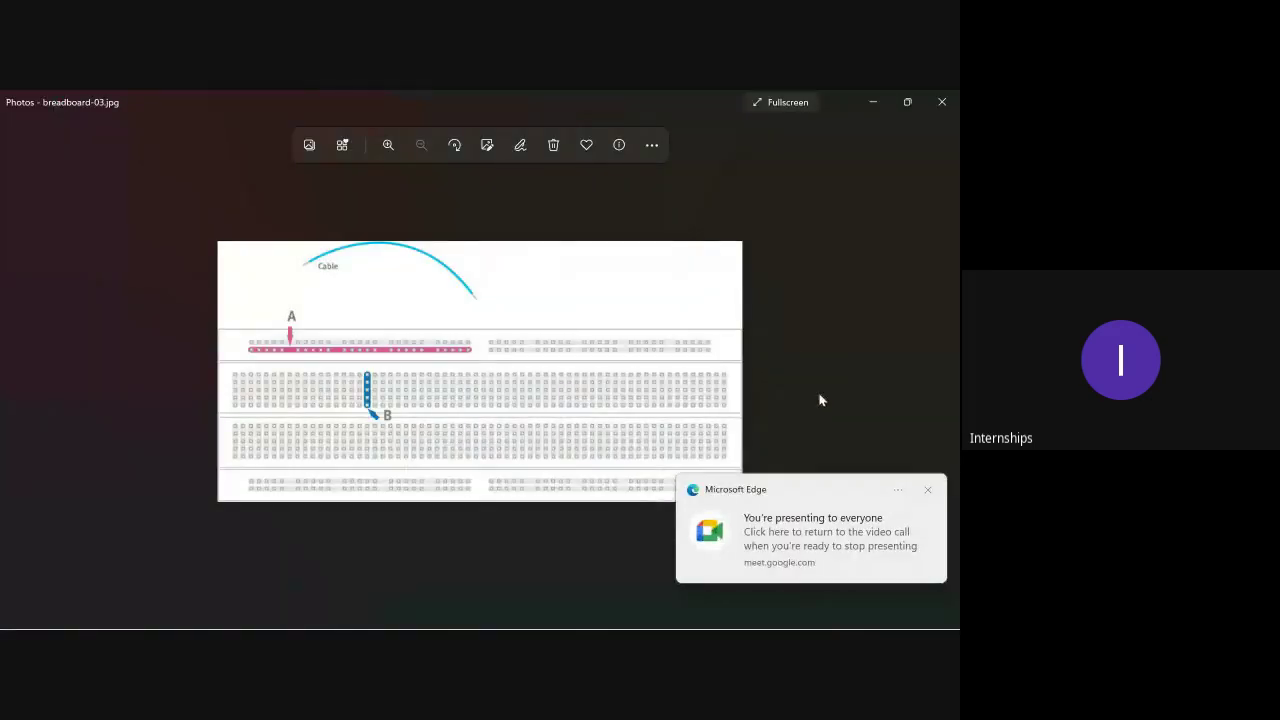
pyautogui.click(927, 491)
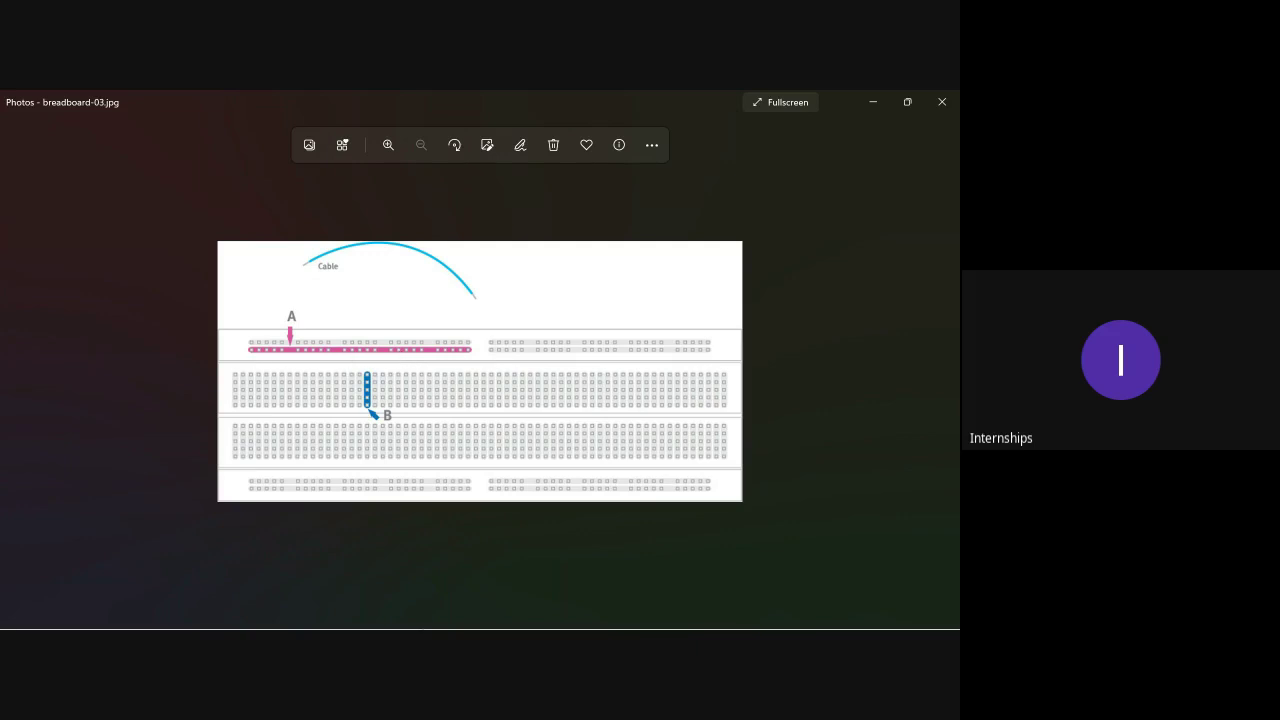
# Admit another participant to the IOT call in Edge, then minimise it and dismiss the presenting notification.
pyautogui.moveTo(348, 612)
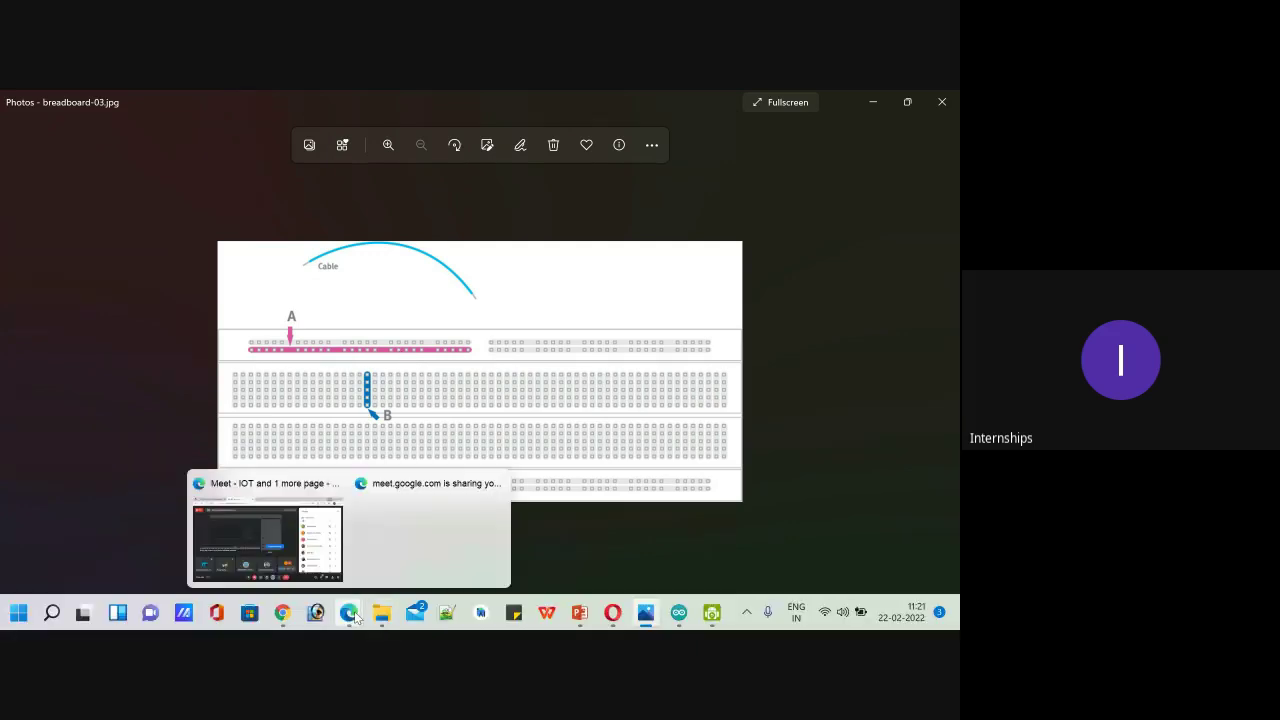
pyautogui.click(312, 553)
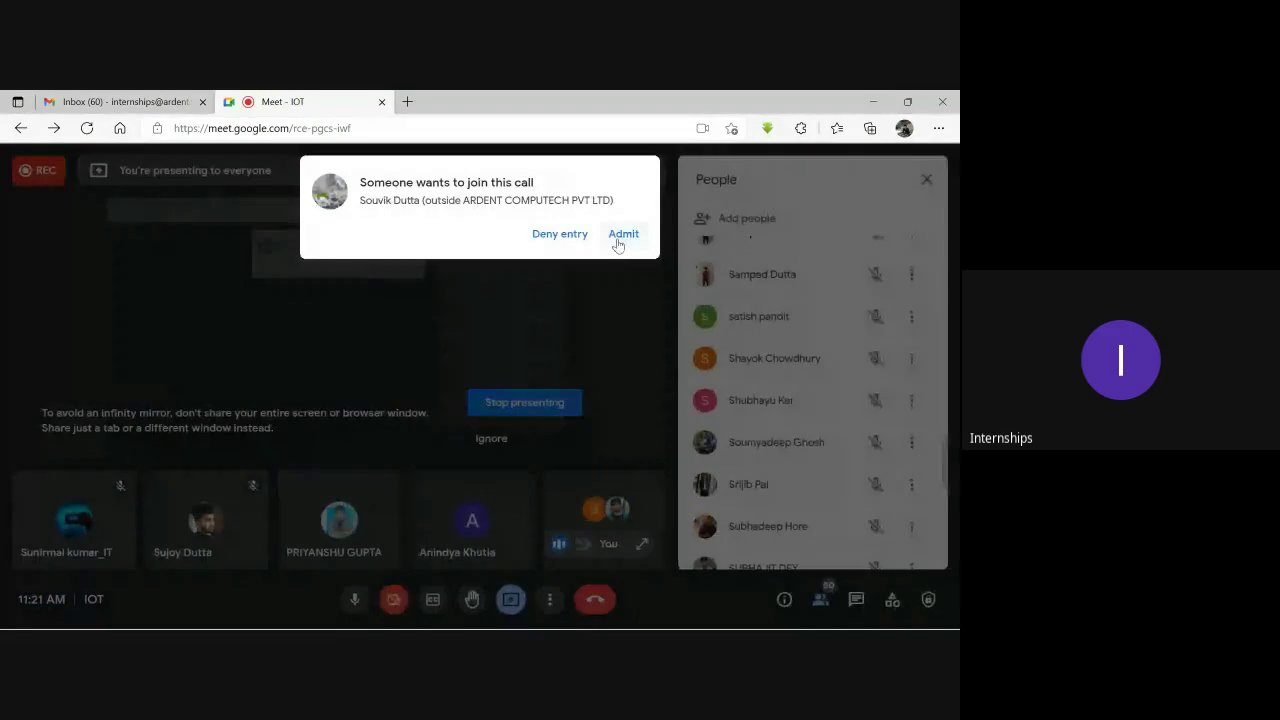
pyautogui.click(618, 242)
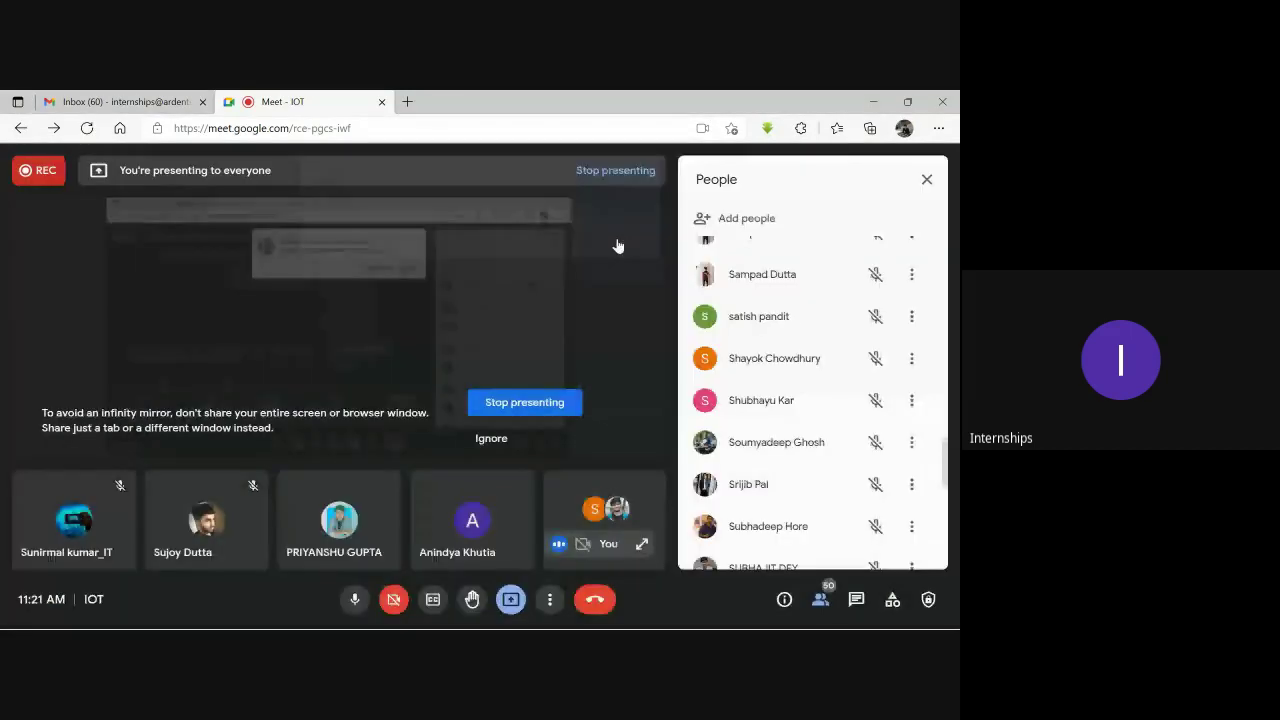
pyautogui.click(873, 101)
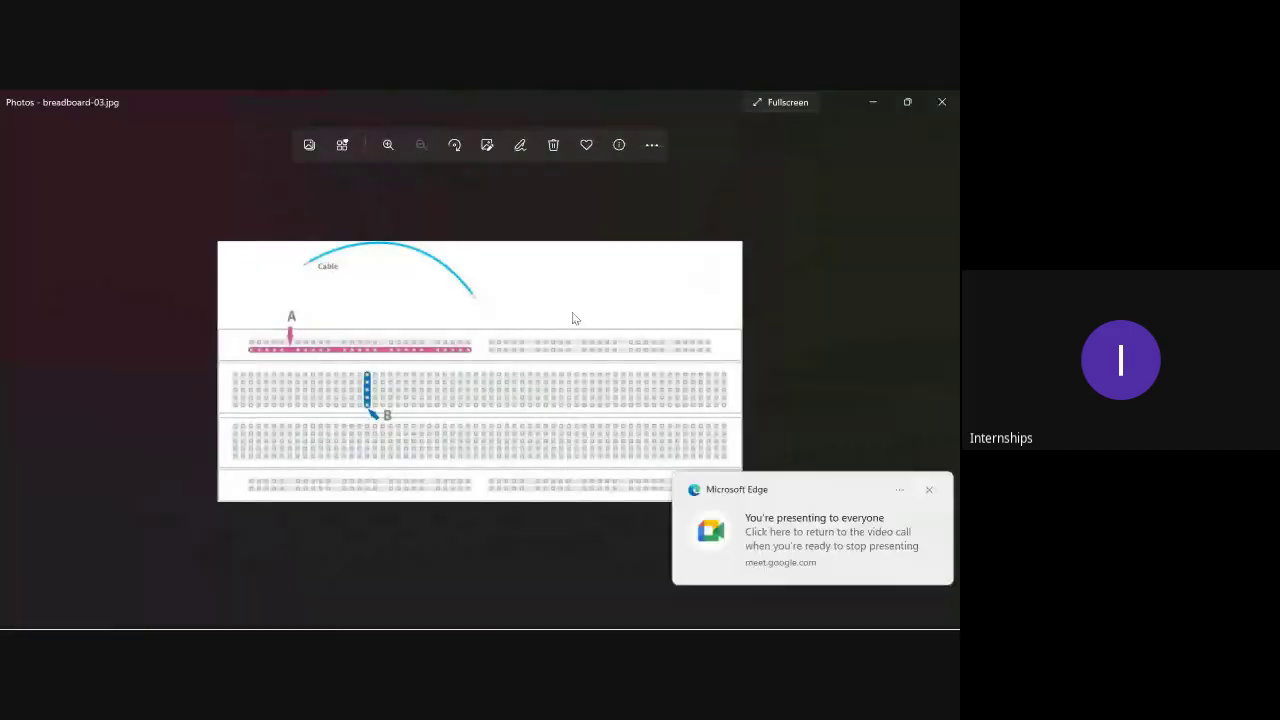
pyautogui.click(927, 492)
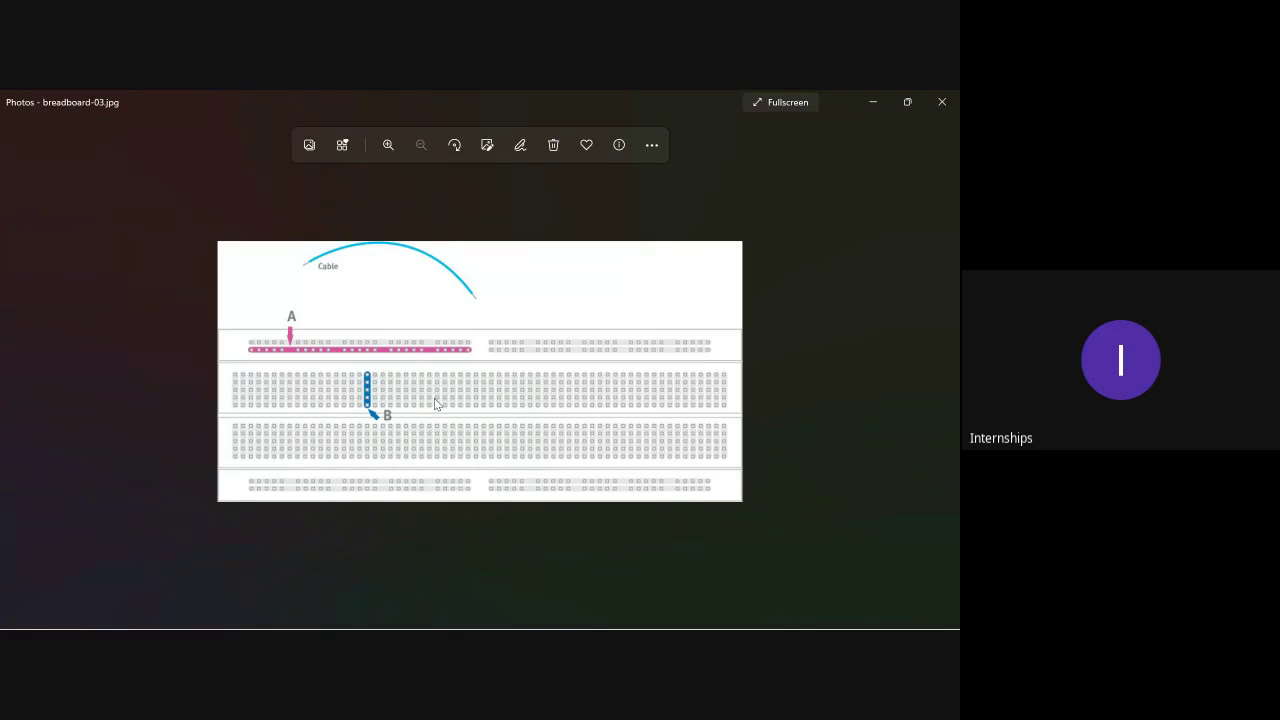
# Review the saved circuits on the Tinkercad dashboard in Chrome and return to the breadboard-03.jpg image in Photos.
pyautogui.moveTo(620, 626)
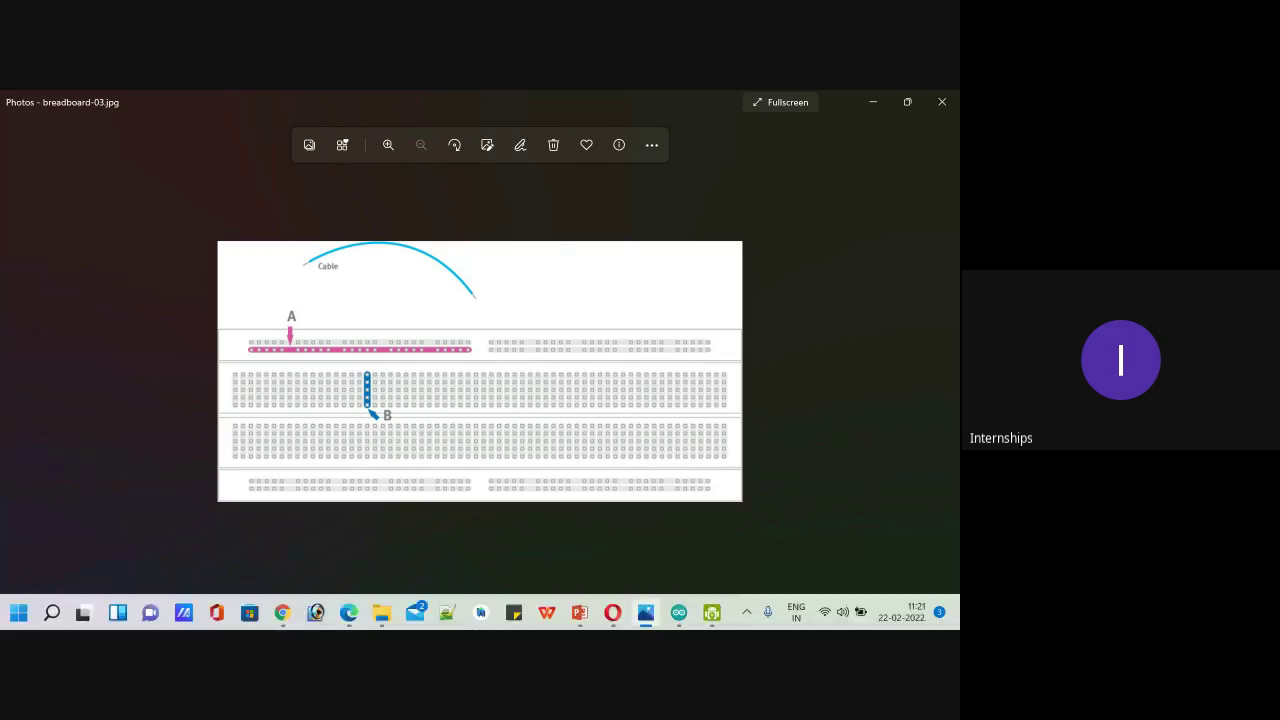
pyautogui.moveTo(455, 625)
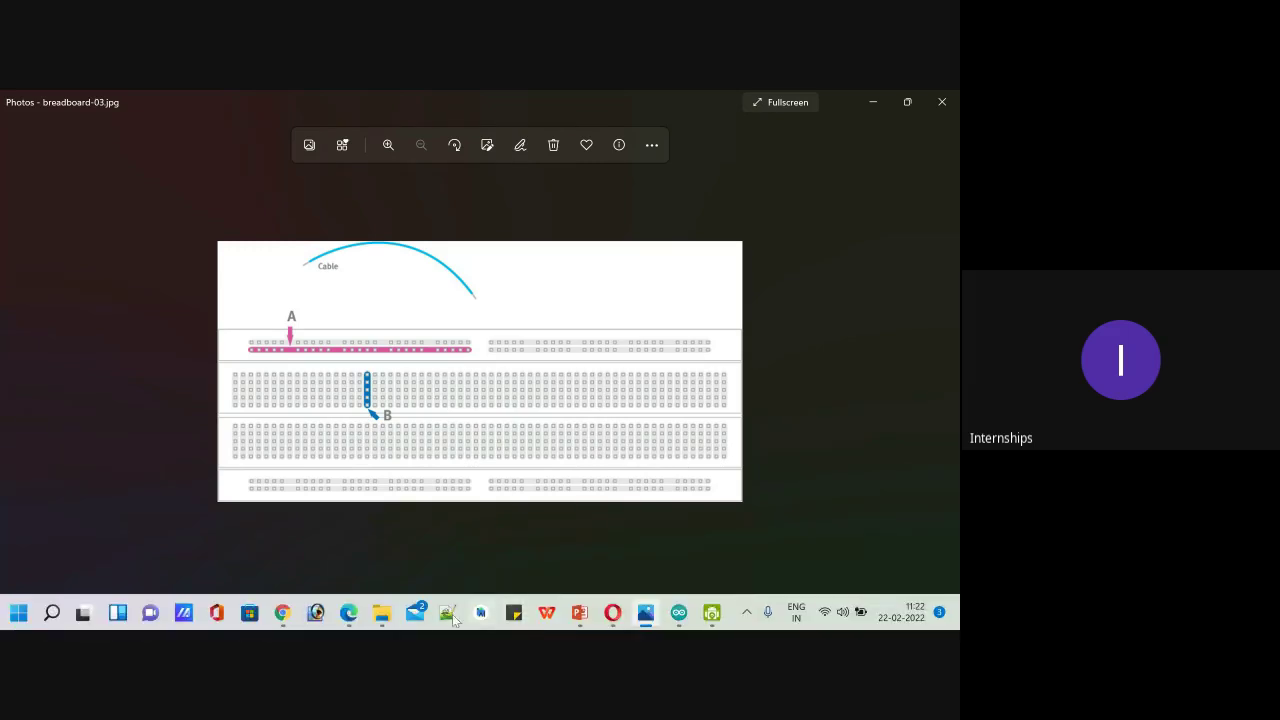
pyautogui.click(284, 614)
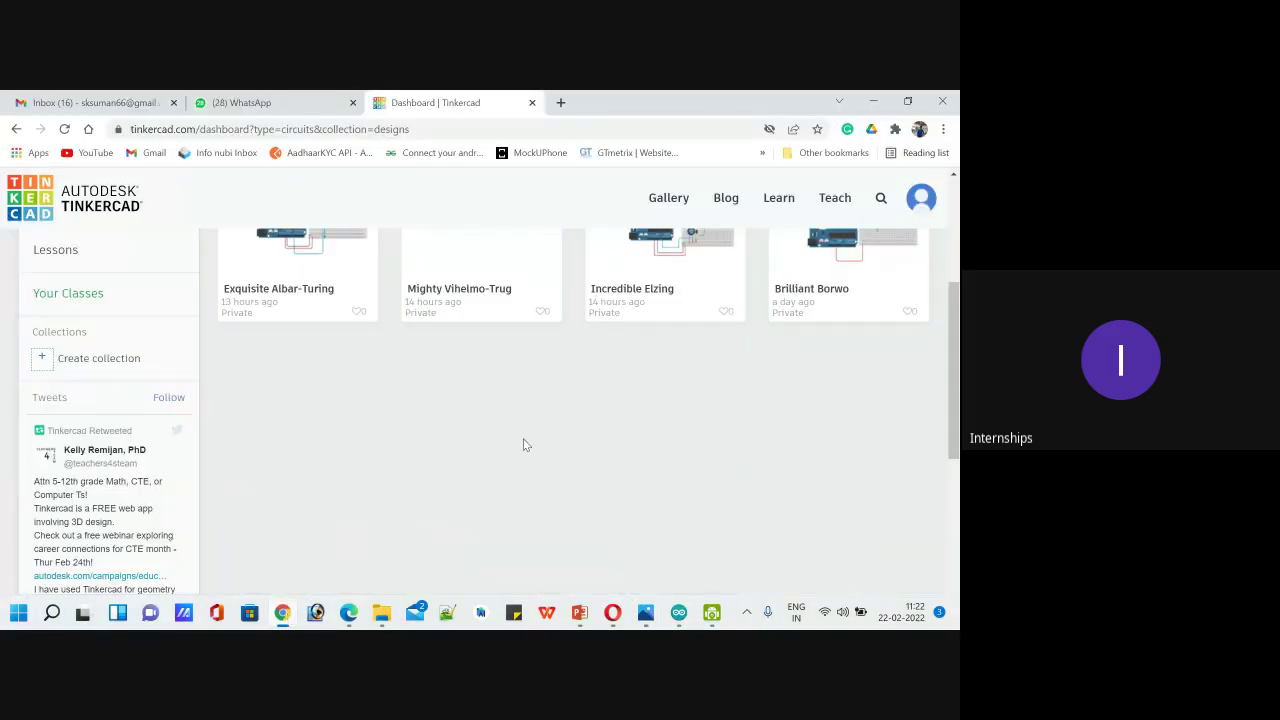
pyautogui.scroll(3, 342, 420)
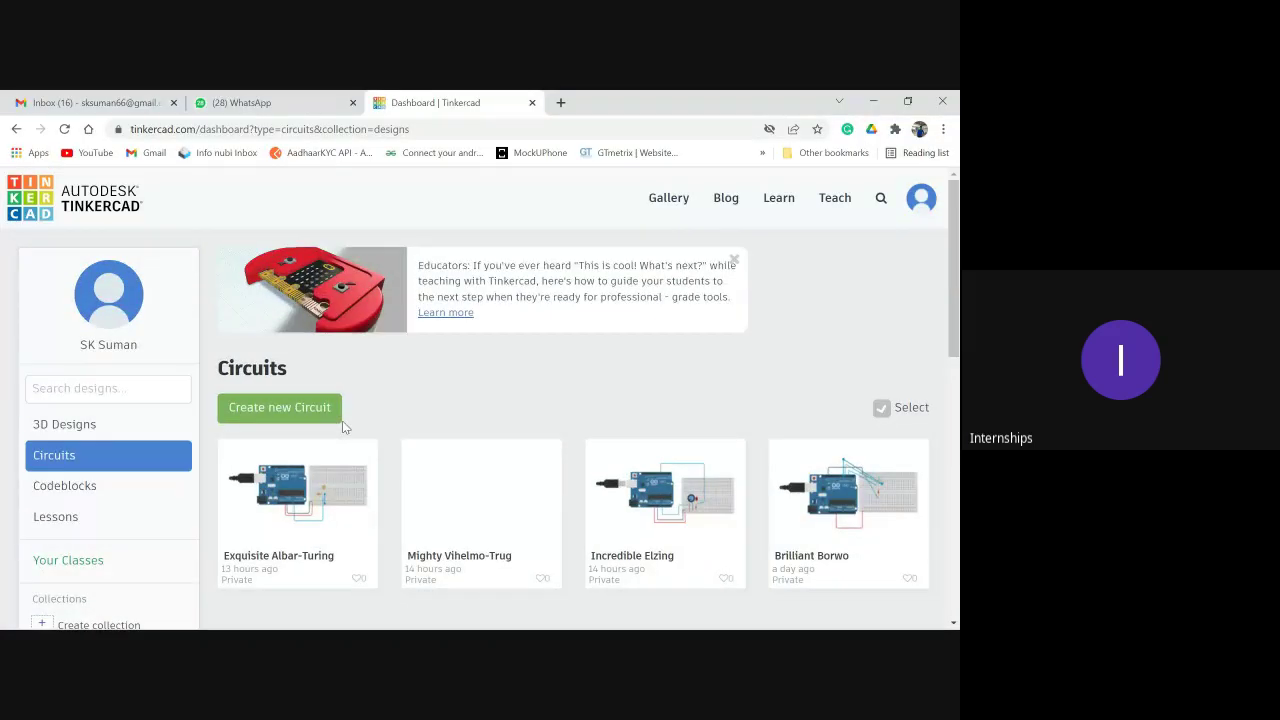
pyautogui.scroll(-1, 342, 420)
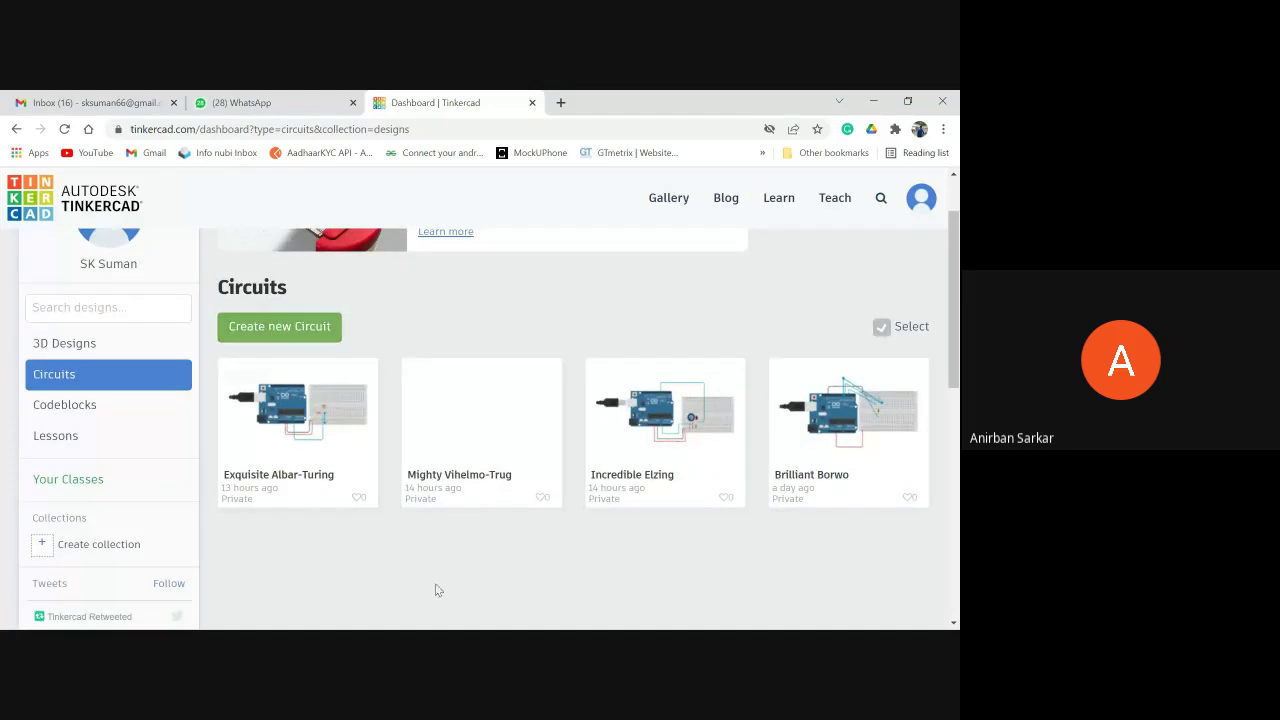
pyautogui.scroll(-1, 439, 608)
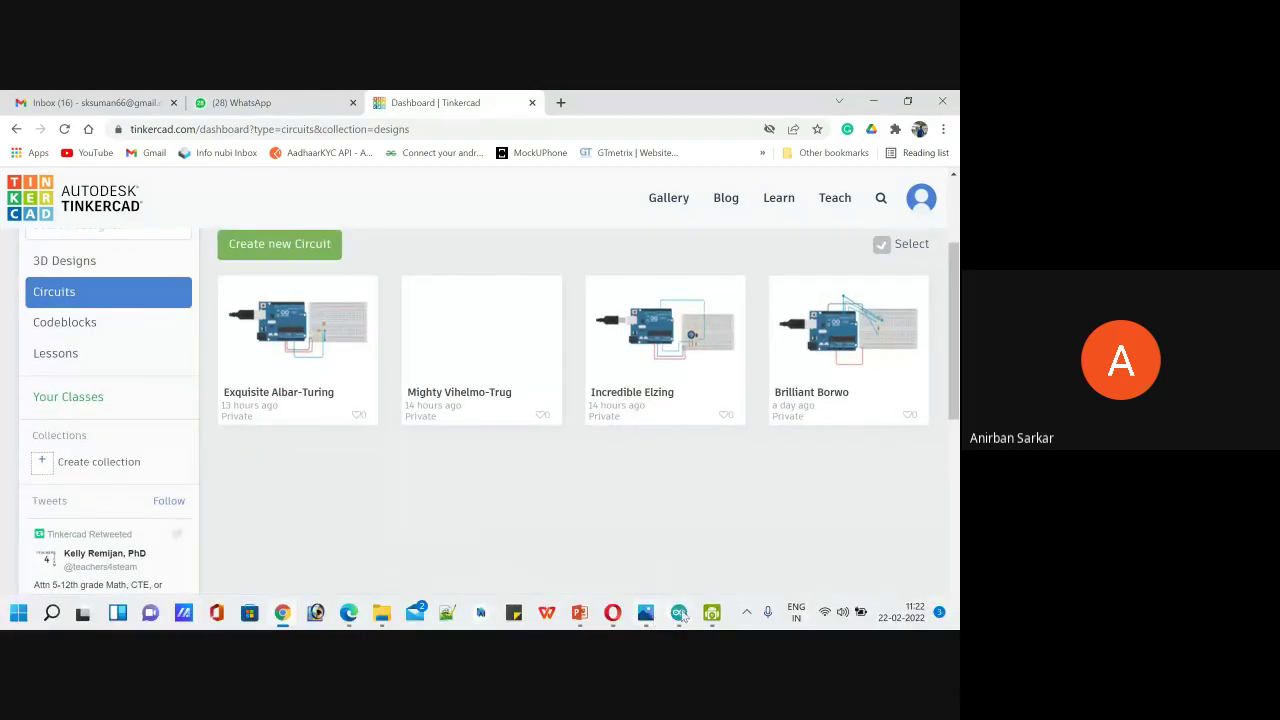
pyautogui.moveTo(668, 614)
pyautogui.click(662, 574)
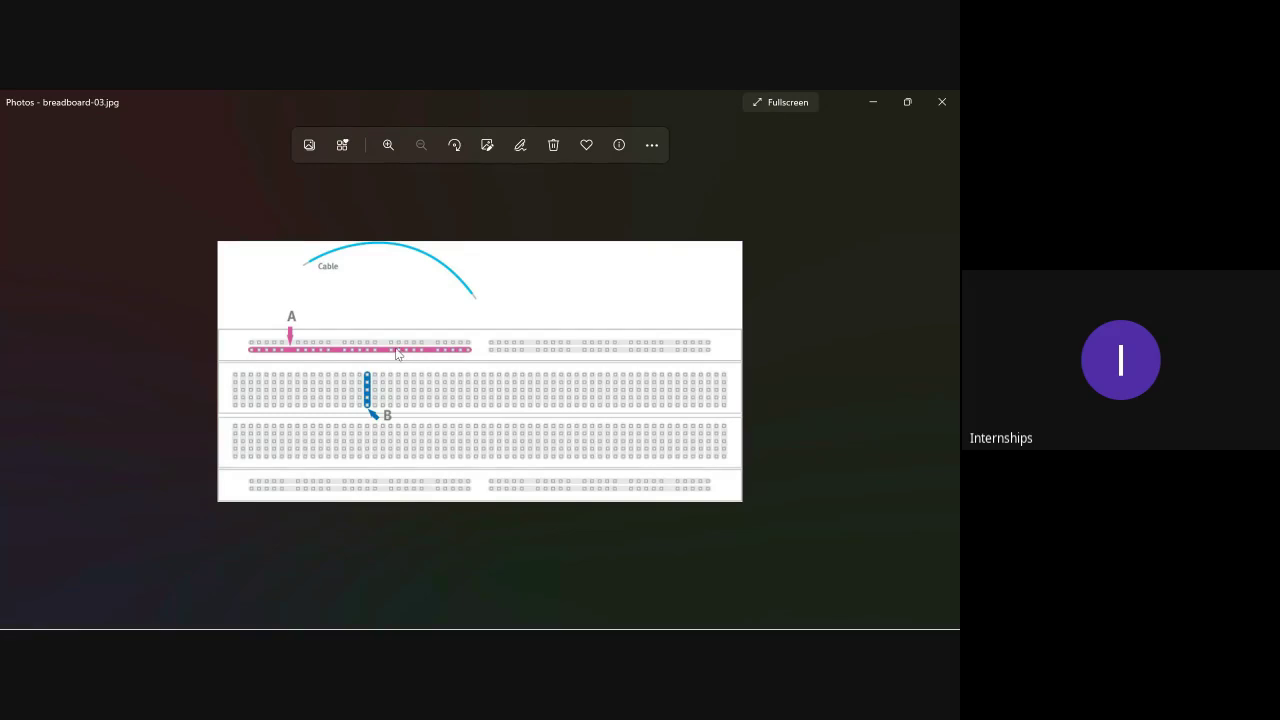
# Reopen the Meet call in Edge, admit the person asking to join and minimise the call window.
pyautogui.moveTo(348, 625)
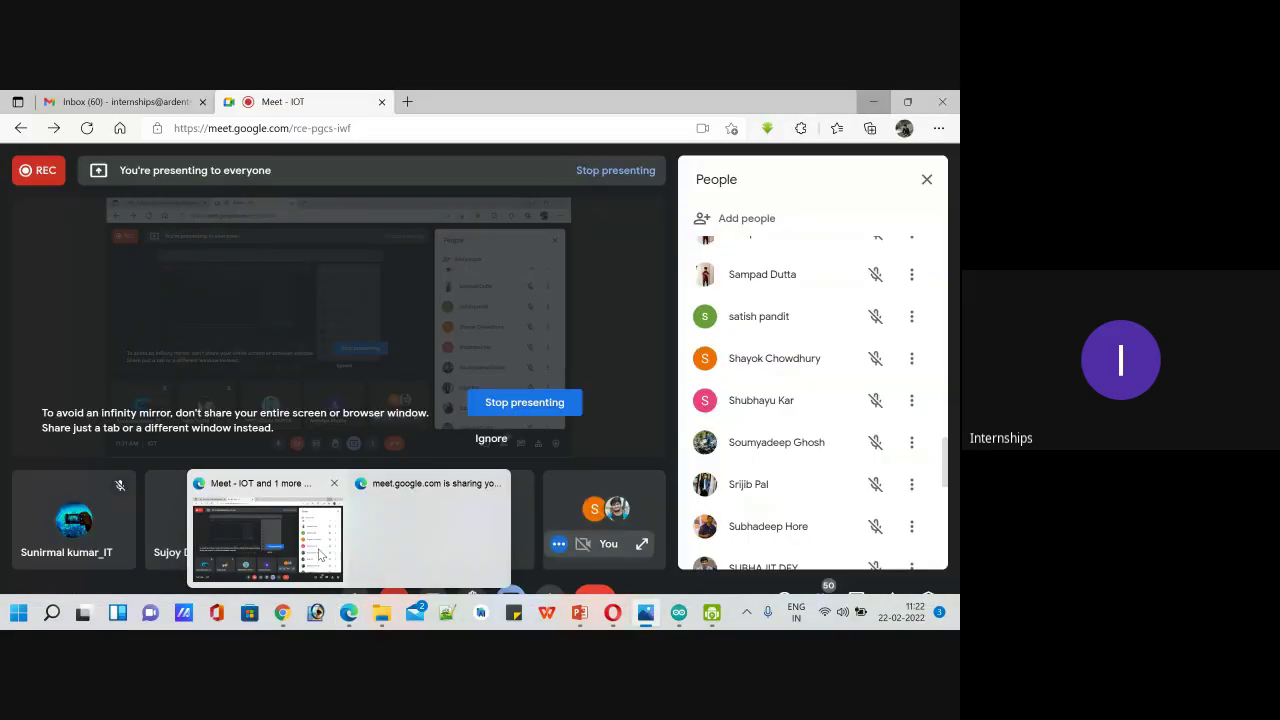
pyautogui.click(268, 530)
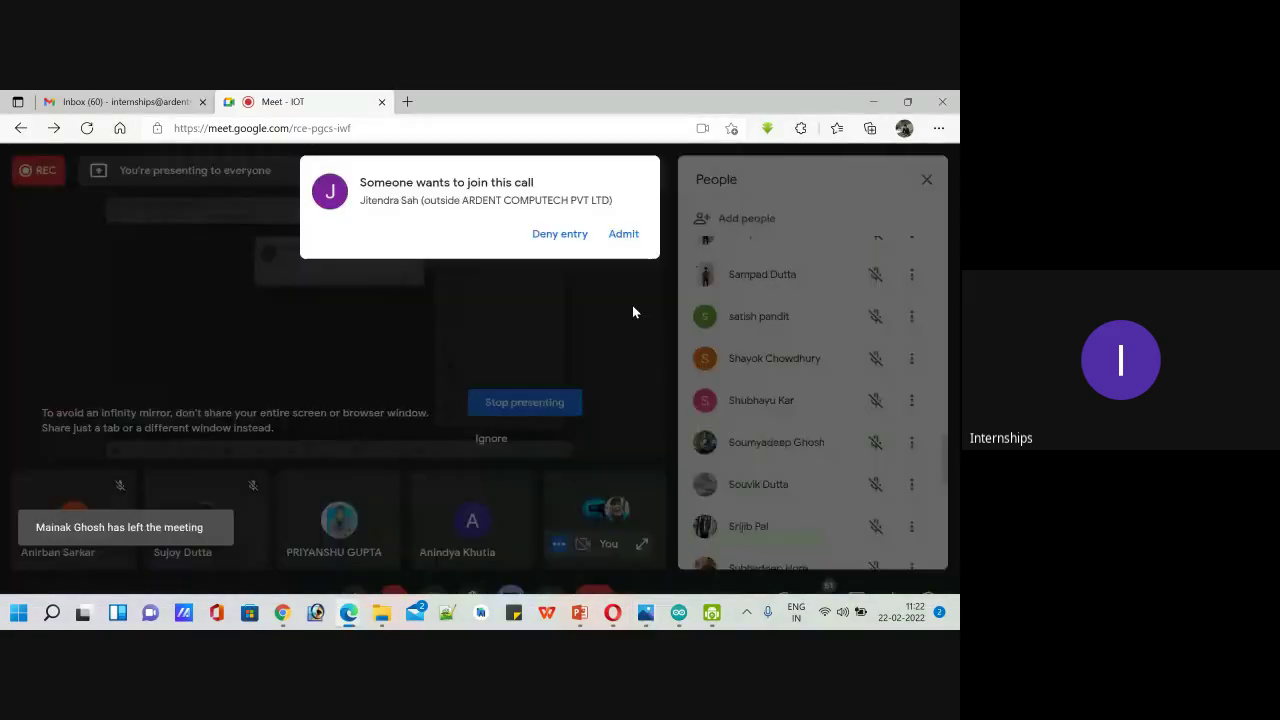
pyautogui.click(623, 233)
pyautogui.click(871, 100)
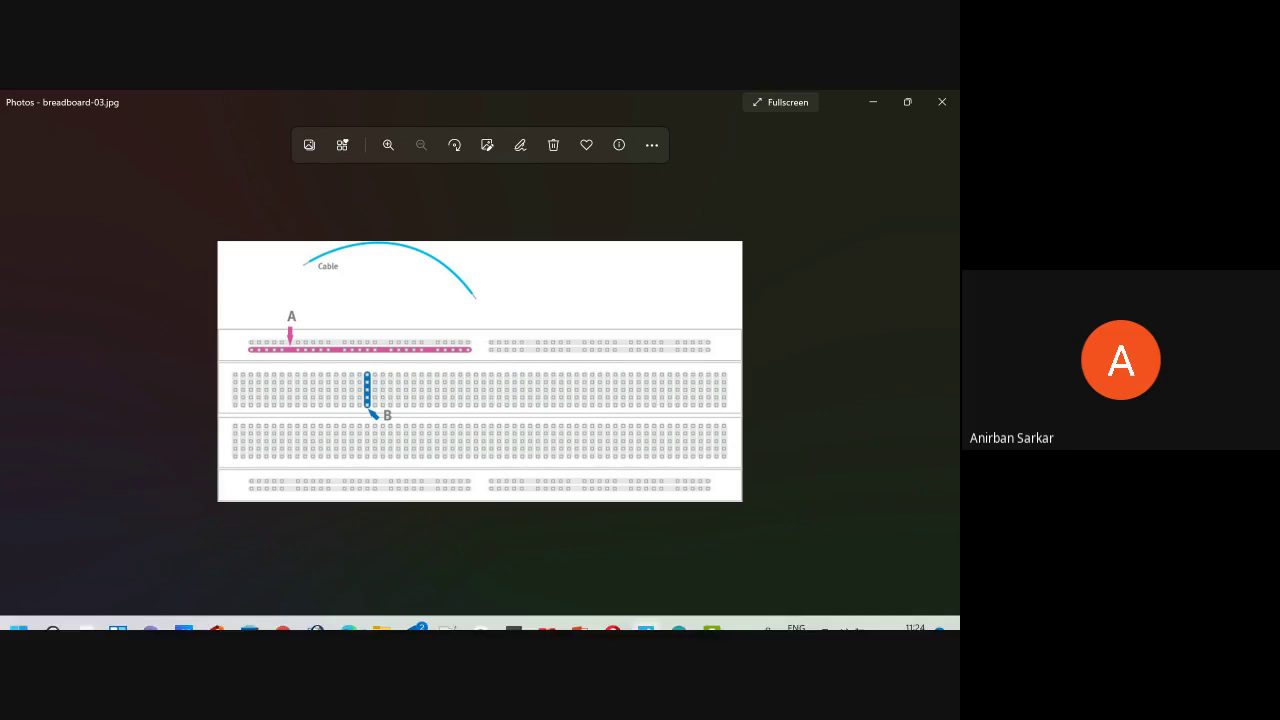
# Switch to the Tinkercad dashboard in Chrome, create a new circuit and dismiss the starters hint.
pyautogui.moveTo(316, 613)
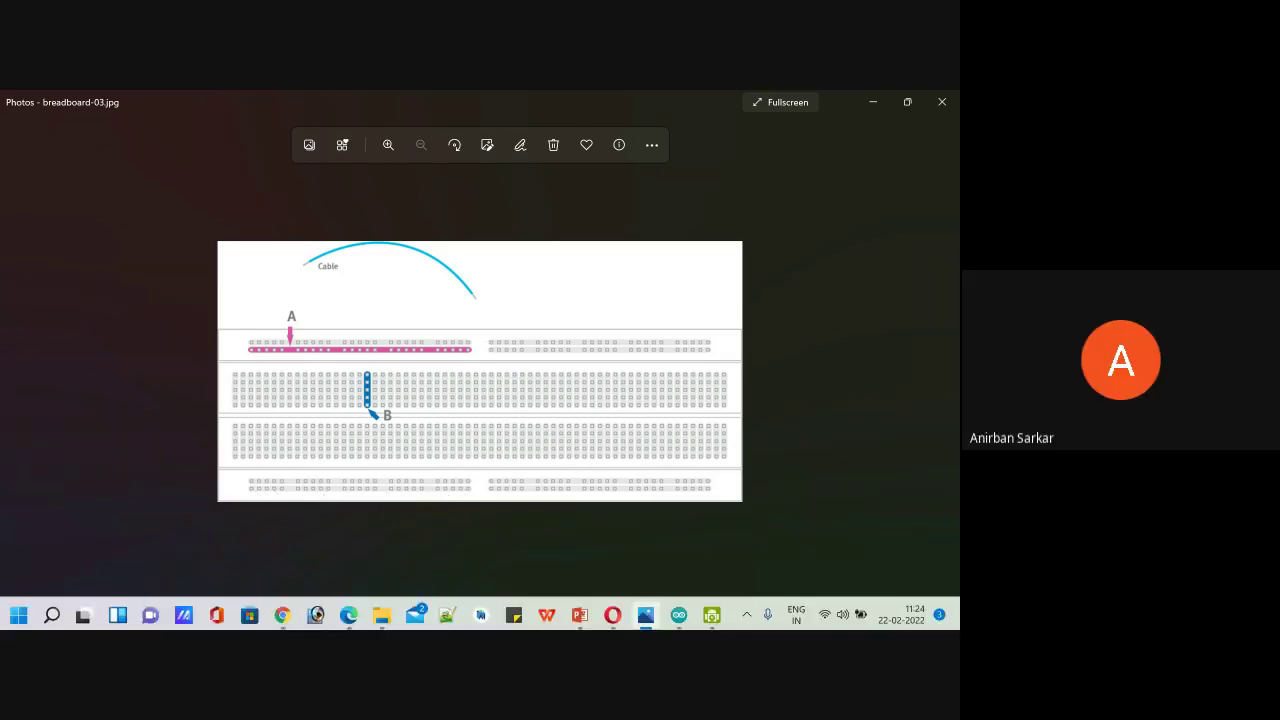
pyautogui.click(316, 614)
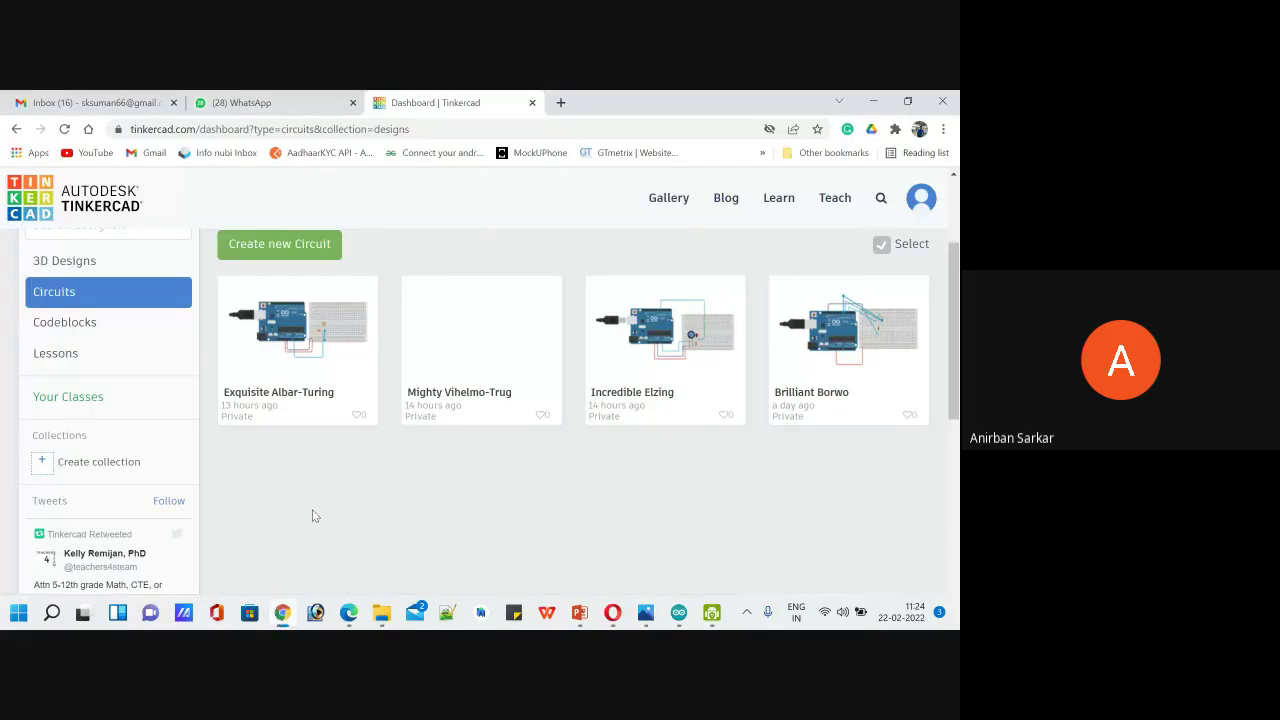
pyautogui.click(258, 255)
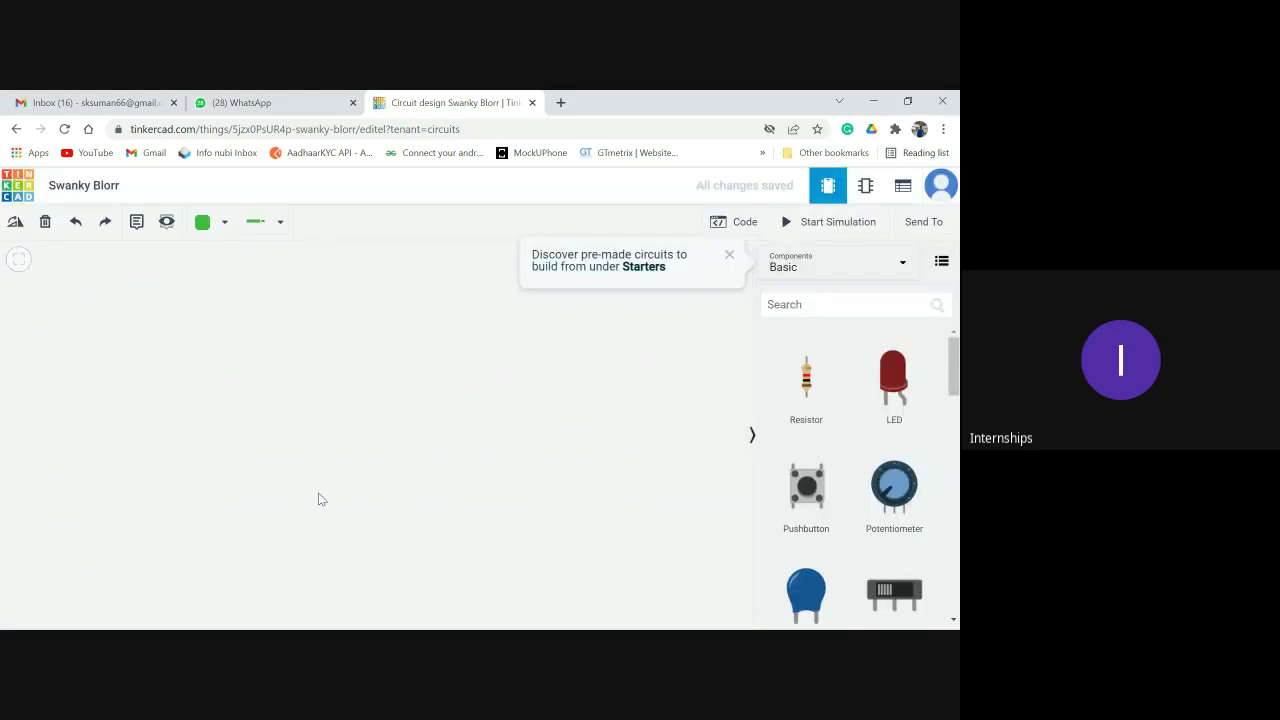
pyautogui.click(729, 255)
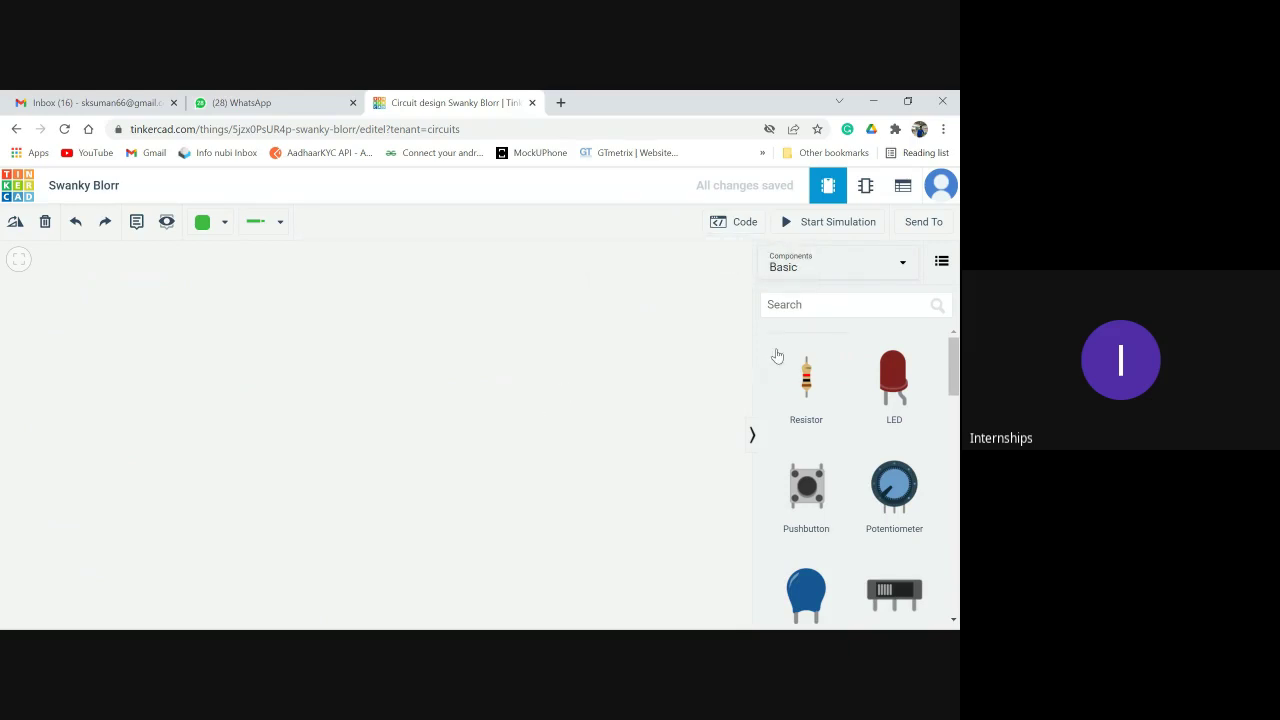
# Place a Breadboard Small named breadboard1 in the middle of the workplane and an Arduino Uno R3 to its left.
pyautogui.moveTo(953, 367)
pyautogui.mouseDown()
pyautogui.moveTo(956, 602)
pyautogui.moveTo(950, 368)
pyautogui.mouseUp()
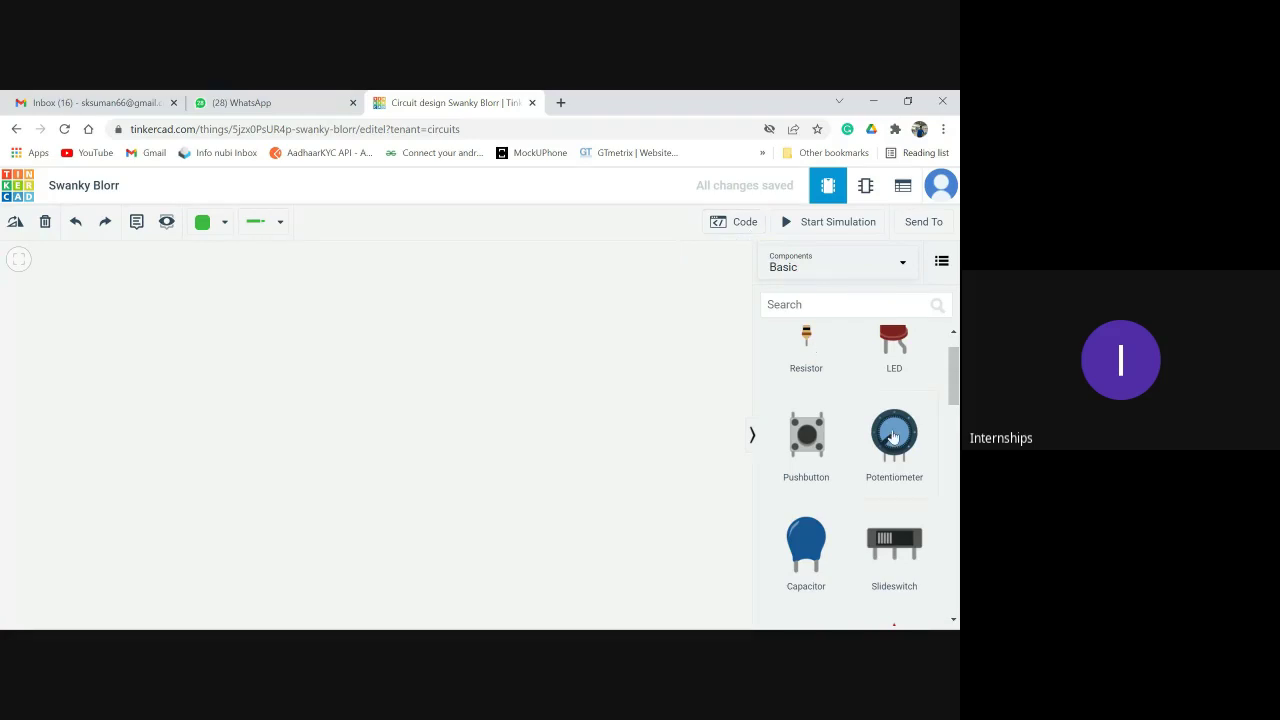
pyautogui.moveTo(949, 389); pyautogui.dragTo(952, 440)
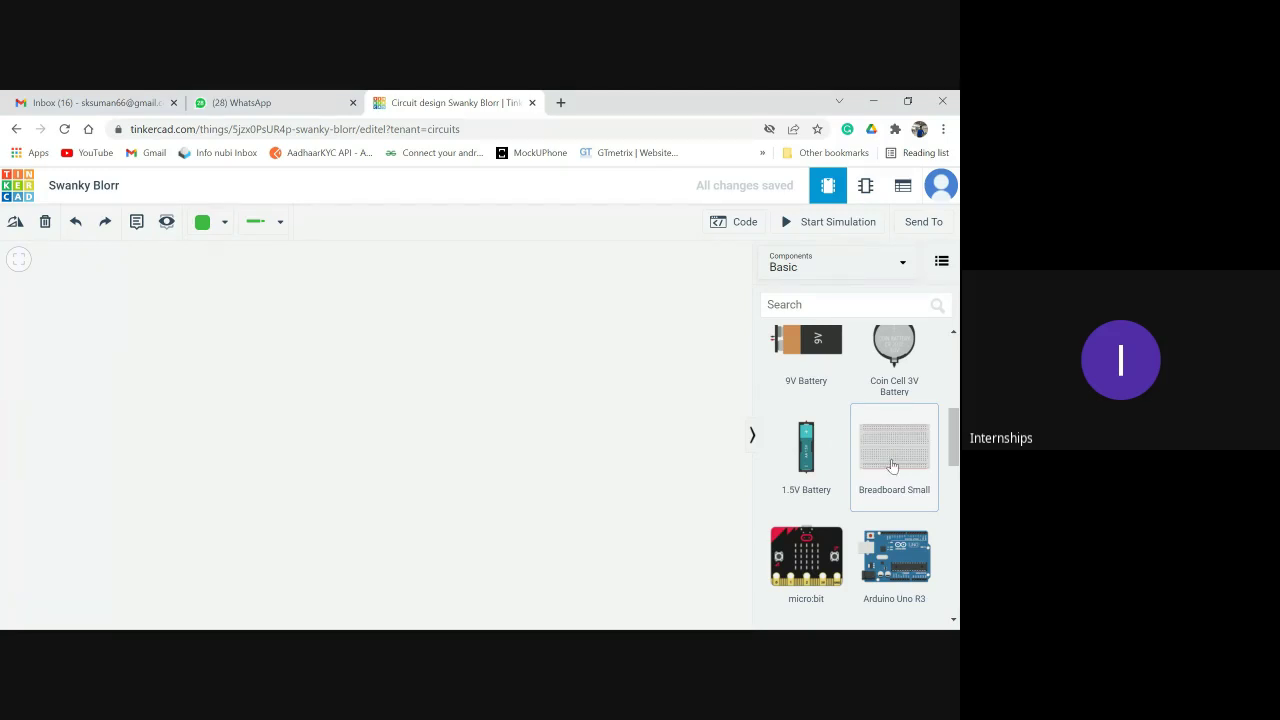
pyautogui.moveTo(892, 466); pyautogui.dragTo(426, 413)
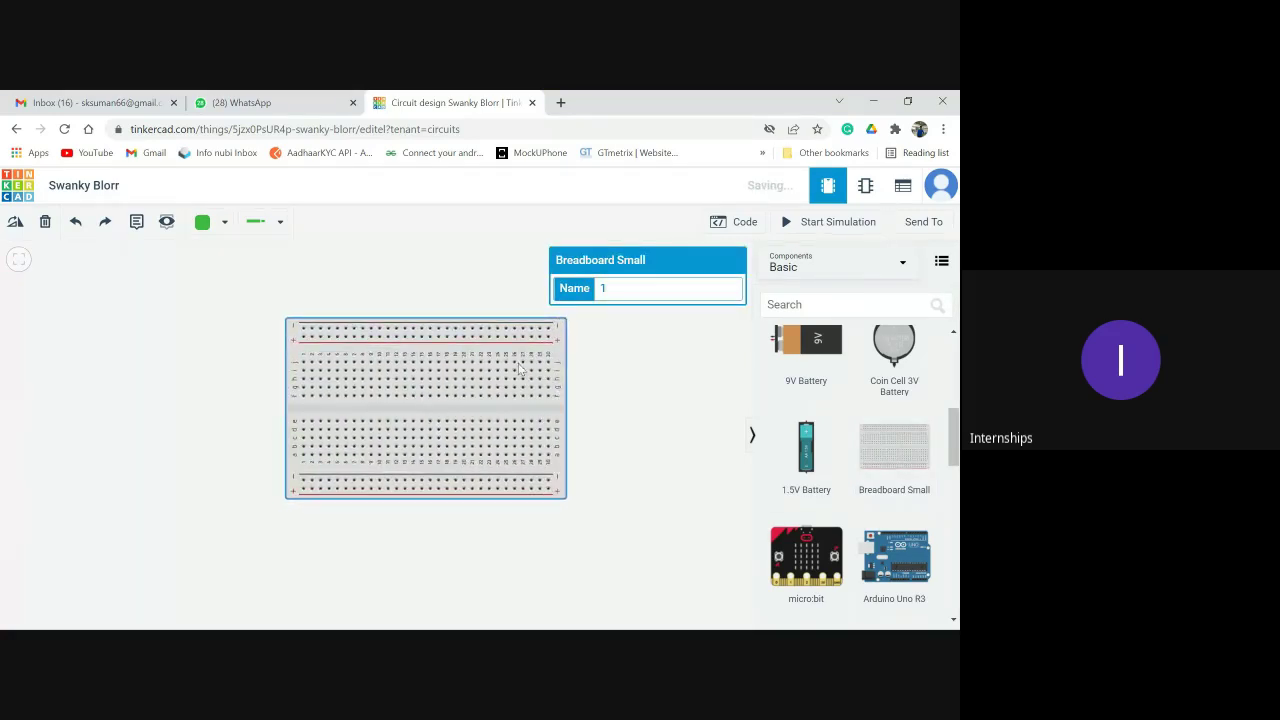
pyautogui.click(648, 288)
pyautogui.write('bread')
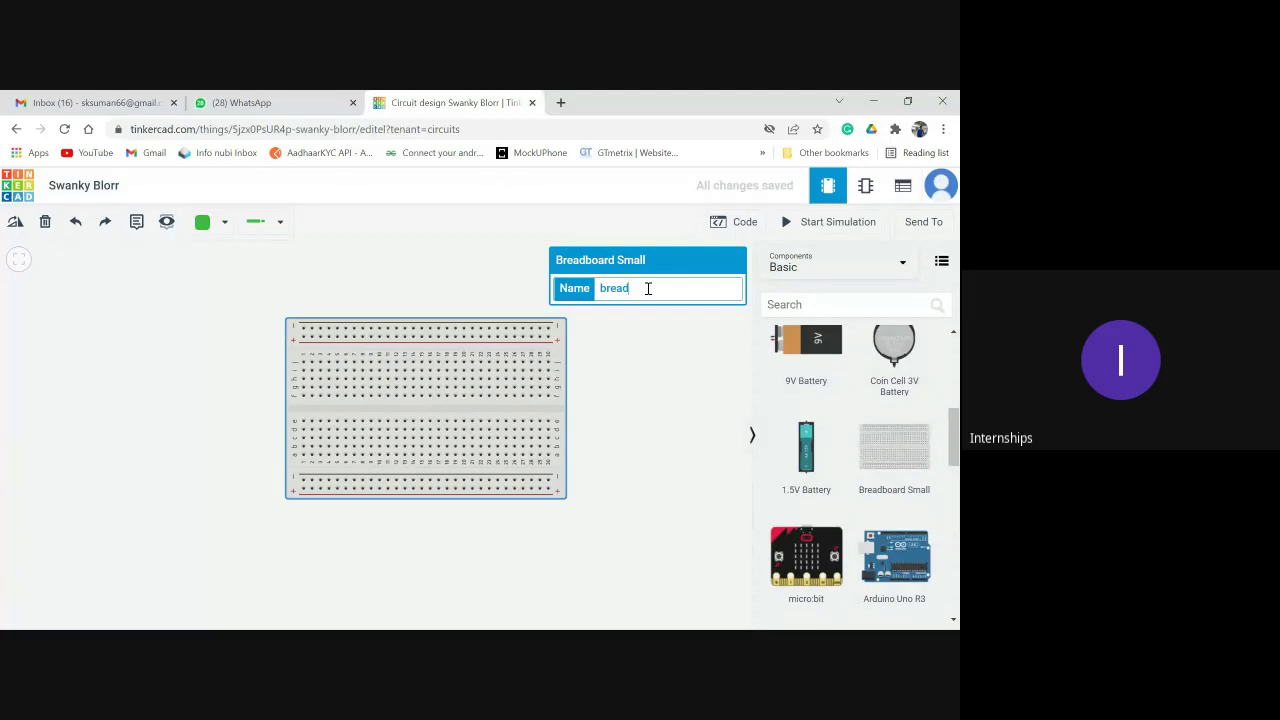
pyautogui.write('board')
pyautogui.click(680, 403)
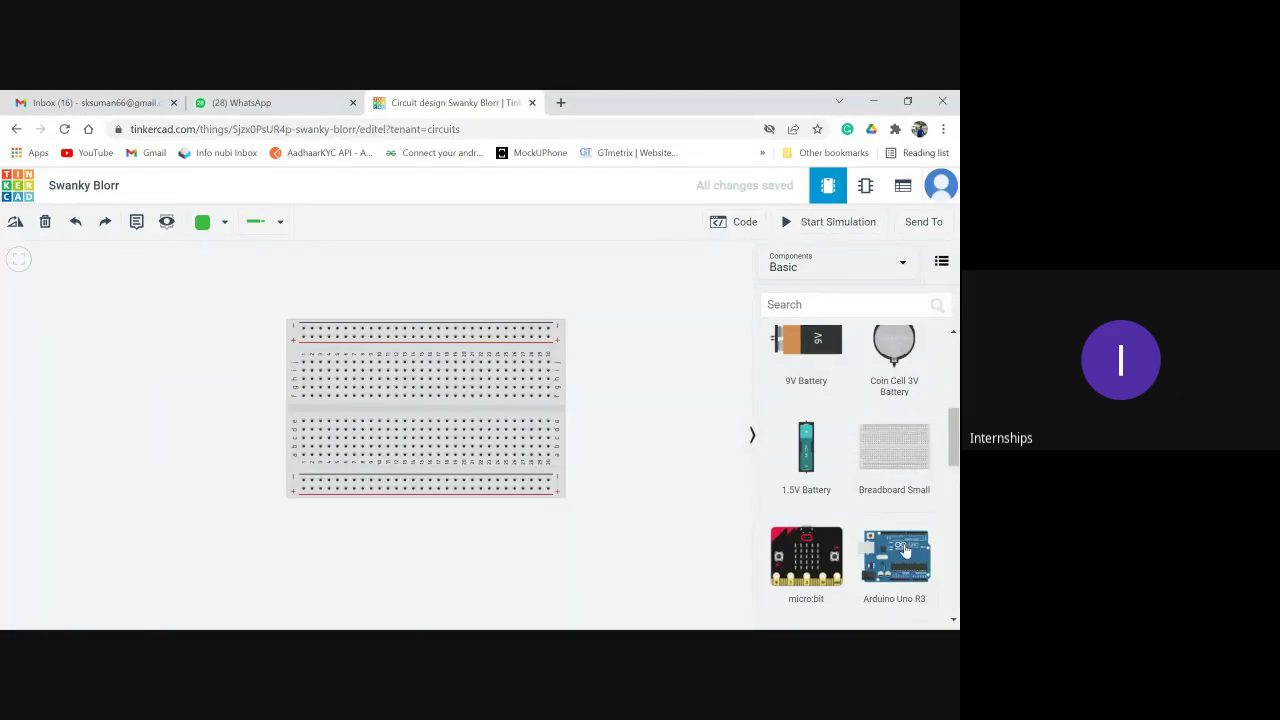
pyautogui.moveTo(903, 549); pyautogui.dragTo(149, 407)
pyautogui.click(404, 362)
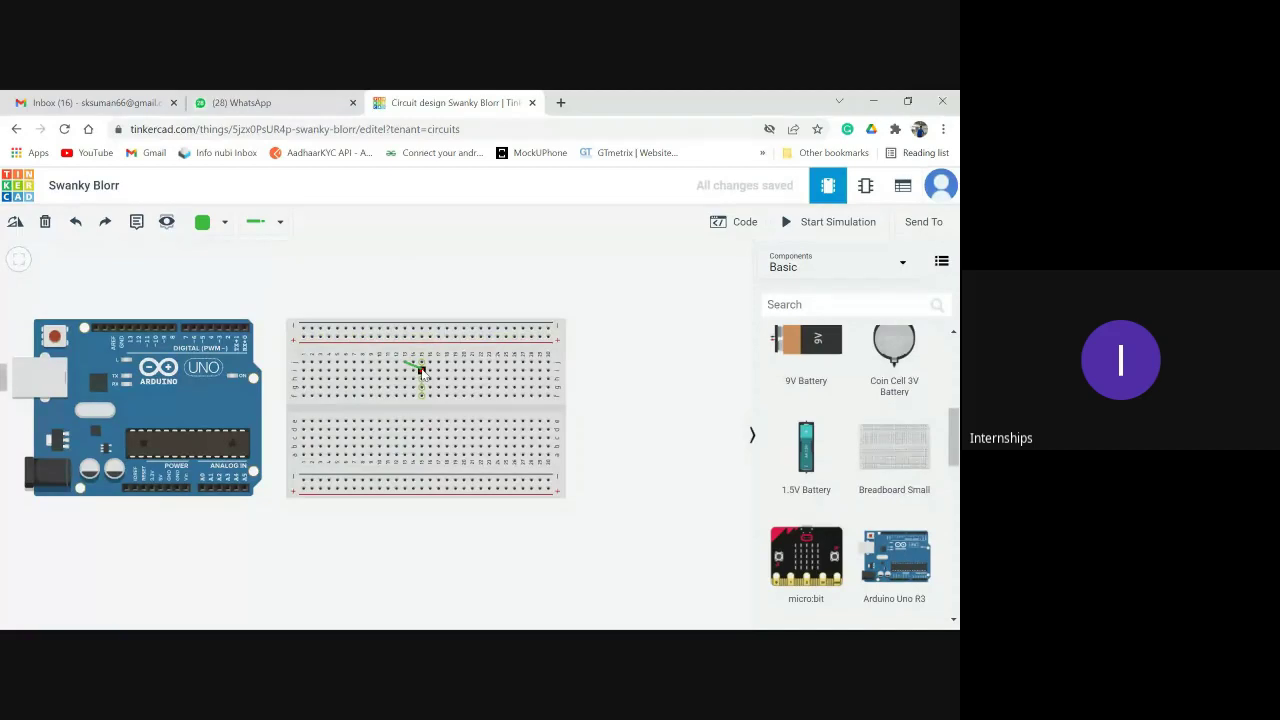
pyautogui.click(420, 371)
pyautogui.press('Delete')
# Move the breadboard right to widen its gap from the Arduino, and shift the Arduino slightly right and up.
pyautogui.moveTo(536, 337); pyautogui.dragTo(617, 341)
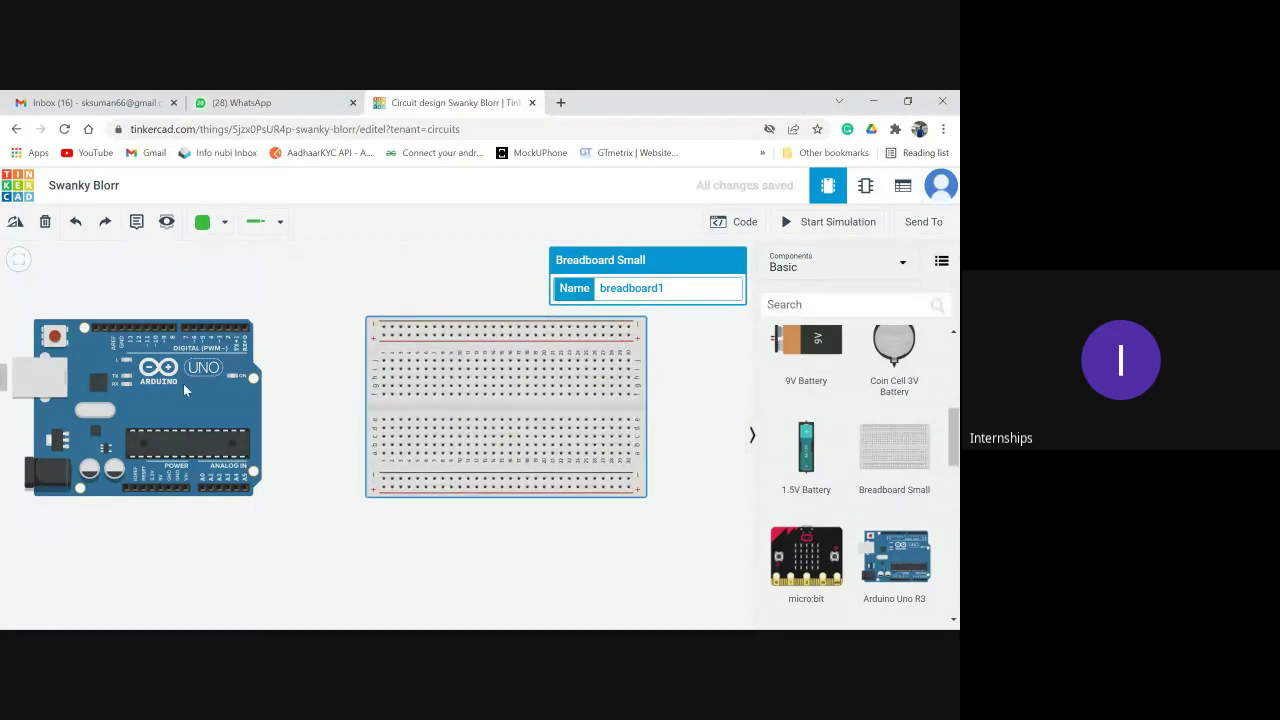
pyautogui.moveTo(183, 383); pyautogui.dragTo(203, 375)
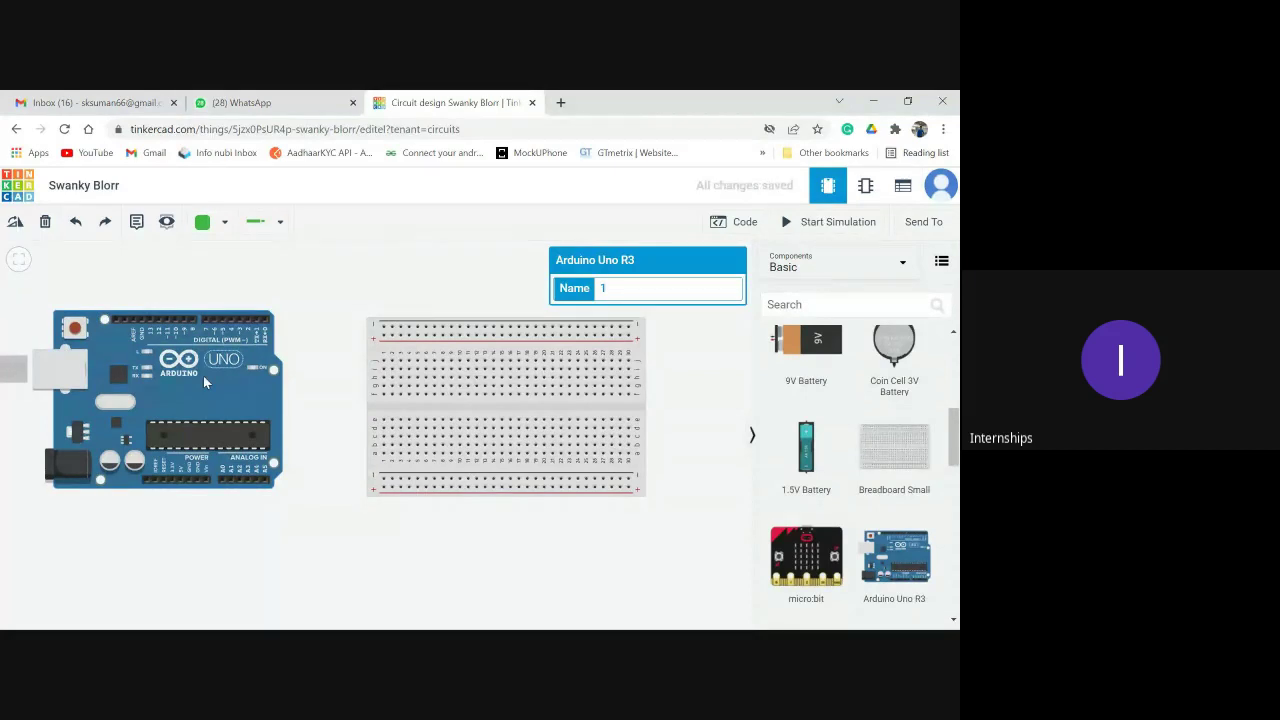
# Wire the Arduino's 5V pin to the first hole of the breadboard's lower positive rail, routing the wire below both boards.
pyautogui.click(180, 483)
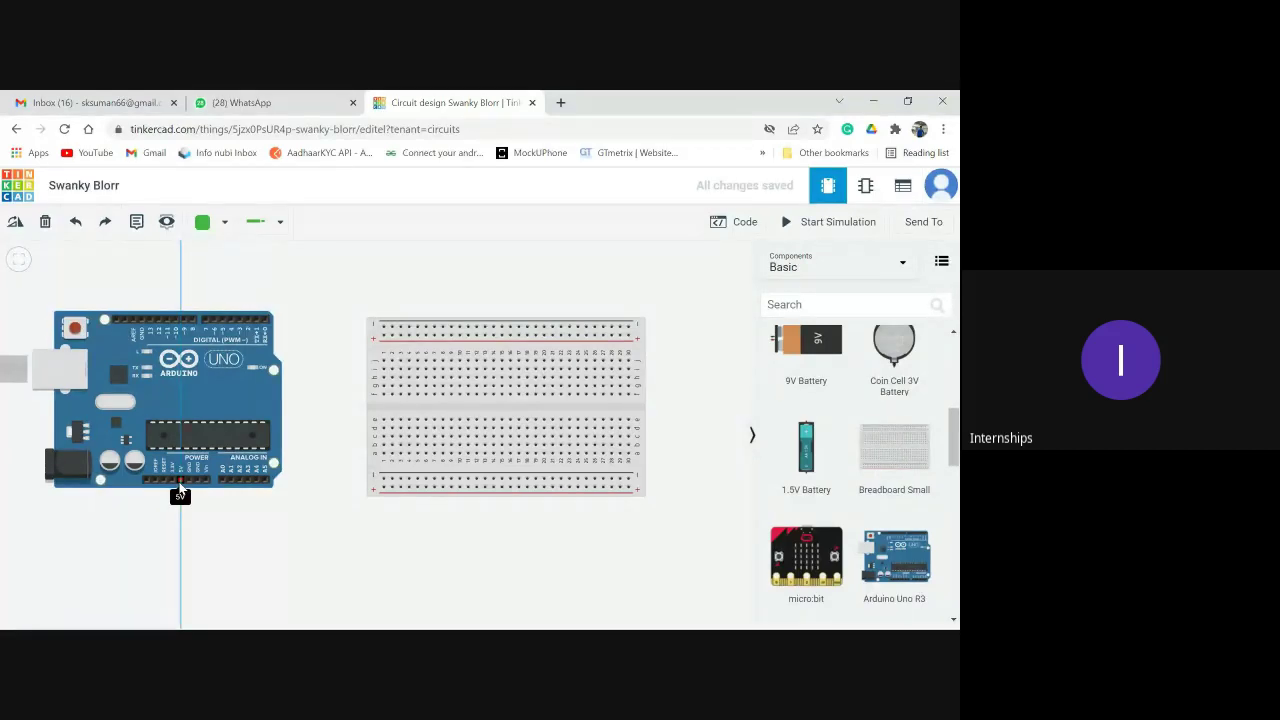
pyautogui.click(178, 577)
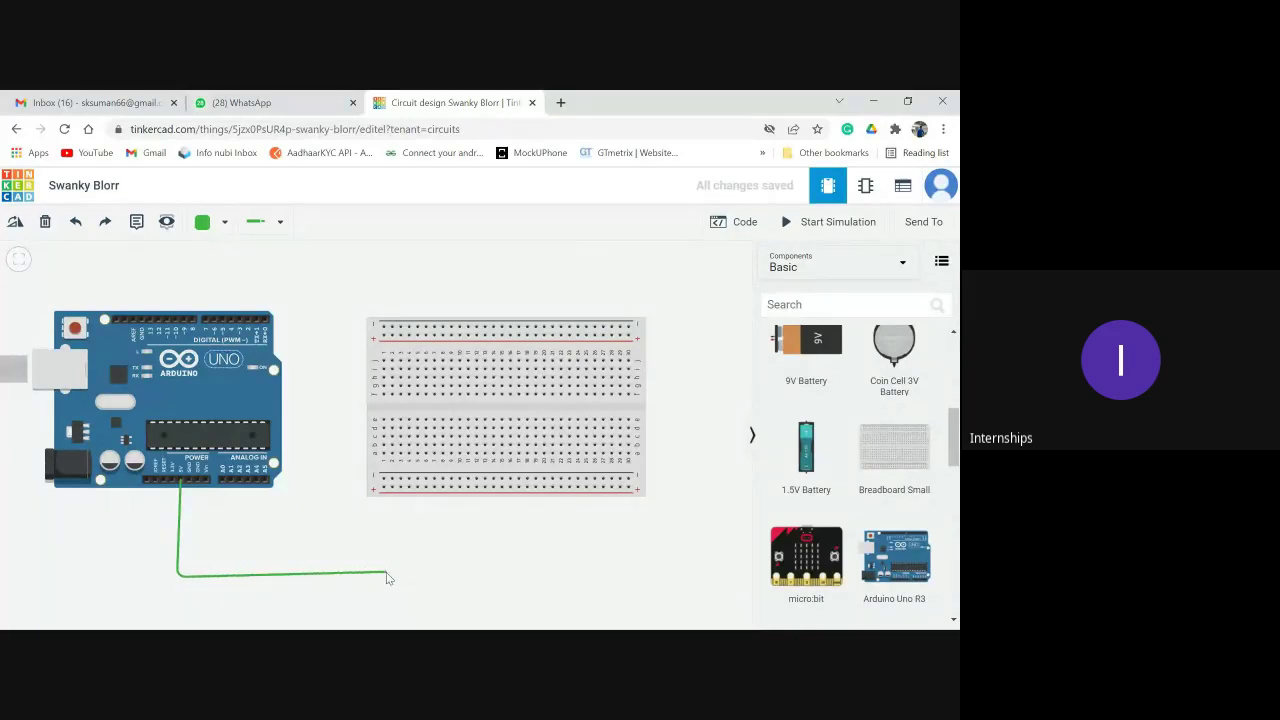
pyautogui.click(381, 577)
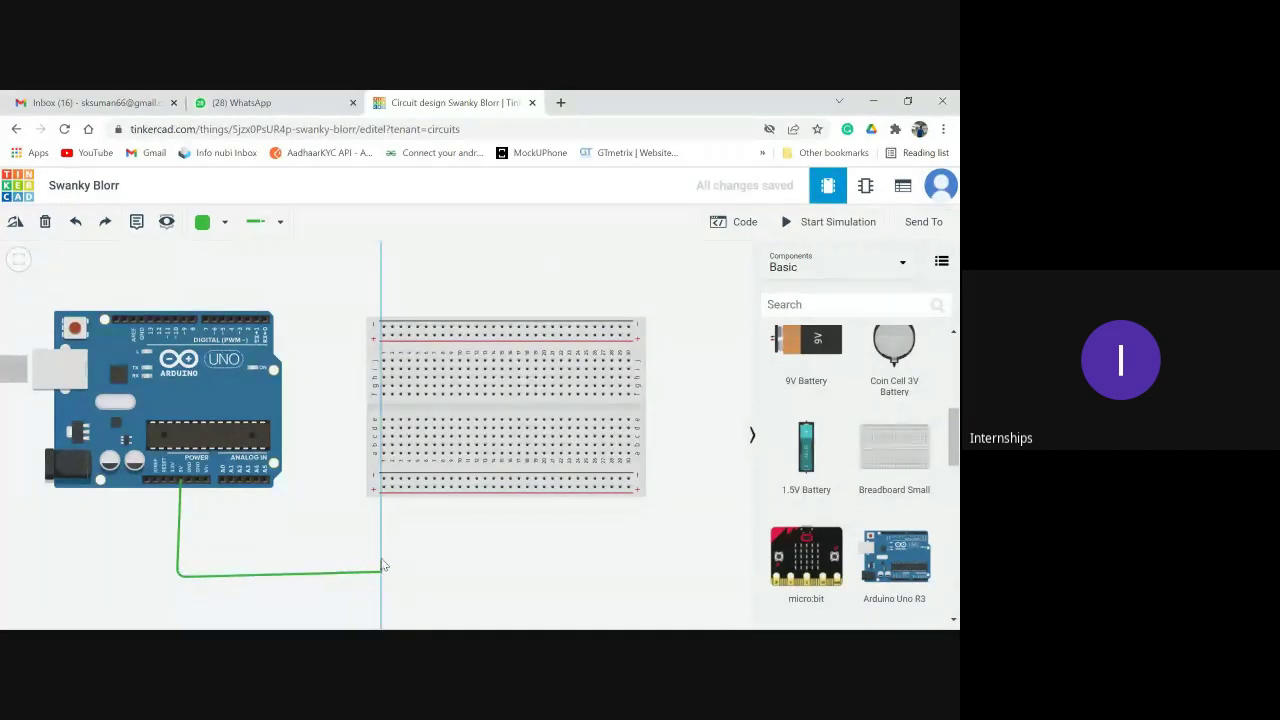
pyautogui.click(383, 489)
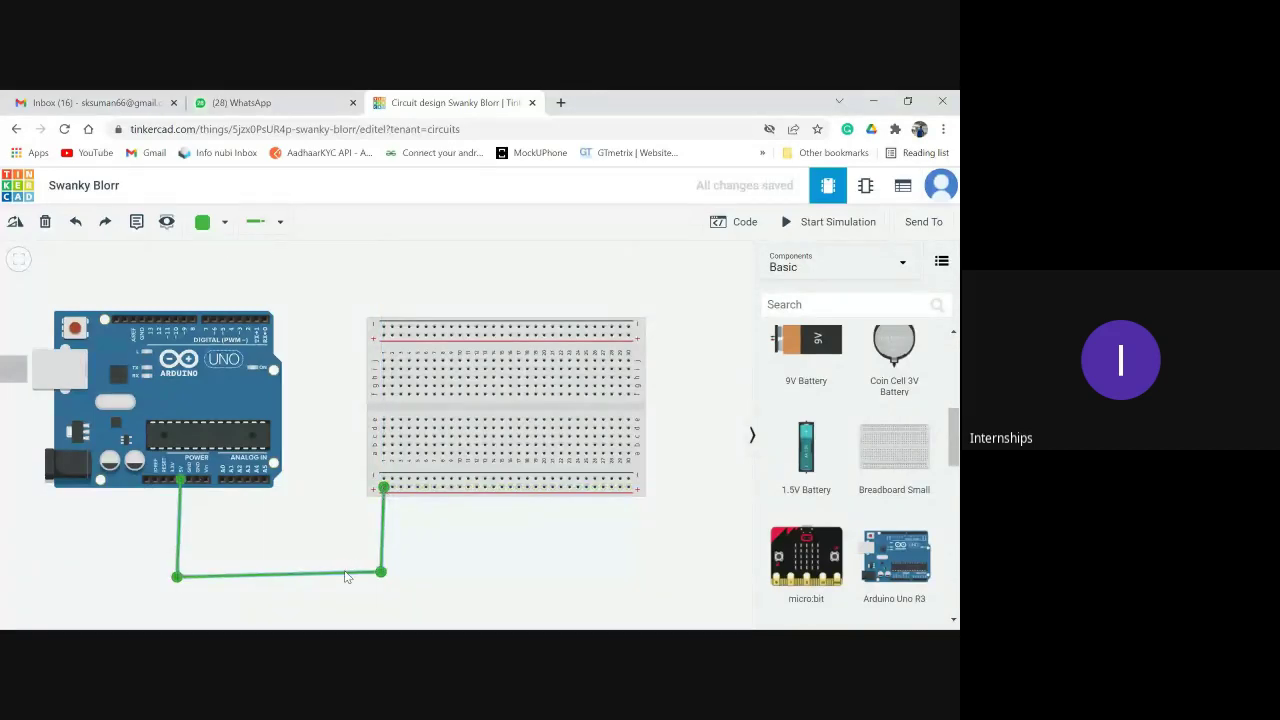
# Wire the Arduino's GND pin to the first hole of the breadboard's lower negative rail, routing it inside the 5V wire.
pyautogui.click(197, 484)
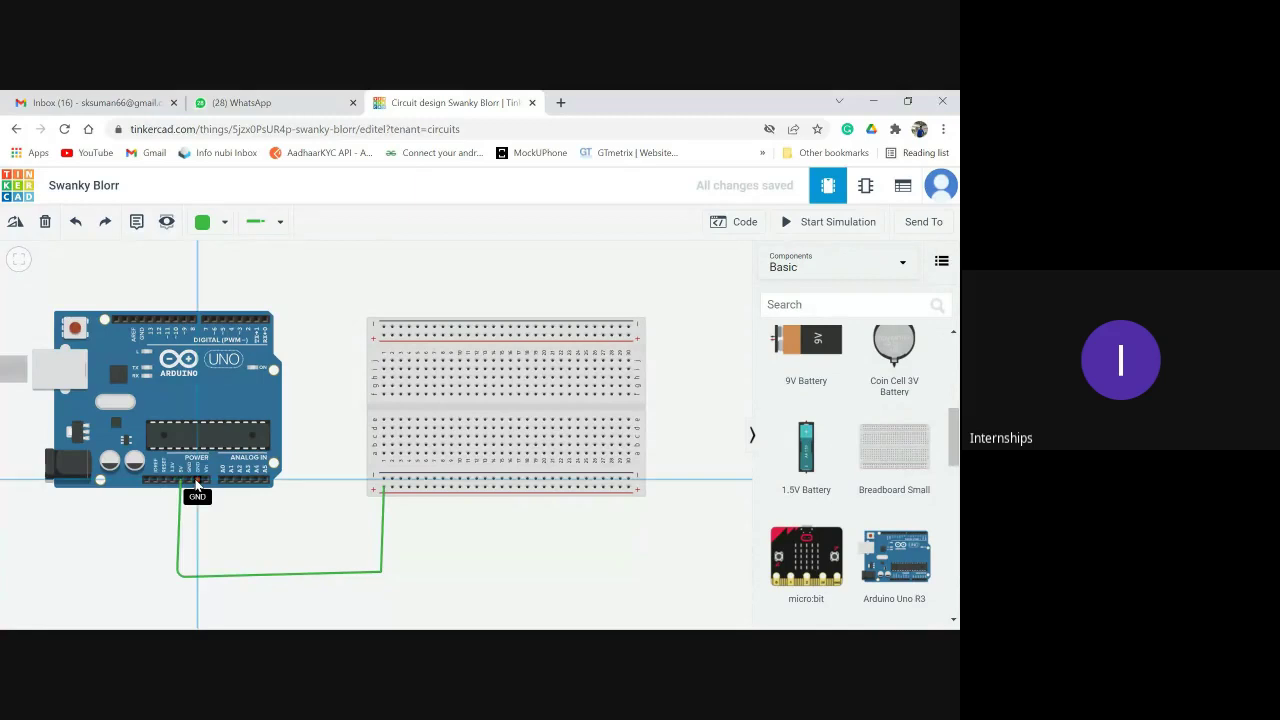
pyautogui.click(197, 560)
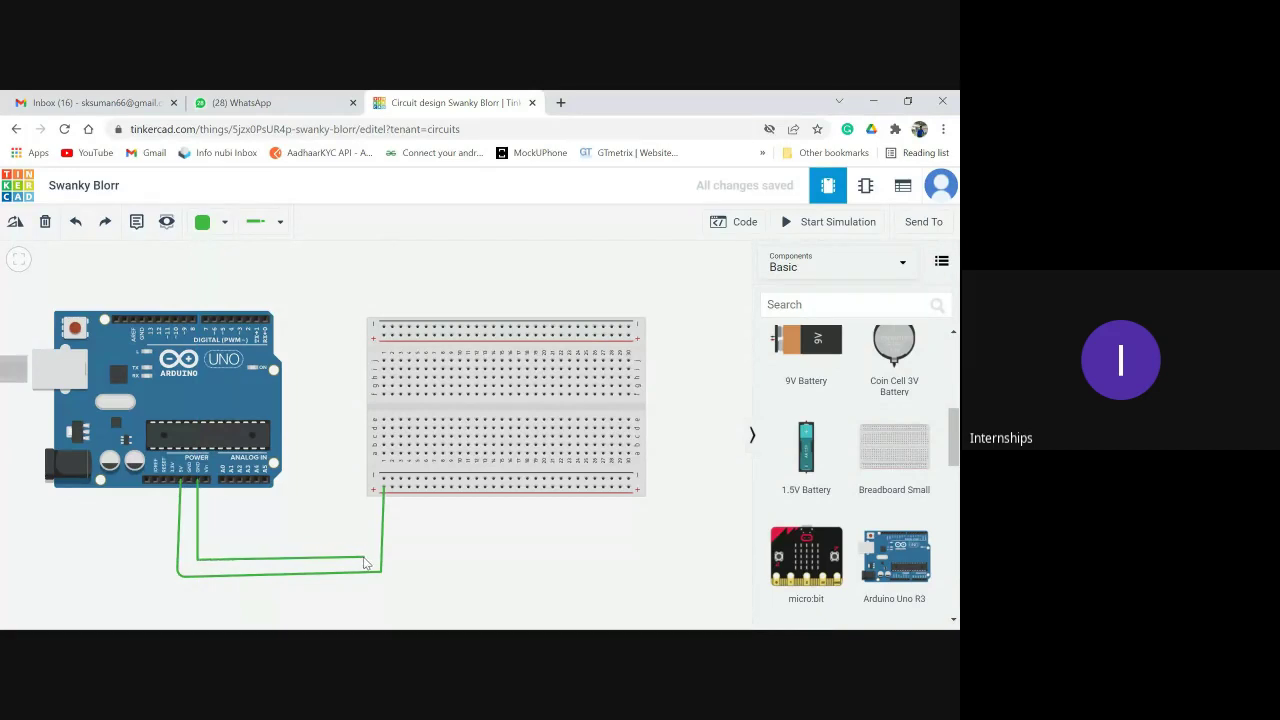
pyautogui.click(358, 558)
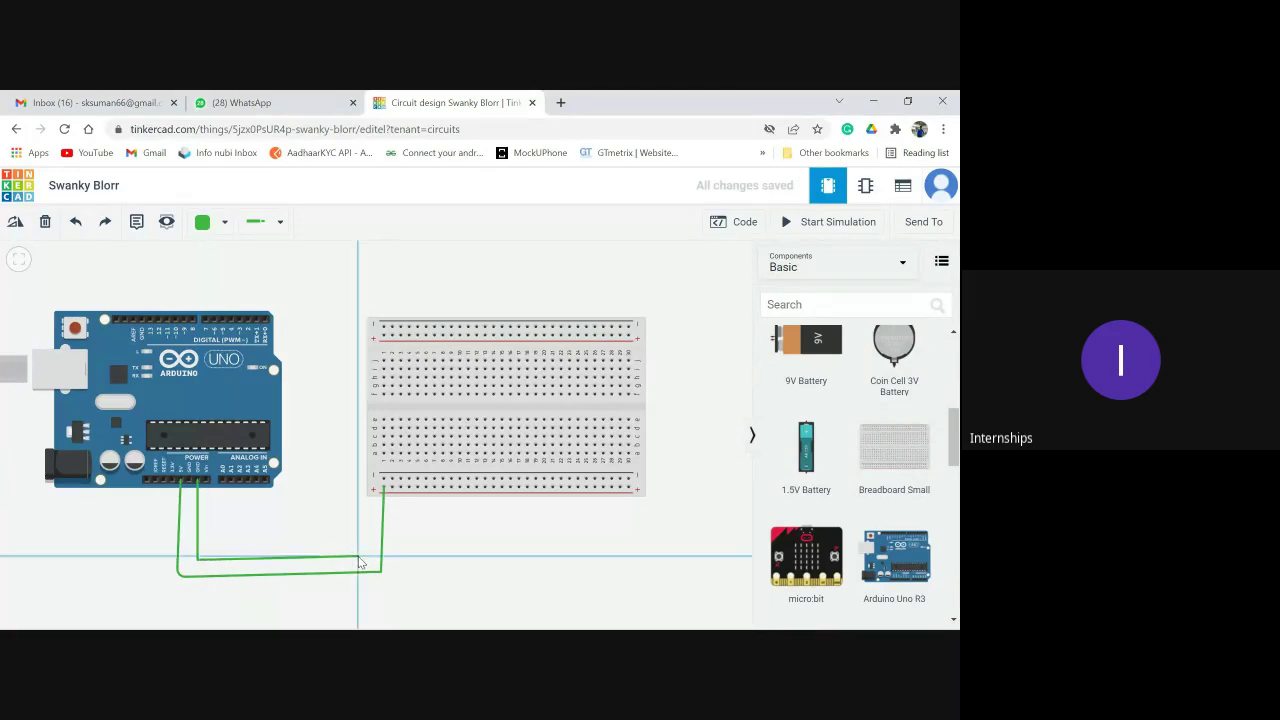
pyautogui.click(358, 477)
pyautogui.click(382, 479)
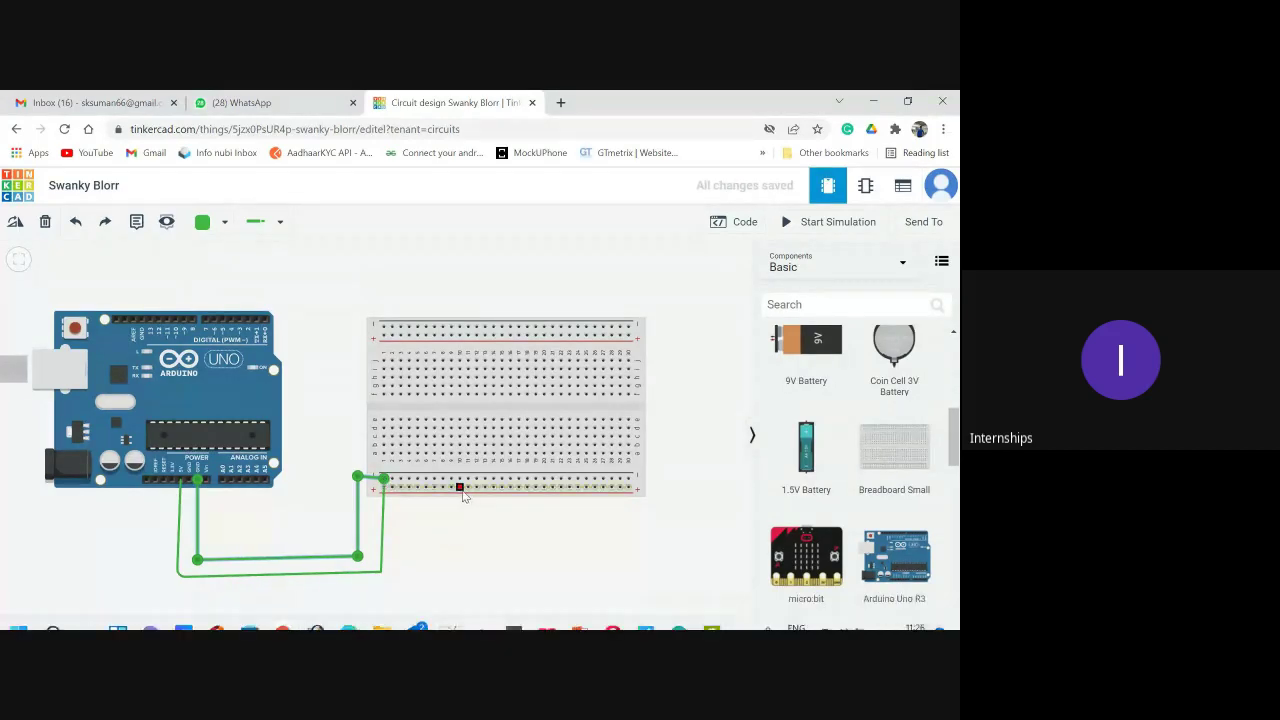
pyautogui.click(440, 530)
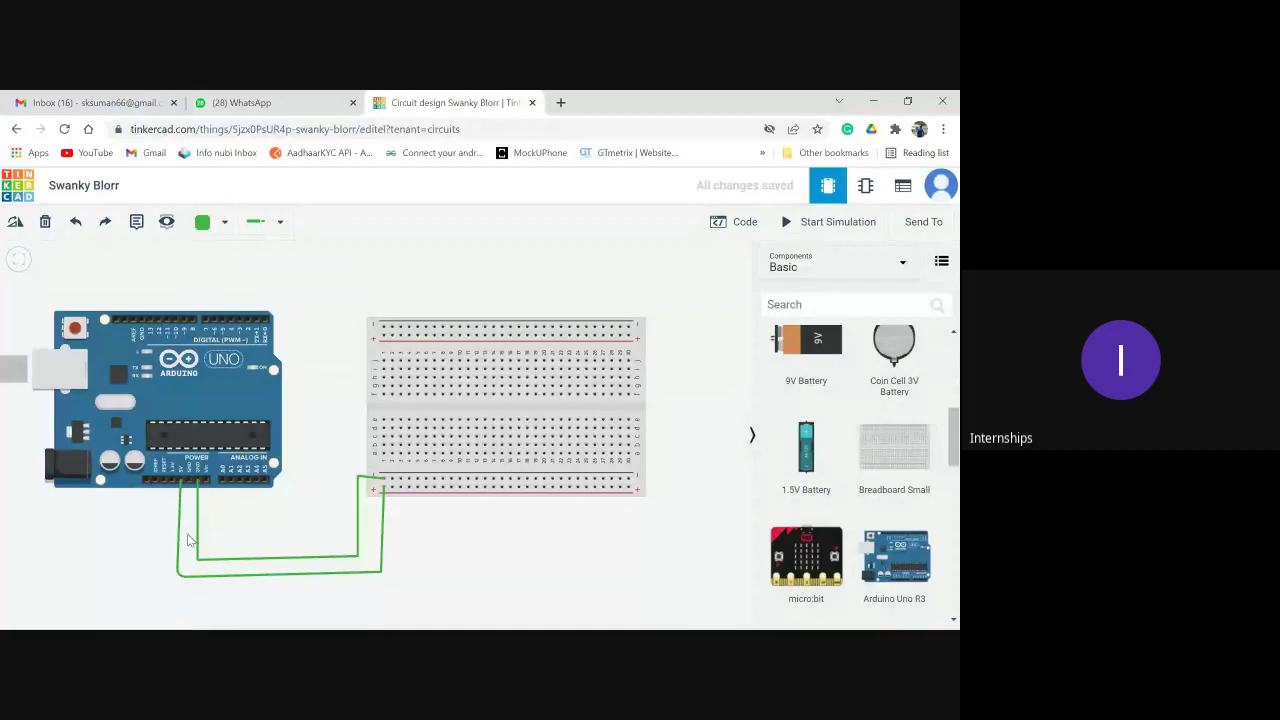
# Try to change the 5V wire's colour to red.
pyautogui.click(178, 536)
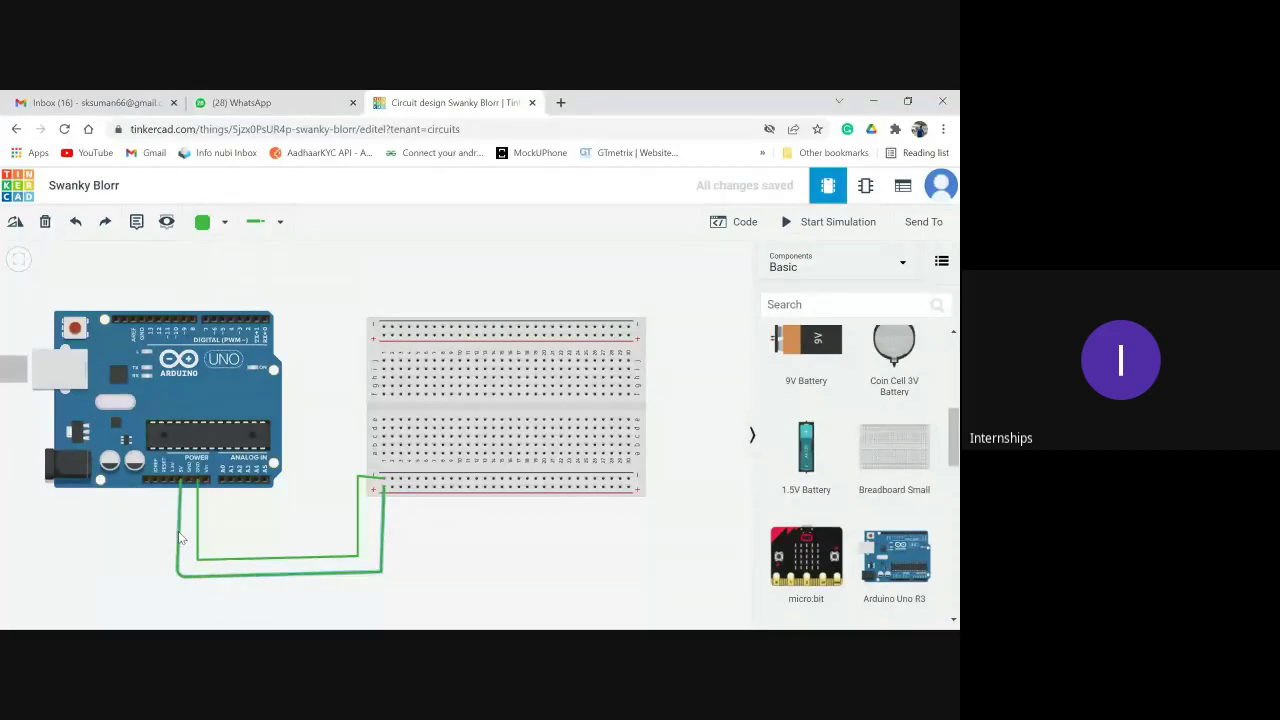
pyautogui.click(216, 224)
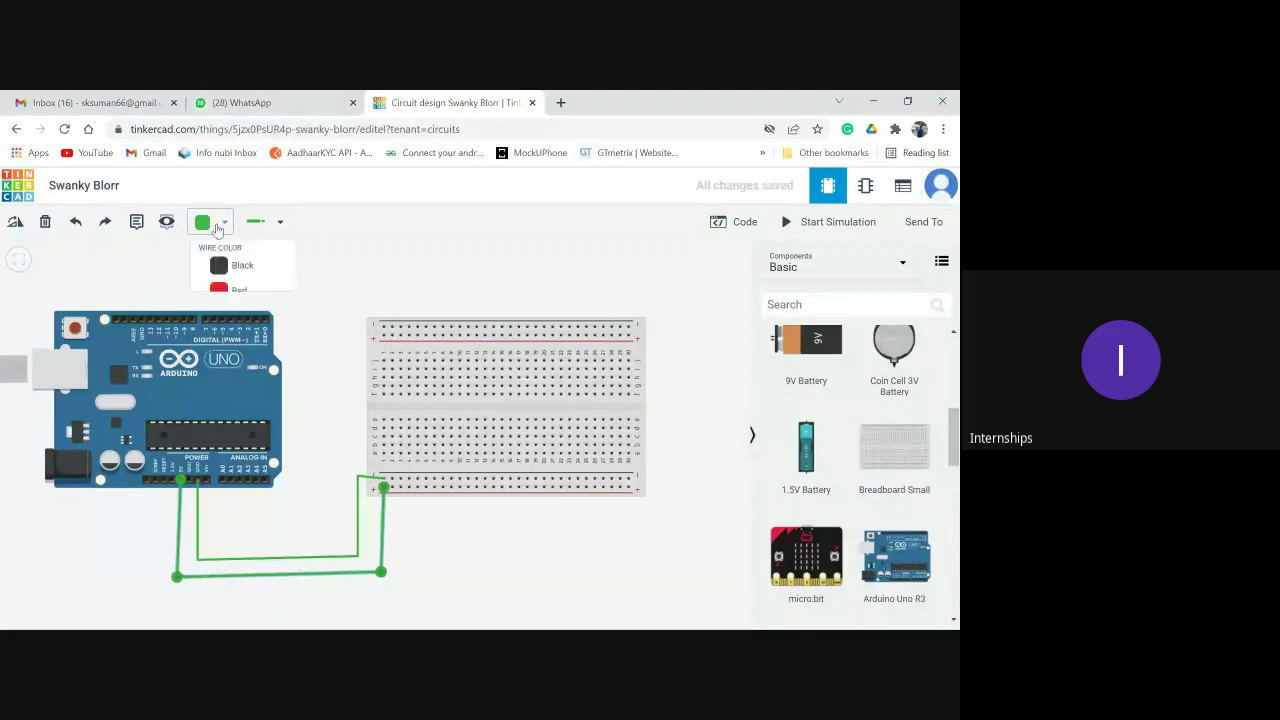
pyautogui.click(344, 244)
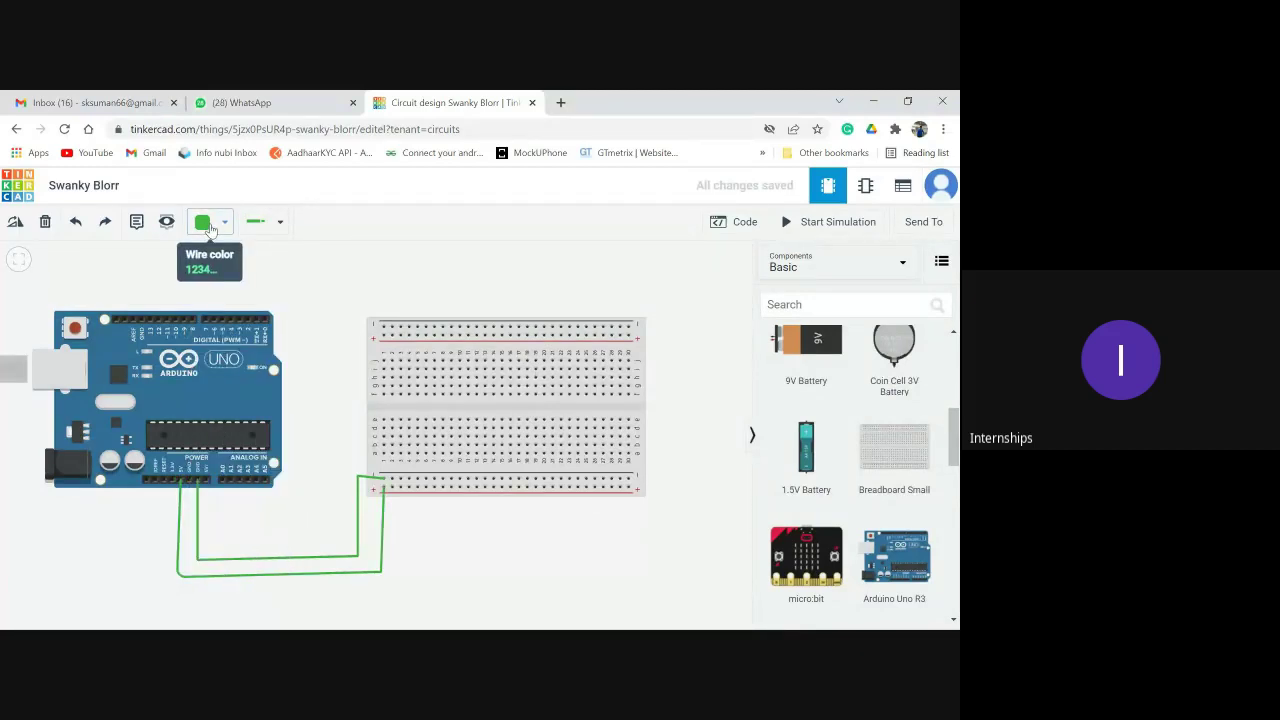
pyautogui.click(205, 223)
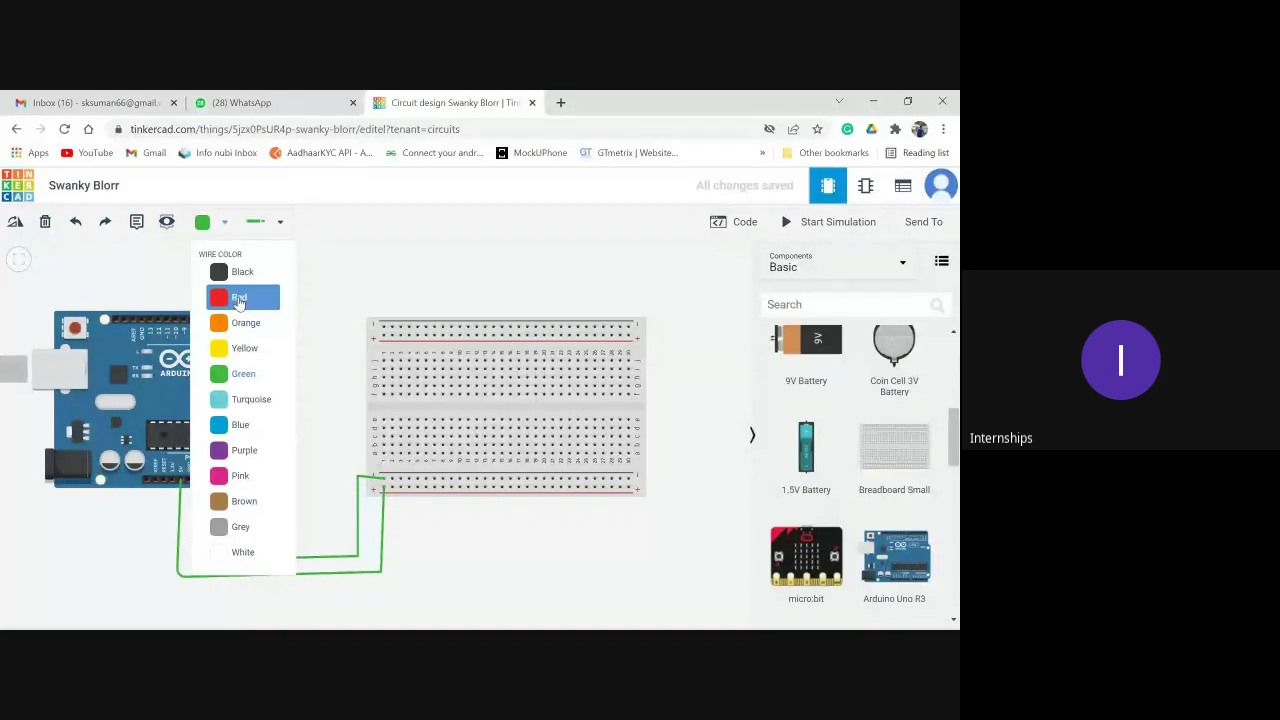
pyautogui.click(239, 299)
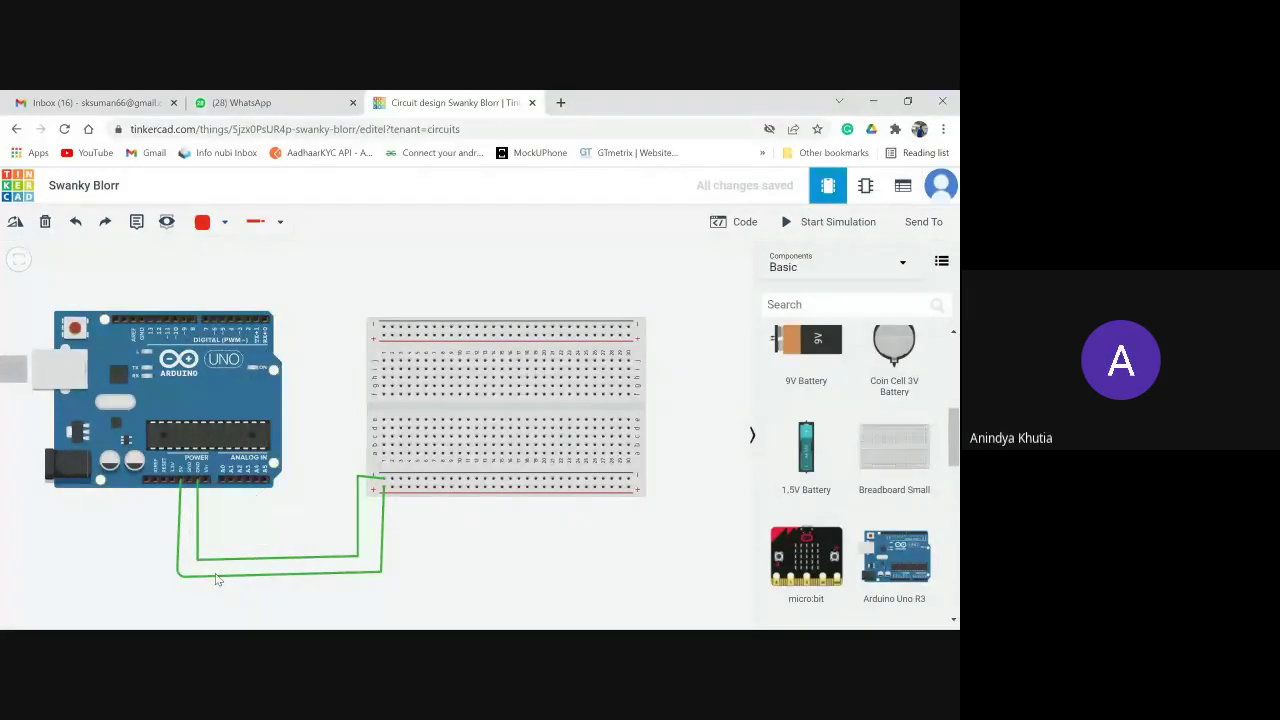
# Set the colour of the wire from the 5V pin to red.
pyautogui.click(178, 537)
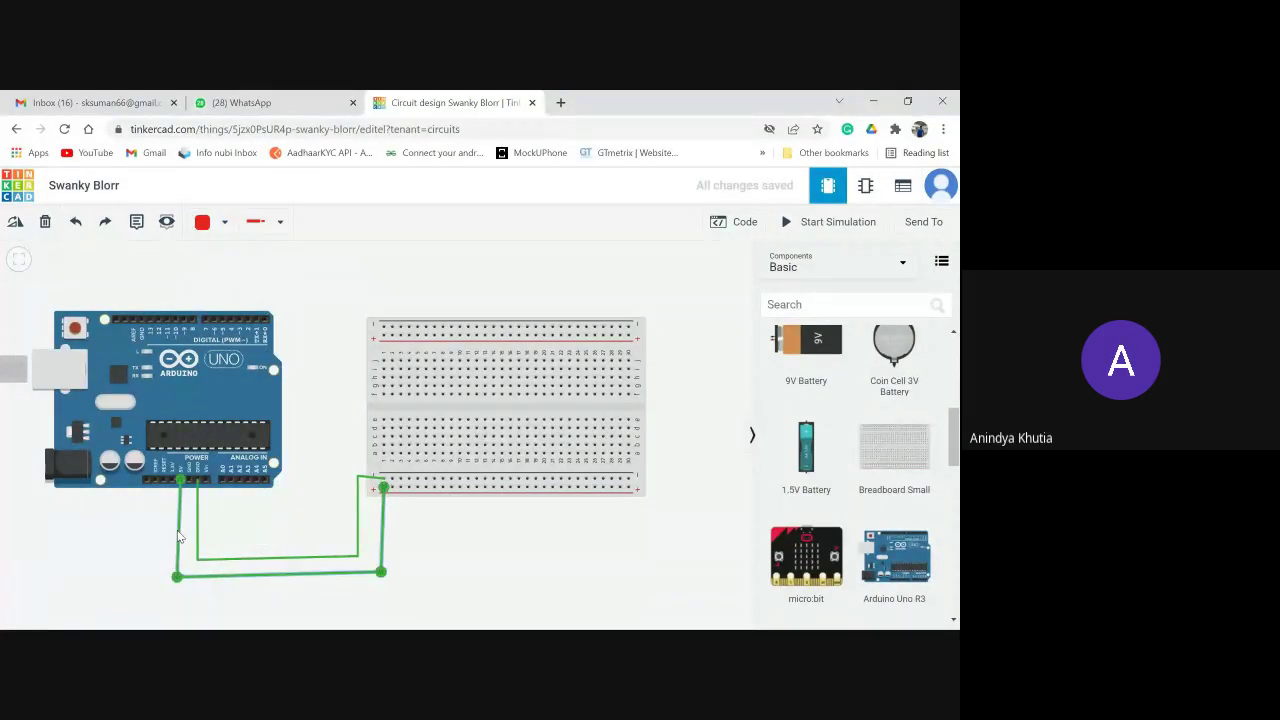
pyautogui.click(224, 223)
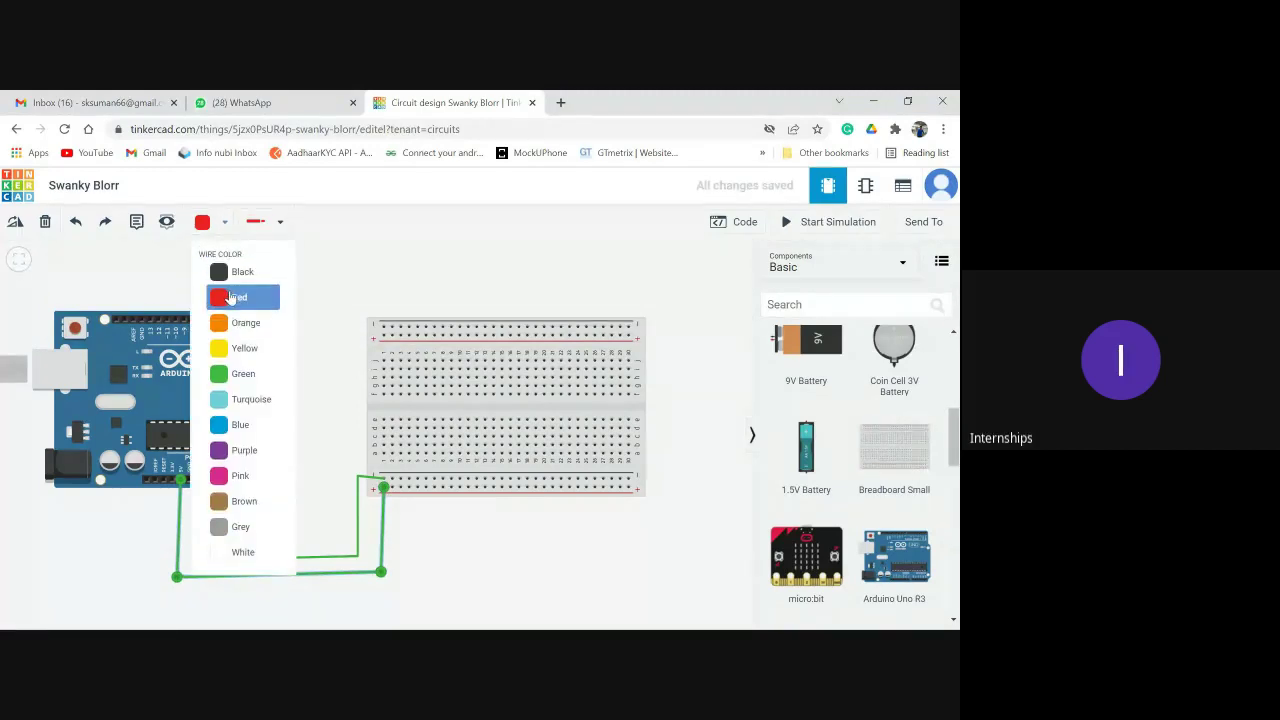
pyautogui.click(230, 294)
pyautogui.click(303, 298)
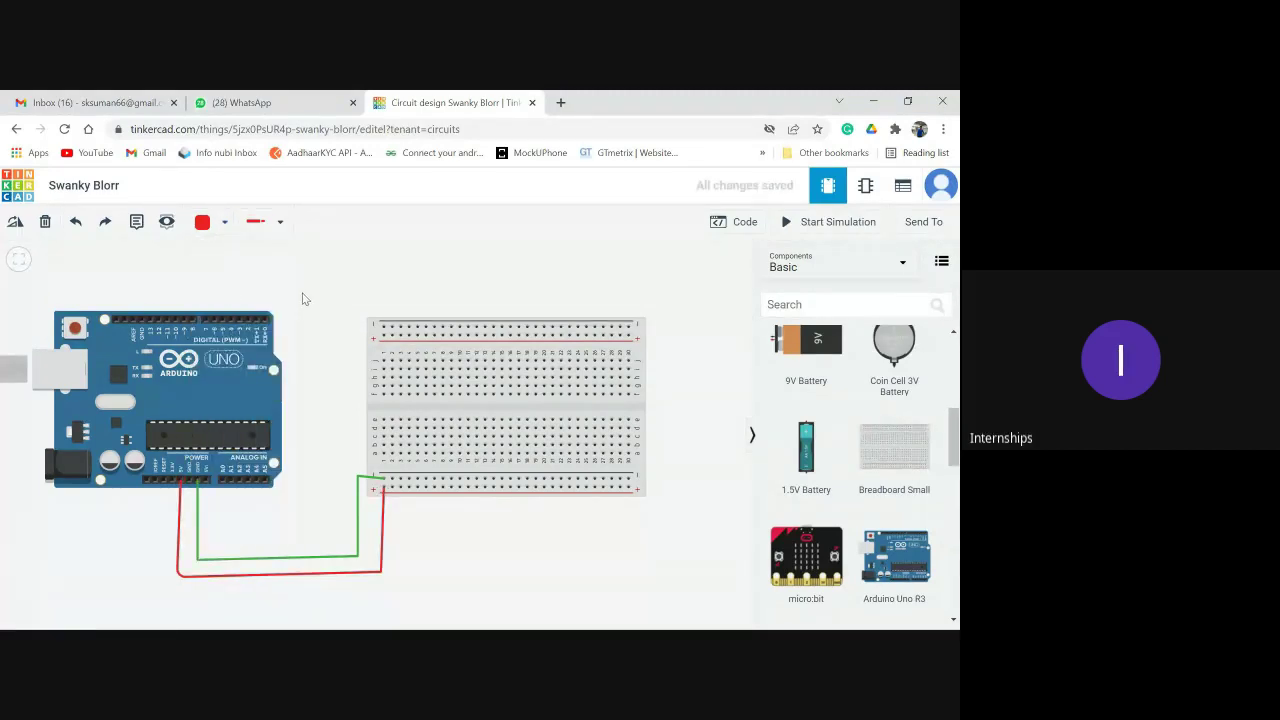
# Set the colour of the wire from the GND pin to black.
pyautogui.click(197, 510)
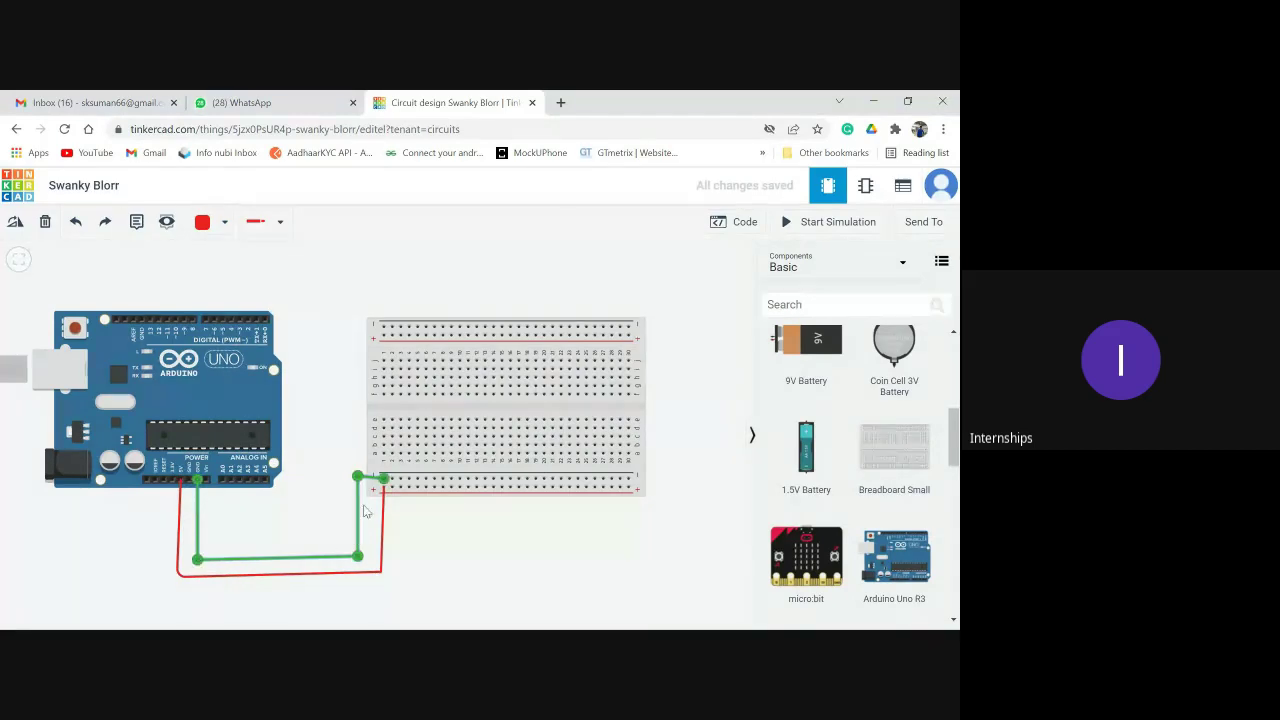
pyautogui.click(225, 224)
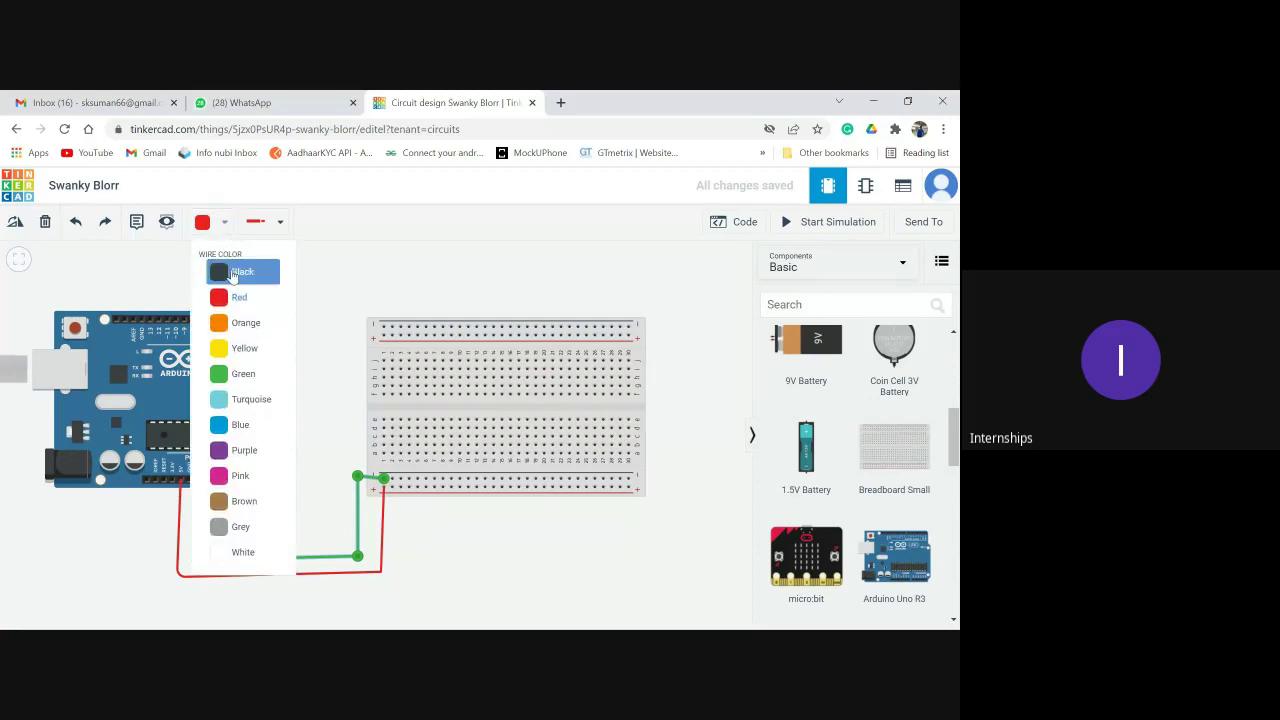
pyautogui.click(232, 272)
pyautogui.click(447, 546)
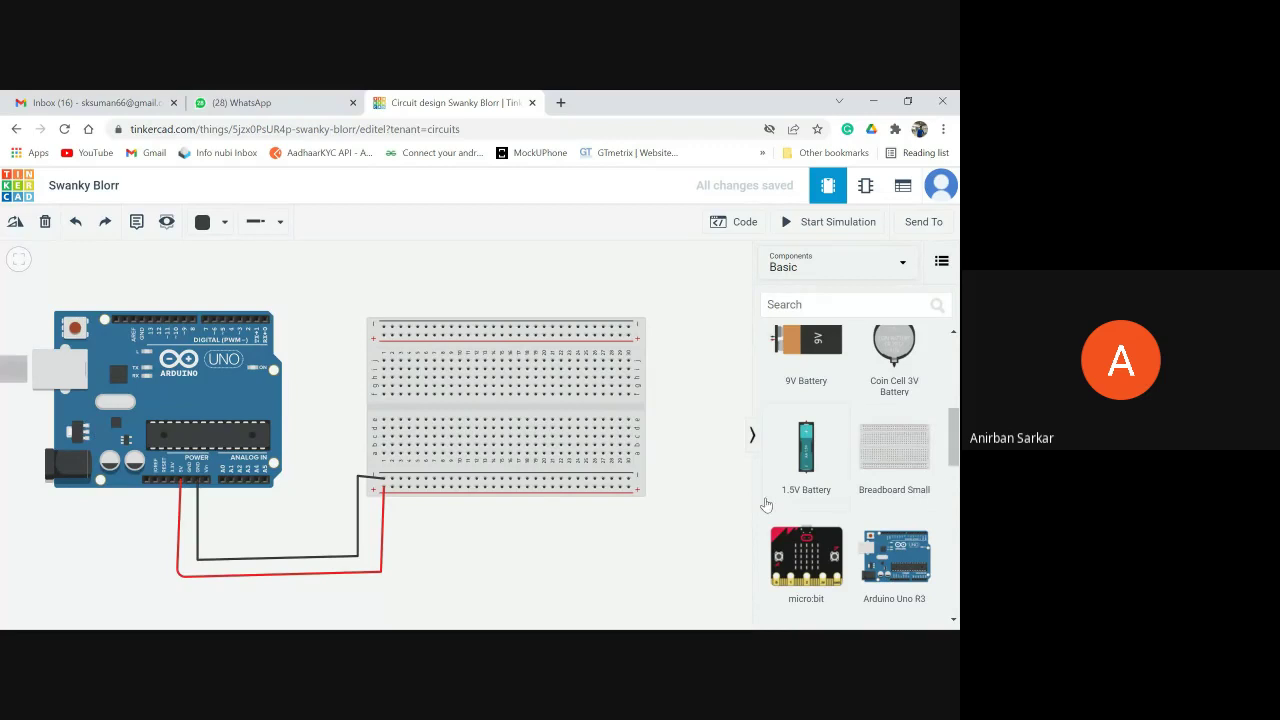
# Place an LED across the breadboard's centre gap near its first columns and a resistor below it reaching the lower negative rail.
pyautogui.moveTo(953, 458); pyautogui.dragTo(407, 418)
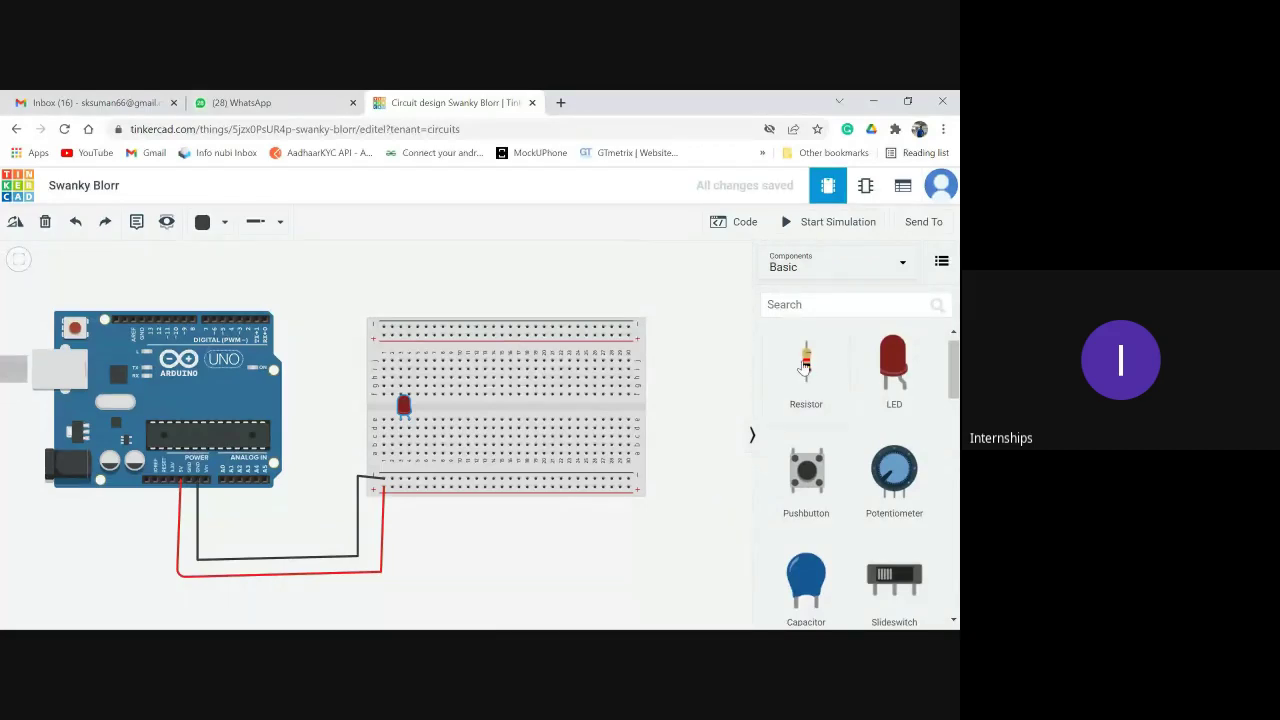
pyautogui.moveTo(805, 366); pyautogui.dragTo(414, 474)
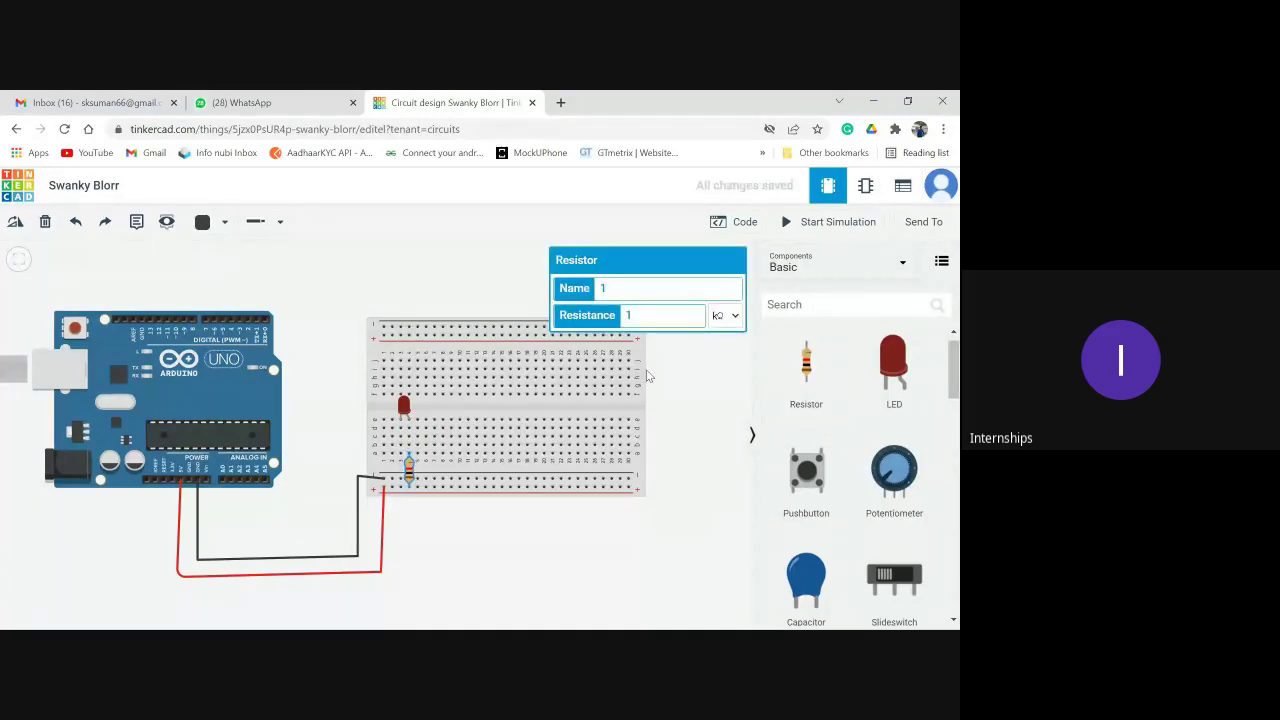
# Set the resistor's value to 220 Ω and move it into the column of the LED's left leg.
pyautogui.click(735, 318)
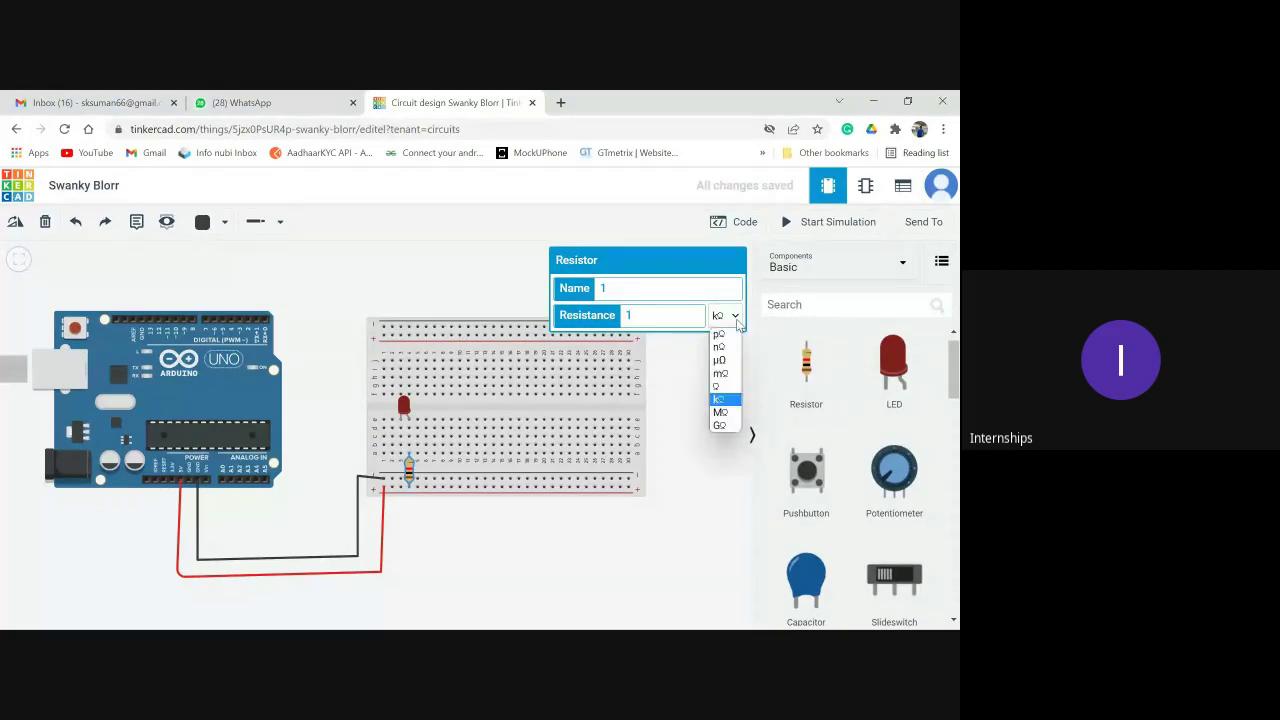
pyautogui.click(718, 386)
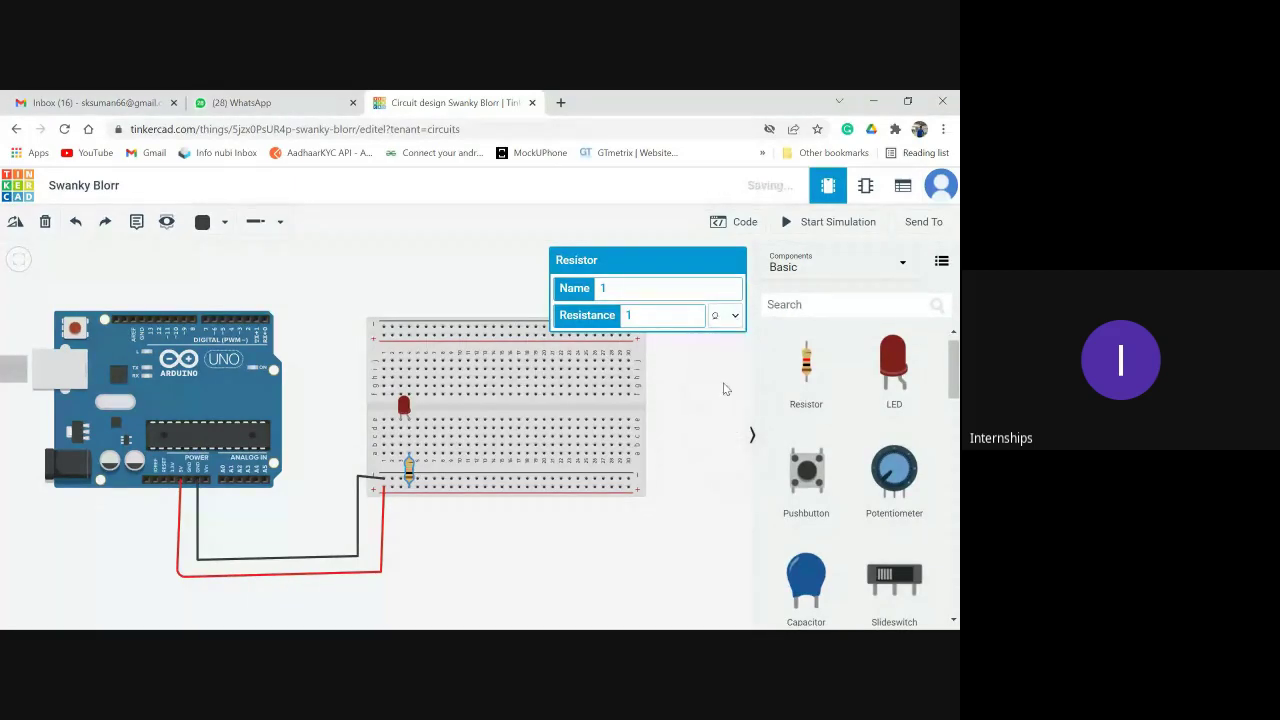
pyautogui.click(643, 312)
pyautogui.press('BackSpace')
pyautogui.write('220')
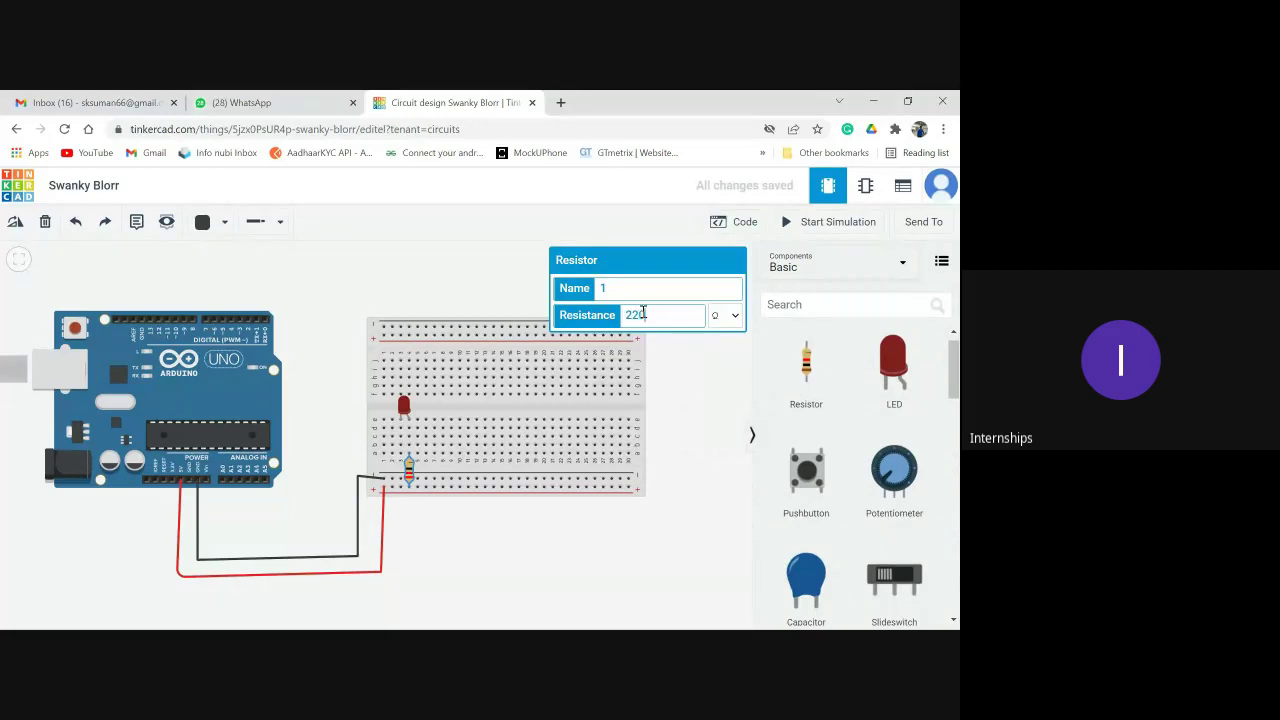
pyautogui.click(712, 418)
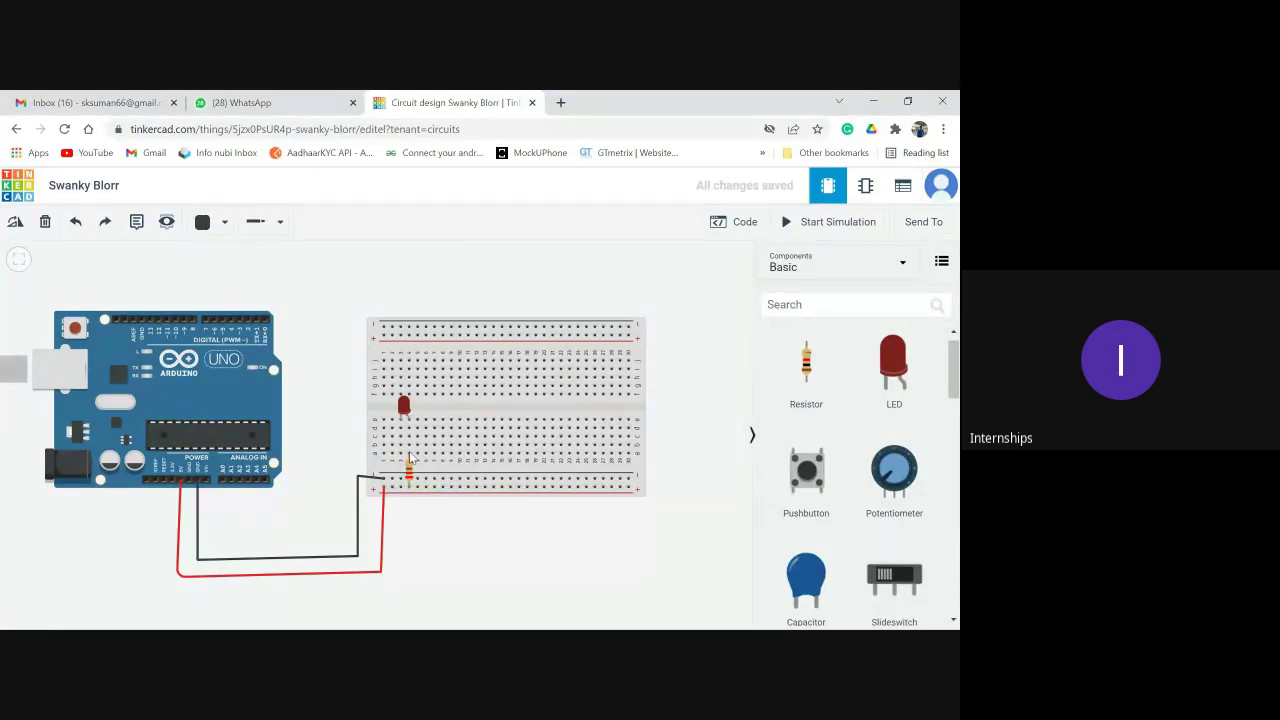
pyautogui.moveTo(410, 468); pyautogui.dragTo(404, 466)
# Wire the Arduino's digital pin 3 to the LED's right leg column, routing it above the board and across the breadboard's centre gap.
pyautogui.click(238, 322)
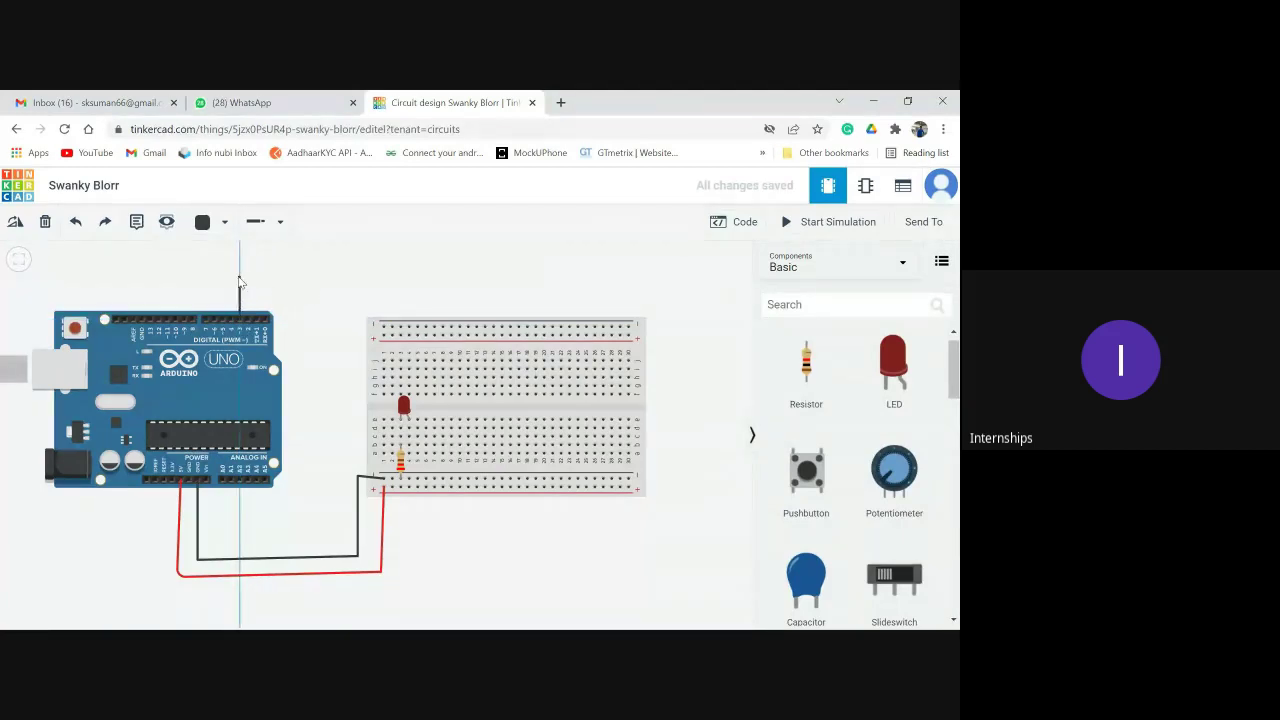
pyautogui.click(240, 276)
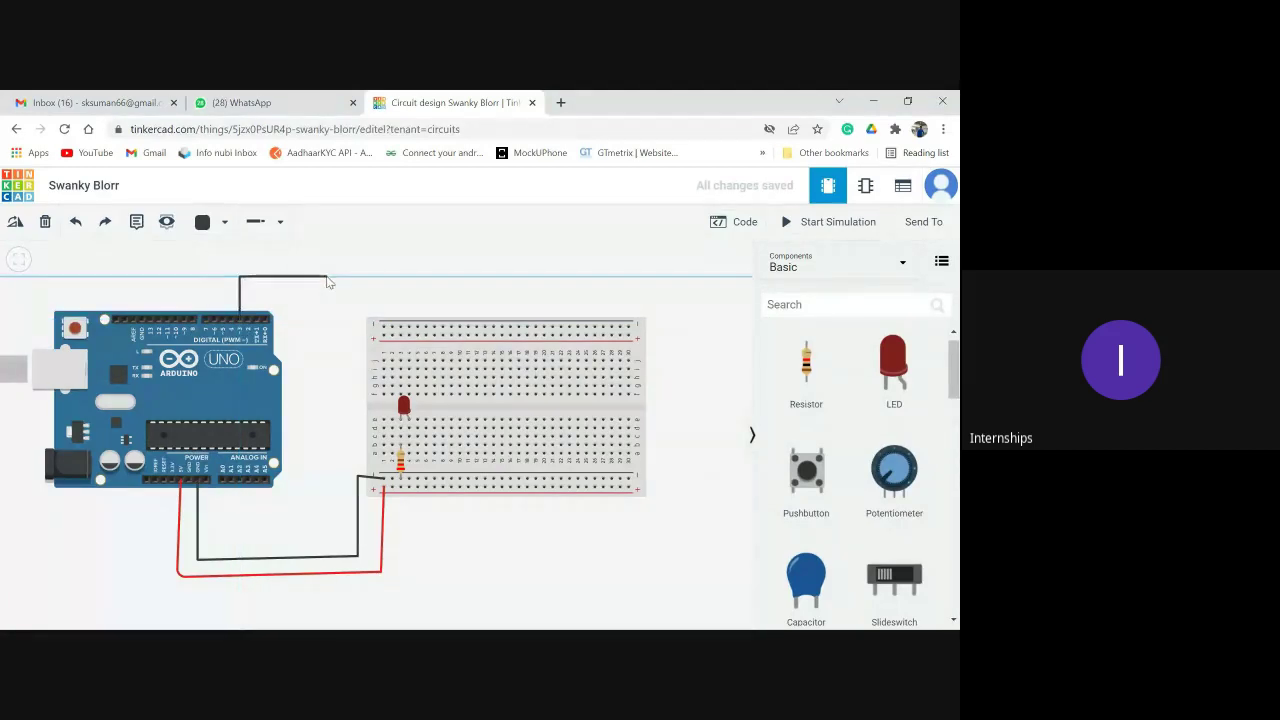
pyautogui.click(327, 277)
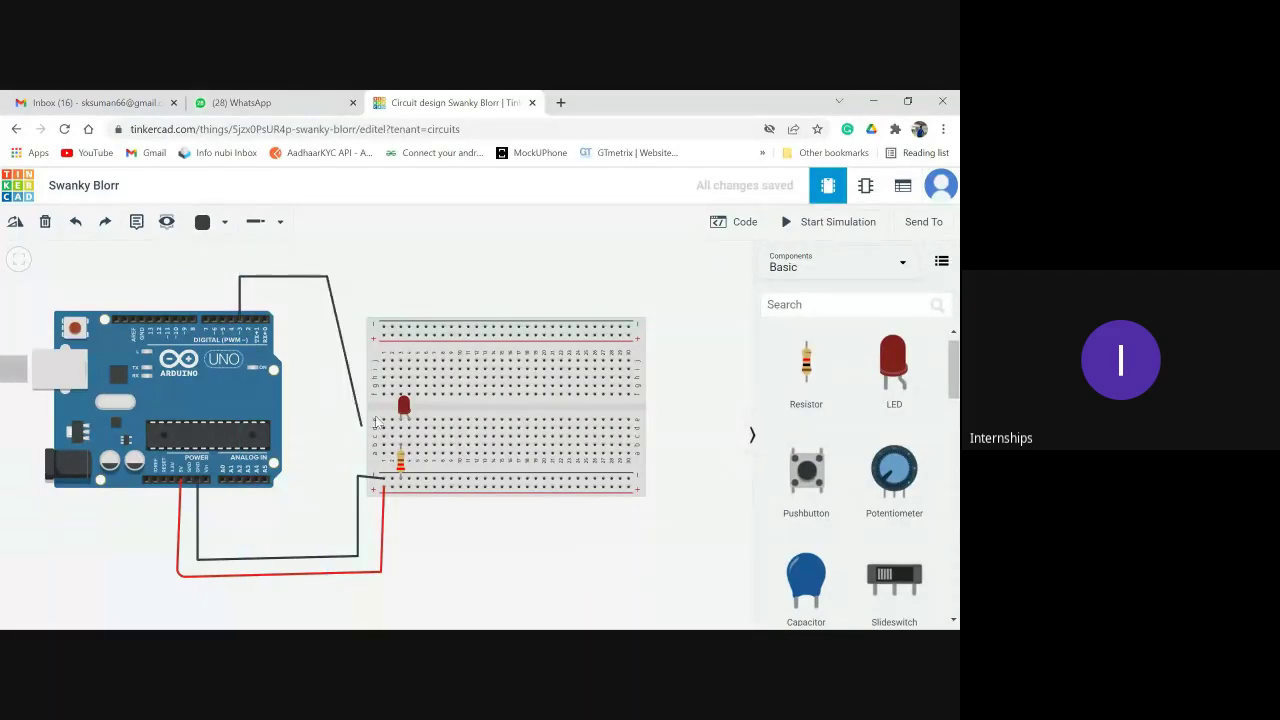
pyautogui.click(447, 406)
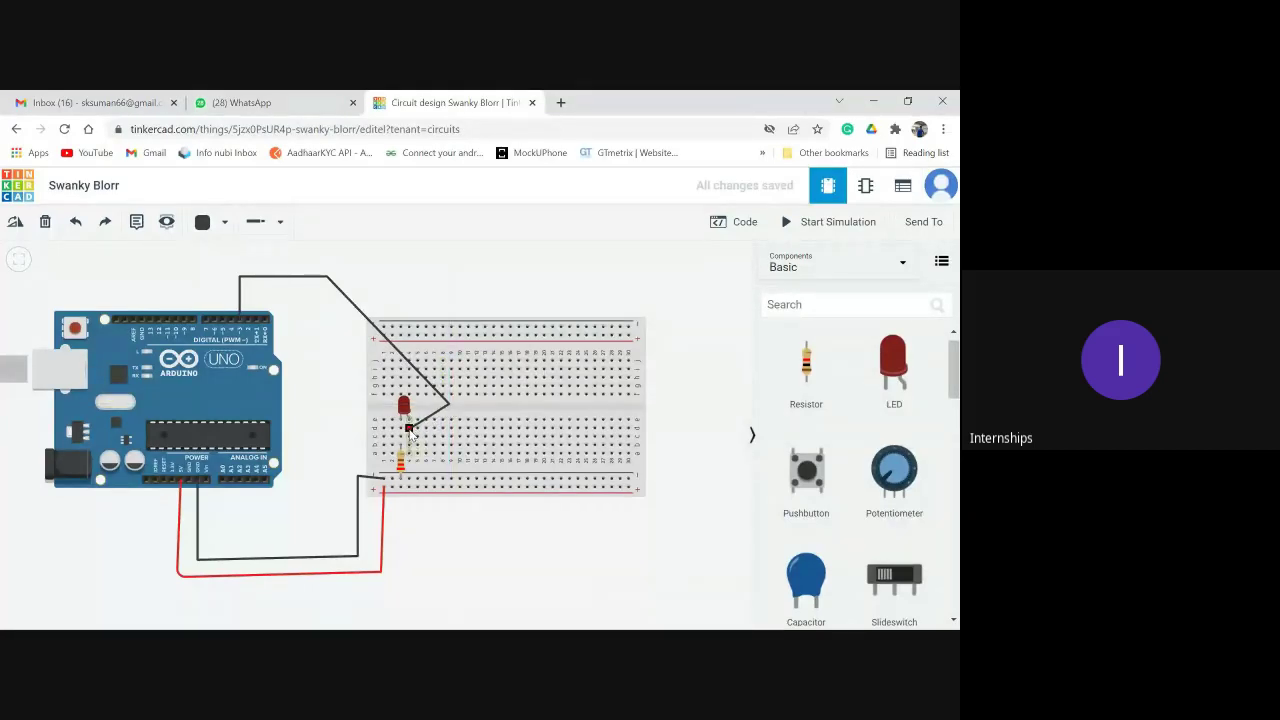
pyautogui.click(409, 429)
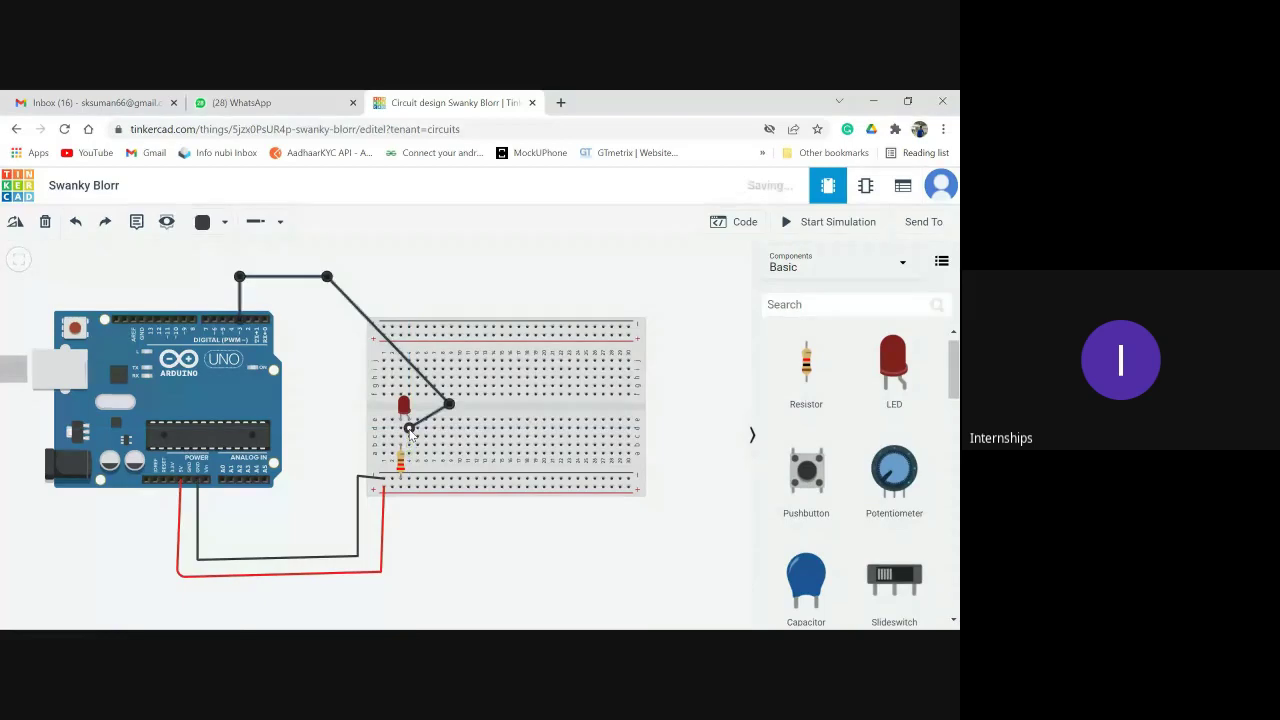
# Set the colour of the wire from digital pin 3 to blue.
pyautogui.click(223, 223)
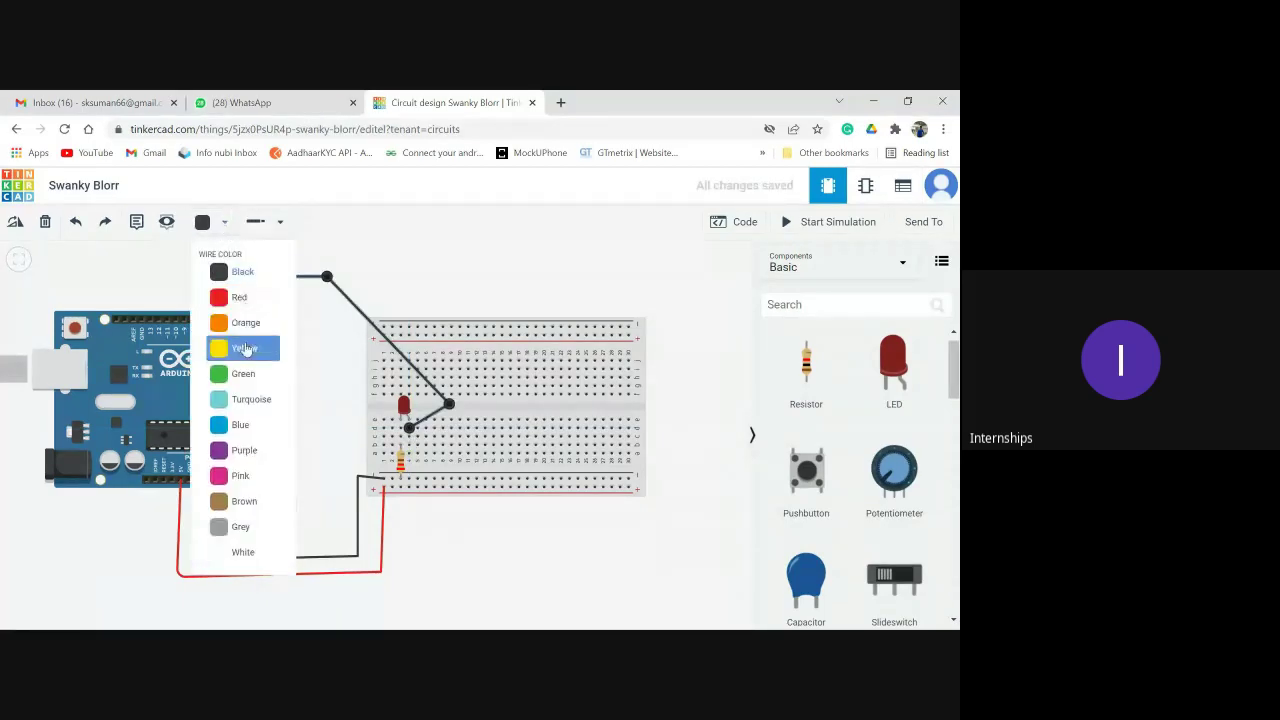
pyautogui.click(241, 424)
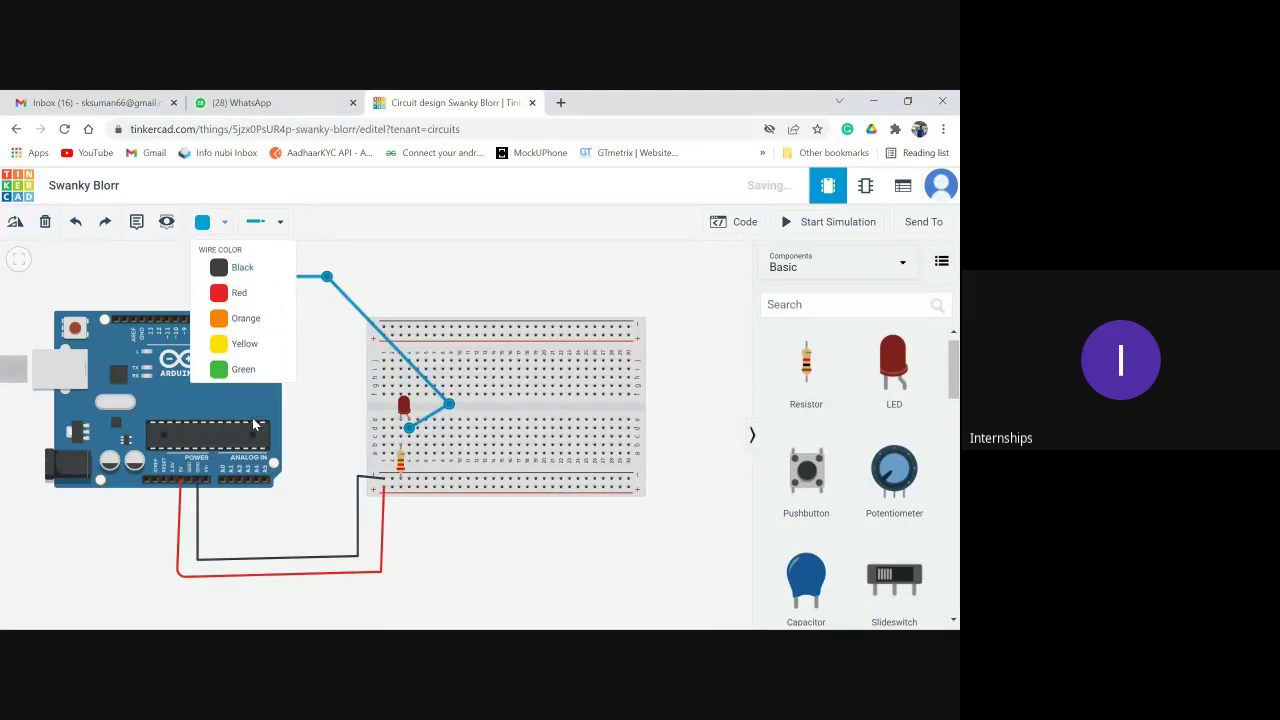
pyautogui.click(480, 516)
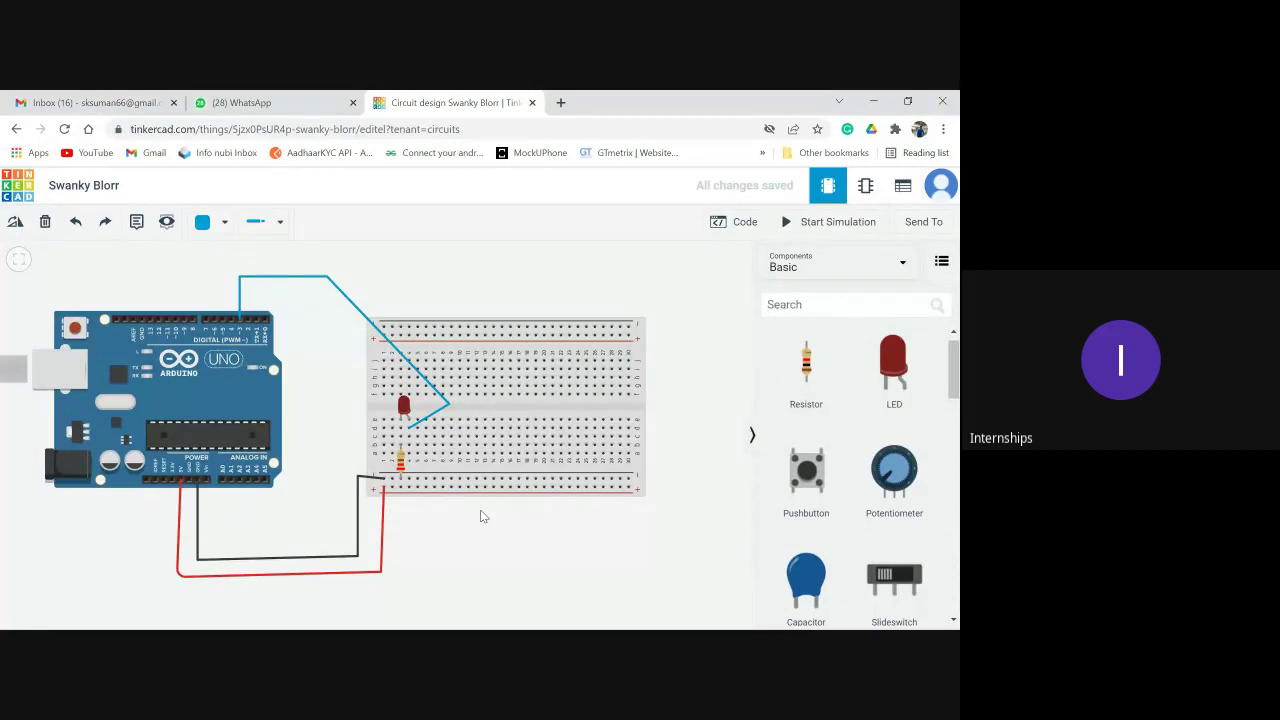
# Open the Arduino's code and convert it from Blocks to Text mode, accepting the loss of the blocks.
pyautogui.click(742, 224)
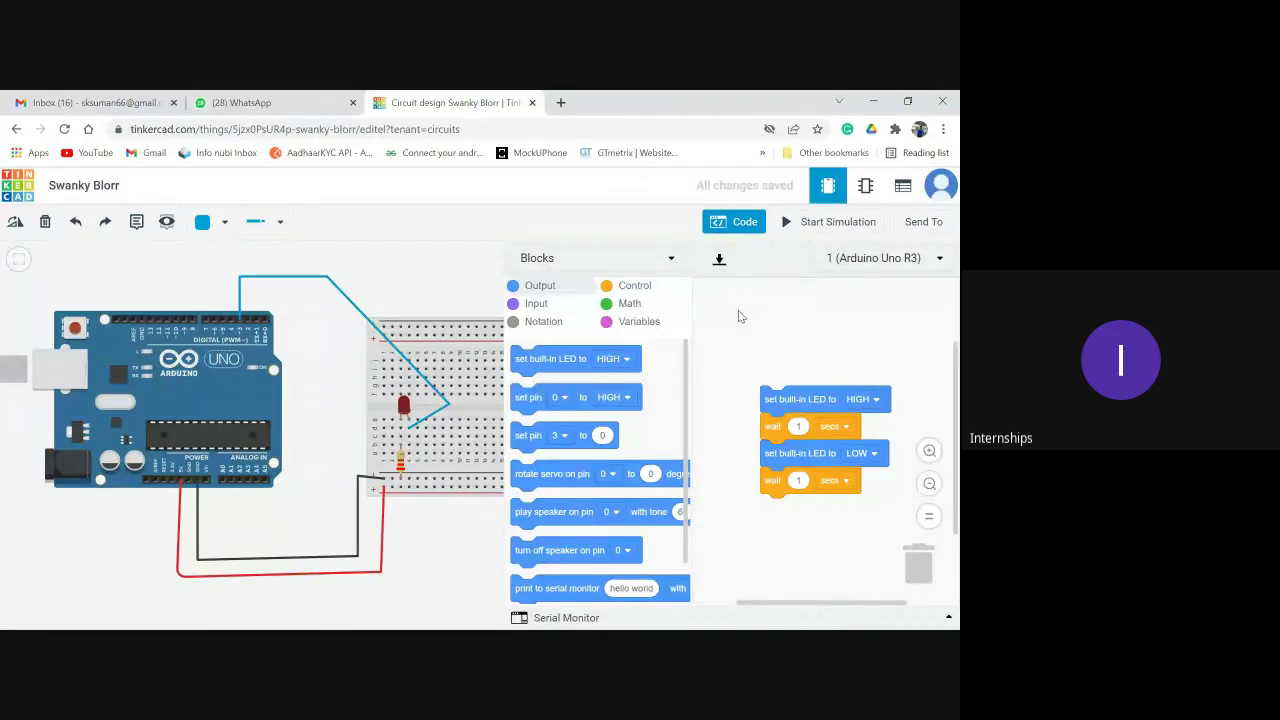
pyautogui.click(666, 266)
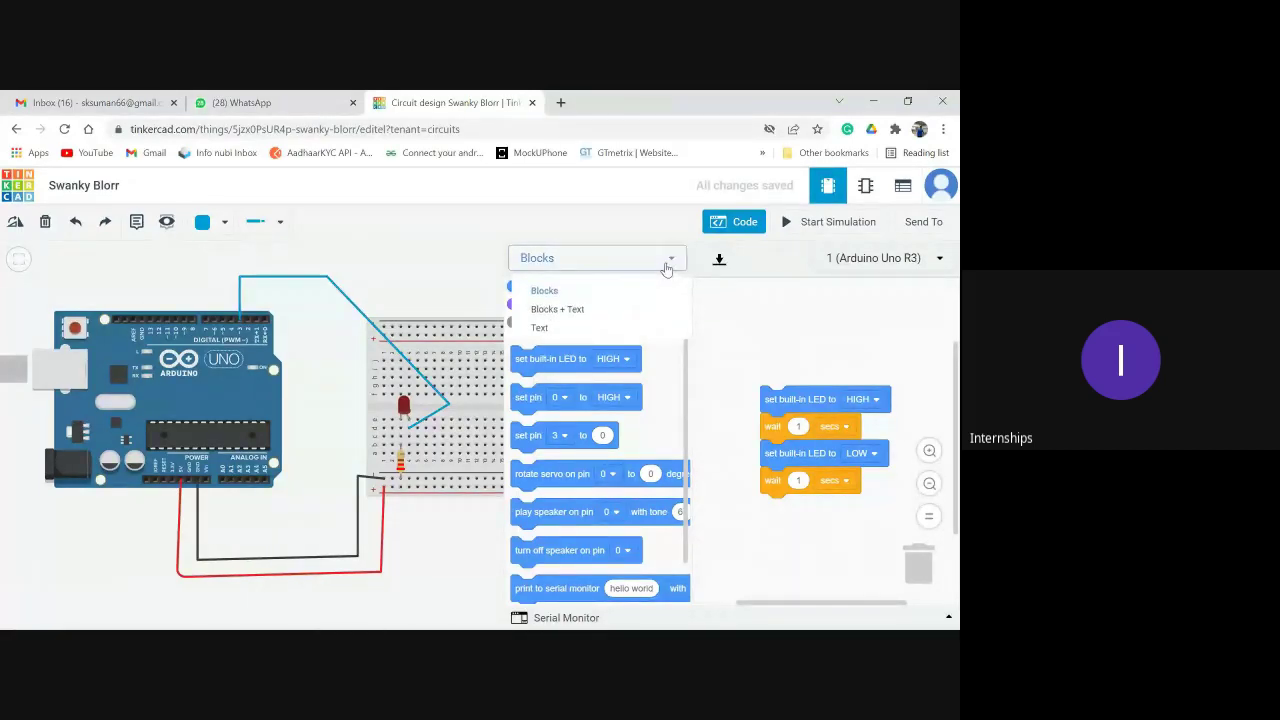
pyautogui.click(541, 330)
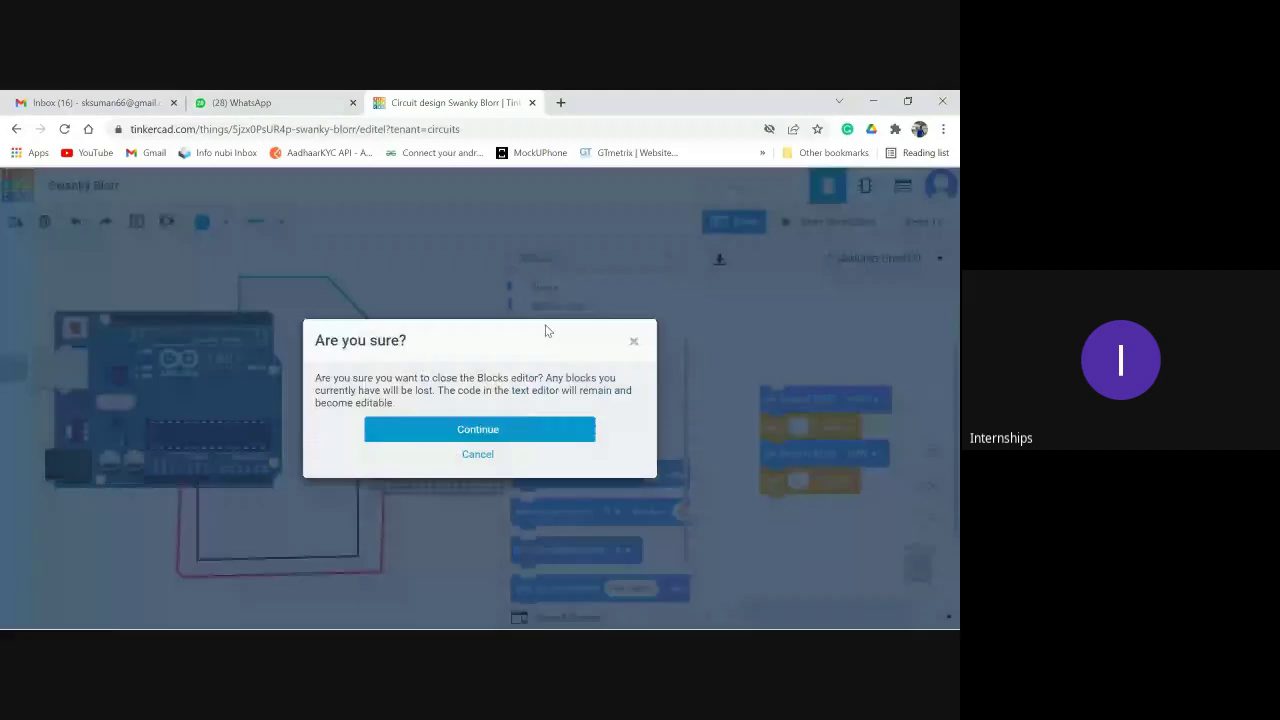
pyautogui.click(510, 429)
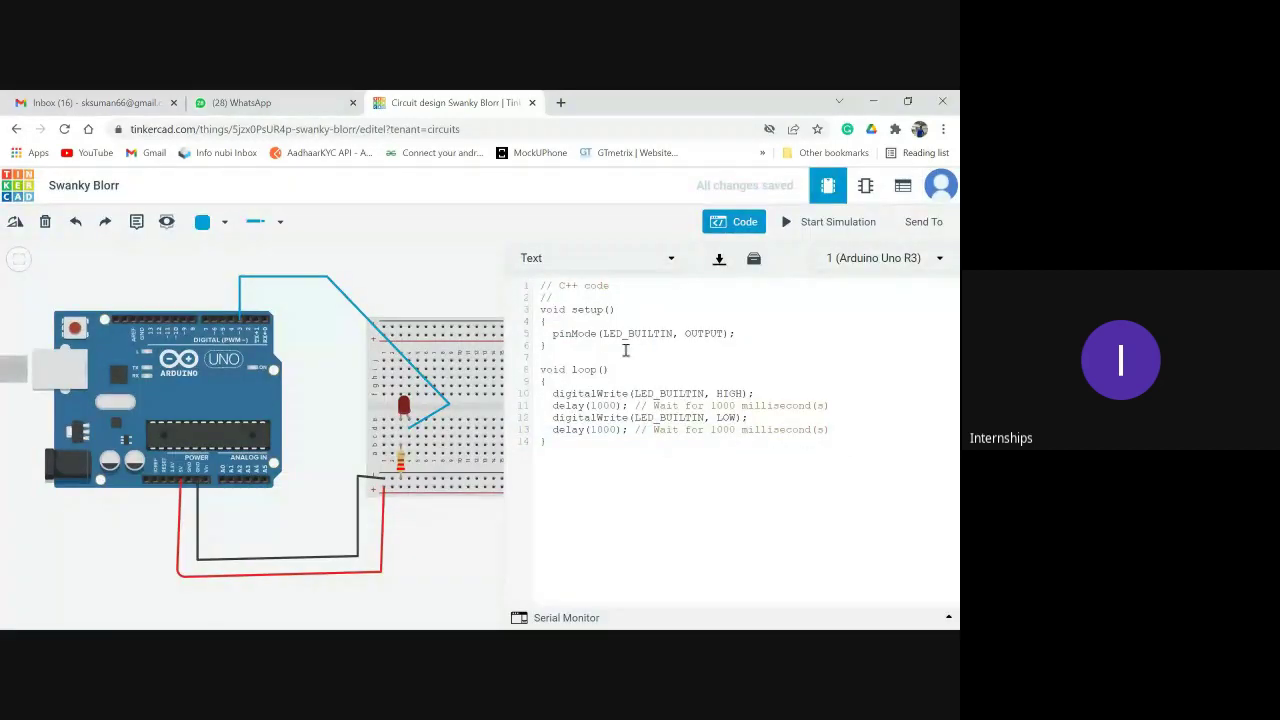
pyautogui.click(532, 322)
pyautogui.moveTo(633, 627)
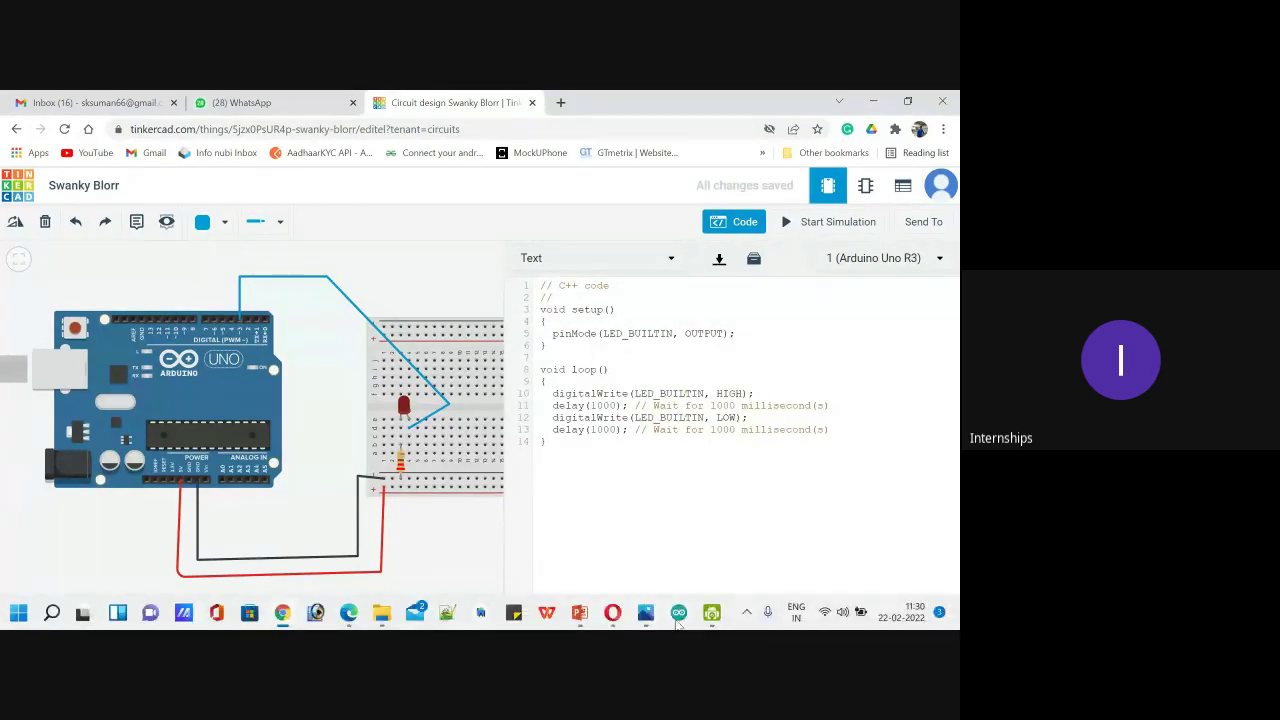
pyautogui.moveTo(680, 622)
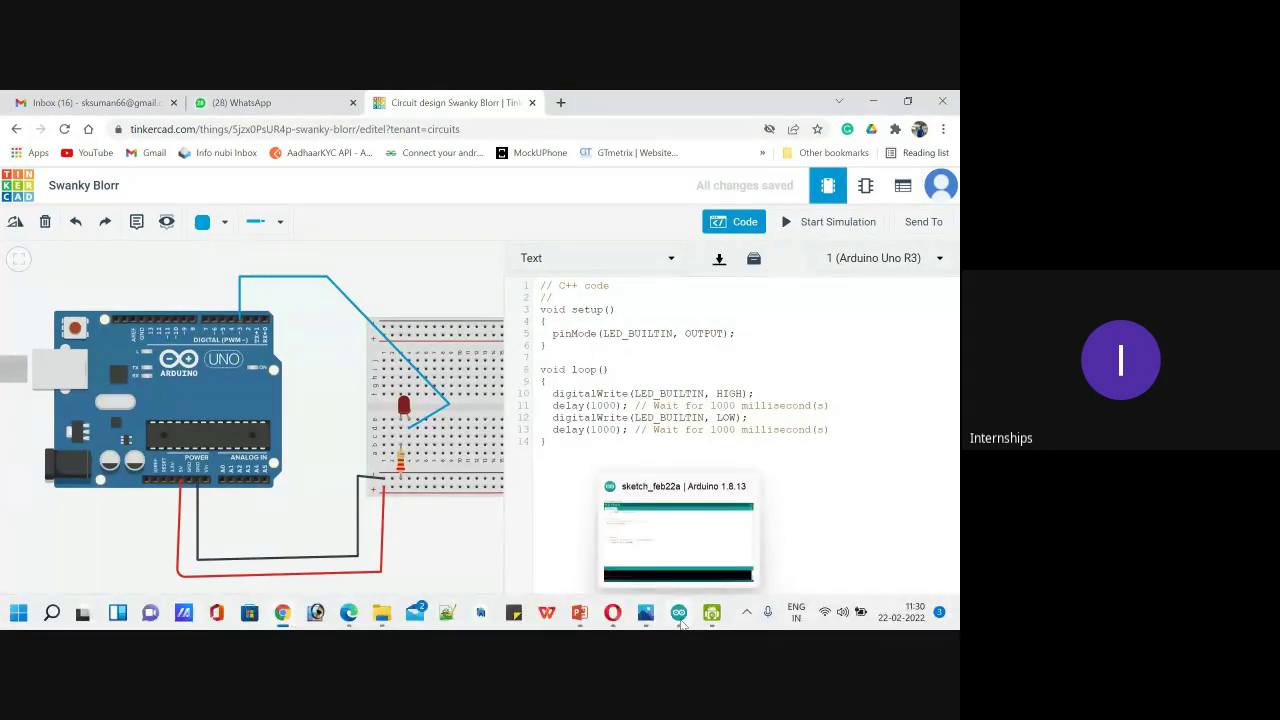
pyautogui.click(615, 289)
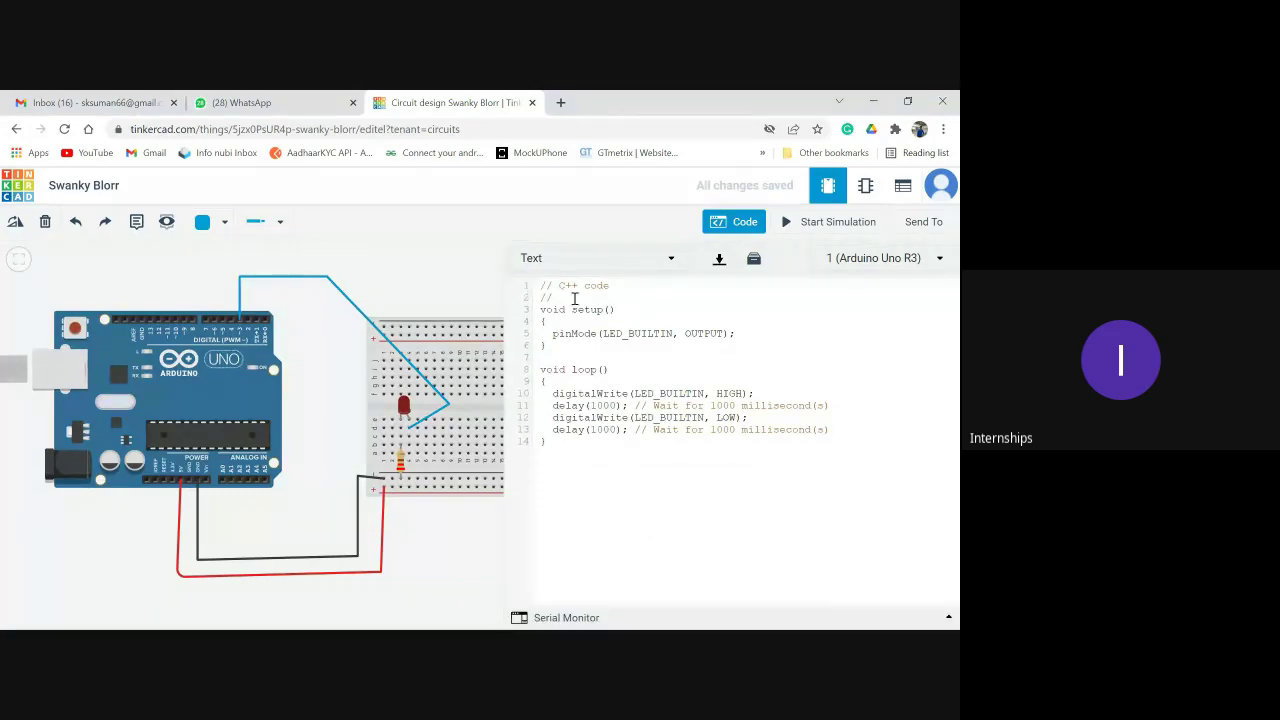
# Replace the comment lines at the start of the code with the declaration "int led = 3;" followed by blank lines.
pyautogui.moveTo(560, 297); pyautogui.dragTo(520, 281)
pyautogui.press('BackSpace')
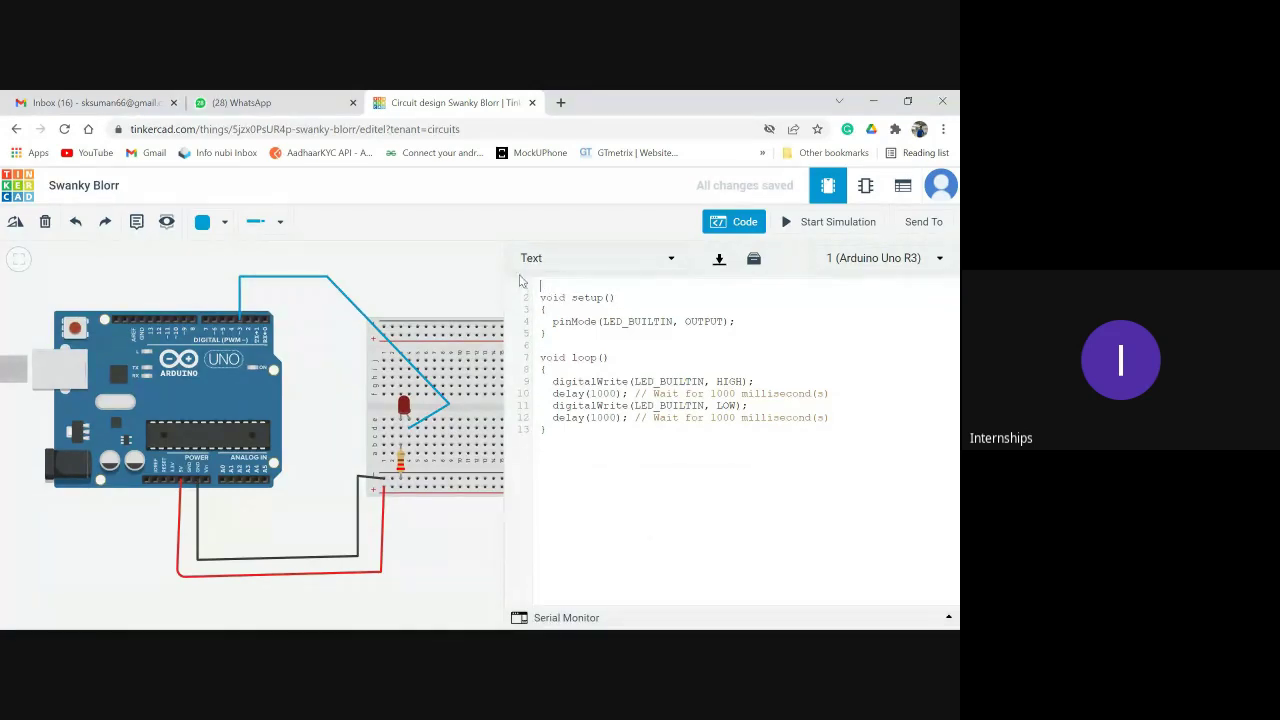
pyautogui.press('Return')
pyautogui.press('Return')
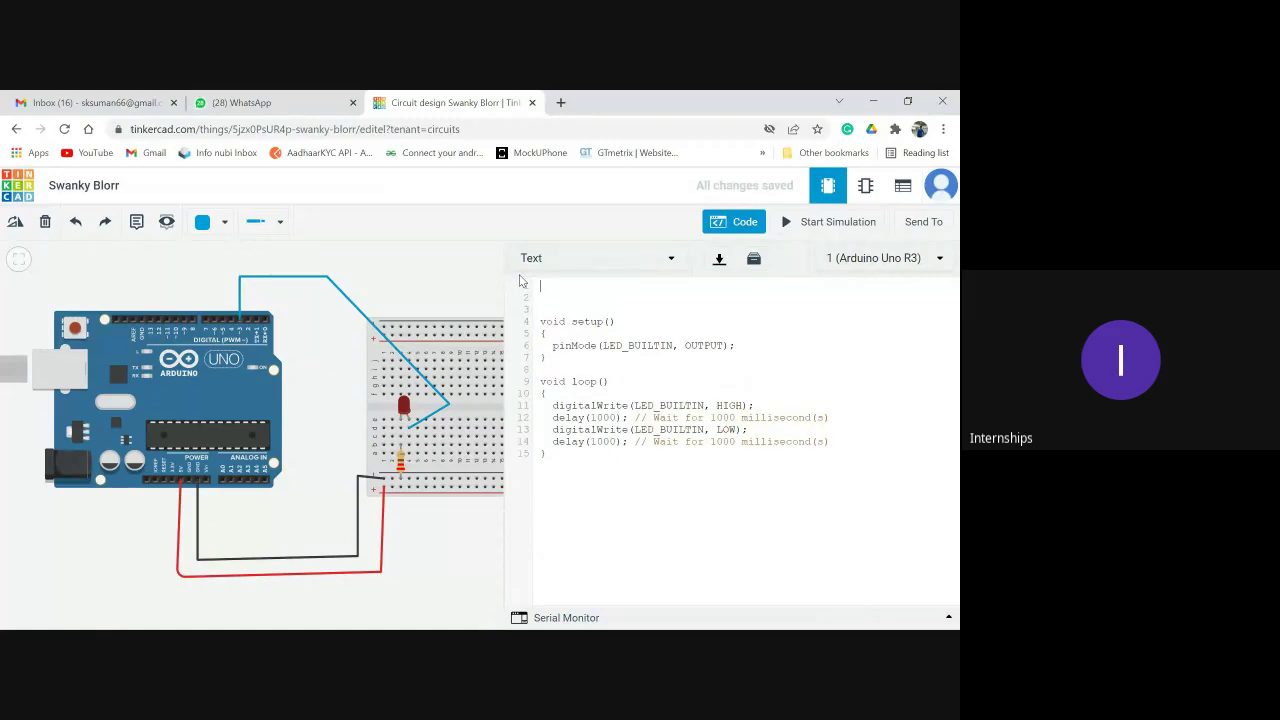
pyautogui.write('int')
pyautogui.press('XF86MonBrightnessUp')
pyautogui.write('led')
pyautogui.write('3;')
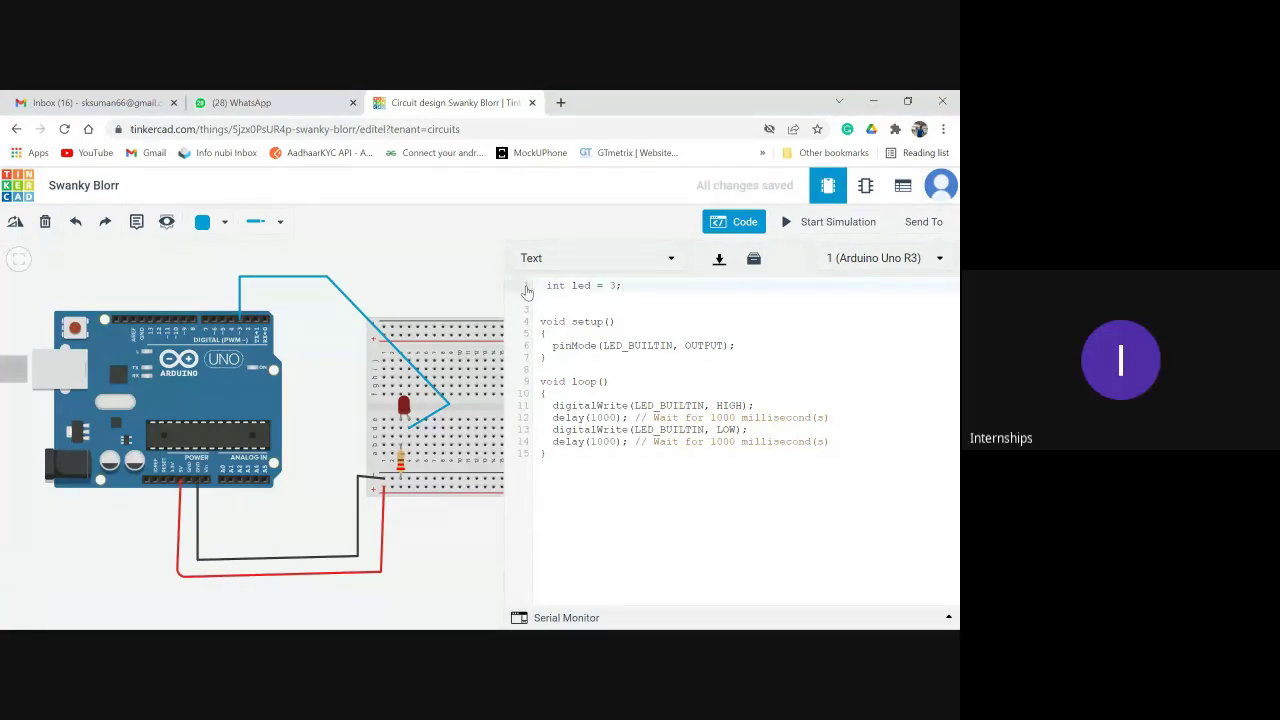
# Change the pinMode call in setup() to "pinMode(led, OUTPUT);".
pyautogui.click(580, 333)
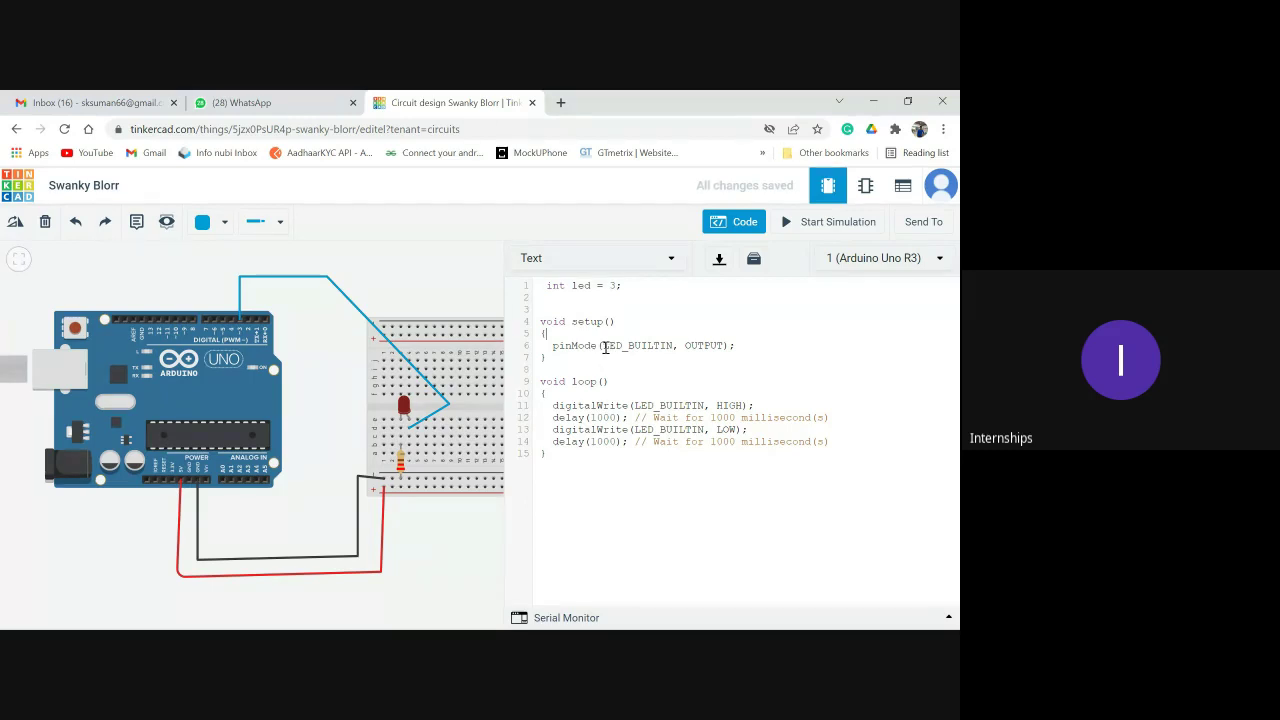
pyautogui.moveTo(604, 347); pyautogui.dragTo(726, 347)
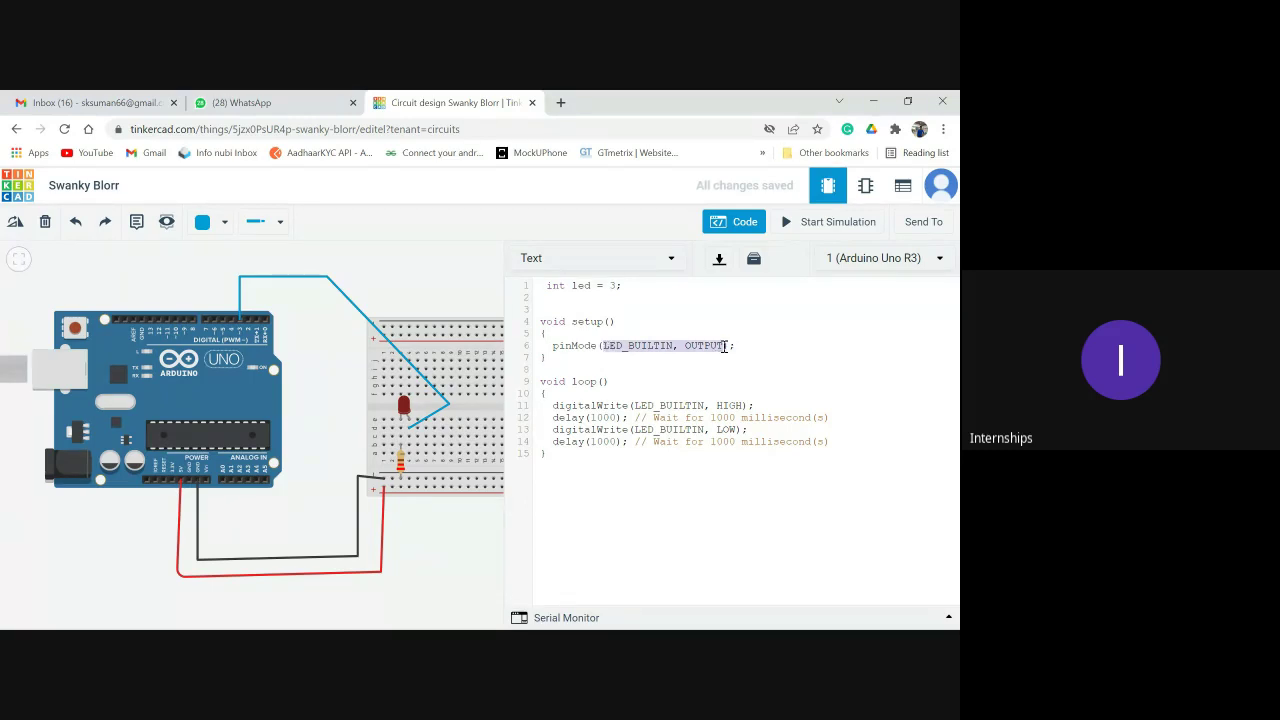
pyautogui.press('BackSpace')
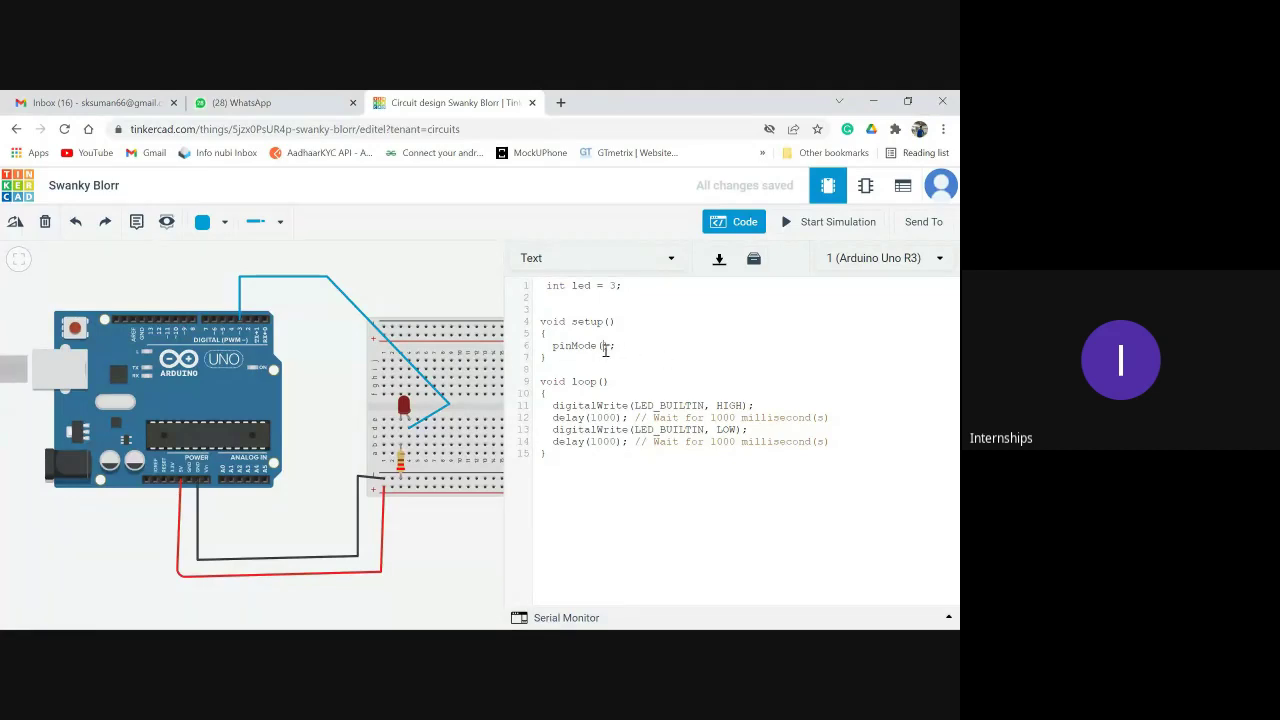
pyautogui.write('l')
pyautogui.press('BackSpace')
pyautogui.write('led,')
pyautogui.write('OUTPUT')
pyautogui.doubleClick(633, 345)
# Delete the four default statements inside loop() and leave blank lines in their place.
pyautogui.moveTo(552, 405); pyautogui.dragTo(841, 441)
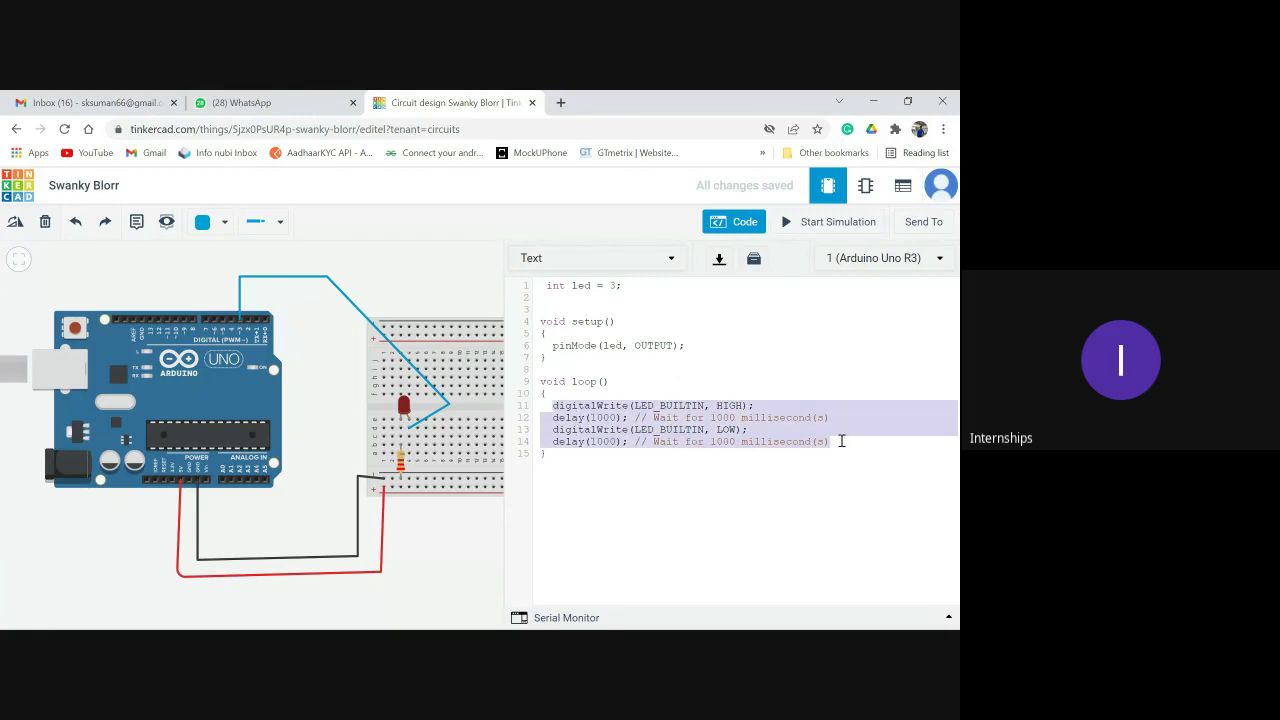
pyautogui.press('BackSpace')
pyautogui.press('Return')
pyautogui.press('Return')
pyautogui.press('Return')
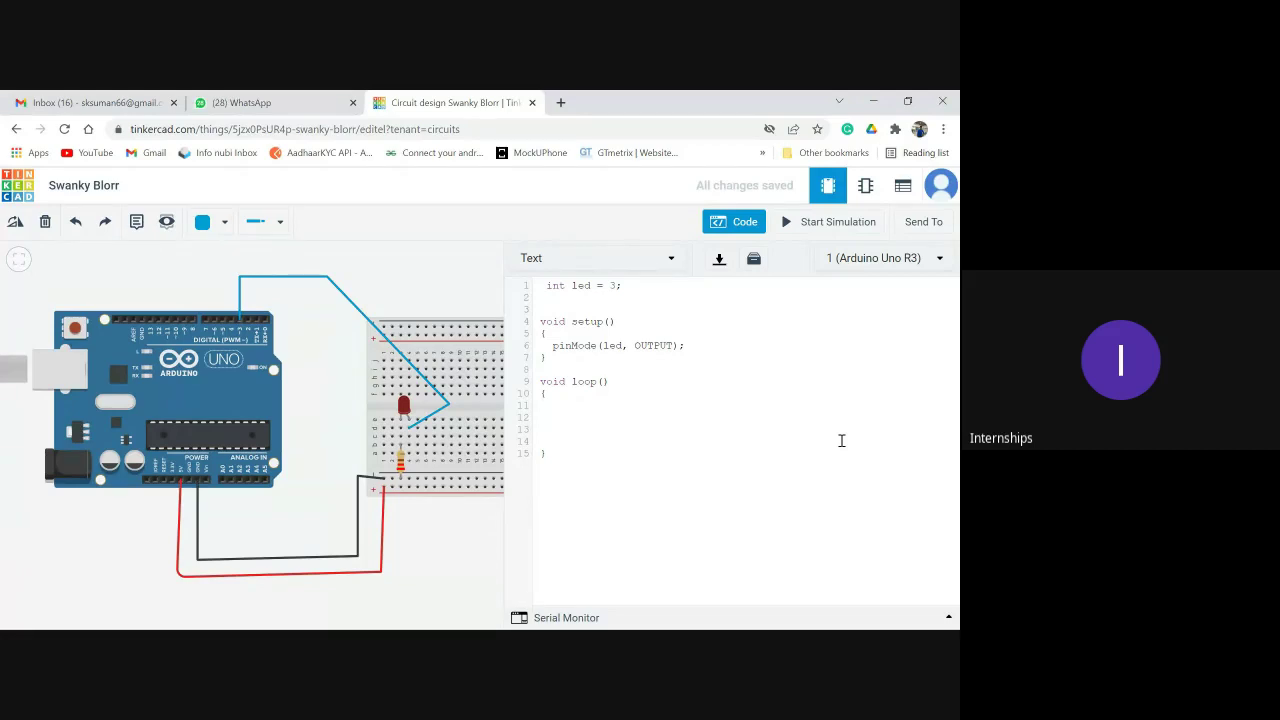
# Write "digitalWrite(led, 1);" and "digitalWrite(led,0);" inside loop(), separated by a blank line.
pyautogui.write('digitaal')
pyautogui.press('BackSpace')
pyautogui.press('BackSpace')
pyautogui.write('lWrite()')
pyautogui.press('Left')
pyautogui.press('Left')
pyautogui.write('led')
pyautogui.write('1di')
pyautogui.write('gitalWrite')
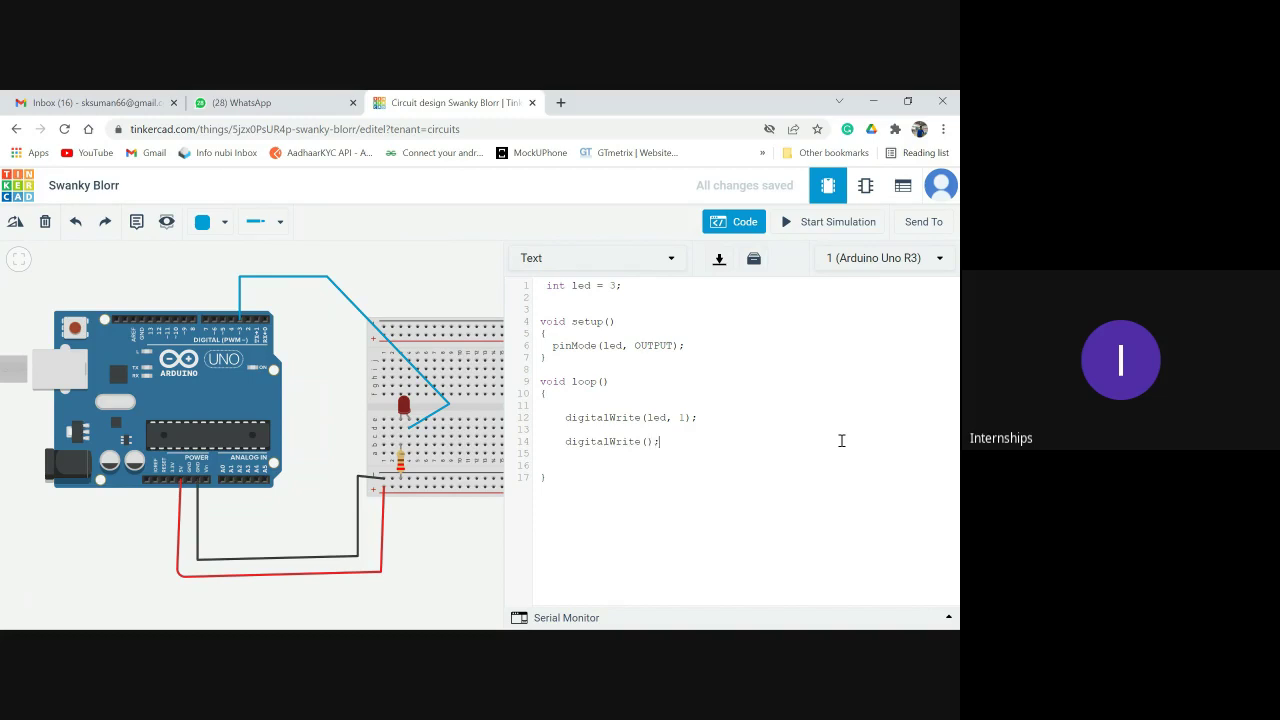
pyautogui.write('(led,0')
# Insert "delay(1000);" between the two digitalWrite statements and indent it in line with them.
pyautogui.press('Return')
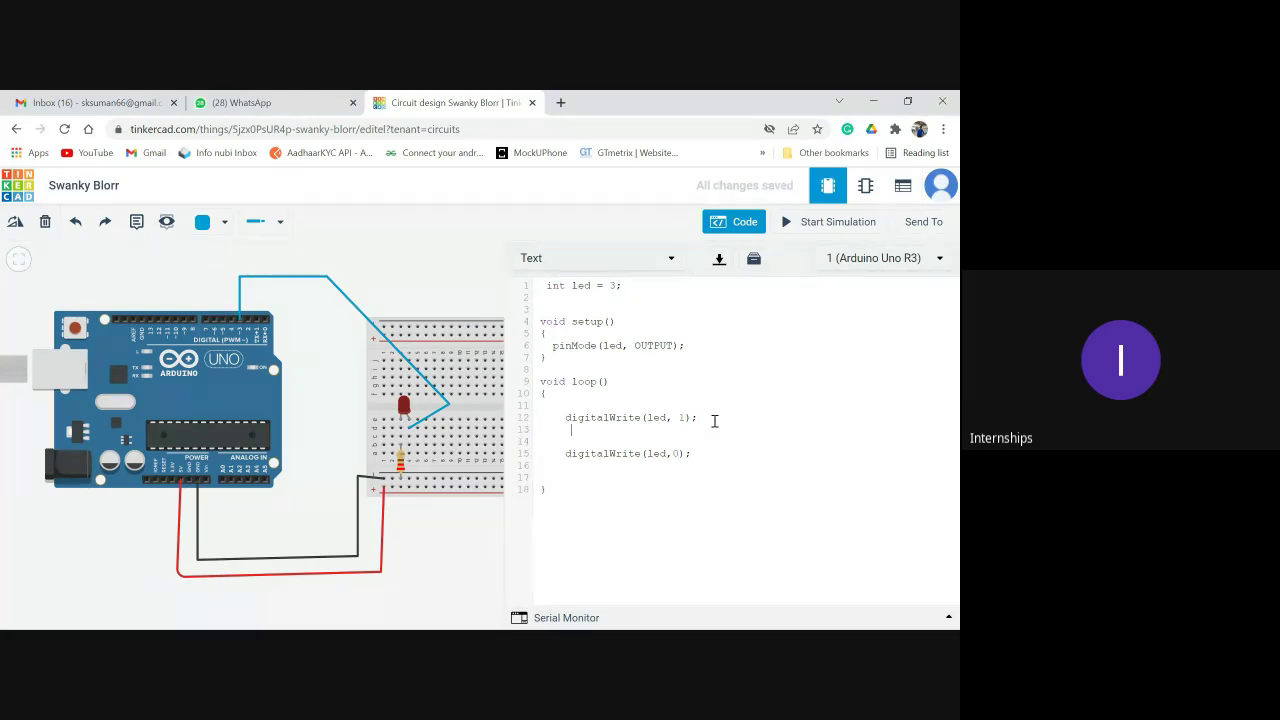
pyautogui.press('Return')
pyautogui.write('dela')
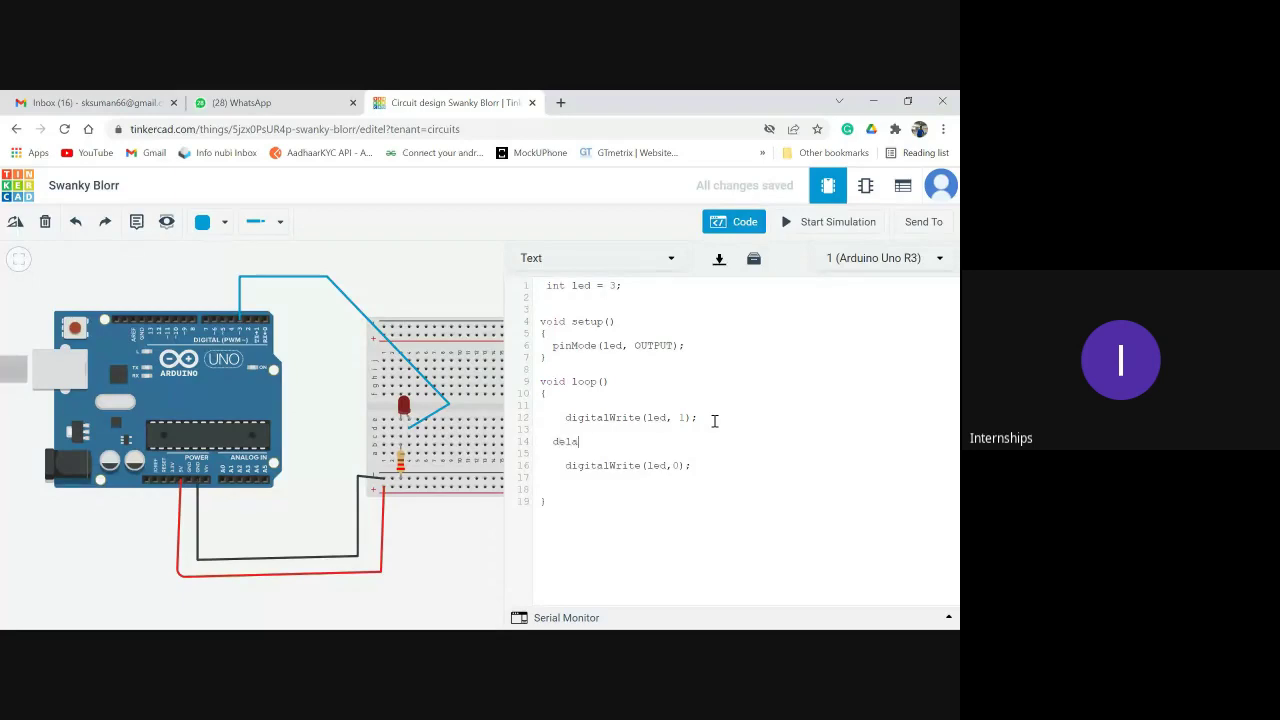
pyautogui.write('y')
pyautogui.write('()')
pyautogui.write('1000')
pyautogui.click(552, 442)
pyautogui.press('Tab')
pyautogui.press('BackSpace')
# Copy the "delay(1000);" statement and paste it below "digitalWrite(led,0);" inside loop(), separated by a blank line.
pyautogui.moveTo(561, 467); pyautogui.dragTo(699, 467)
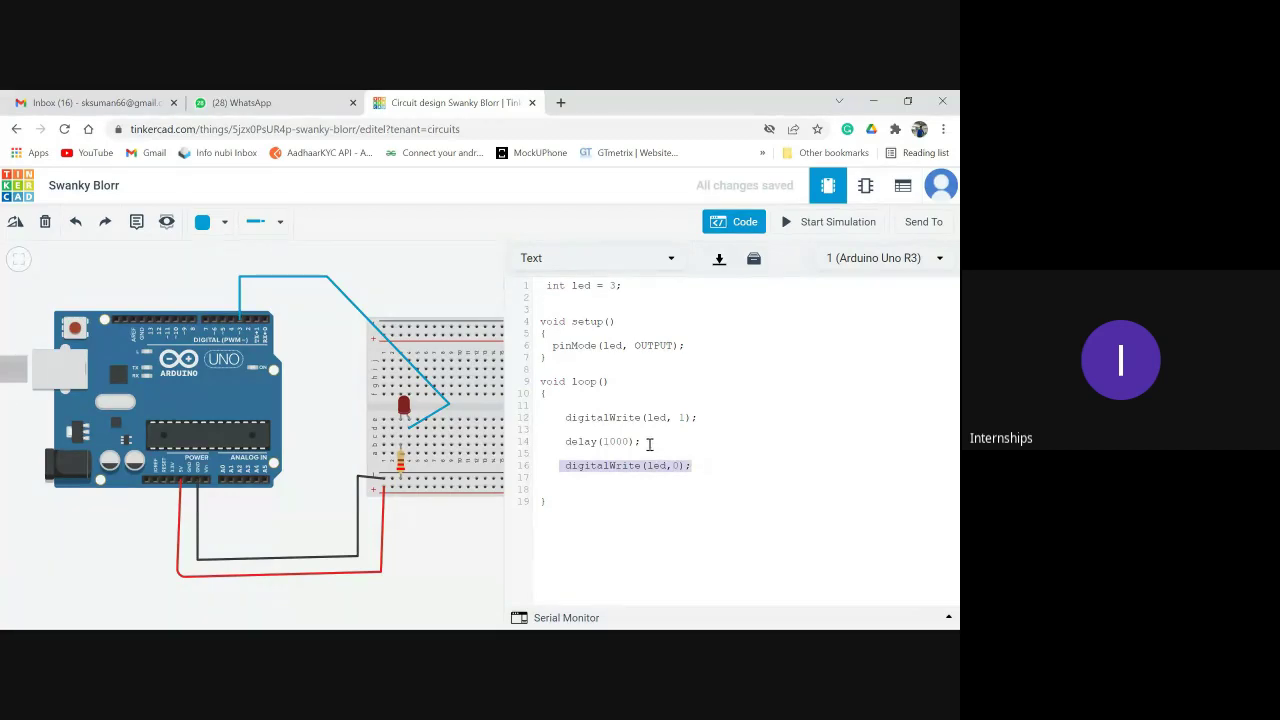
pyautogui.moveTo(648, 442); pyautogui.dragTo(566, 442)
pyautogui.hotkey('ctrl', 'c')
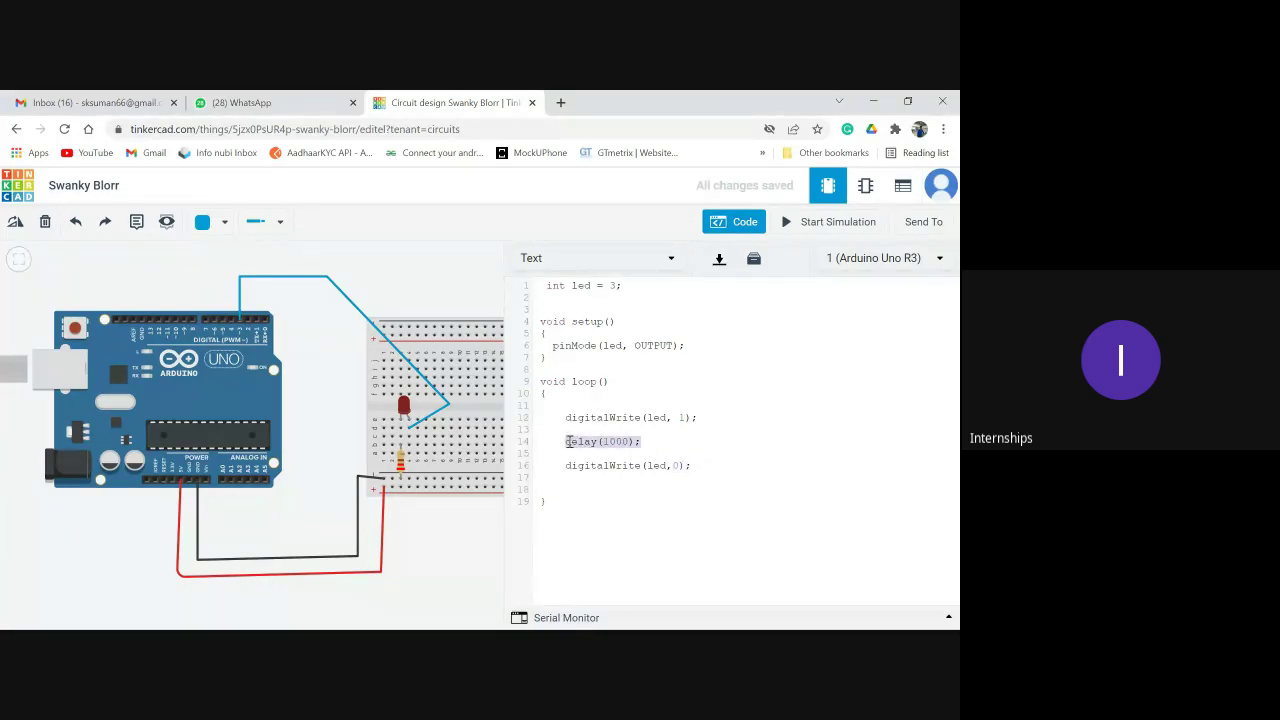
pyautogui.click(699, 471)
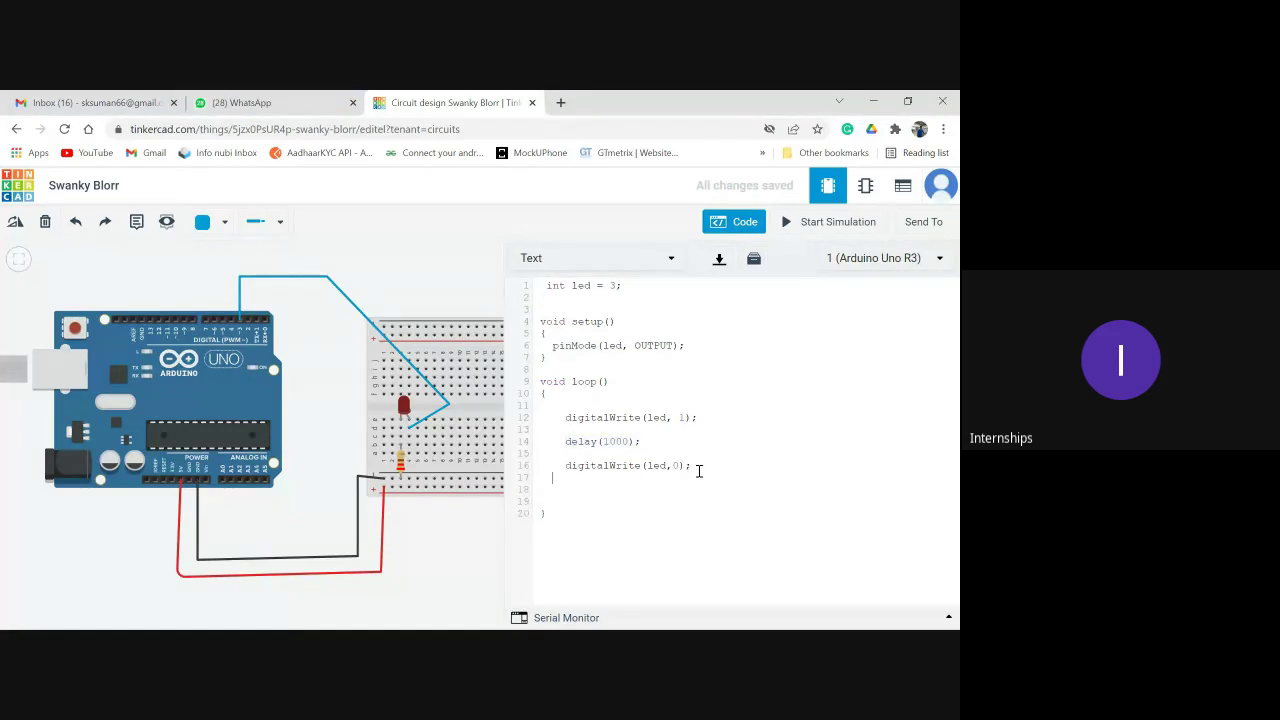
pyautogui.hotkey('ctrl', 'v')
# Start the circuit simulation, dismiss the debugger help, and view the full breadboard with the code hidden before showing the code again.
pyautogui.click(811, 222)
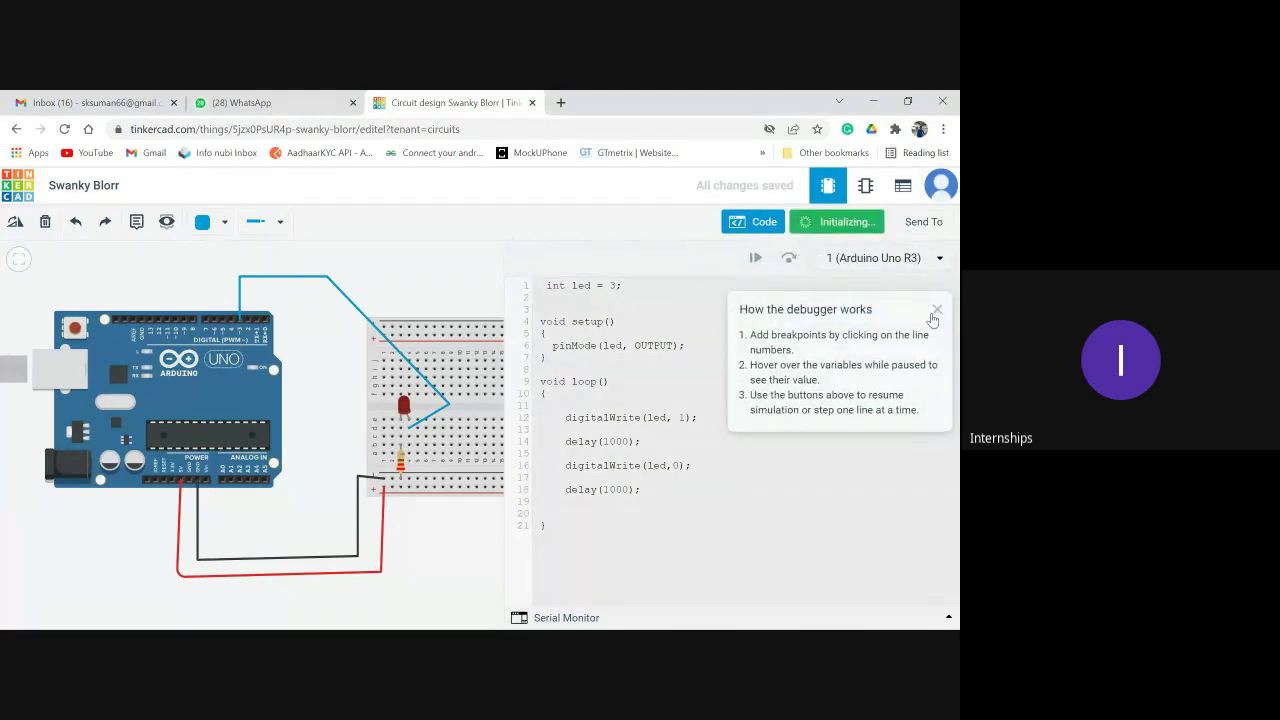
pyautogui.click(936, 310)
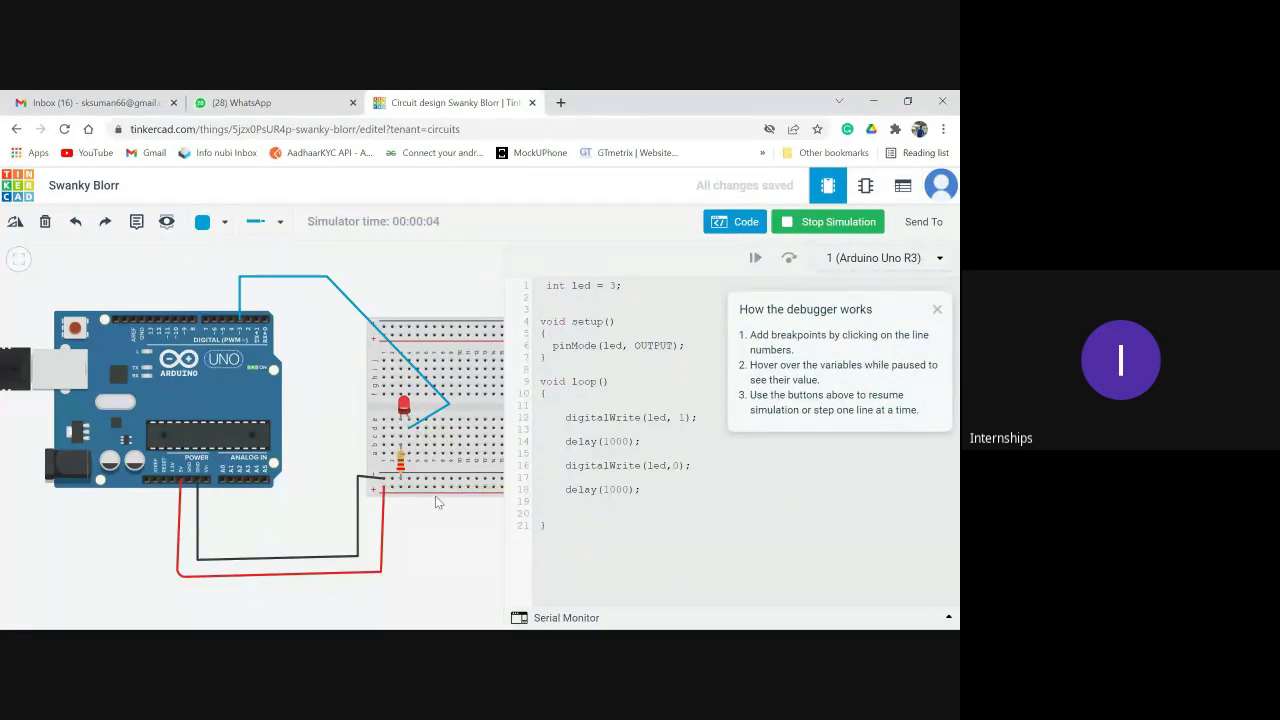
pyautogui.click(937, 309)
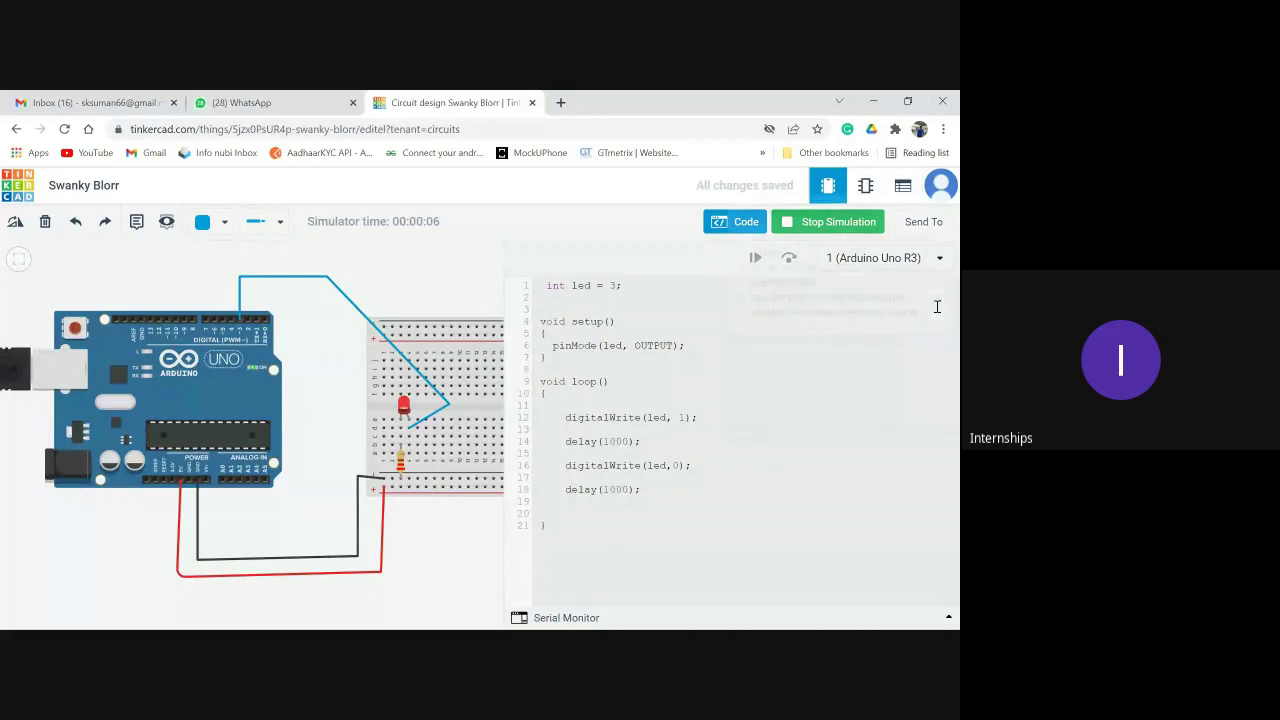
pyautogui.click(746, 224)
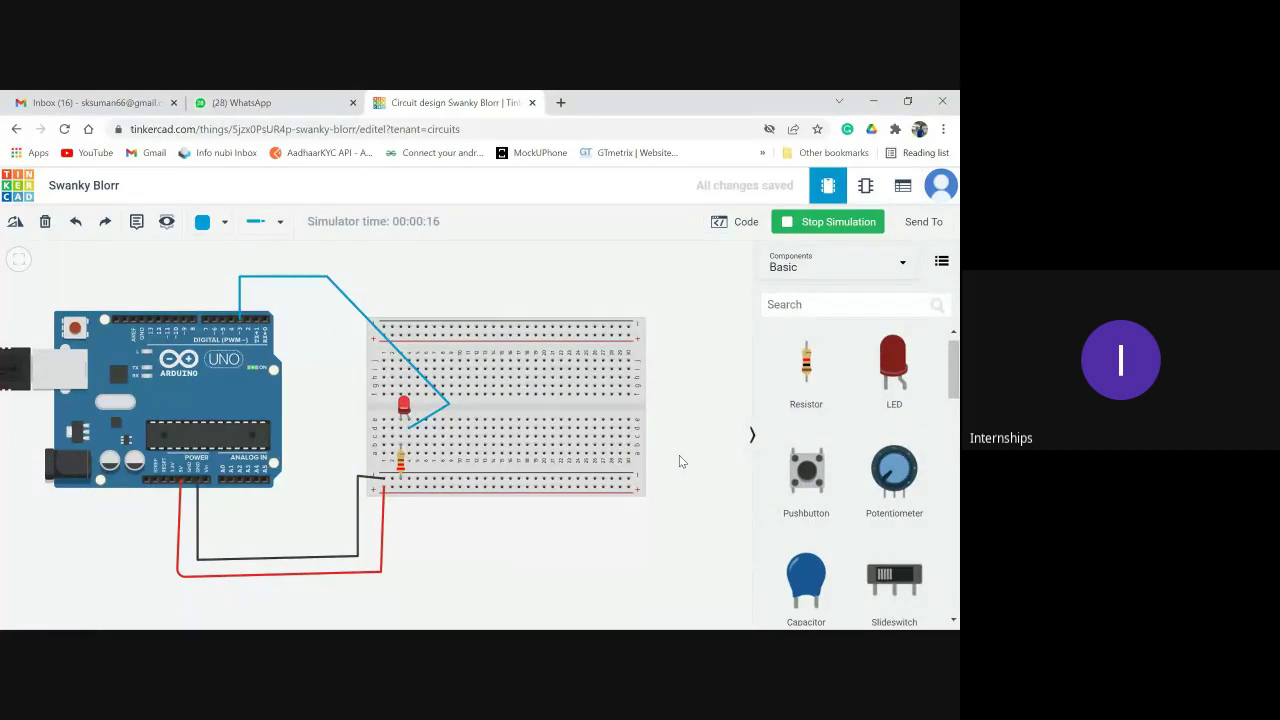
pyautogui.click(747, 222)
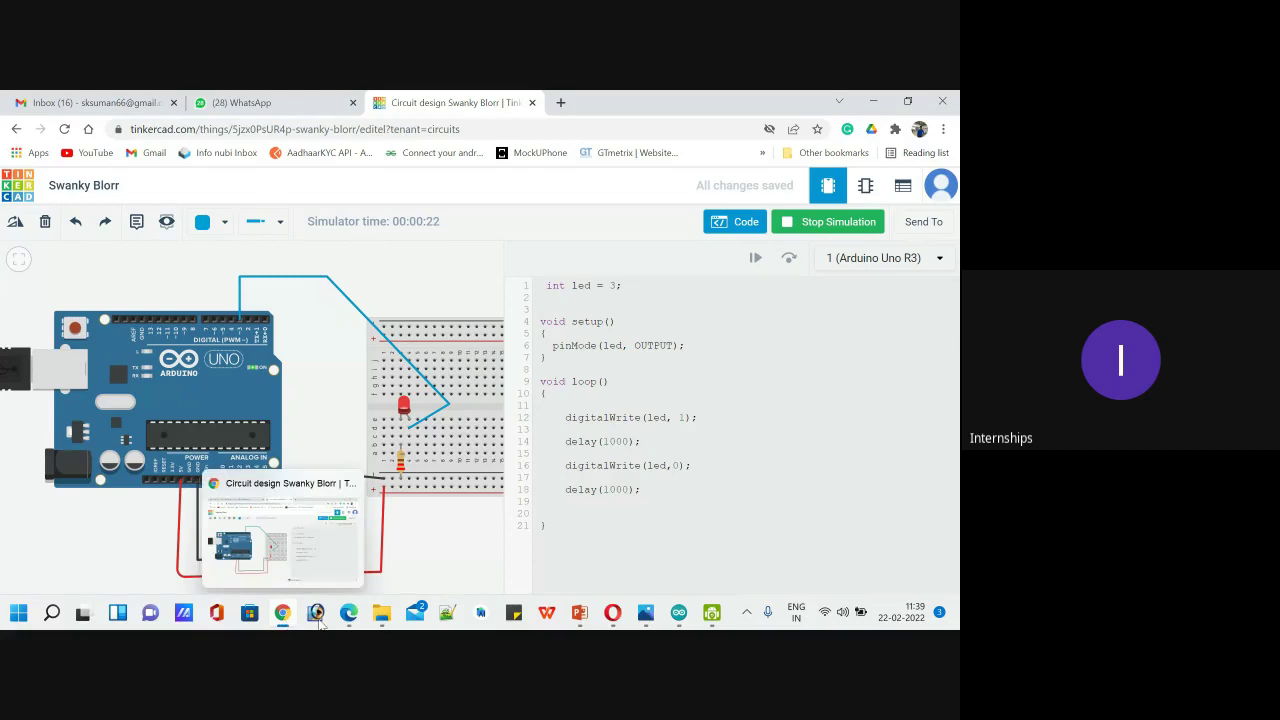
# Switch to the Google Meet call in Microsoft Edge and look through the participants list and microphone states.
pyautogui.moveTo(316, 614)
pyautogui.click(306, 565)
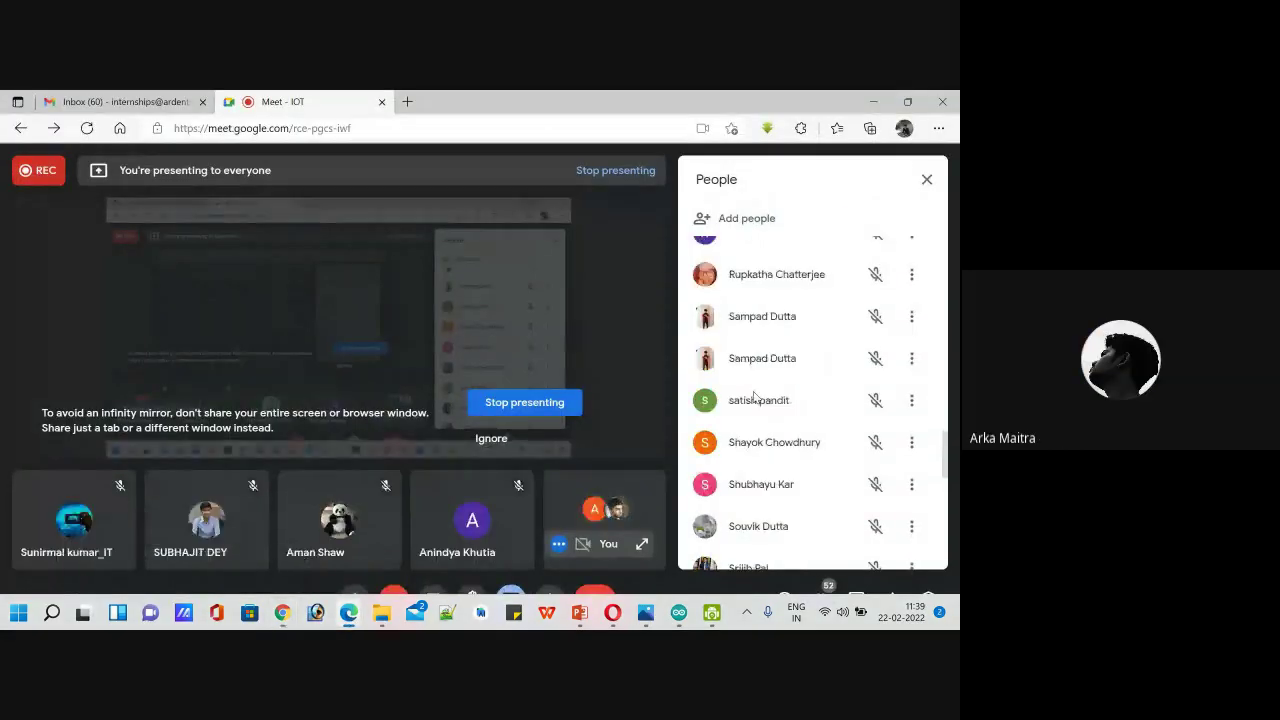
pyautogui.scroll(5, 758, 410)
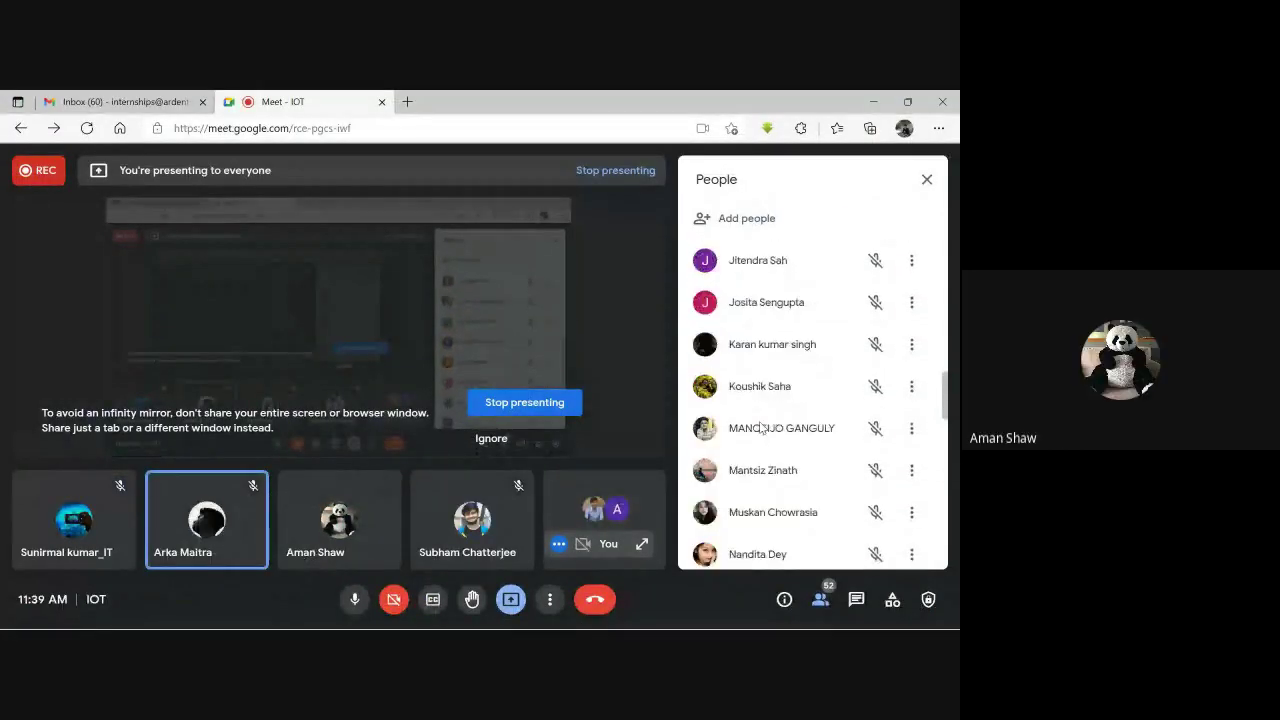
pyautogui.scroll(8, 760, 428)
pyautogui.scroll(-3, 760, 428)
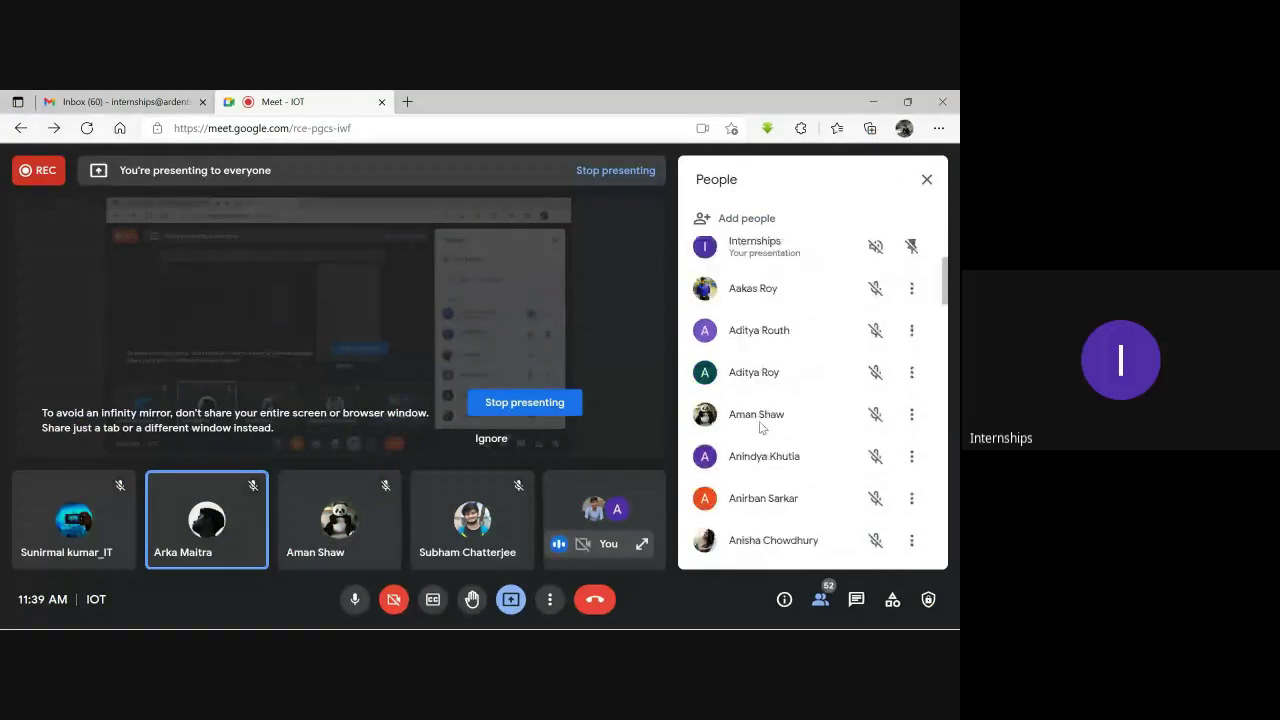
pyautogui.scroll(-10, 760, 428)
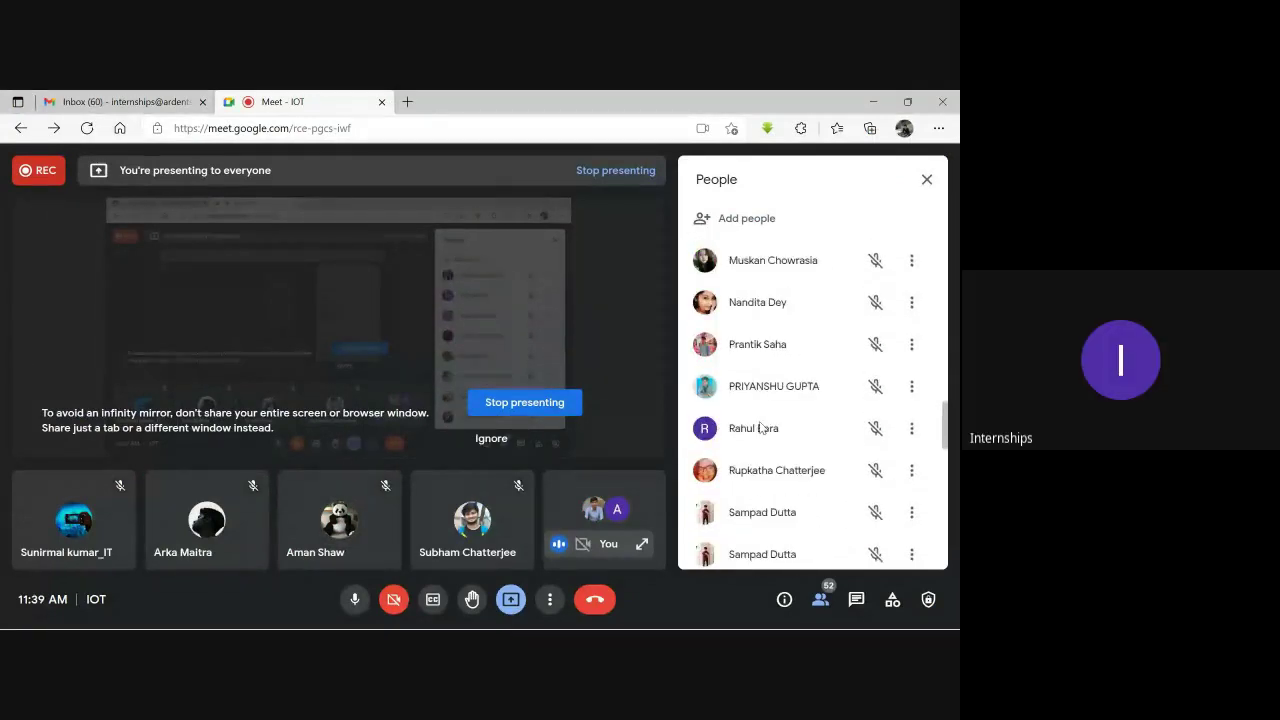
pyautogui.scroll(-10, 760, 428)
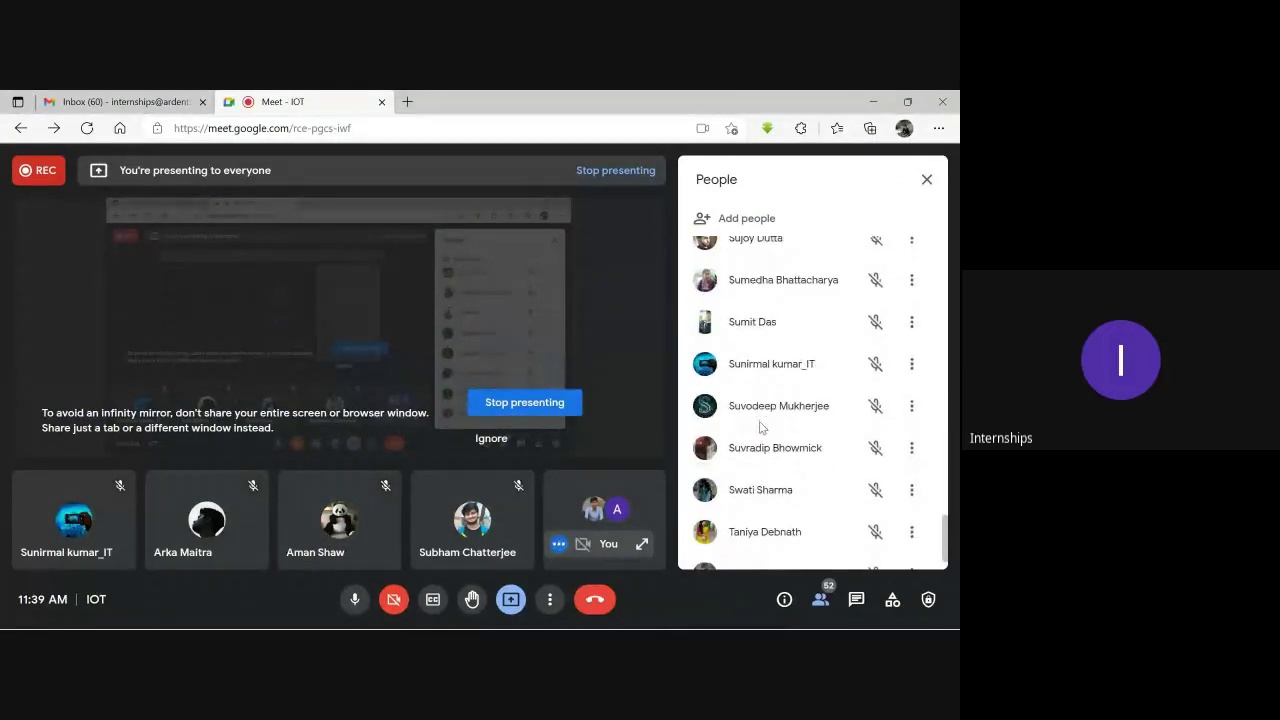
pyautogui.scroll(-1, 760, 428)
pyautogui.scroll(5, 760, 428)
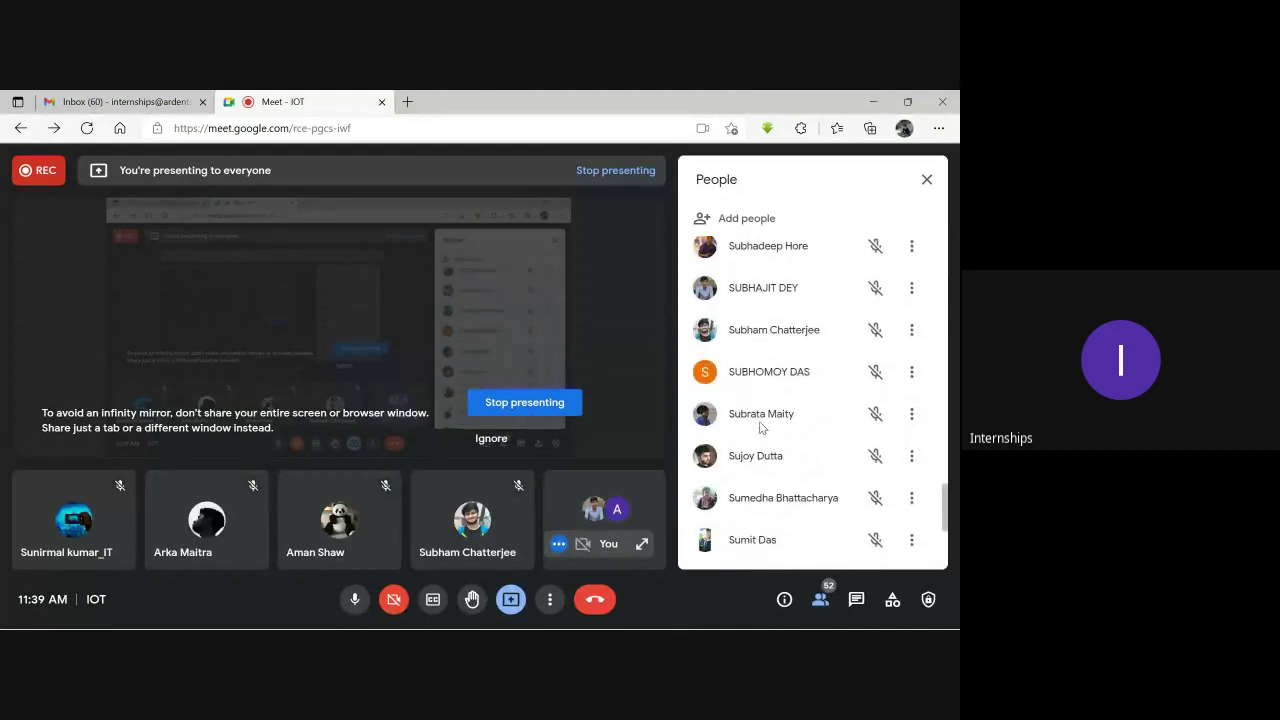
pyautogui.scroll(1, 760, 428)
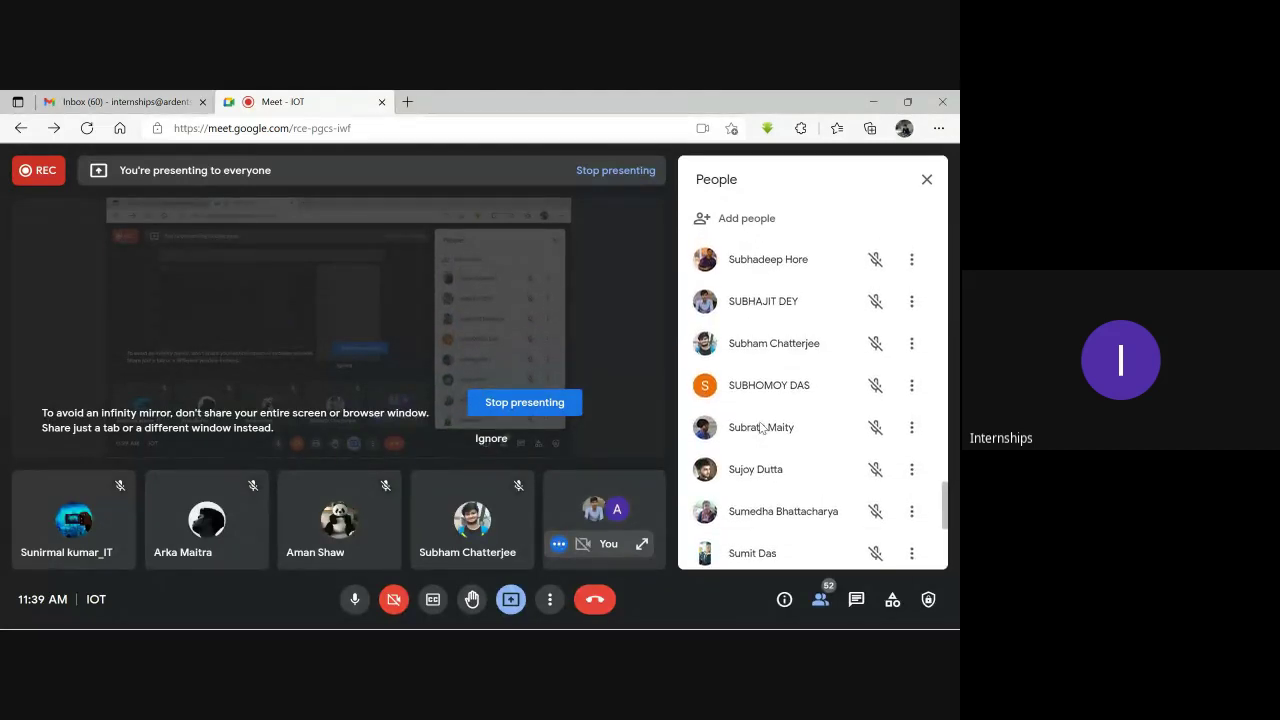
pyautogui.scroll(1, 761, 428)
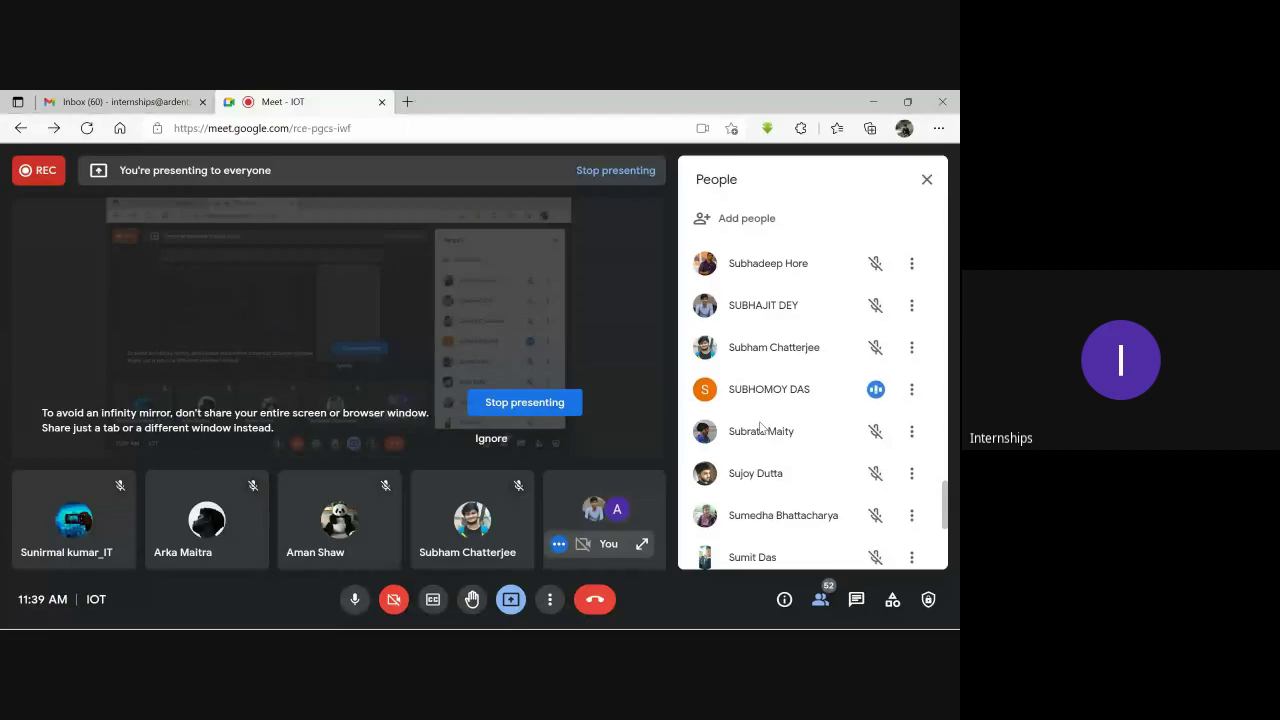
pyautogui.scroll(2, 760, 428)
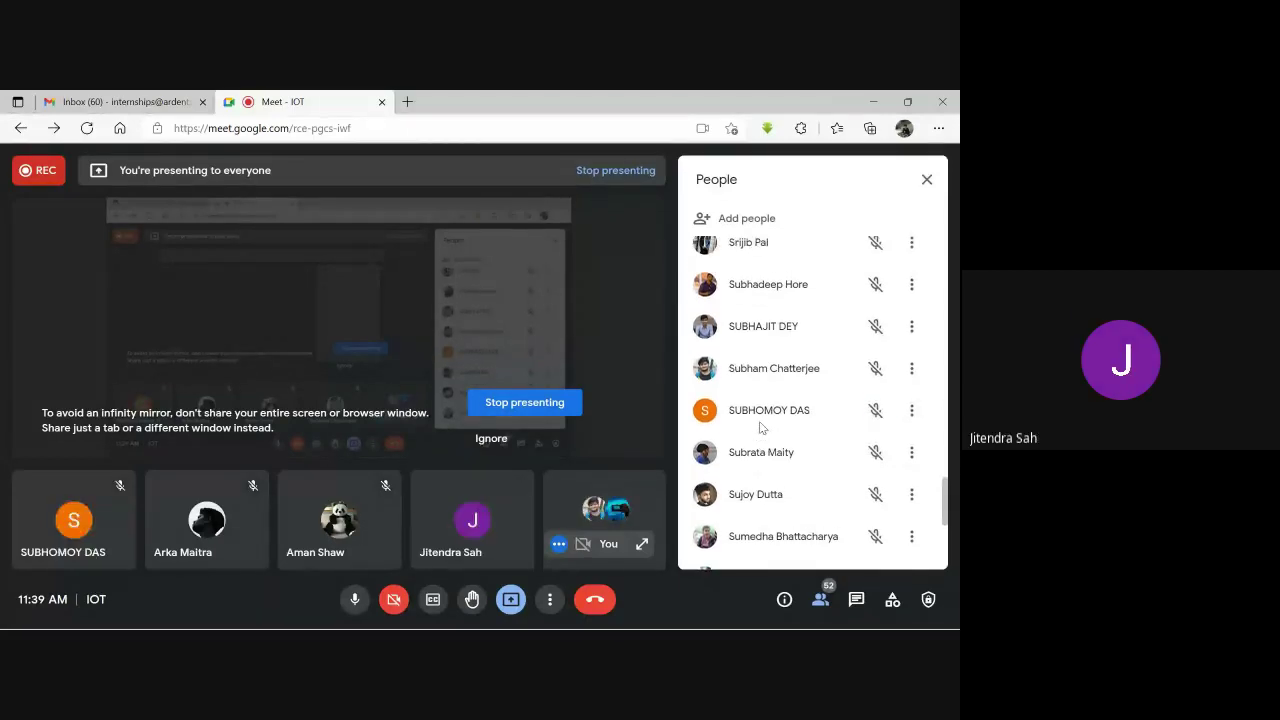
pyautogui.scroll(4, 760, 427)
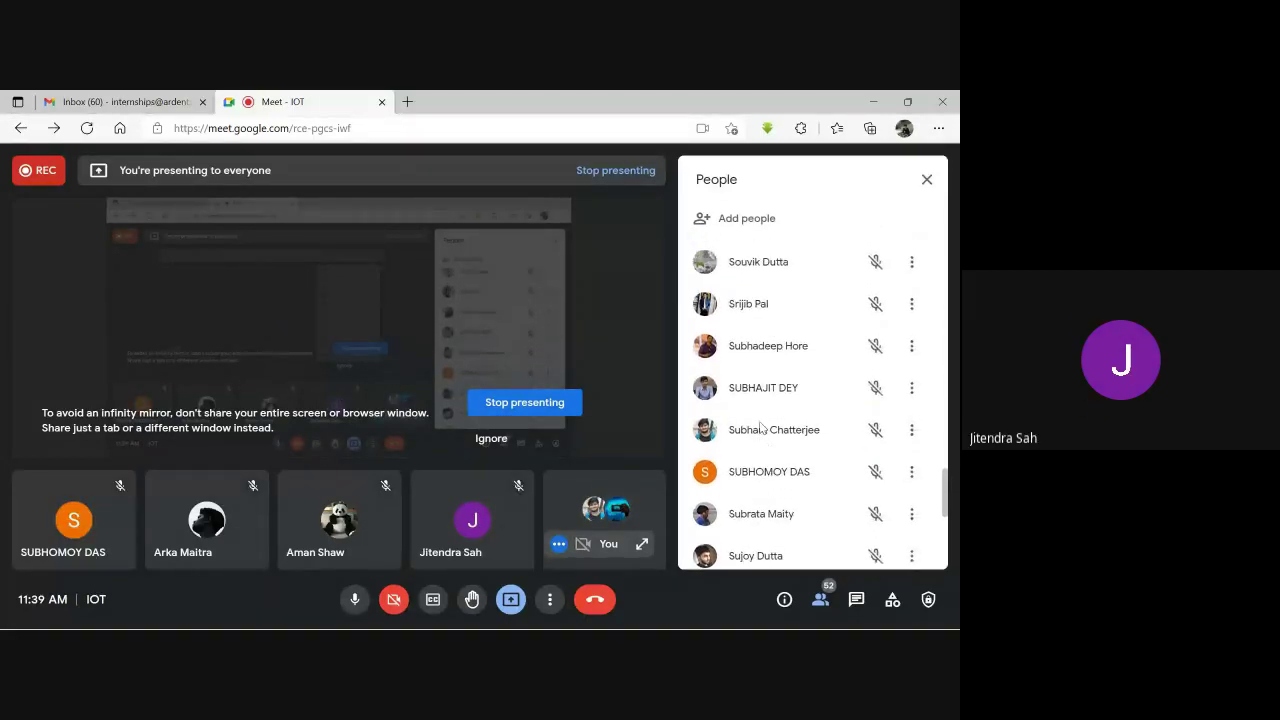
pyautogui.scroll(2, 761, 428)
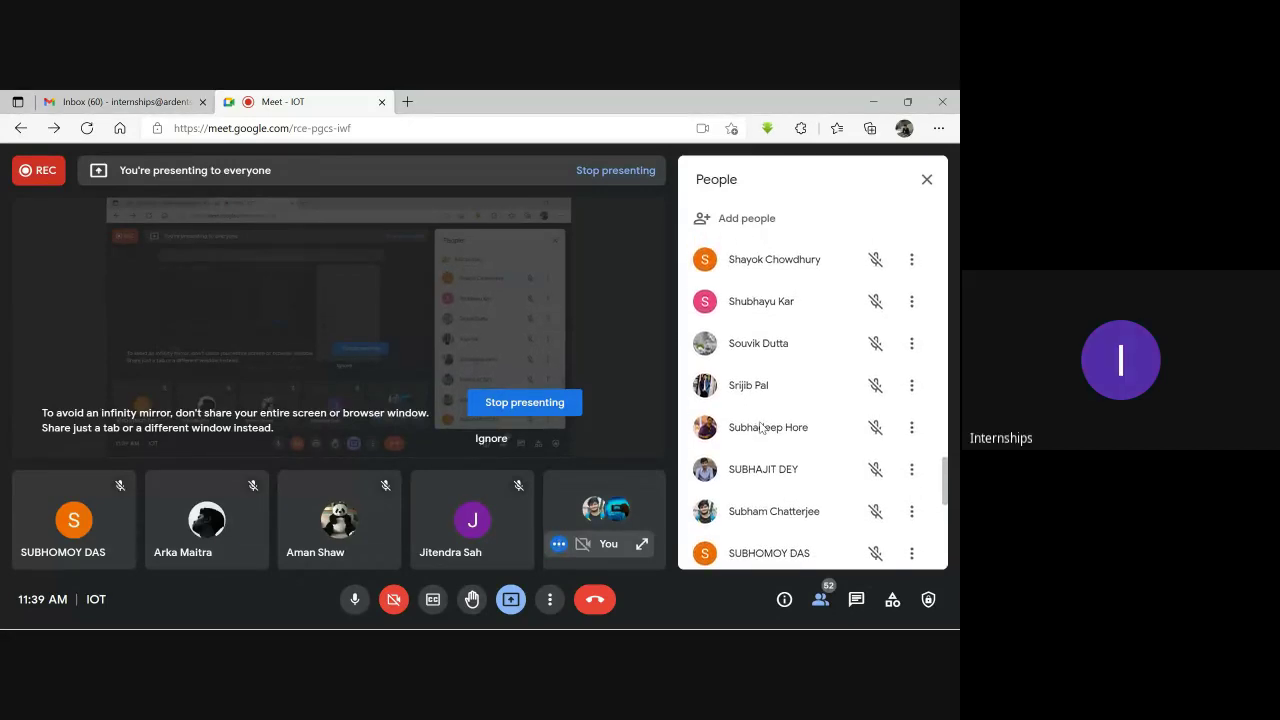
pyautogui.scroll(1, 761, 428)
pyautogui.scroll(1, 760, 428)
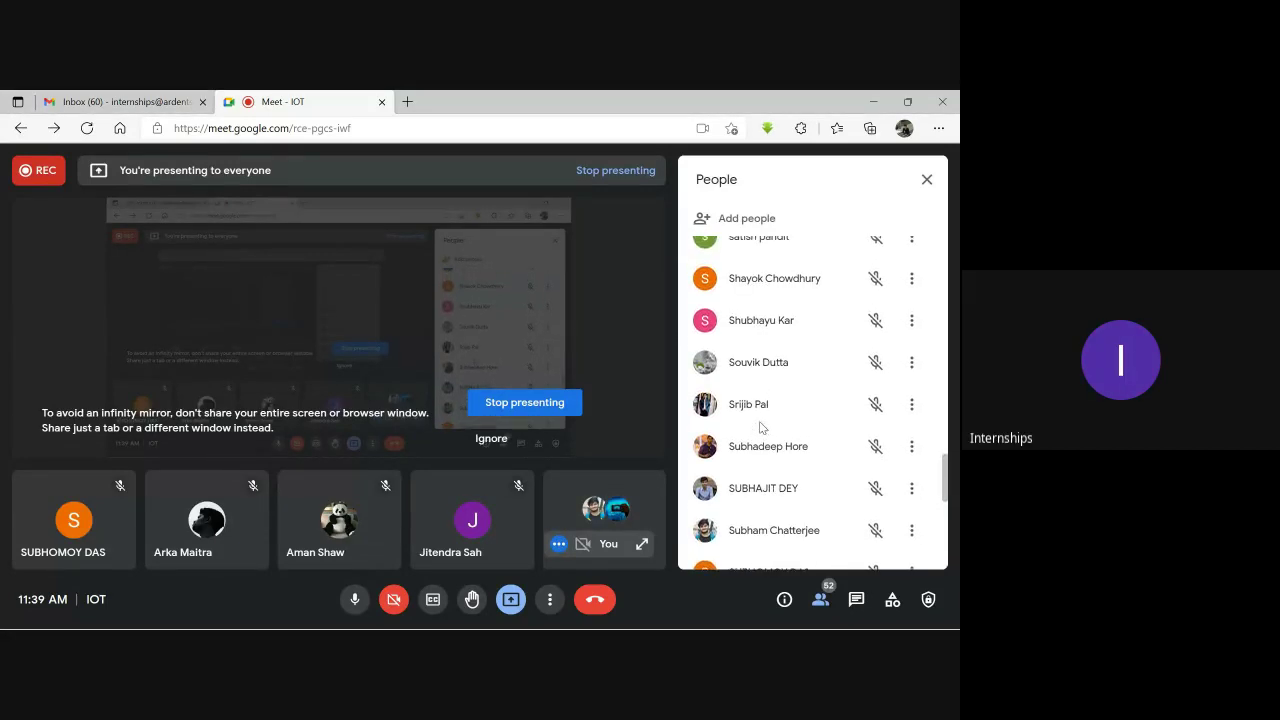
pyautogui.scroll(1, 760, 428)
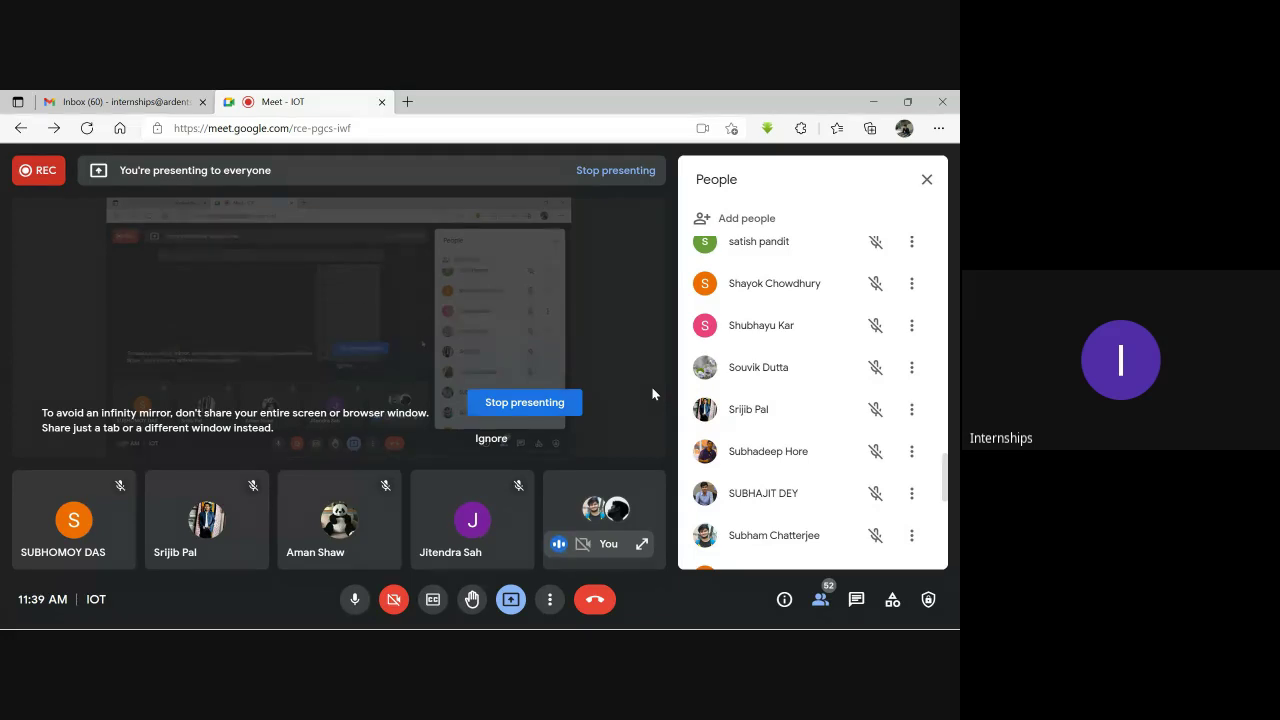
# Switch back to the running Tinkercad simulation in Chrome and dismiss the screen-presenting notification.
pyautogui.moveTo(651, 627)
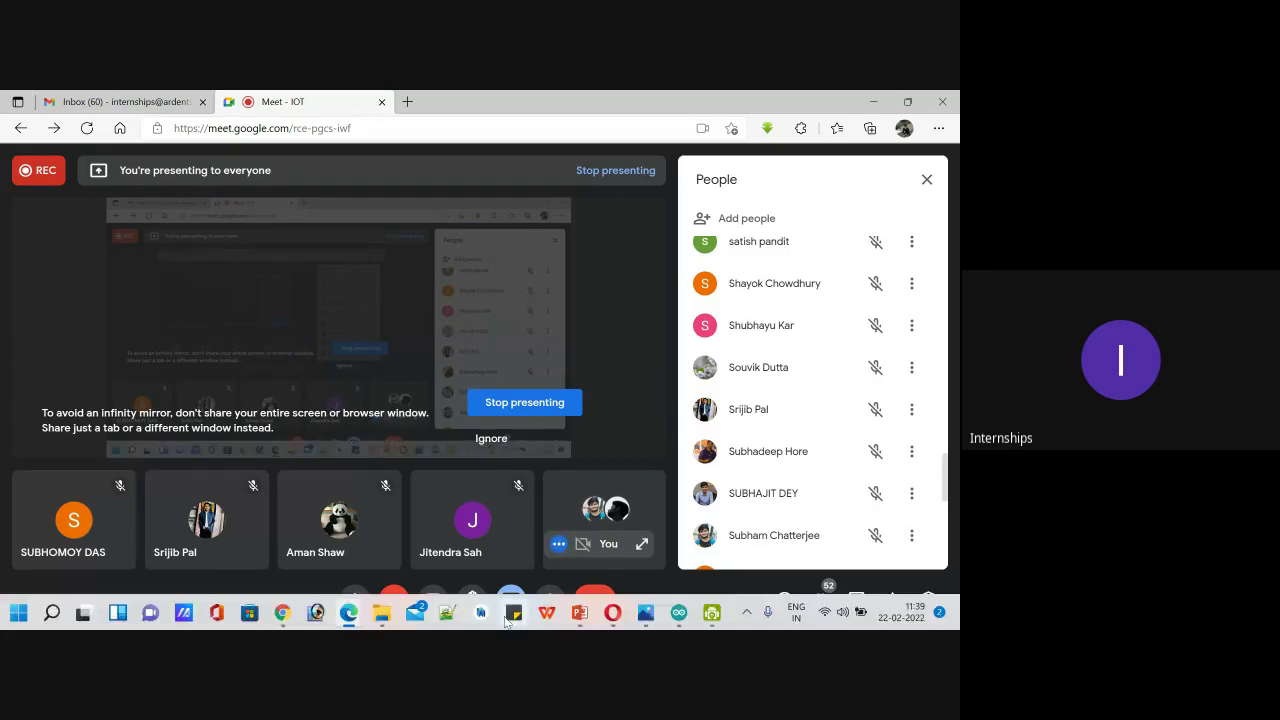
pyautogui.click(294, 616)
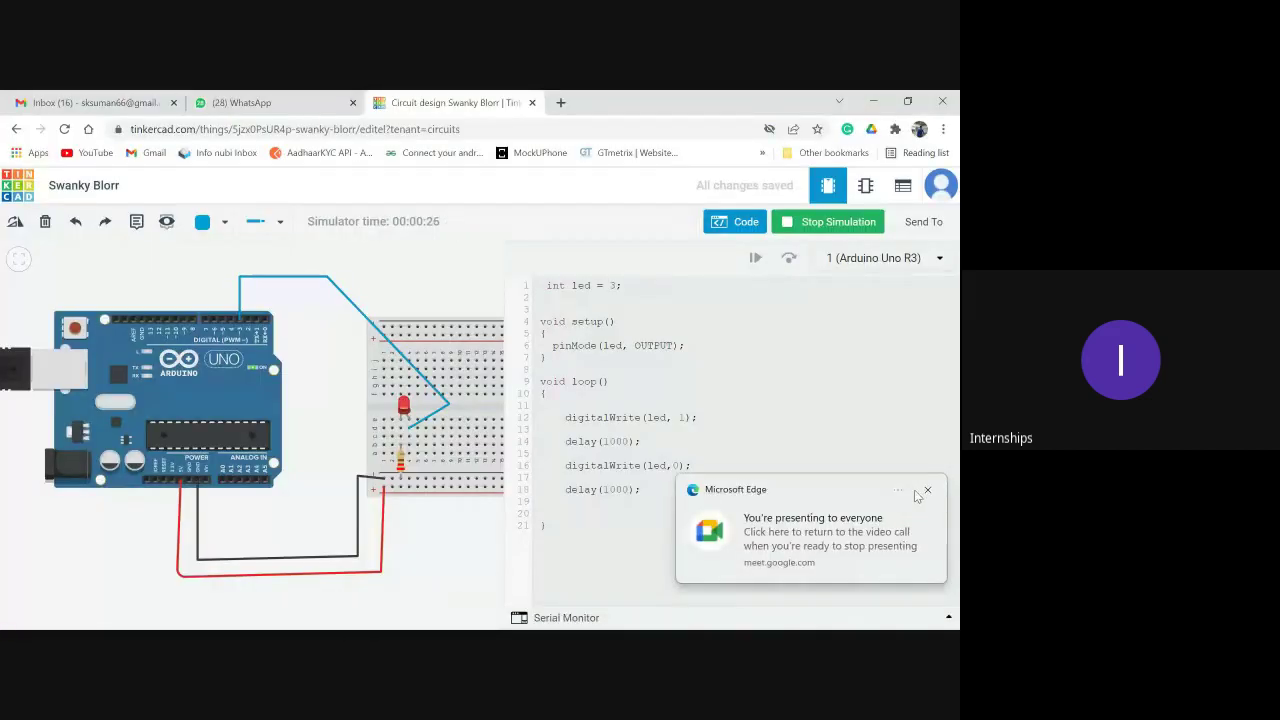
pyautogui.click(927, 491)
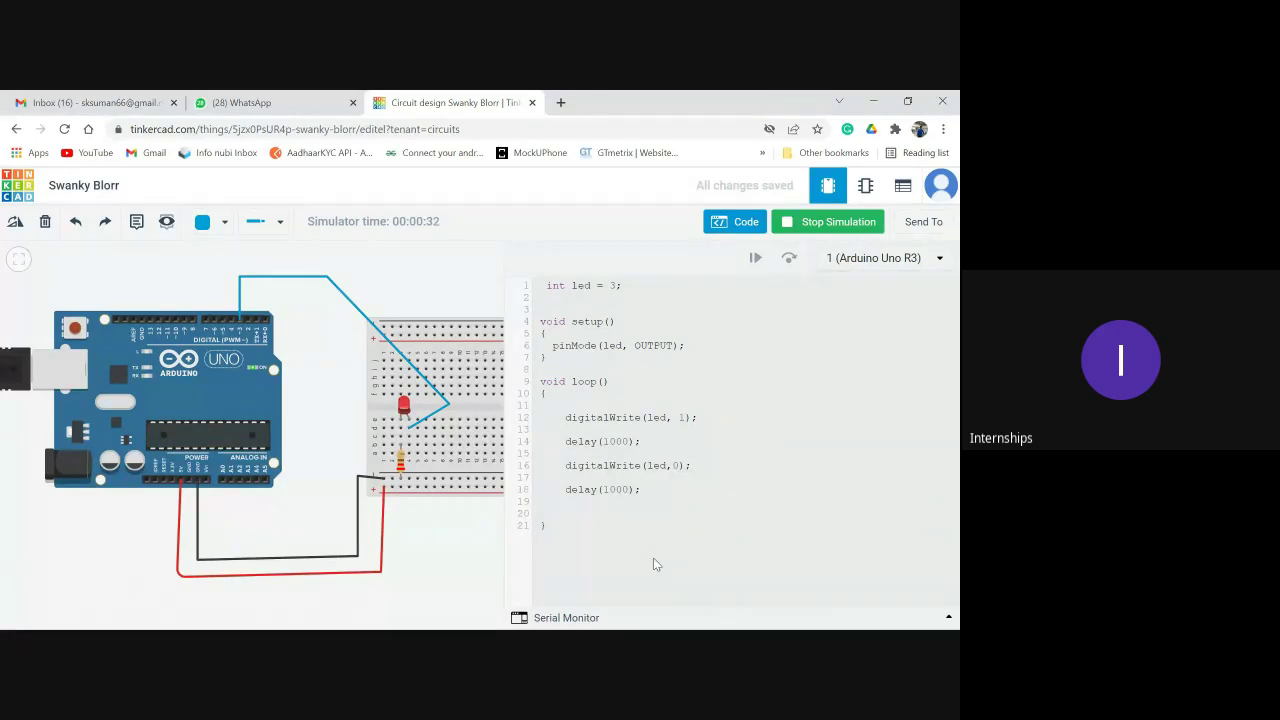
# Check the Google Meet call briefly, minimize its window to return to Tinkercad, and dismiss the presenting notification.
pyautogui.moveTo(418, 615)
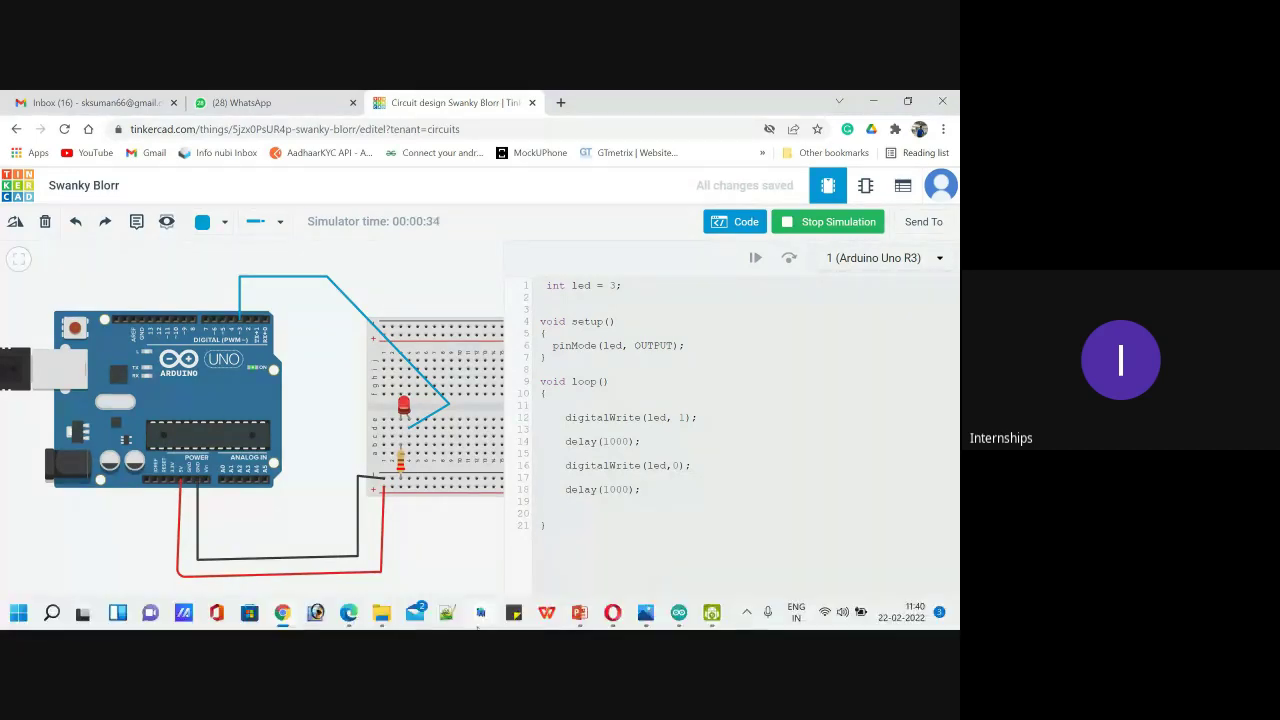
pyautogui.moveTo(350, 615)
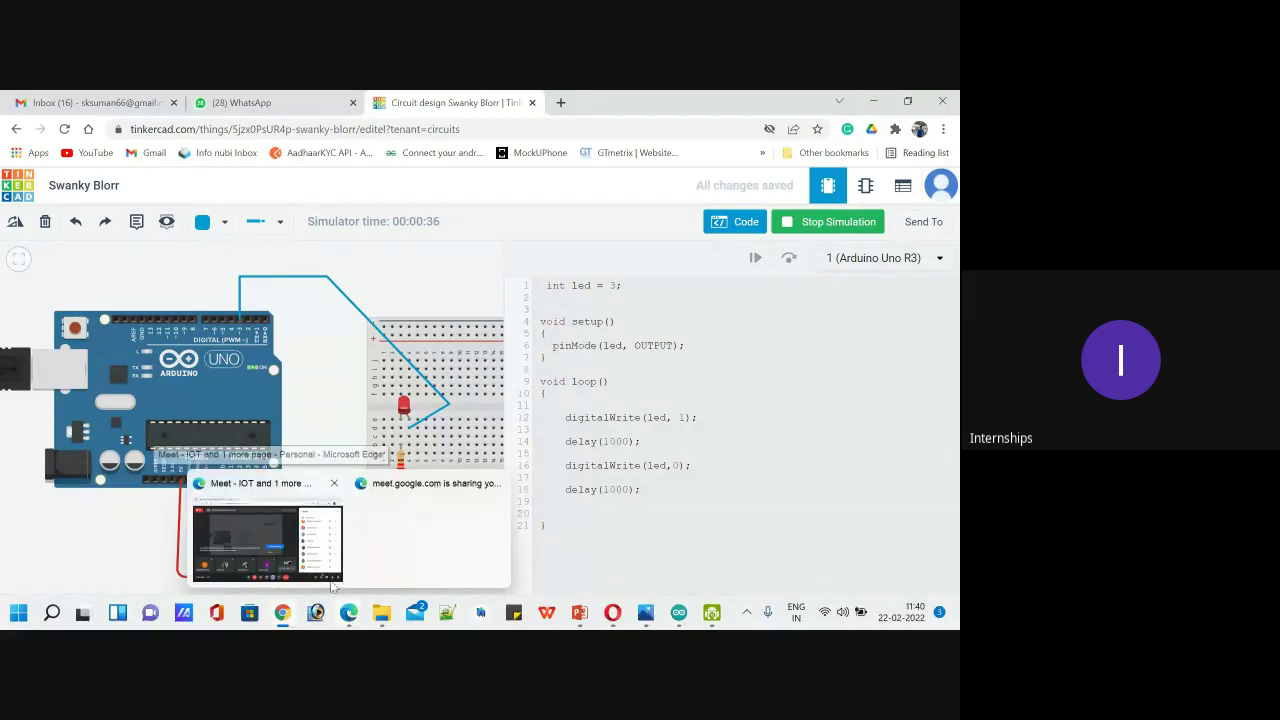
pyautogui.click(268, 545)
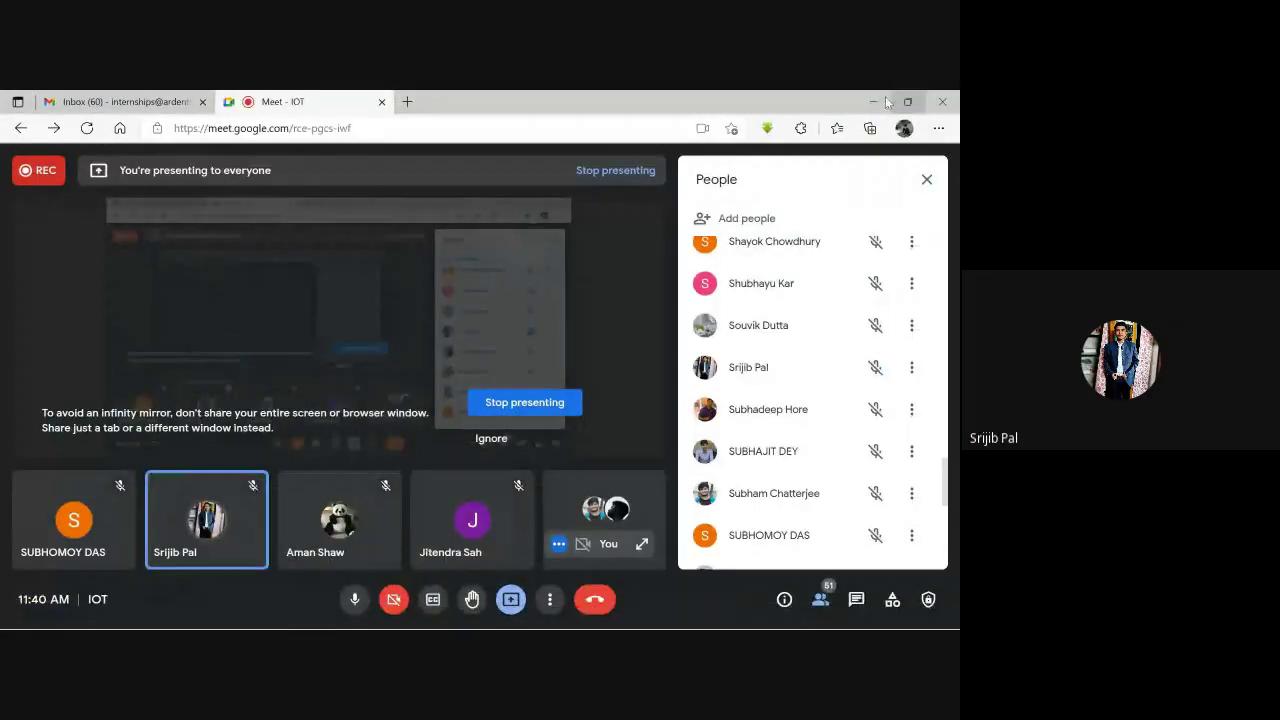
pyautogui.click(873, 101)
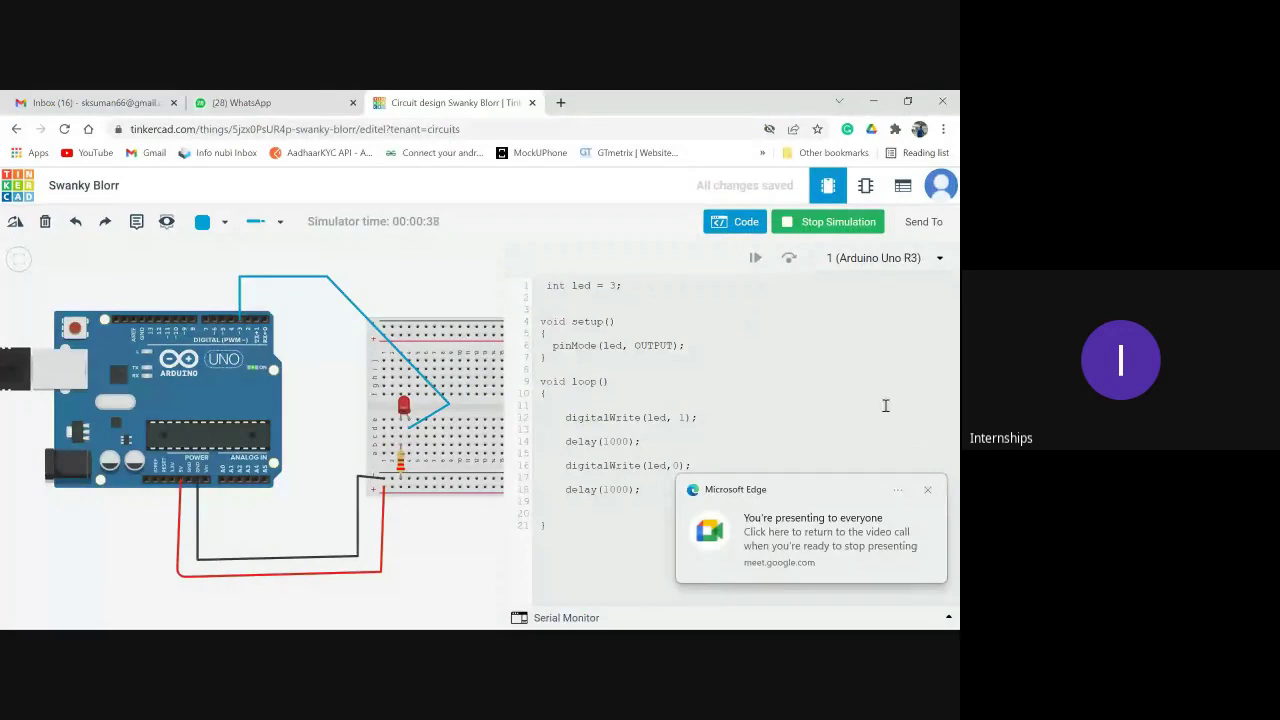
pyautogui.click(929, 488)
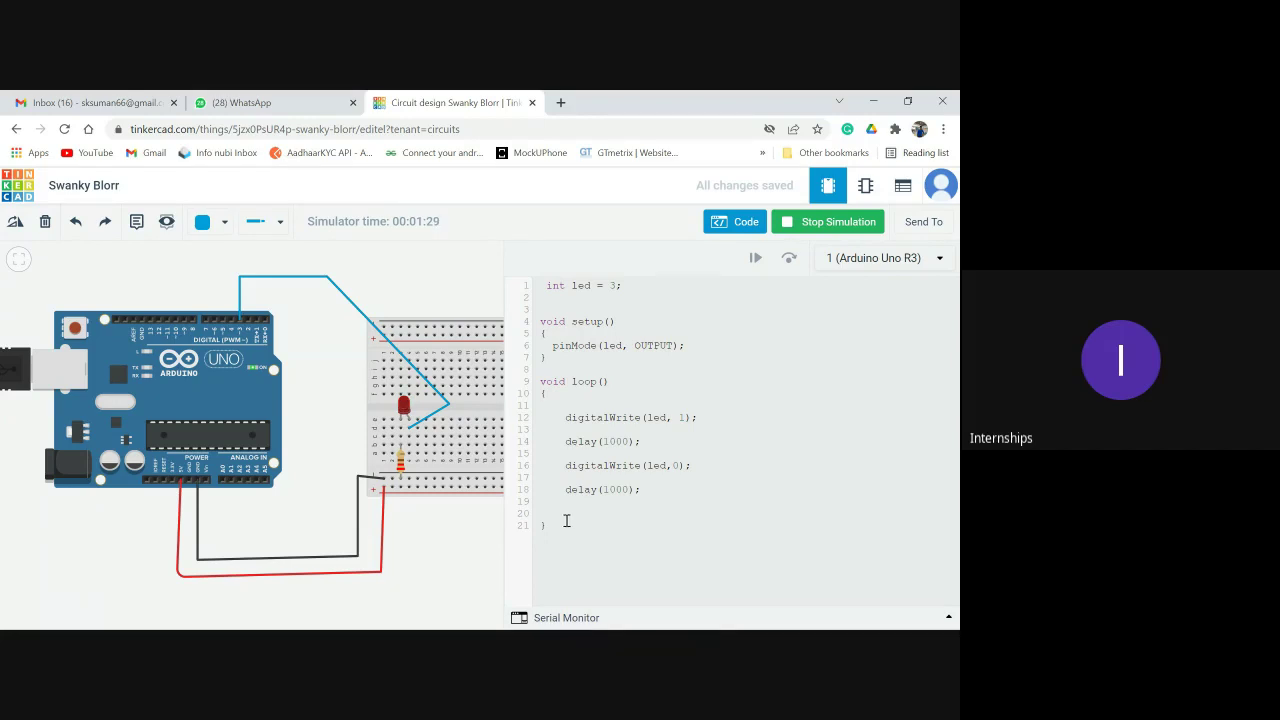
# Switch to the Google Meet call, check the participants down to the end of the list, and return to the Tinkercad simulation.
pyautogui.moveTo(375, 625)
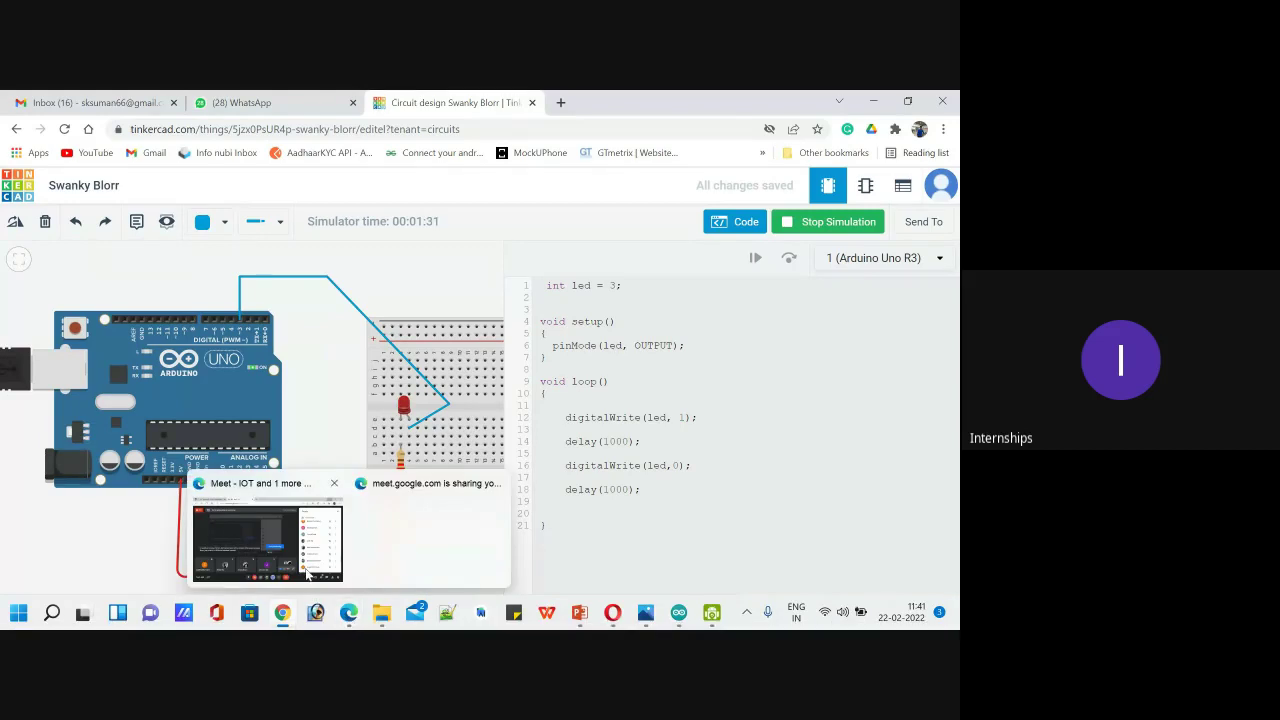
pyautogui.click(383, 527)
pyautogui.scroll(-3, 776, 443)
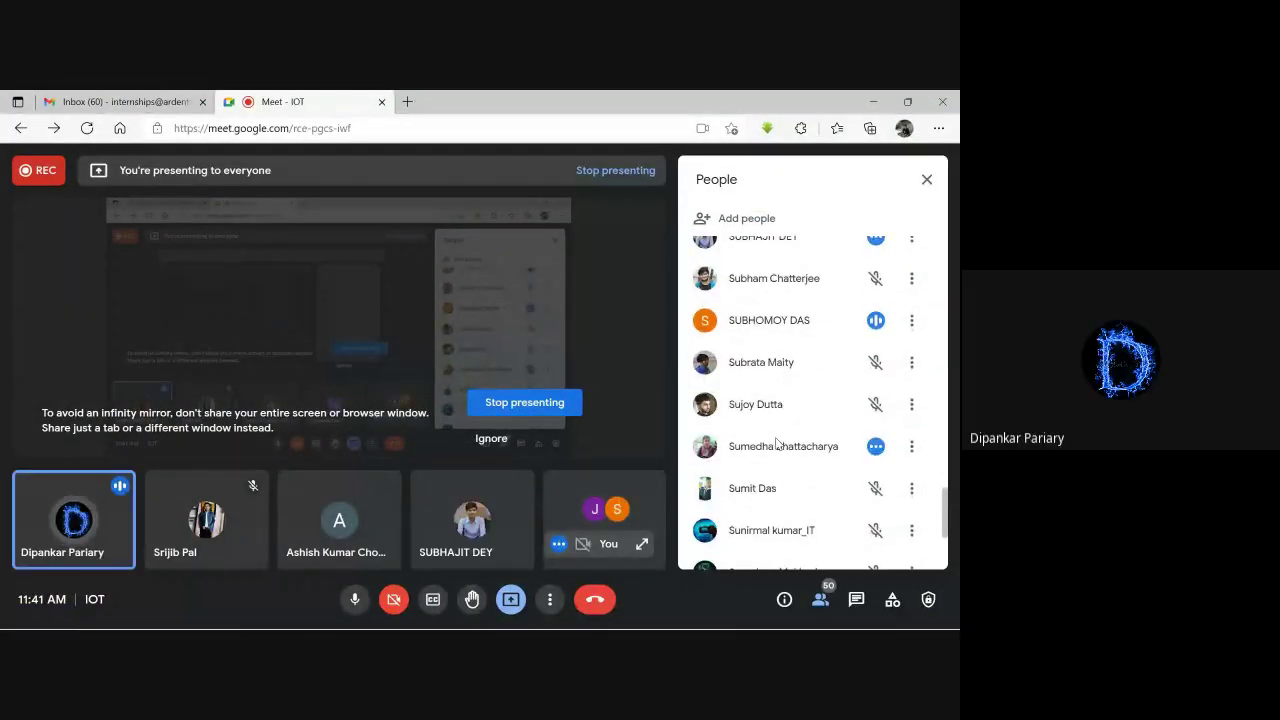
pyautogui.scroll(-1, 776, 443)
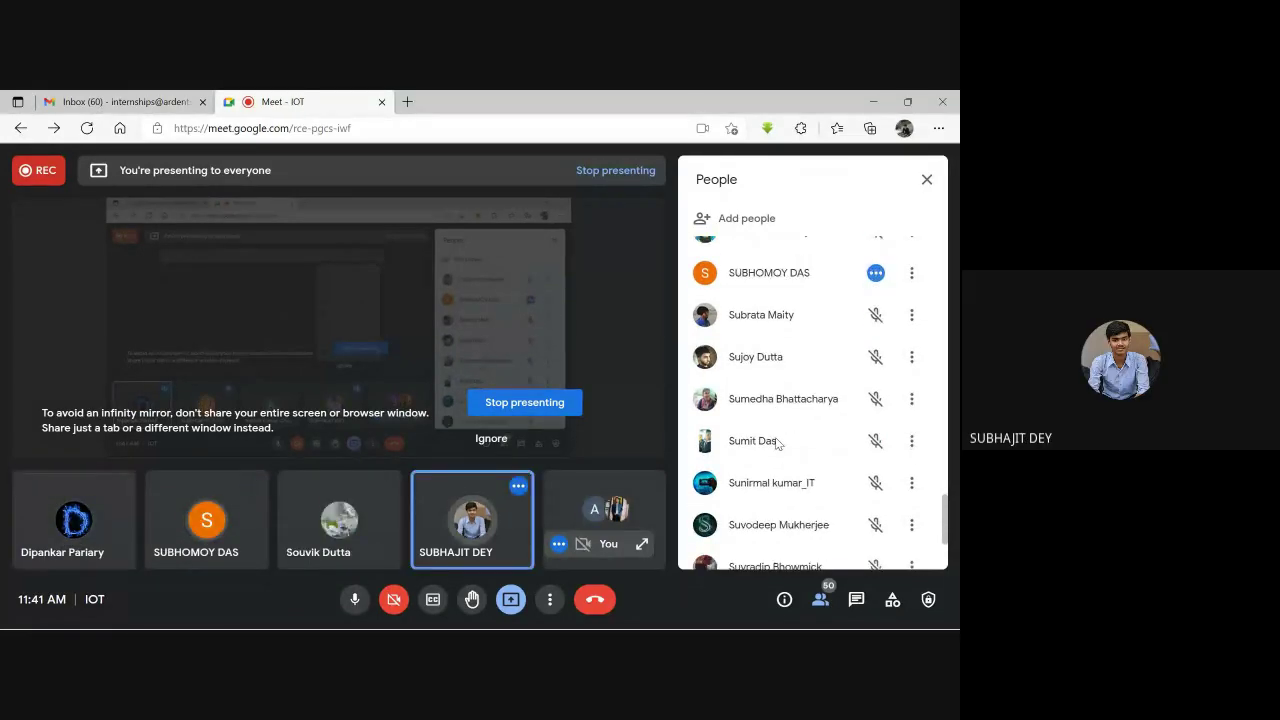
pyautogui.scroll(-3, 776, 443)
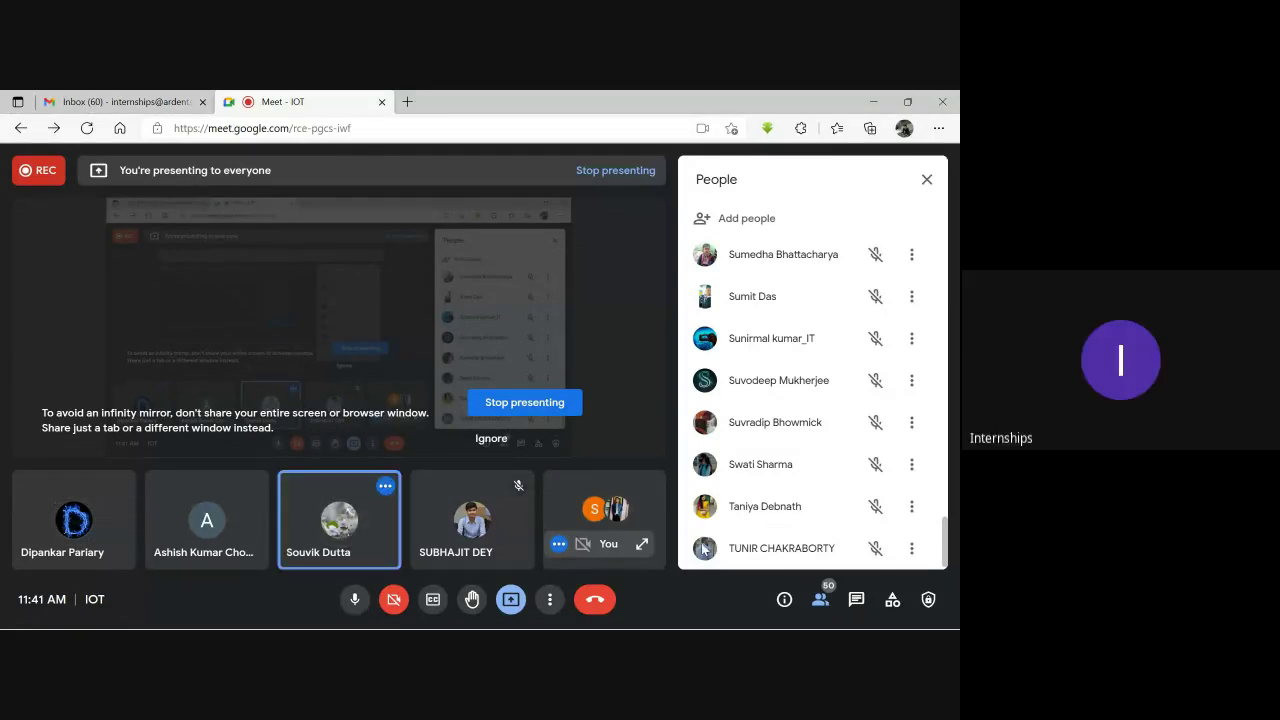
pyautogui.moveTo(556, 625)
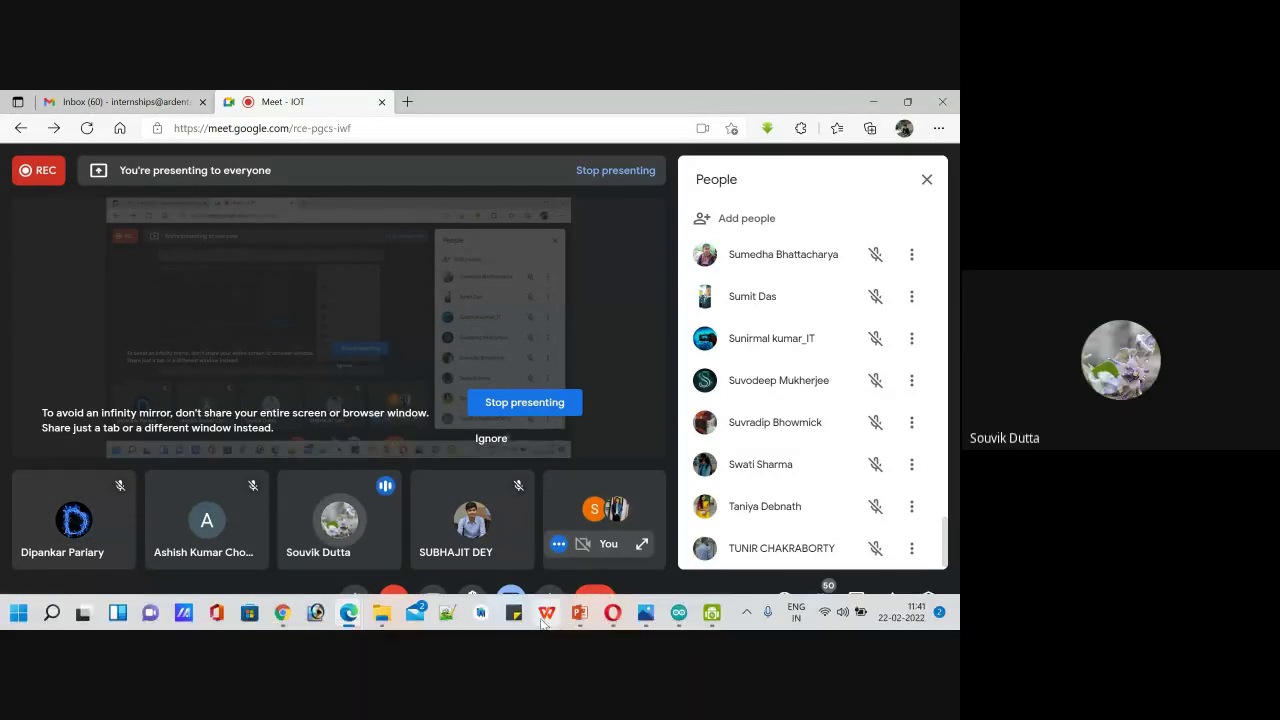
pyautogui.click(285, 613)
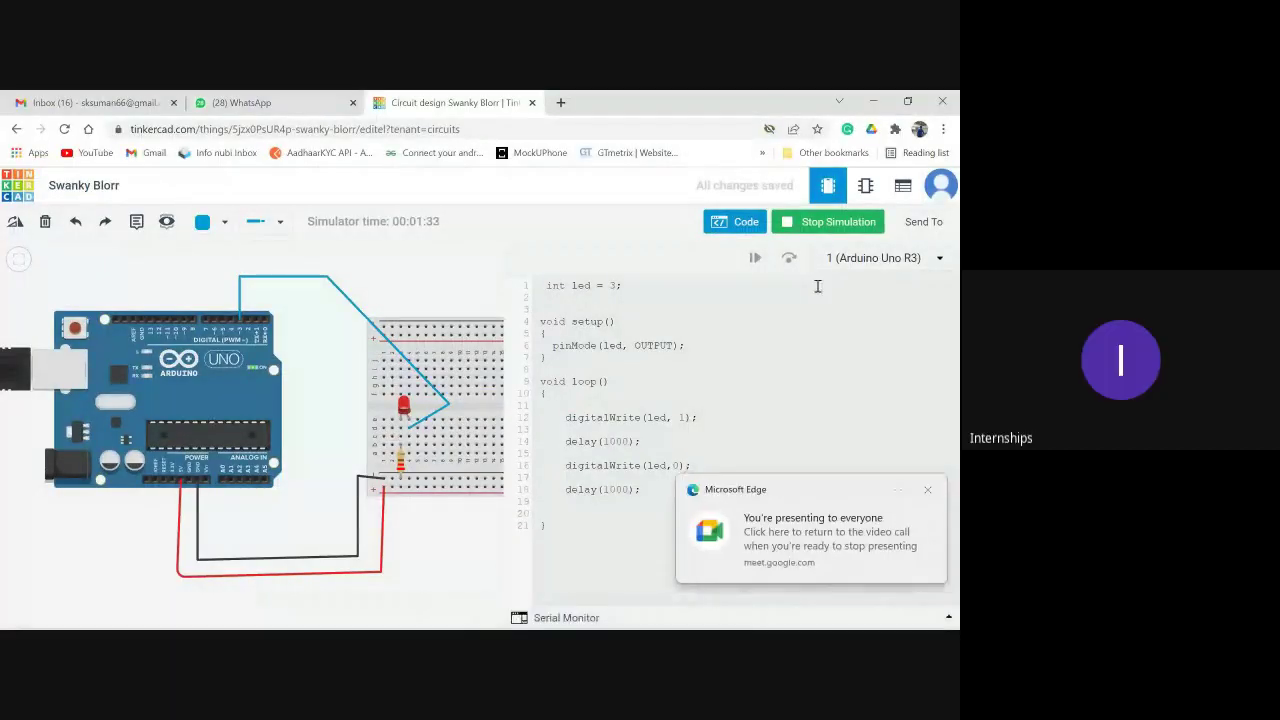
# Stop the simulation, set the delay after turning the LED on to 3000, and run the simulation again.
pyautogui.click(928, 489)
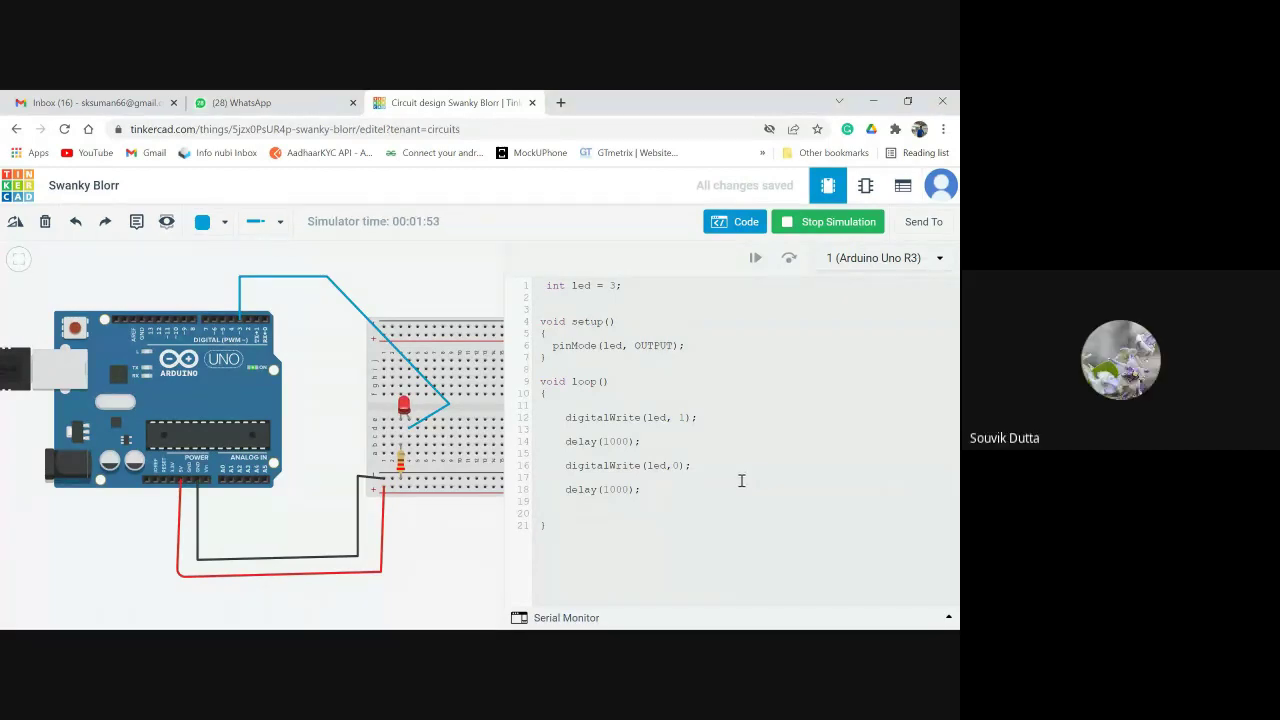
pyautogui.click(607, 441)
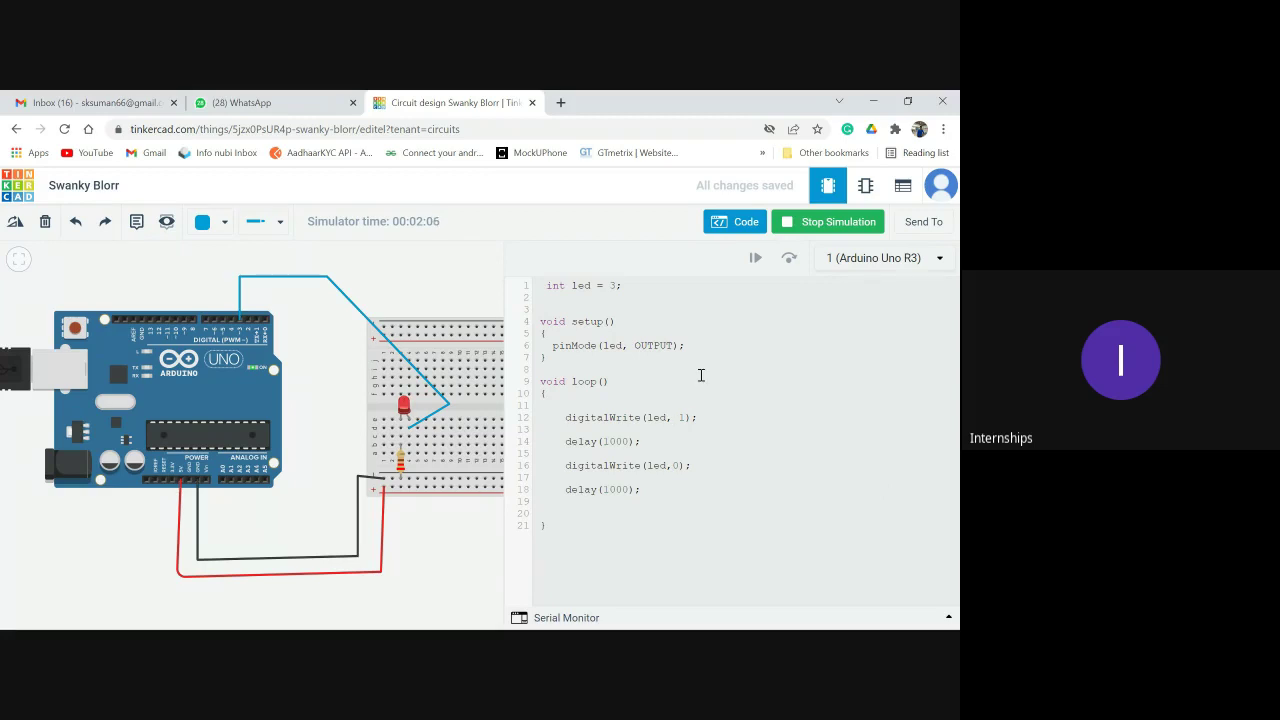
pyautogui.click(787, 232)
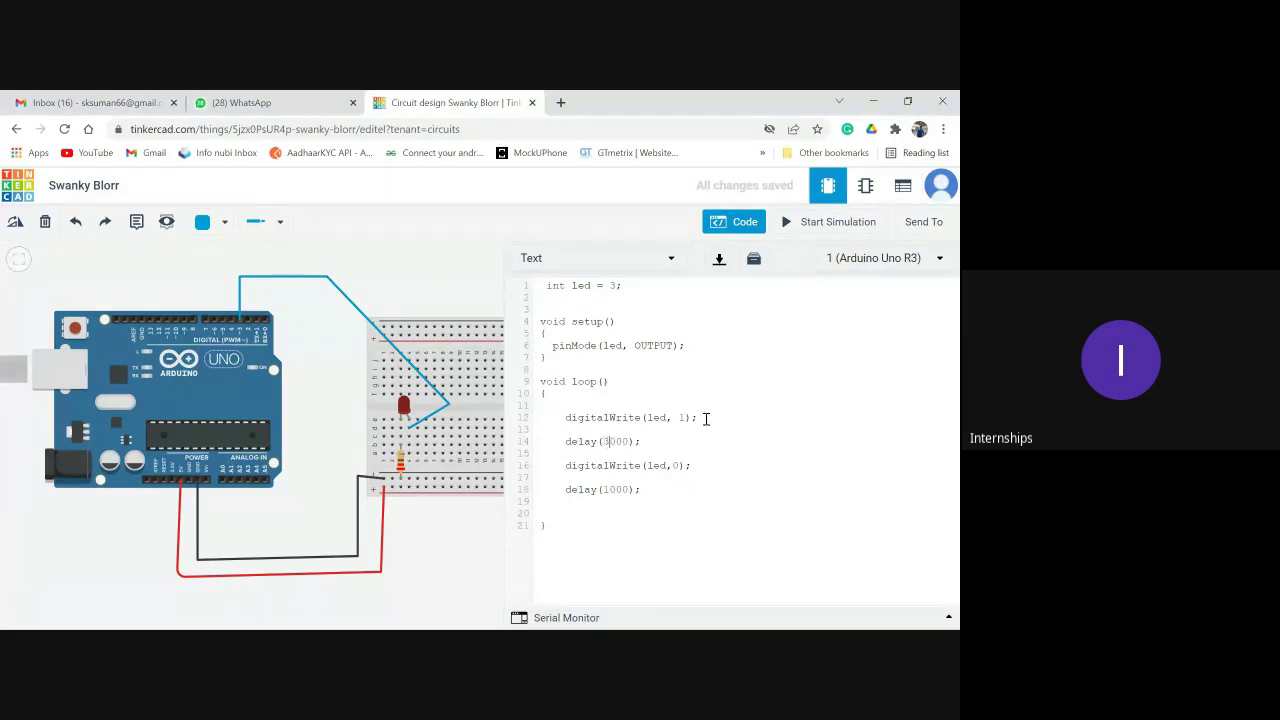
pyautogui.click(786, 227)
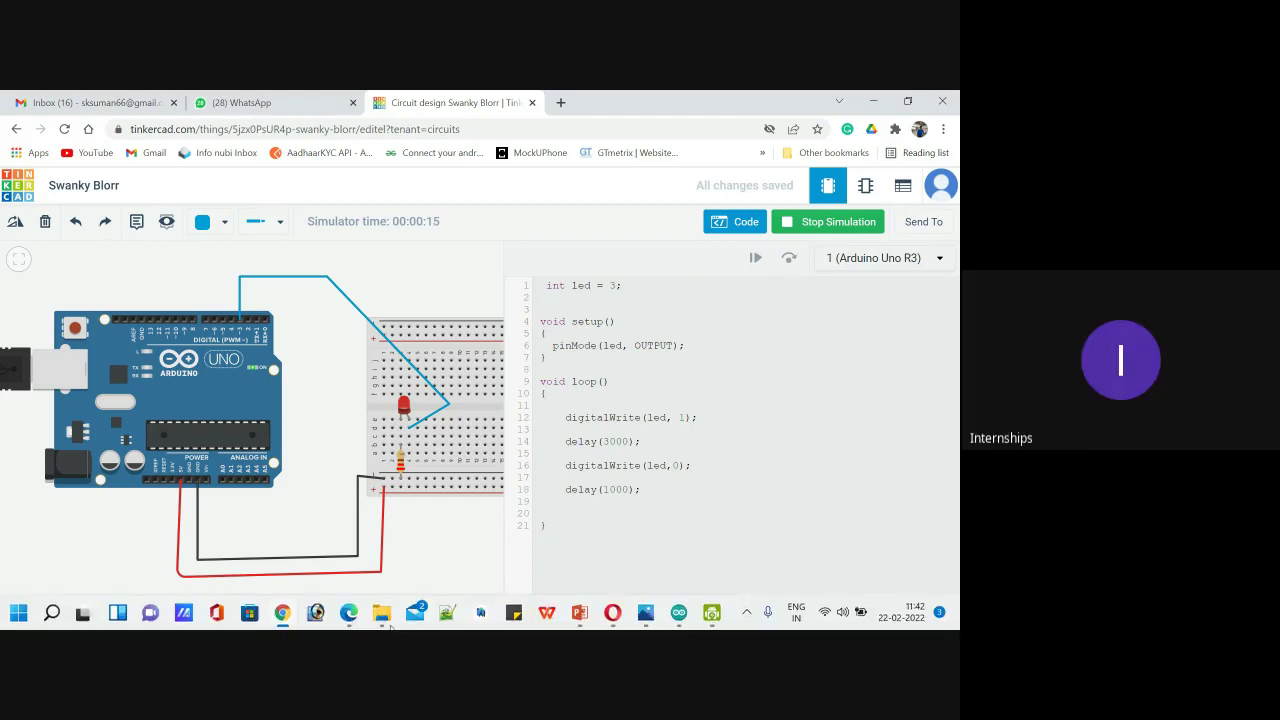
# Switch to the Google Meet call, look through the participants list and microphone states, and return to the Tinkercad simulation.
pyautogui.moveTo(348, 612)
pyautogui.click(316, 553)
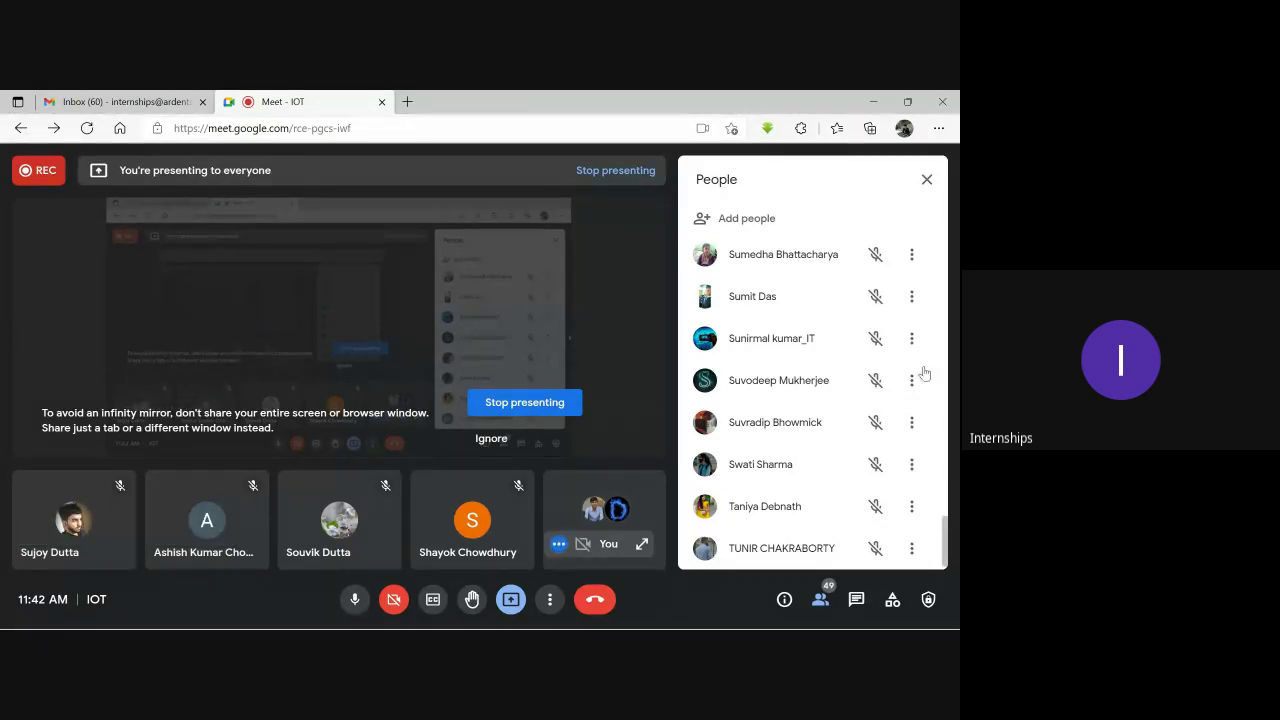
pyautogui.scroll(15, 923, 372)
pyautogui.scroll(-10, 923, 372)
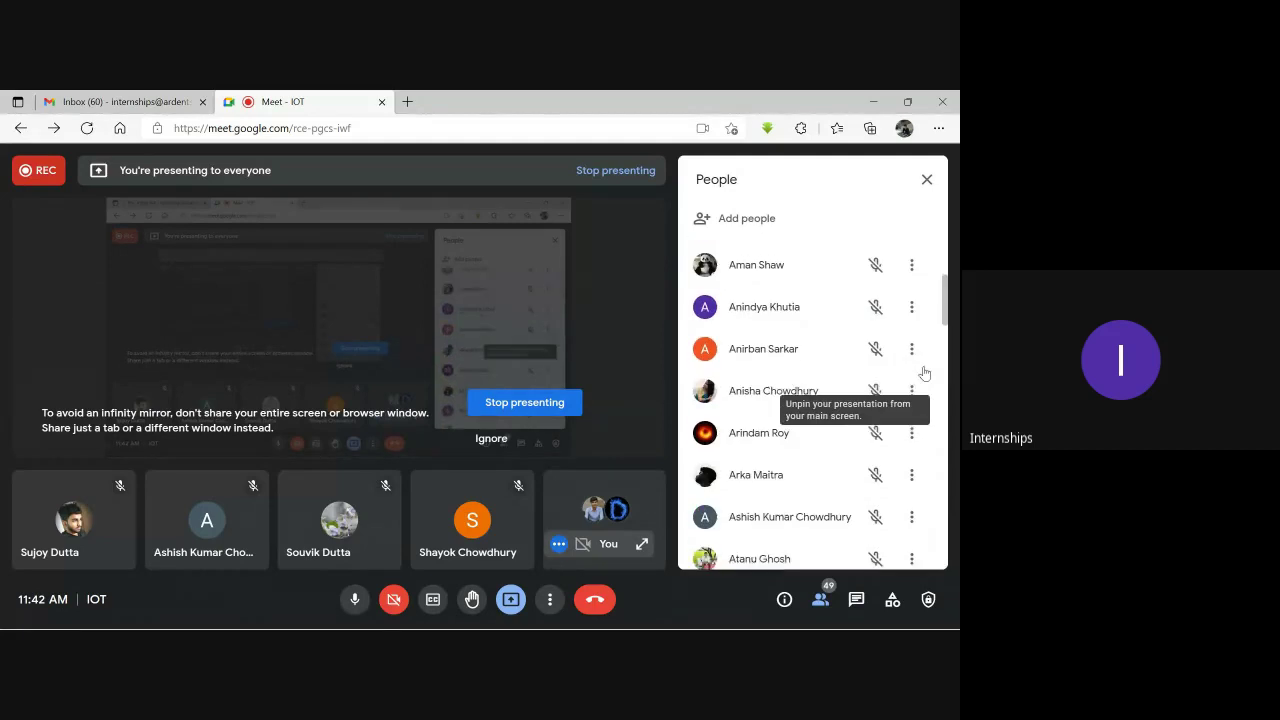
pyautogui.scroll(10, 924, 372)
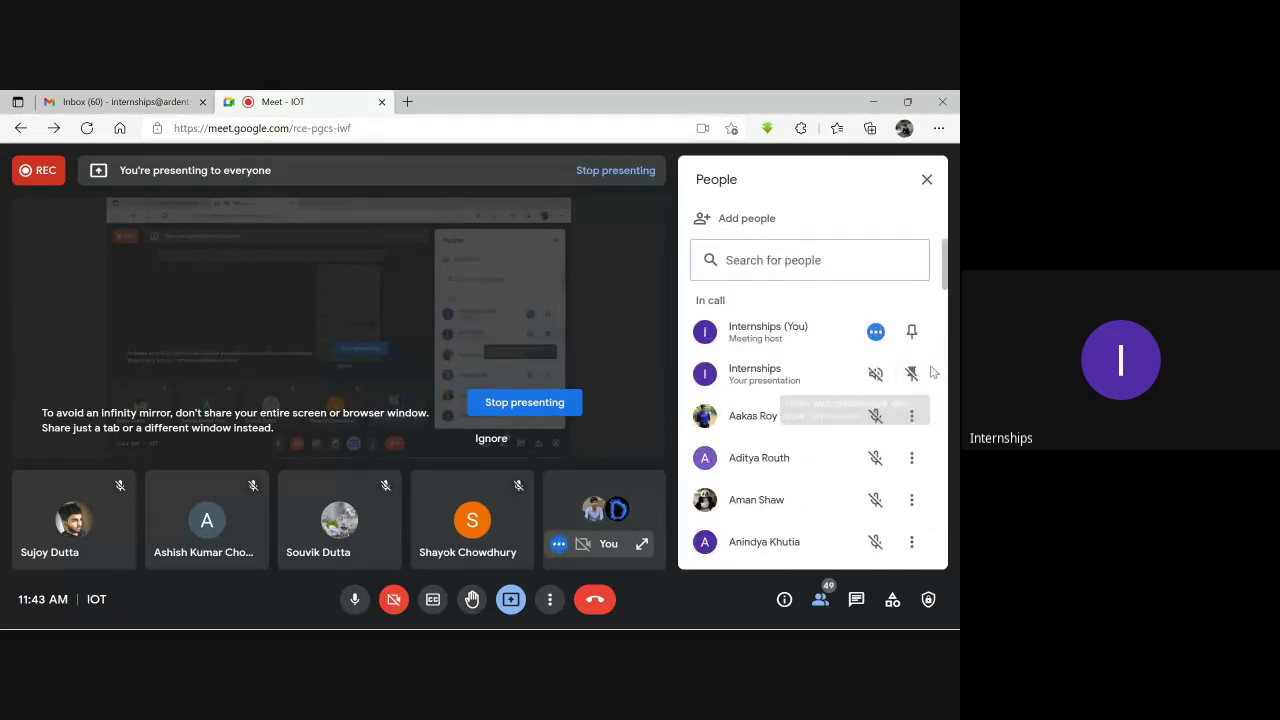
pyautogui.moveTo(946, 274)
pyautogui.mouseDown()
pyautogui.moveTo(946, 316)
pyautogui.moveTo(946, 298)
pyautogui.mouseUp()
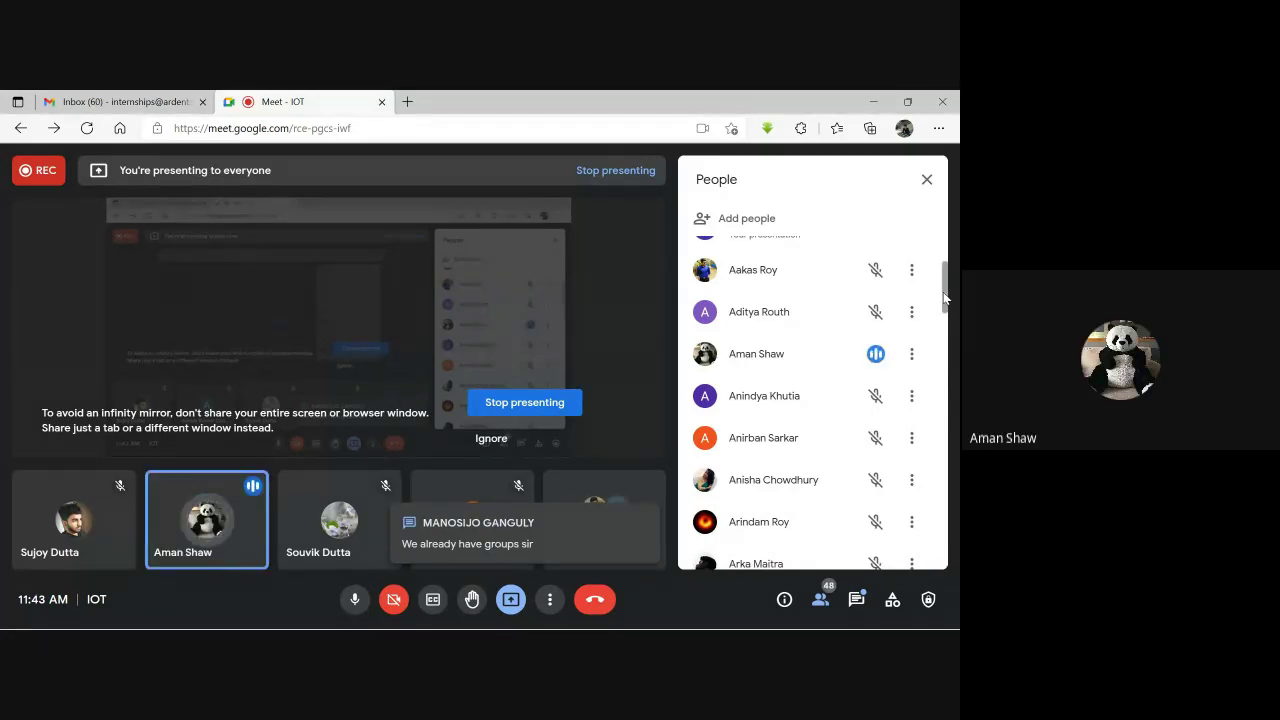
pyautogui.moveTo(944, 297); pyautogui.dragTo(941, 268)
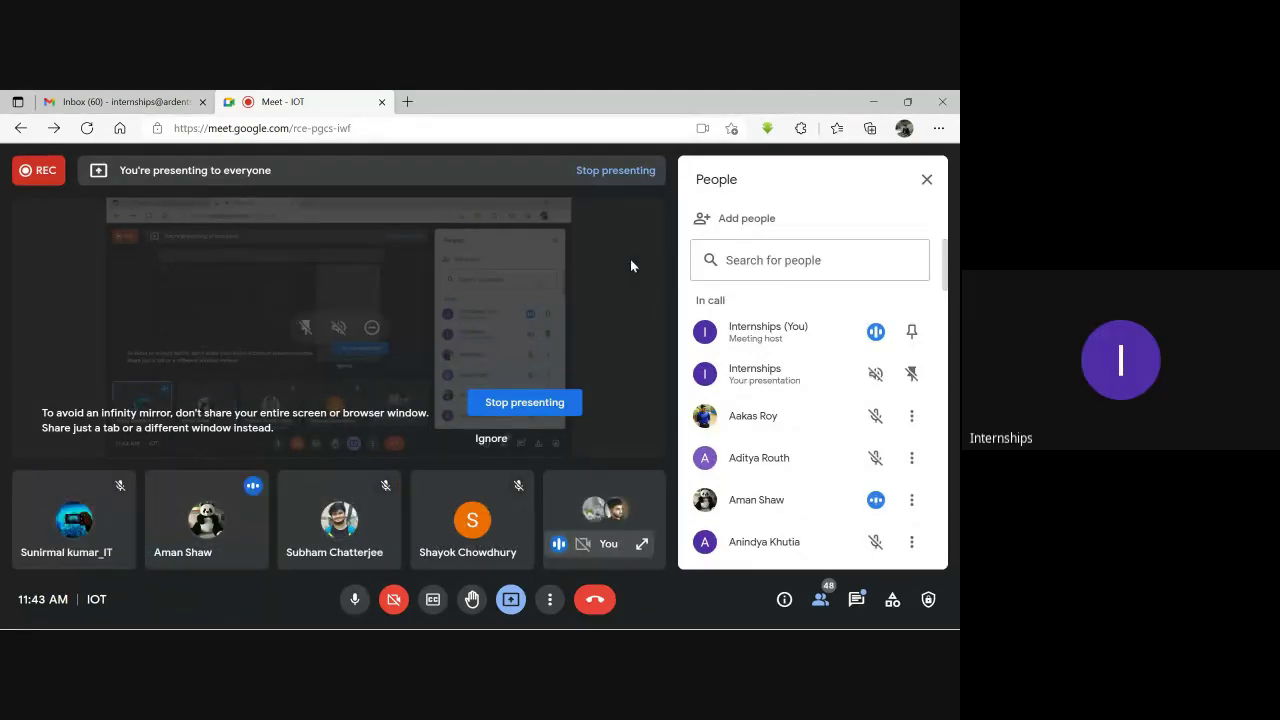
pyautogui.moveTo(300, 618)
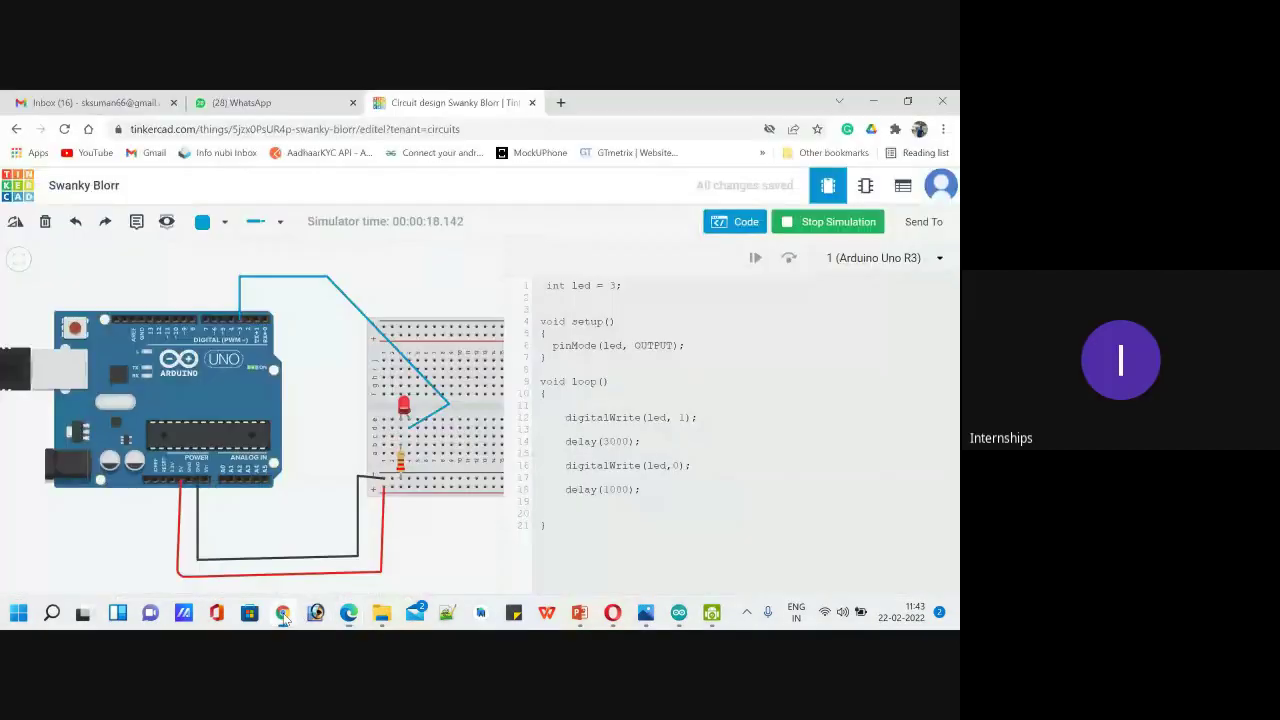
pyautogui.click(284, 613)
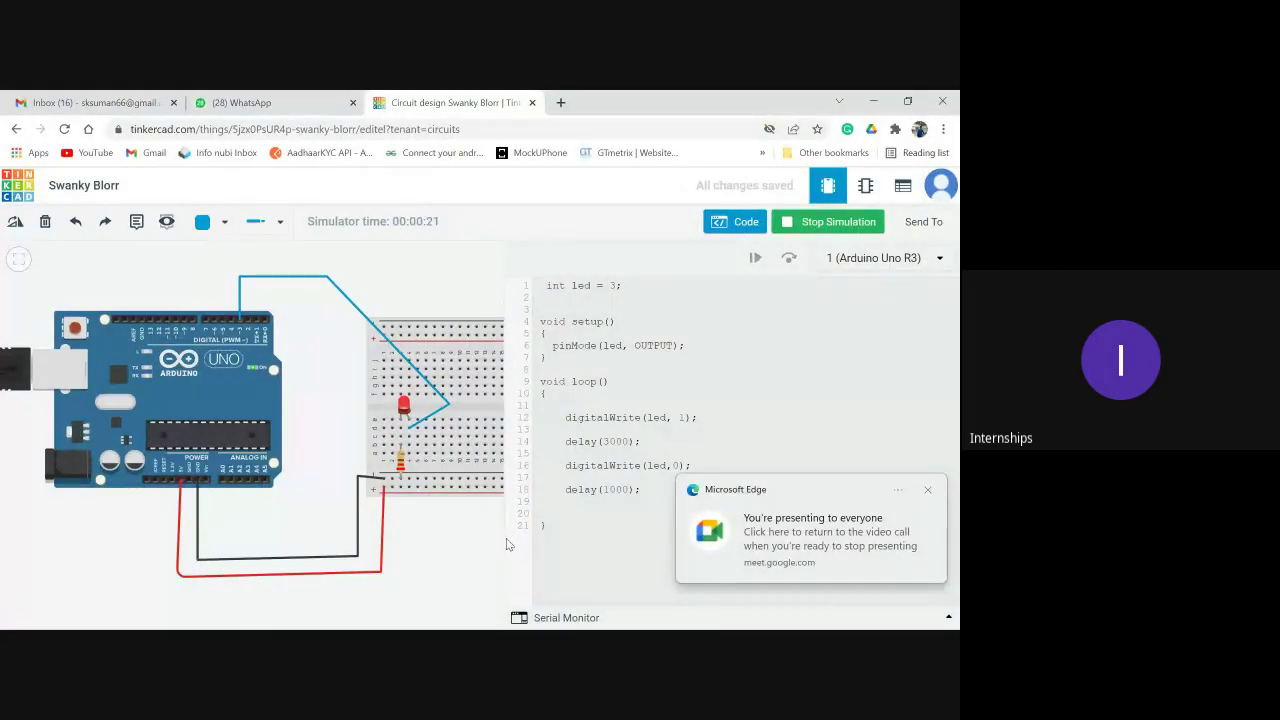
# Preview the Google Meet call briefly, return to Tinkercad in Chrome, and dismiss the screen-presenting notification.
pyautogui.moveTo(470, 625)
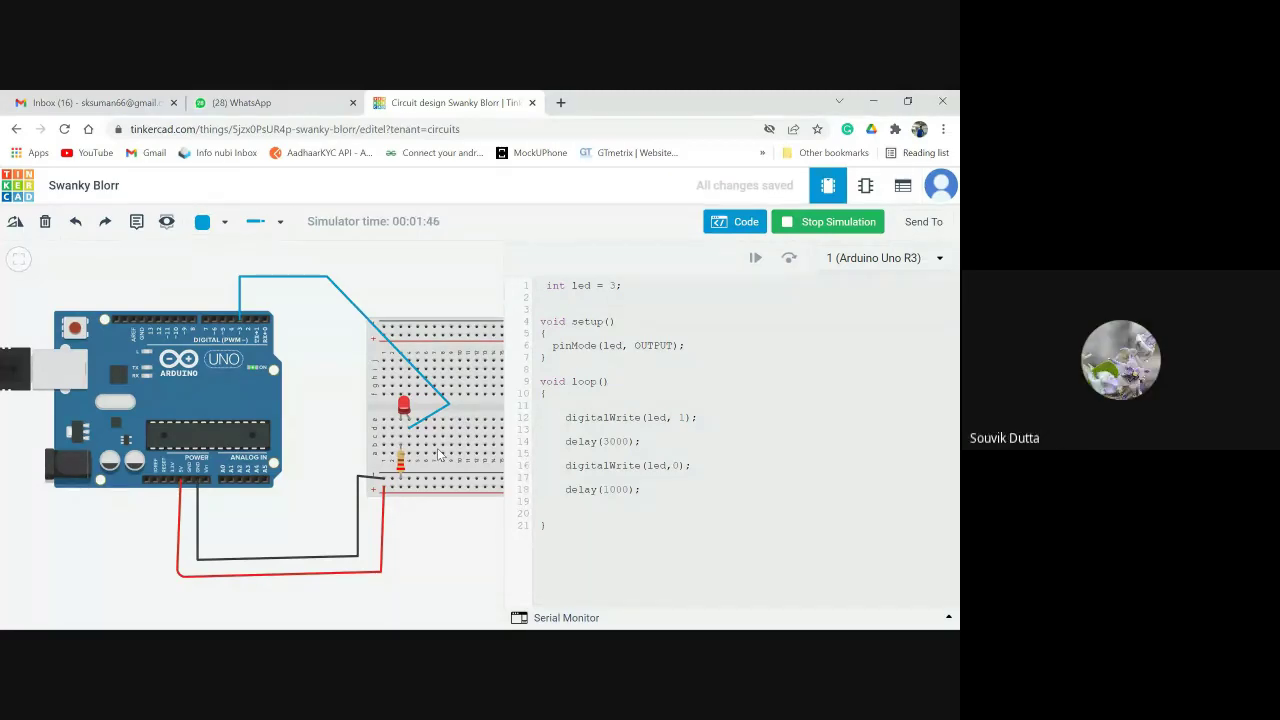
pyautogui.moveTo(185, 612)
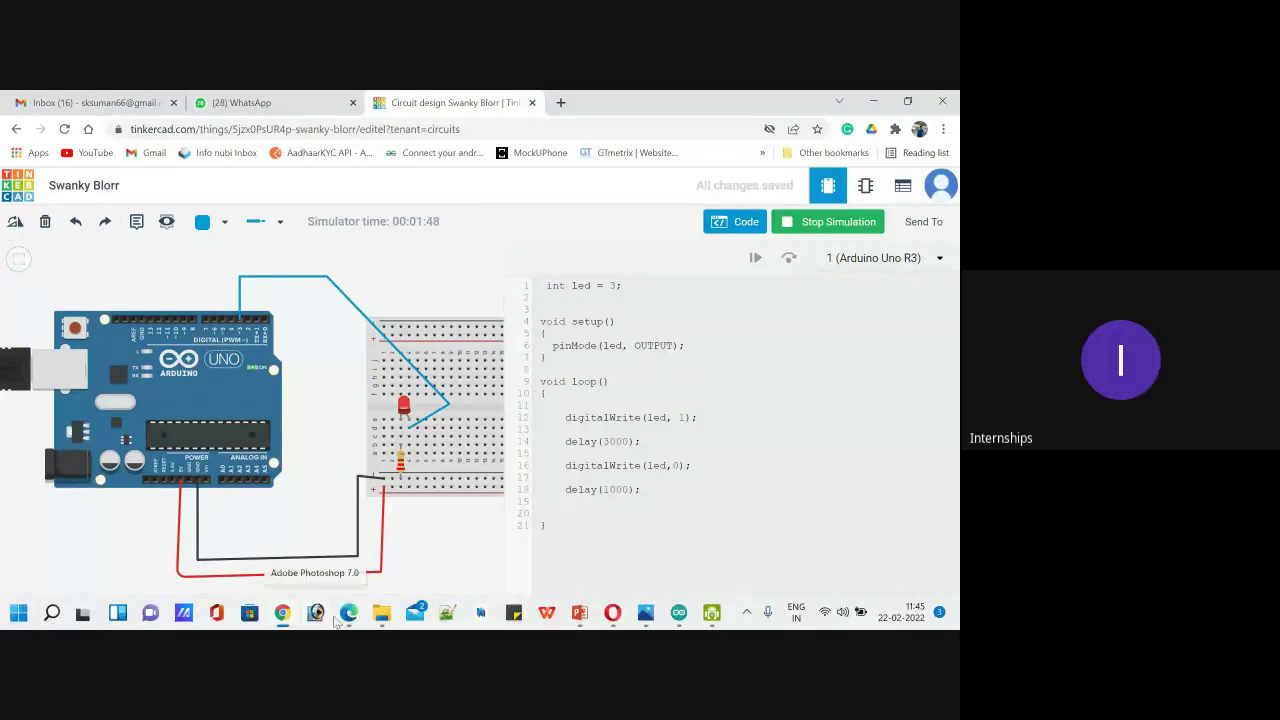
pyautogui.moveTo(348, 612)
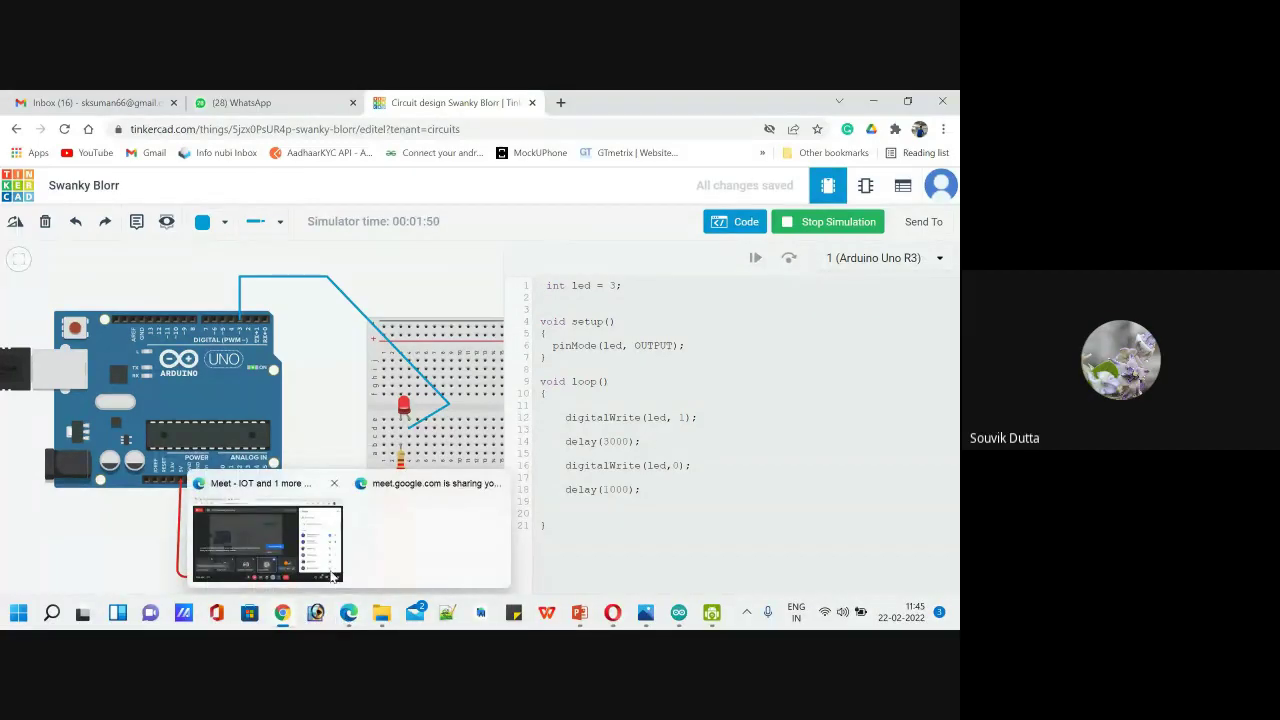
pyautogui.moveTo(330, 577)
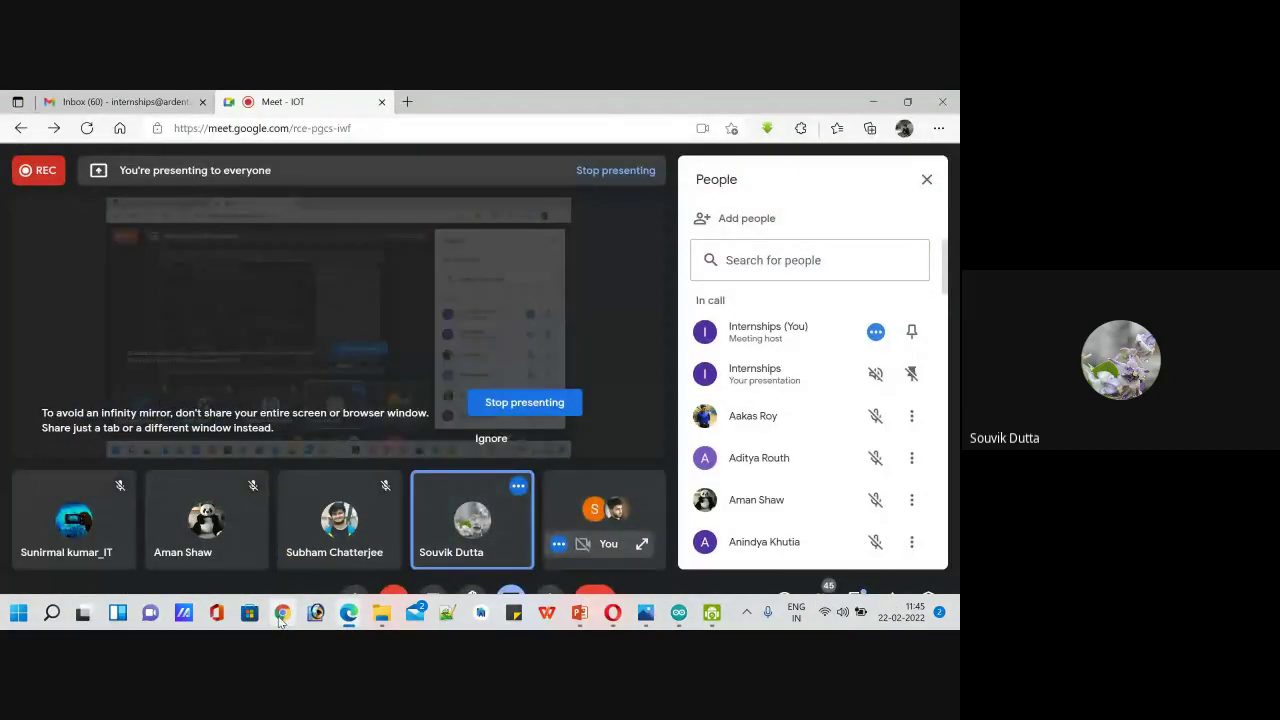
pyautogui.click(282, 617)
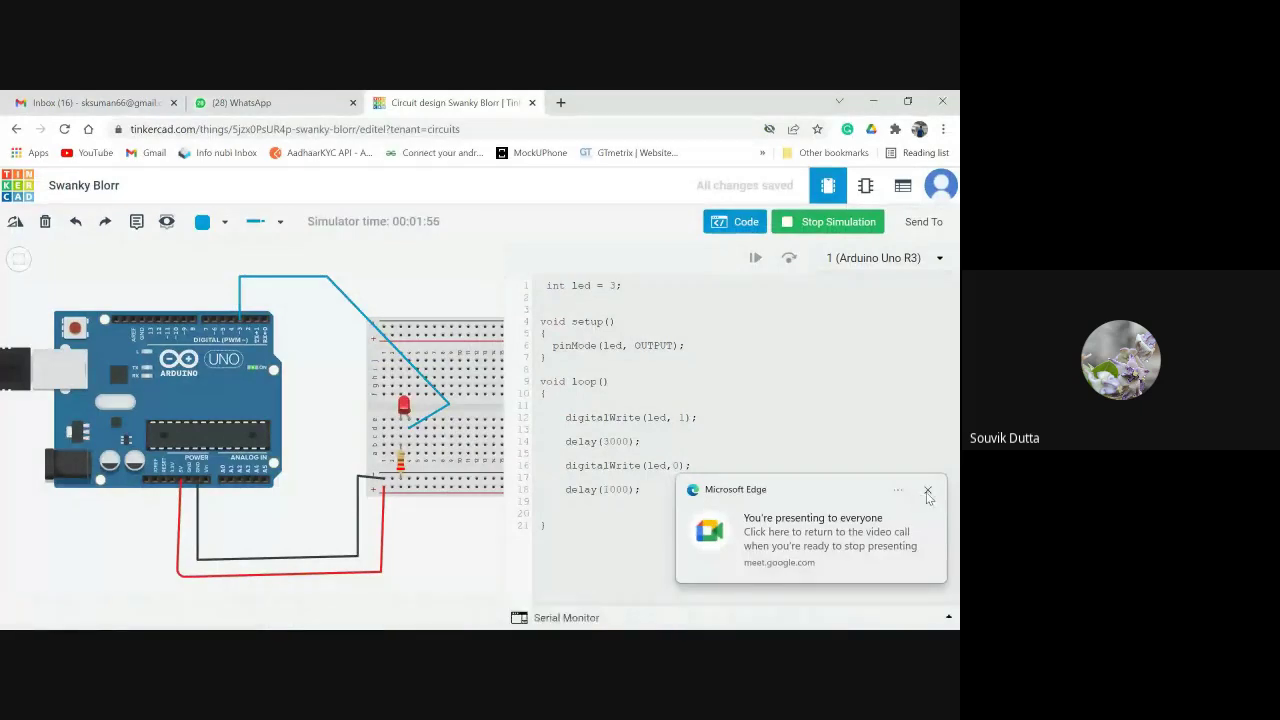
pyautogui.click(928, 492)
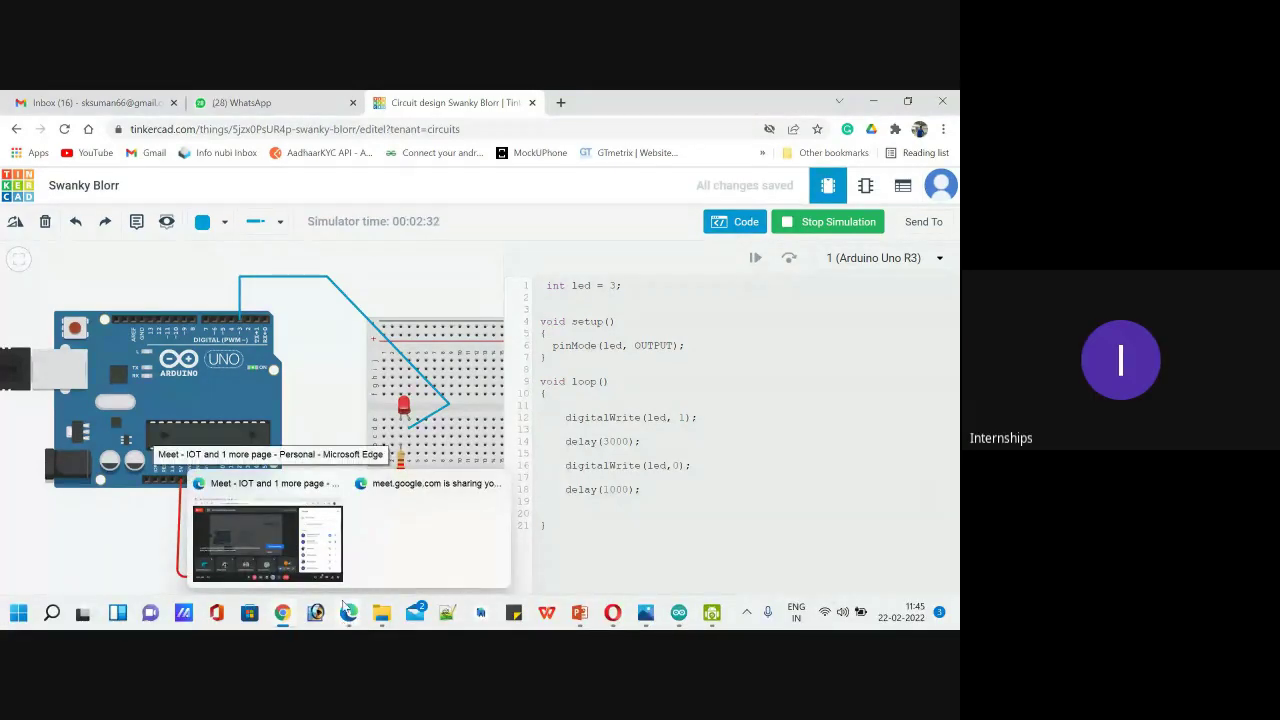
# Switch to the Google Meet call, mute the microphone, and stop presenting the screen.
pyautogui.click(327, 563)
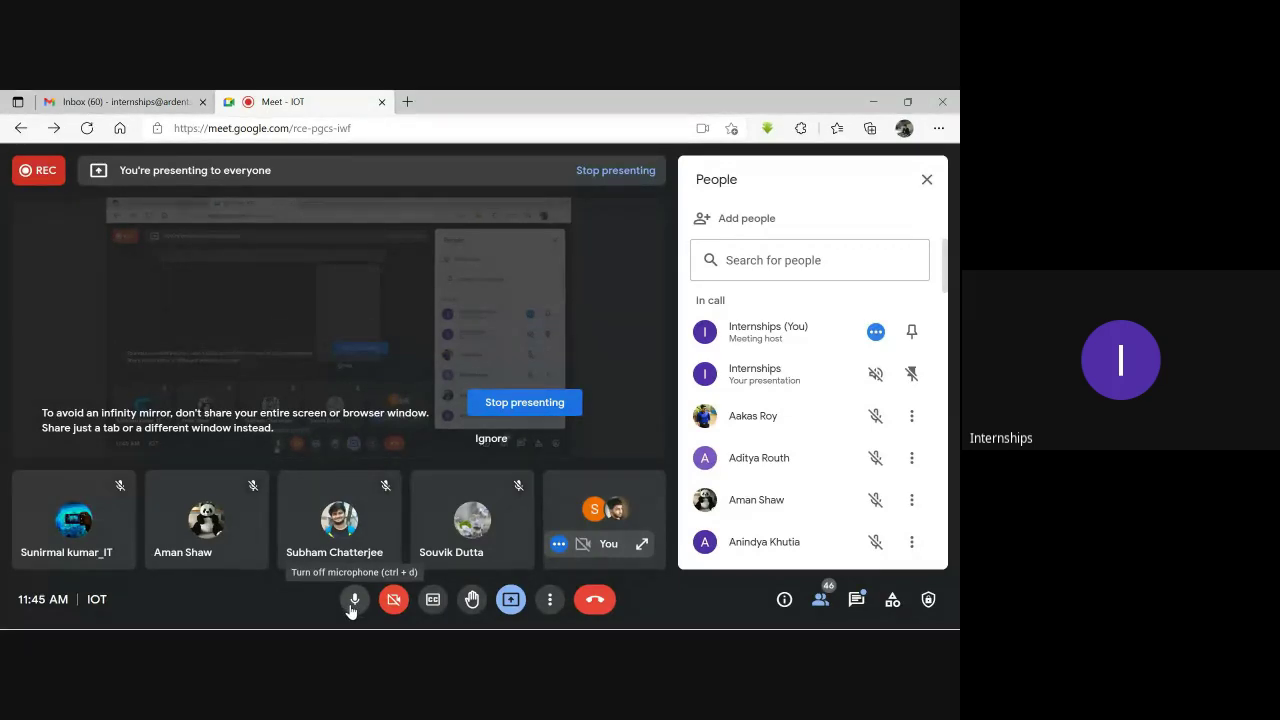
pyautogui.click(352, 603)
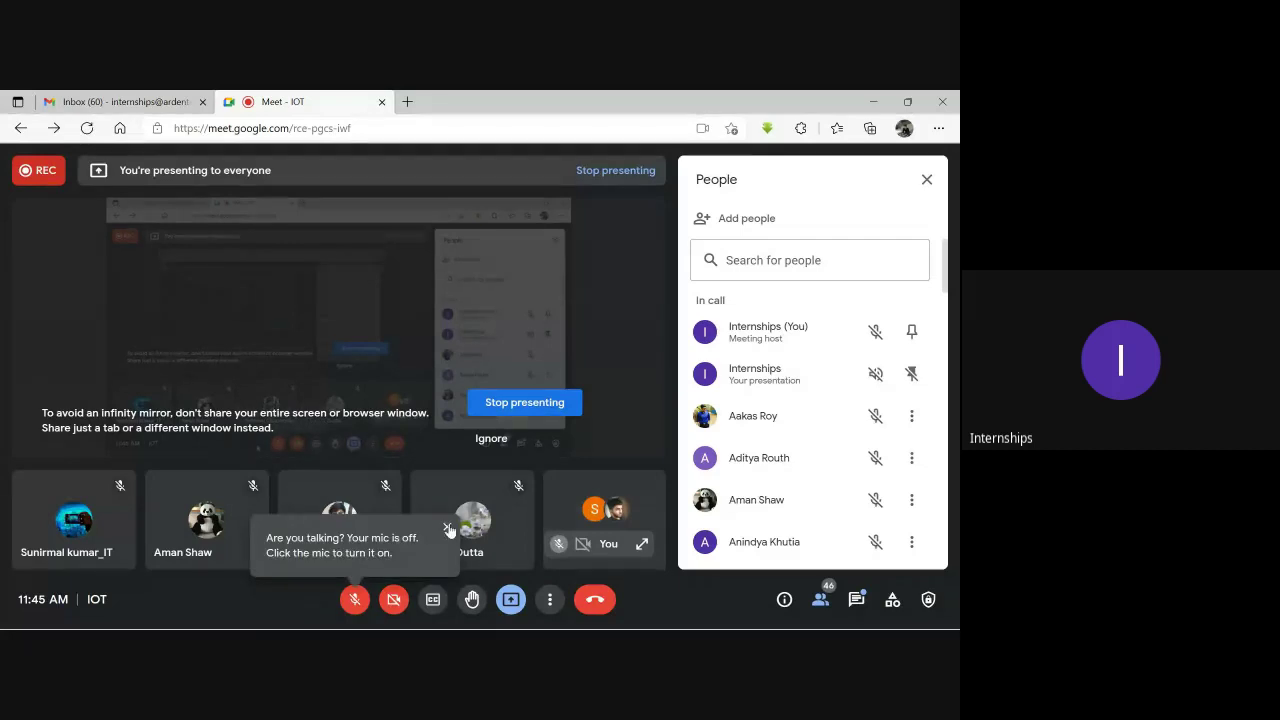
pyautogui.click(447, 529)
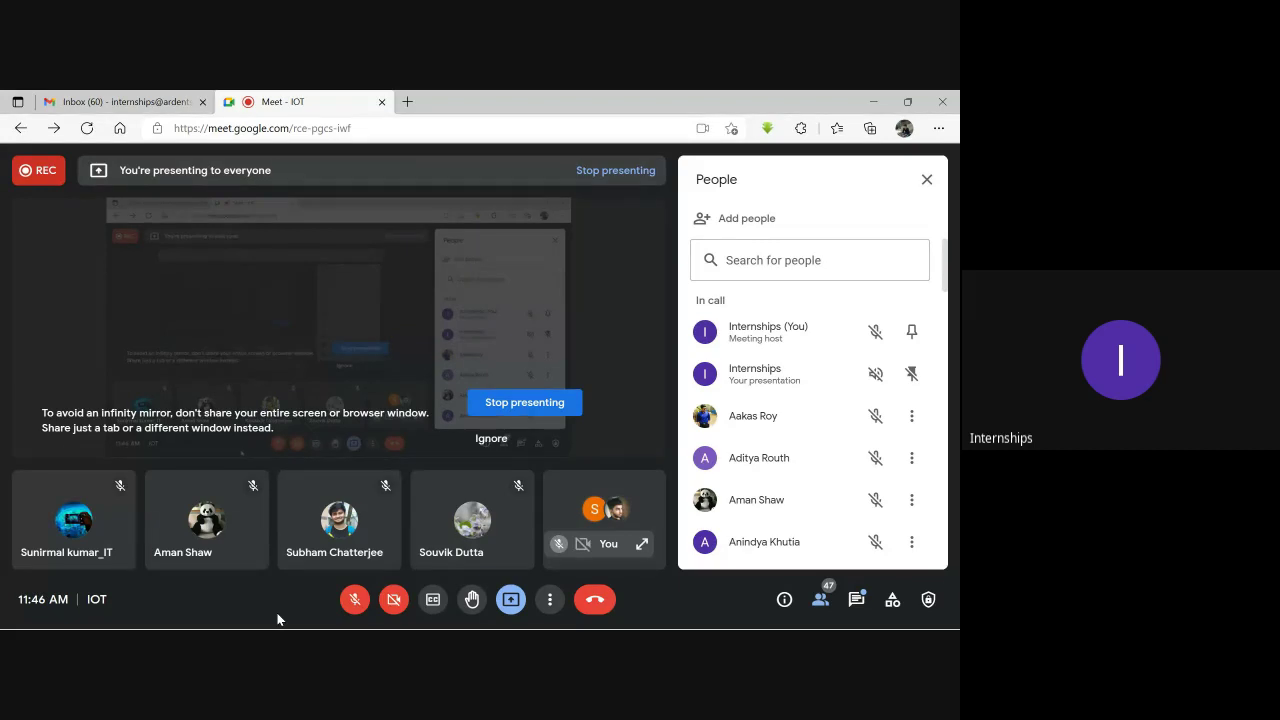
pyautogui.click(605, 171)
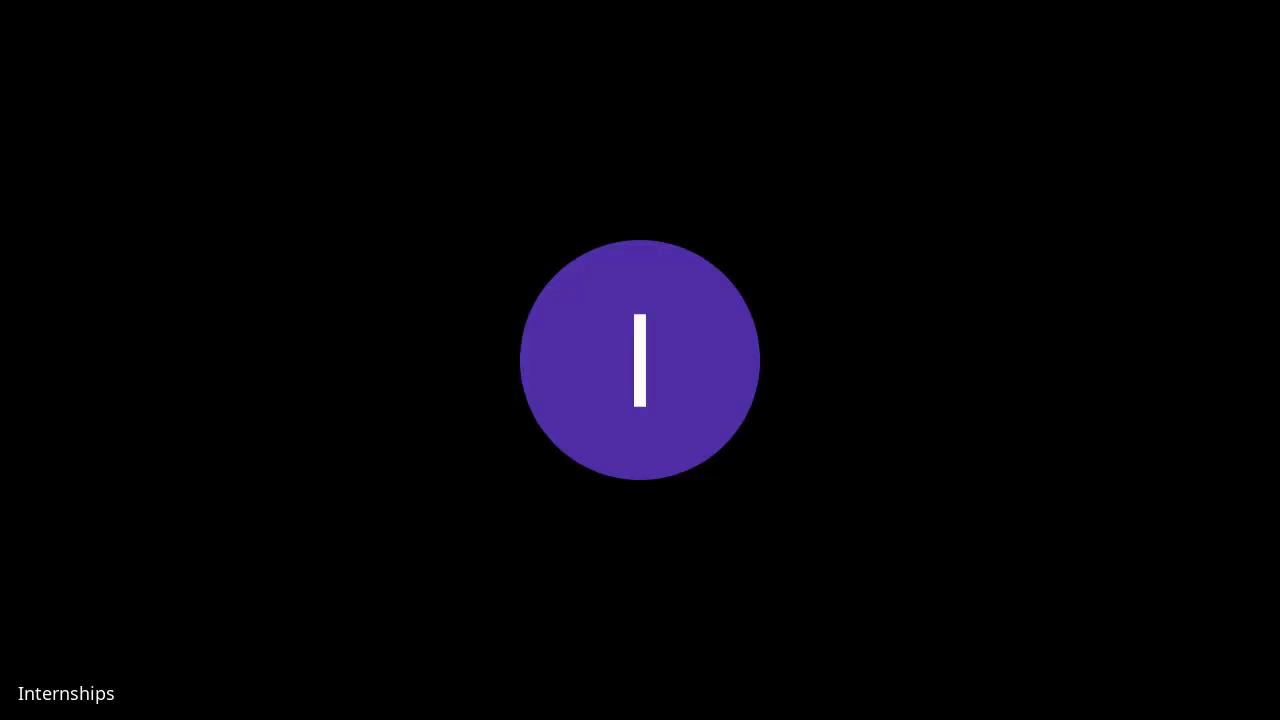
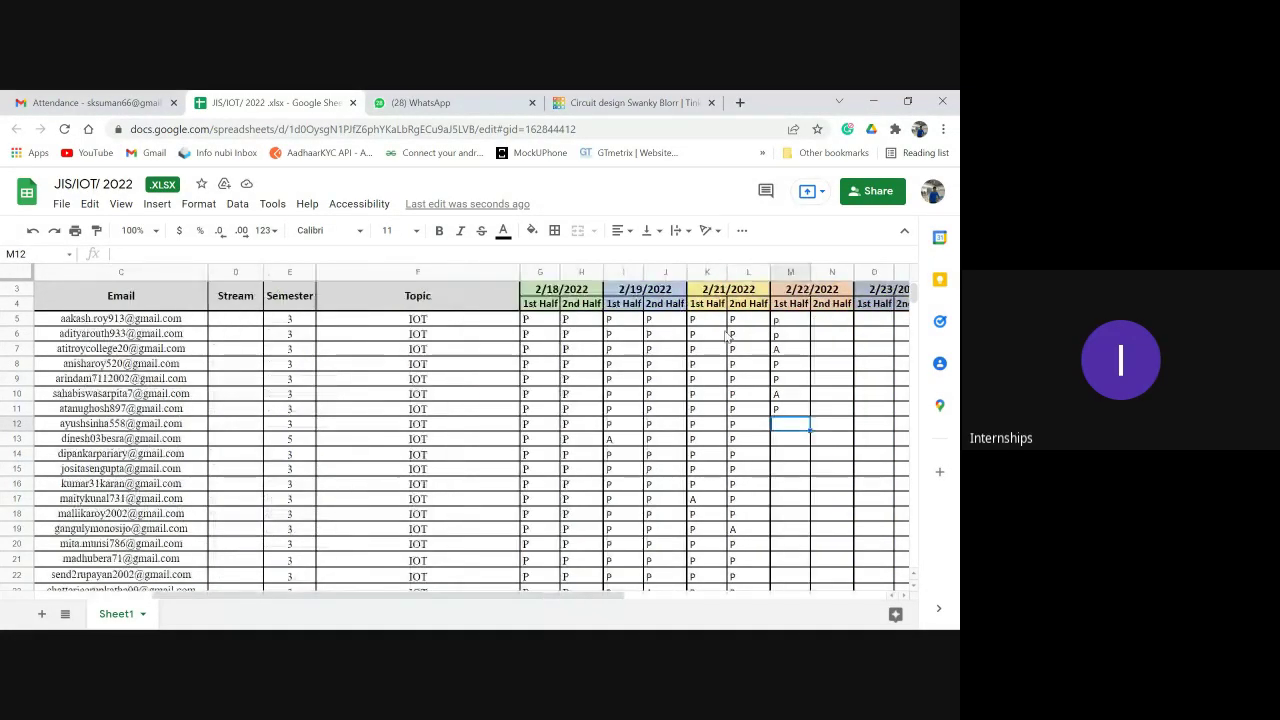
# Change the 2/22/2022 first-half attendance mark in cell M7 to P.
pyautogui.click(778, 349)
pyautogui.doubleClick(778, 349)
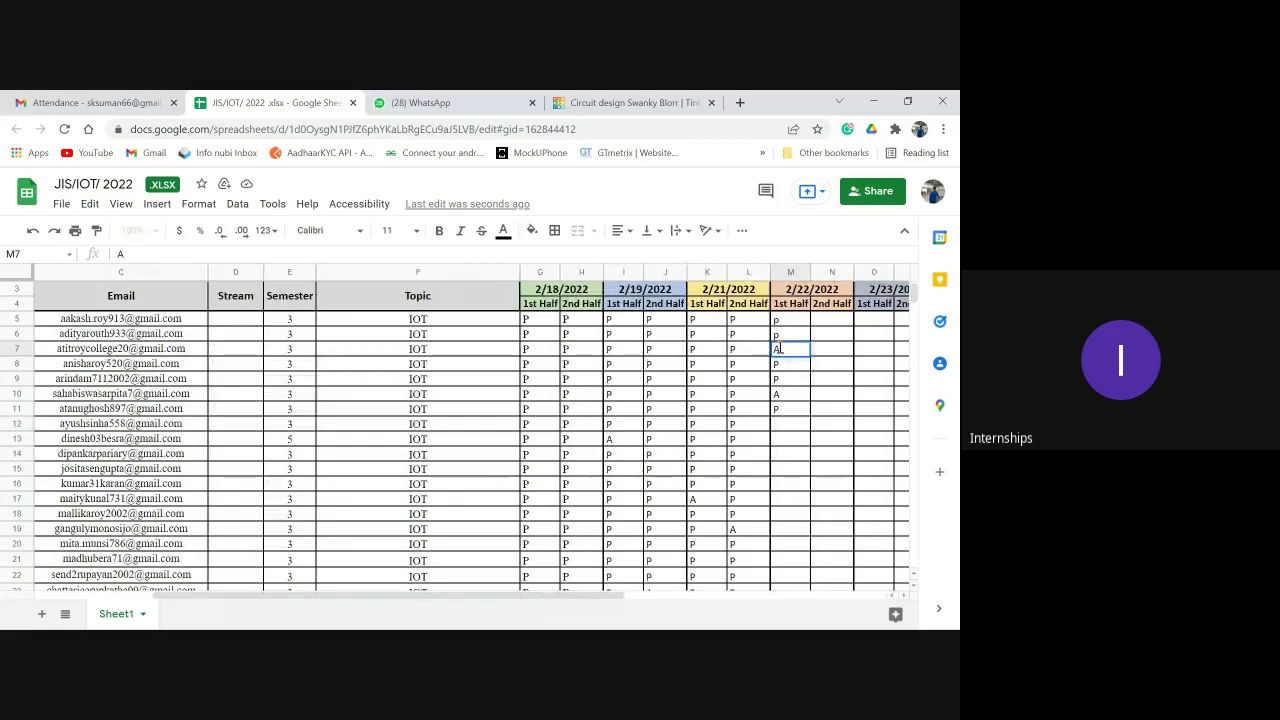
pyautogui.press('BackSpace')
pyautogui.write('P')
# Check the student's name in row 12 and enter P in cell M12 for the 2/22/2022 first half.
pyautogui.hscroll(-2, 190, 408)
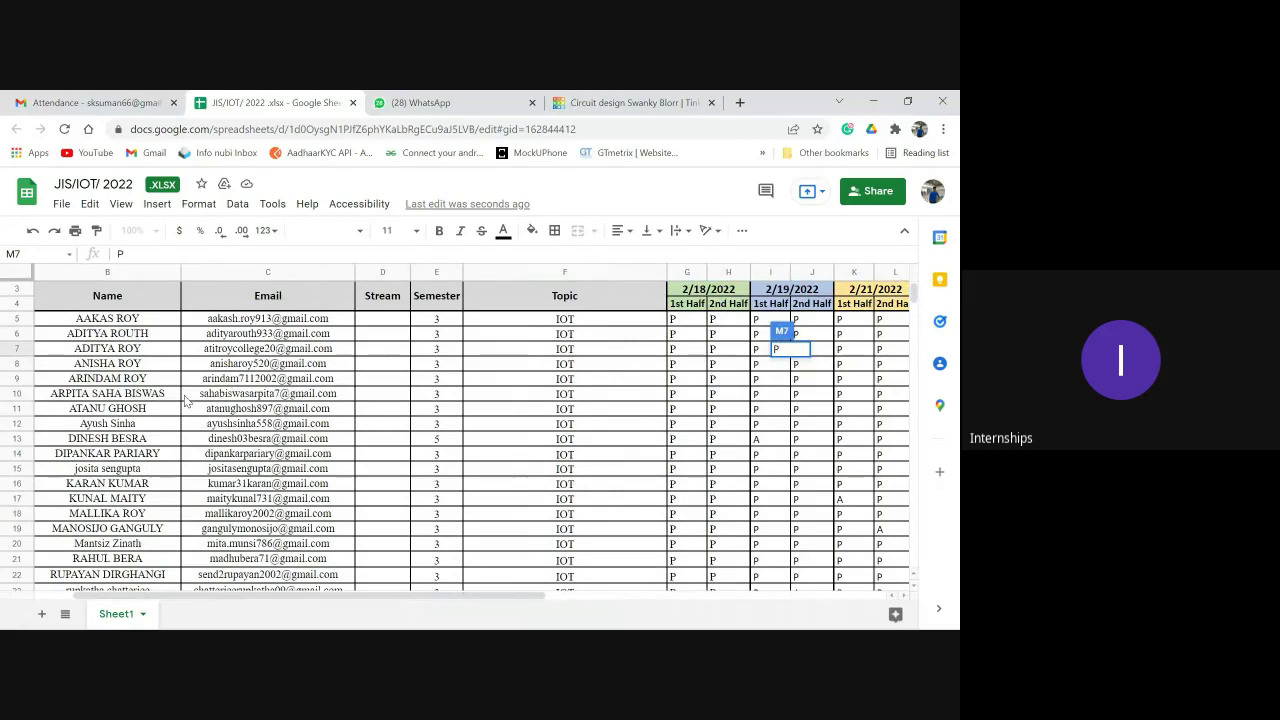
pyautogui.hscroll(2, 185, 401)
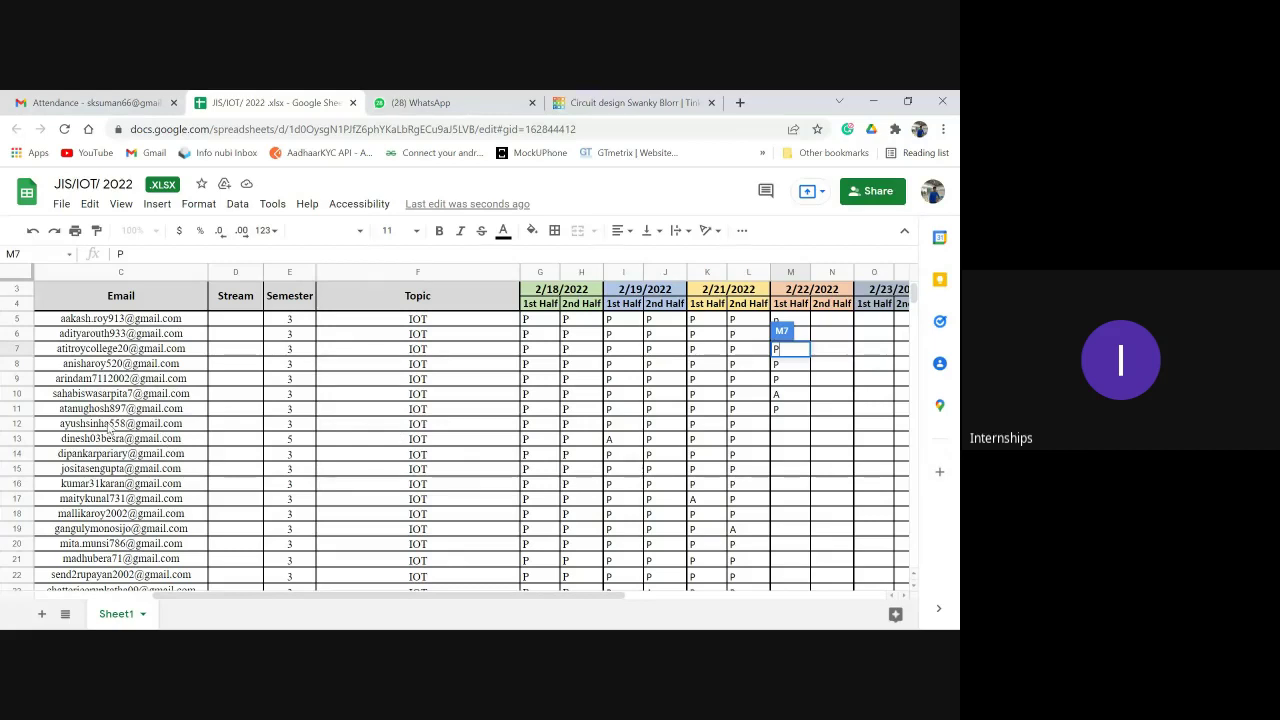
pyautogui.moveTo(80, 428)
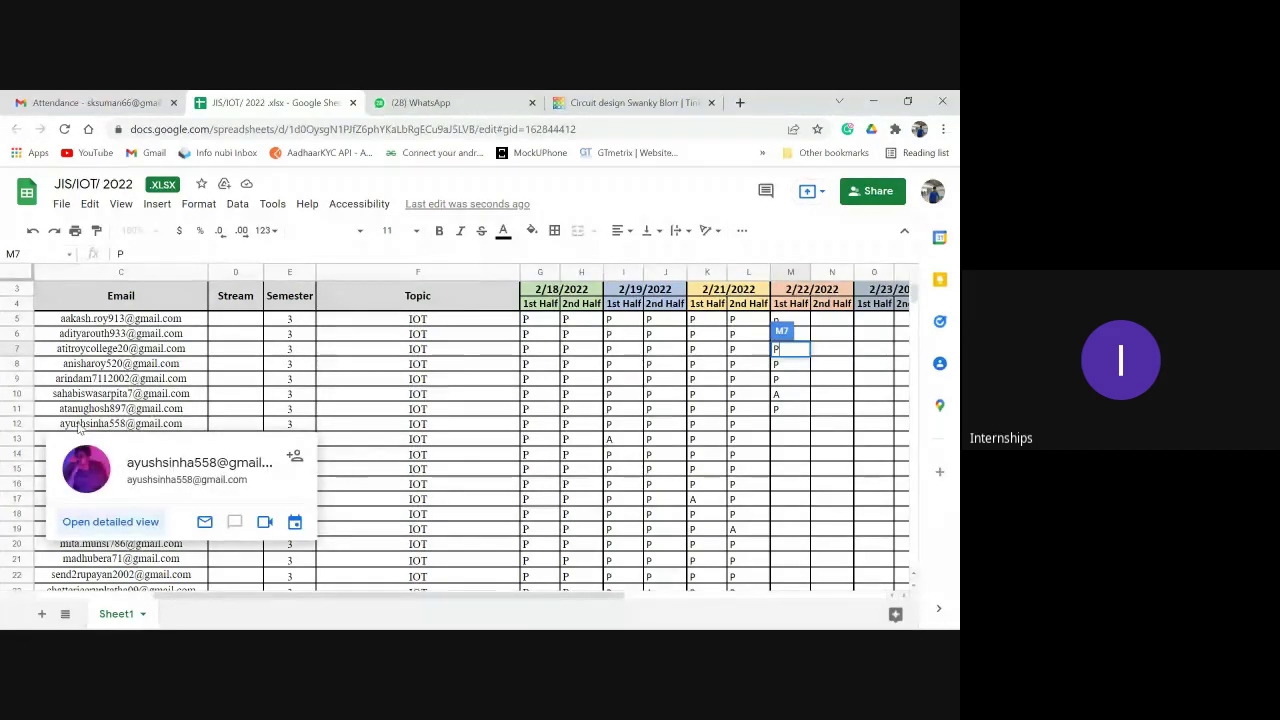
pyautogui.click(50, 427)
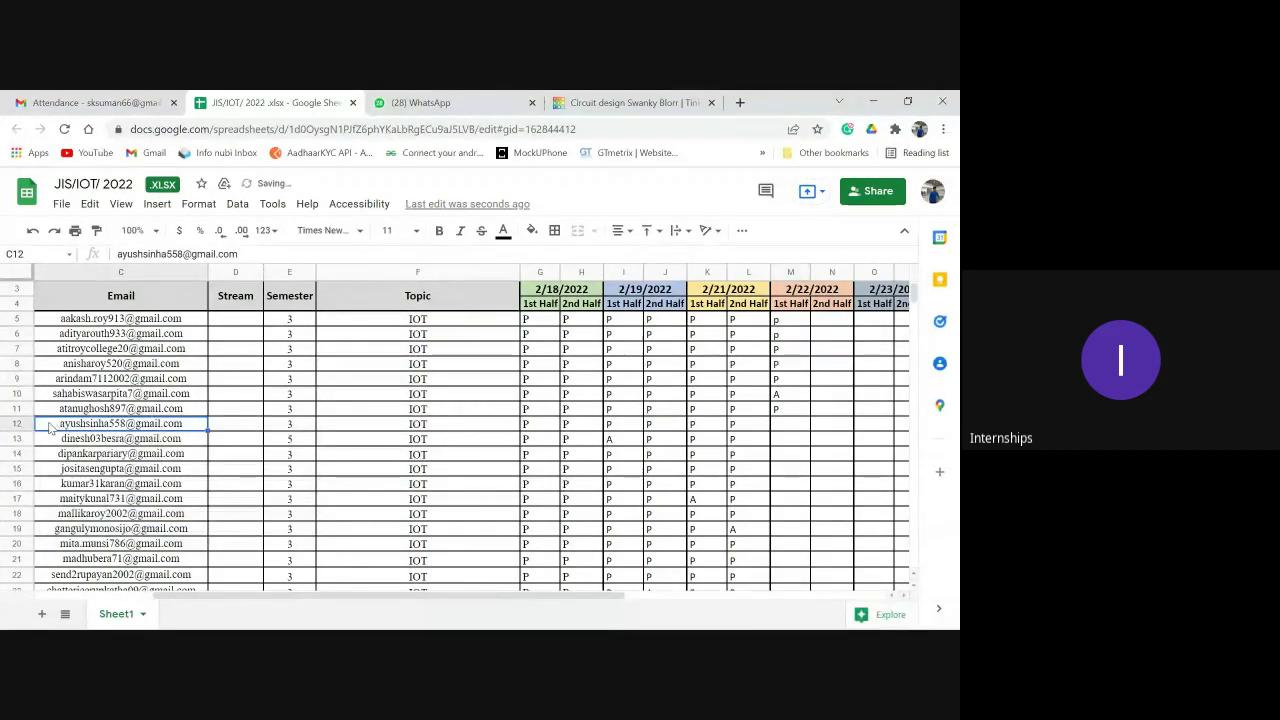
pyautogui.press('Left')
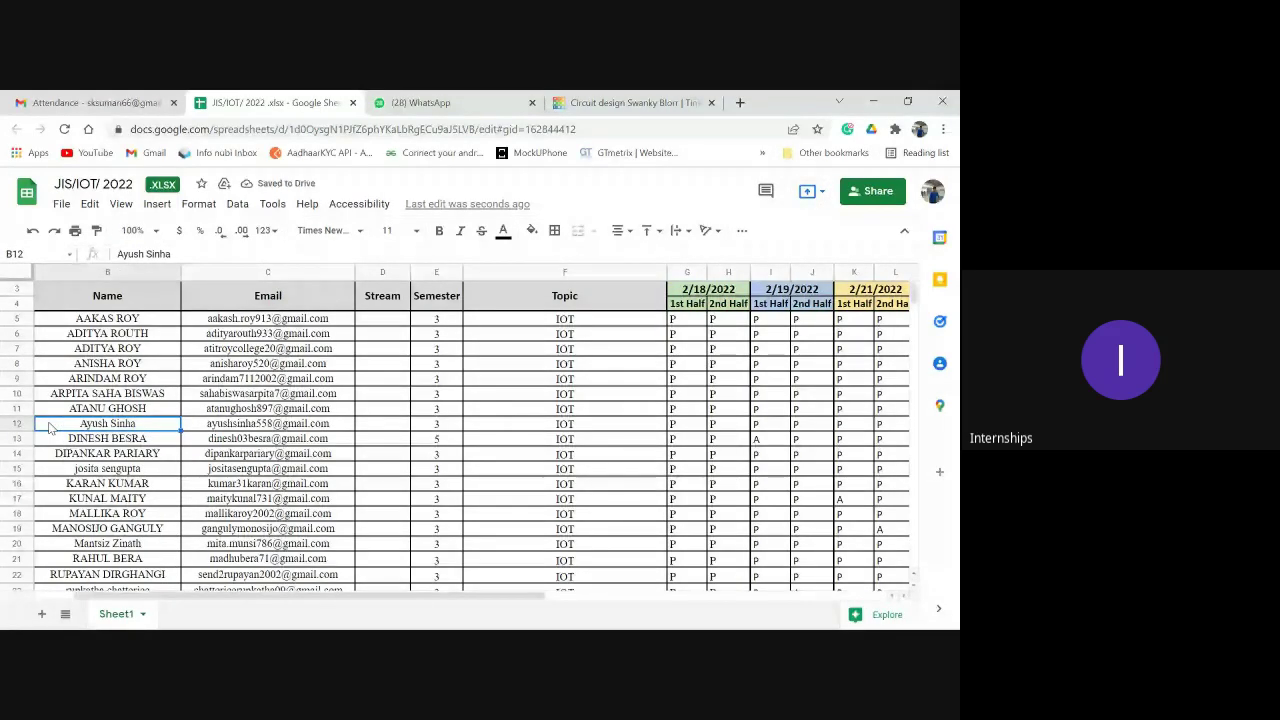
pyautogui.press('Right')
pyautogui.press('Right')
pyautogui.press('Right')
pyautogui.press('Right')
pyautogui.press('Right')
pyautogui.press('Right')
pyautogui.press('Right')
pyautogui.press('Right')
pyautogui.press('Right')
pyautogui.press('Right')
pyautogui.press('Right')
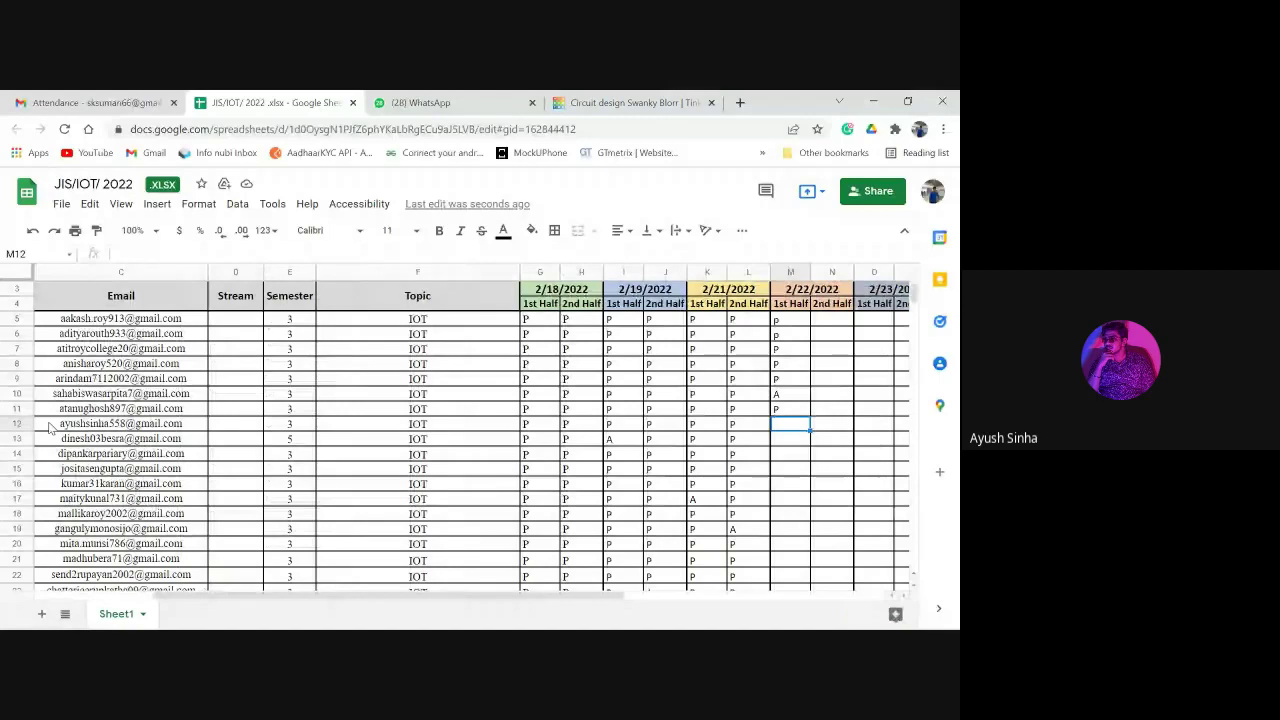
pyautogui.write('P')
pyautogui.press('Return')
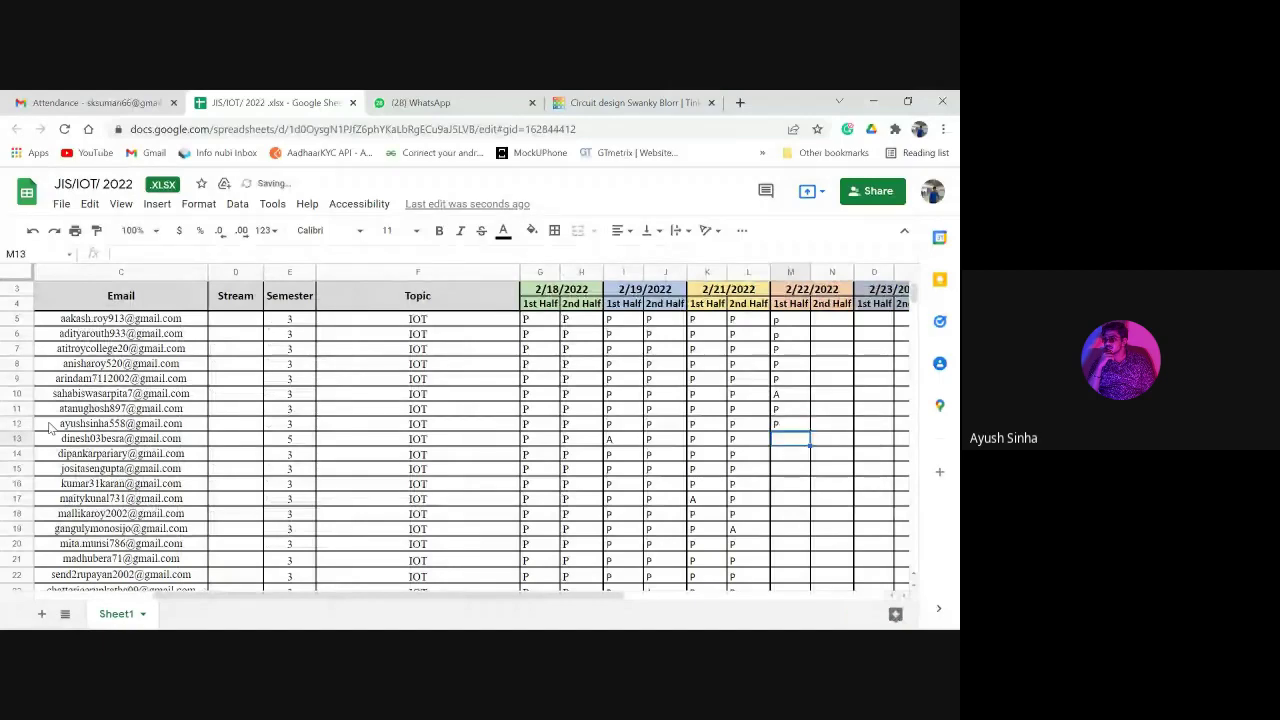
# Check the student's name in row 13 and enter A in cell M13 for the 2/22/2022 first half.
pyautogui.press('Home')
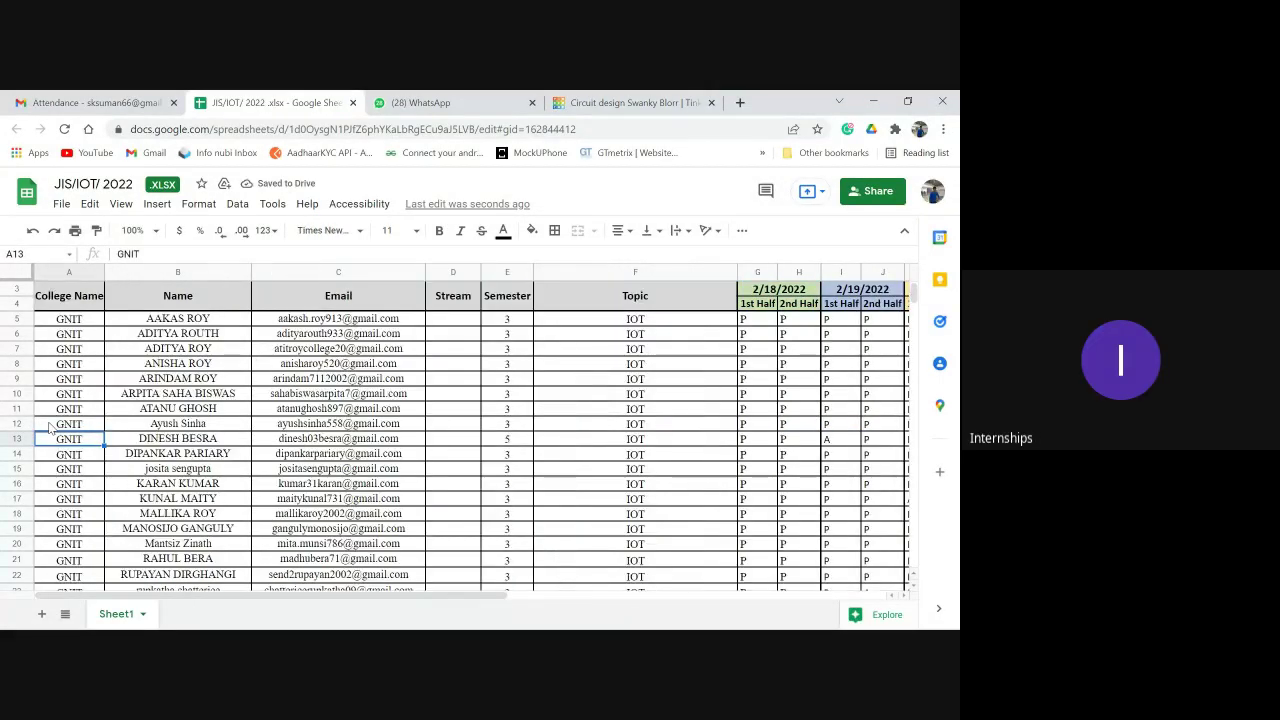
pyautogui.press('Right')
pyautogui.press('Right')
pyautogui.press('Right')
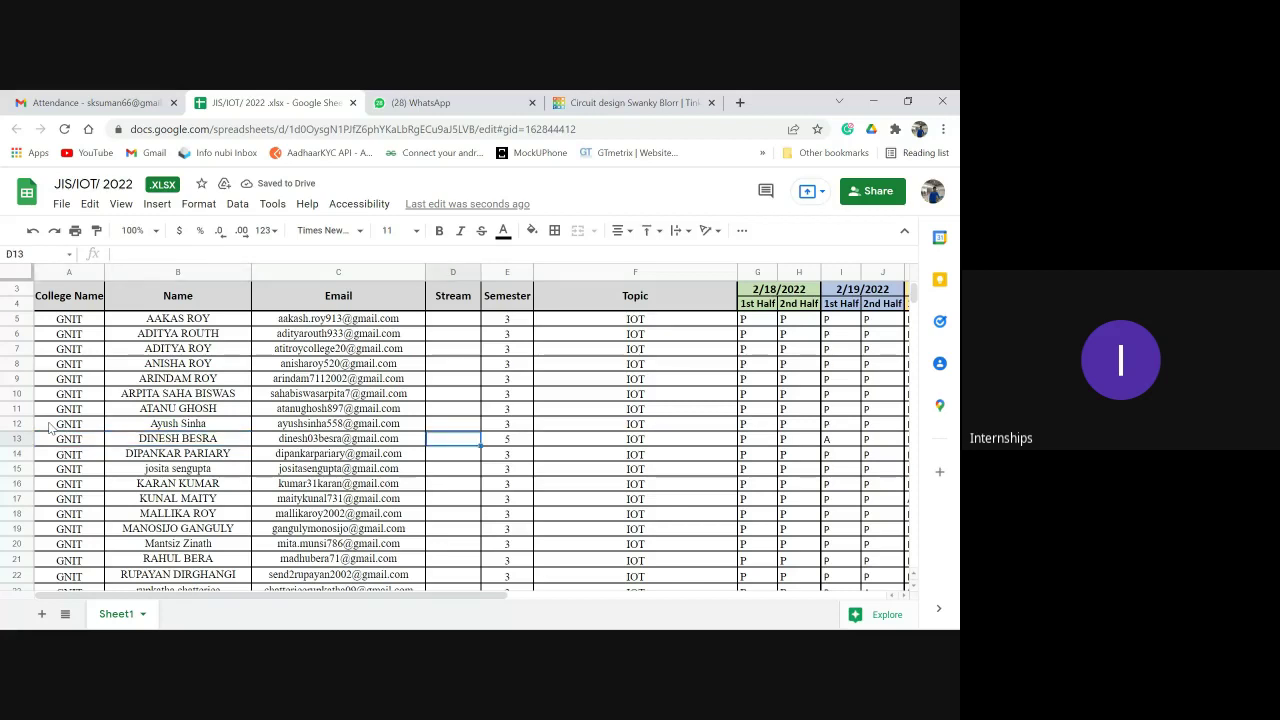
pyautogui.press('Right')
pyautogui.press('Right')
pyautogui.press('Right')
pyautogui.press('Right')
pyautogui.press('Right')
pyautogui.press('Right')
pyautogui.press('Right')
pyautogui.press('Right')
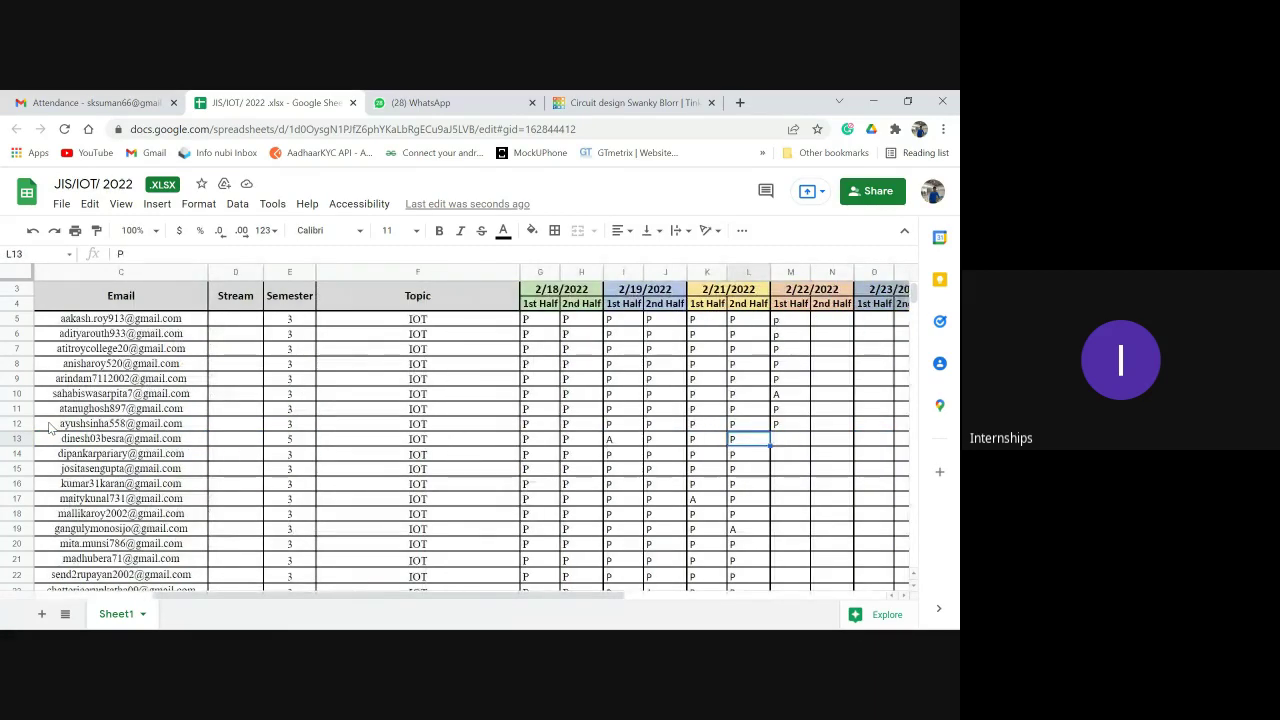
pyautogui.press('Right')
pyautogui.write('A')
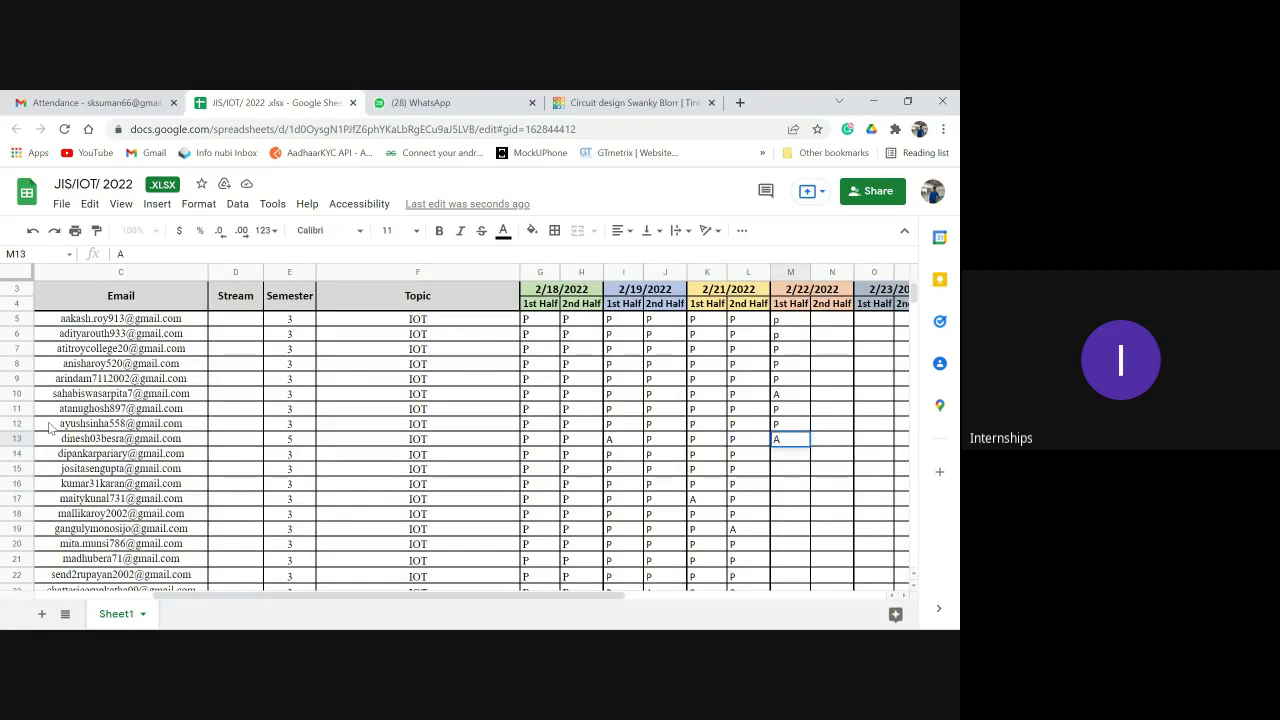
pyautogui.press('Return')
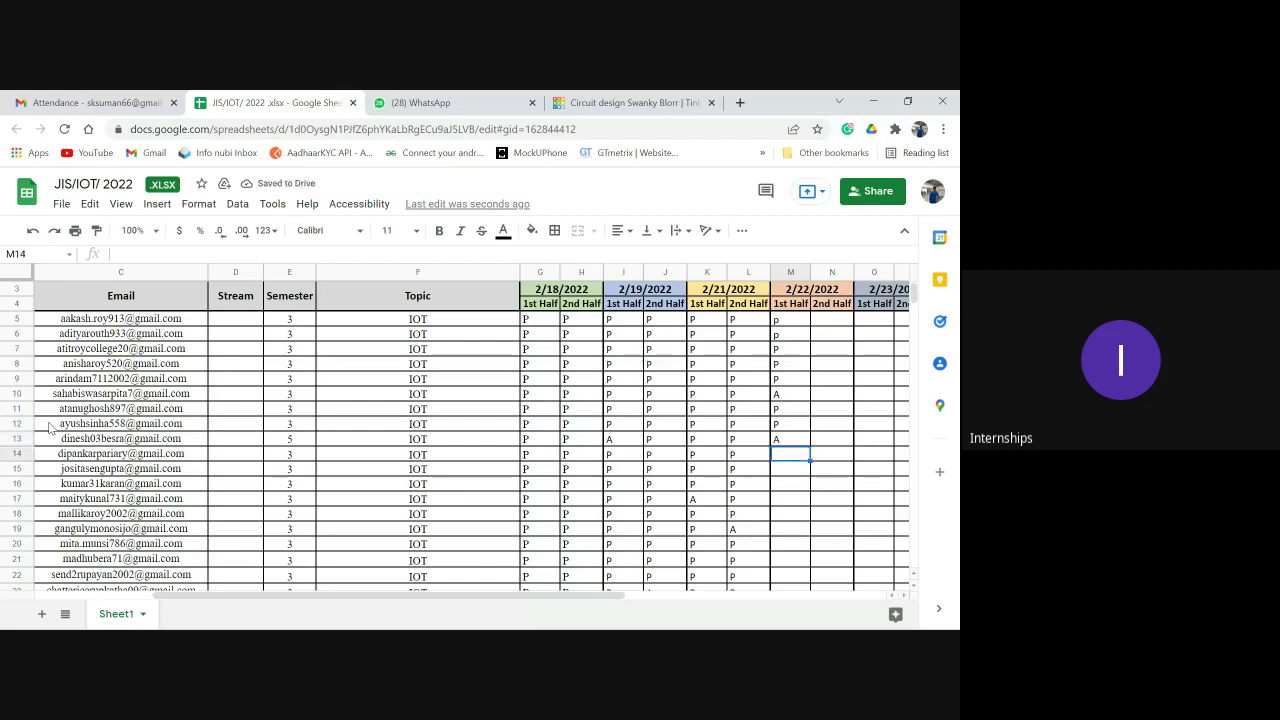
# Check the student's name in row 14 and enter P in cell M14 for the 2/22/2022 first half.
pyautogui.press('Home')
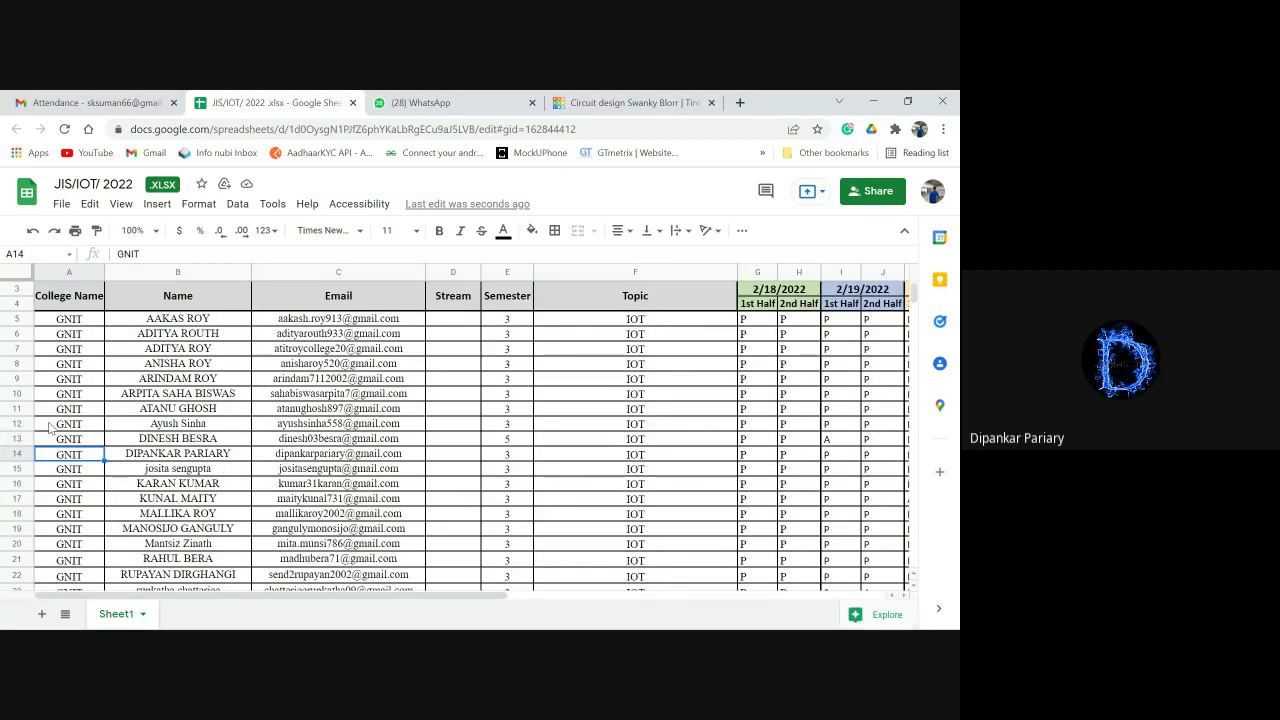
pyautogui.press('Right')
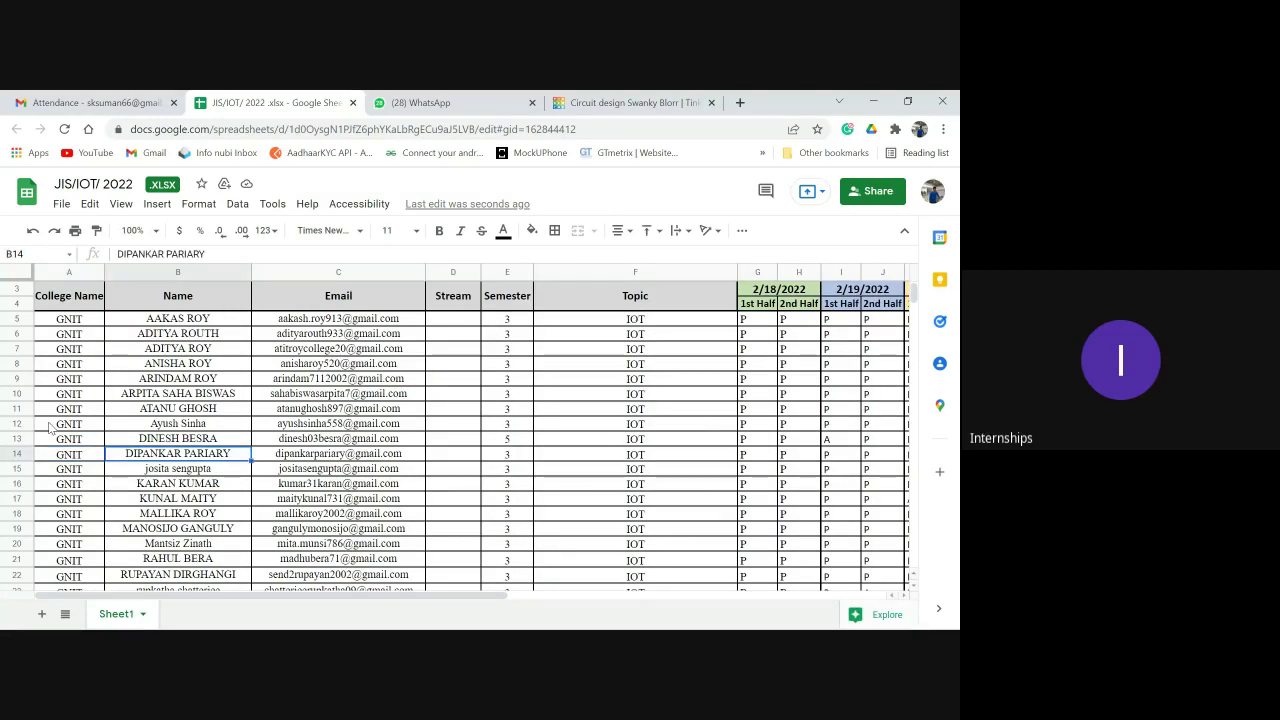
pyautogui.press('Right')
pyautogui.press('Right')
pyautogui.press('Right')
pyautogui.press('Right')
pyautogui.press('Right')
pyautogui.press('Right')
pyautogui.press('Right')
pyautogui.press('Right')
pyautogui.press('Right')
pyautogui.press('Right')
pyautogui.press('Right')
pyautogui.write('P')
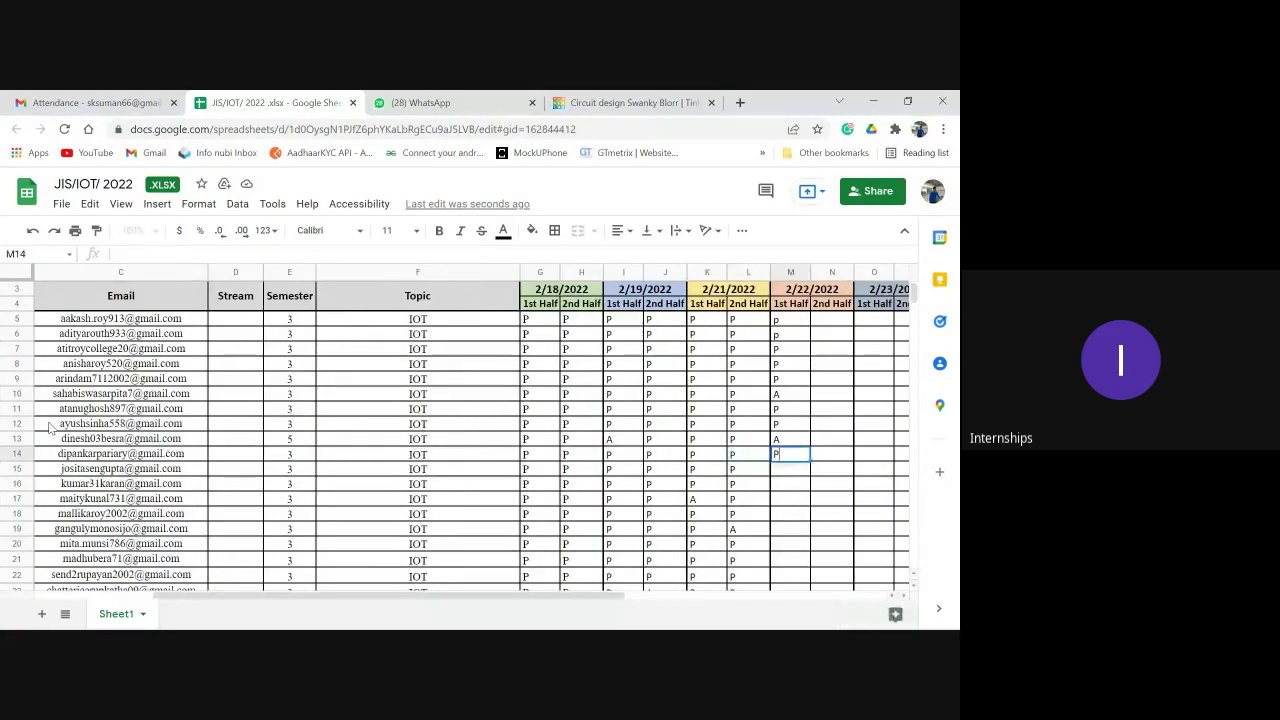
pyautogui.press('Return')
pyautogui.press('Left')
pyautogui.press('Left')
pyautogui.press('Left')
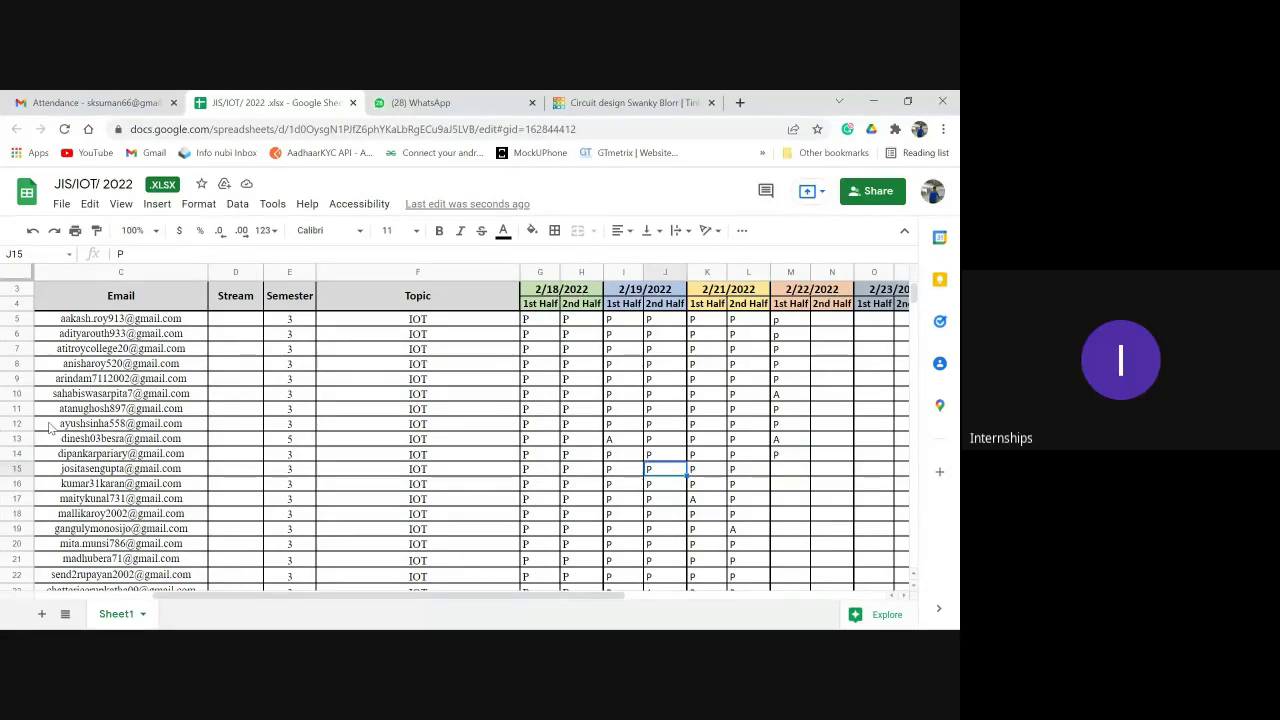
# Switch to the Google Meet call and read the latest in-call chat messages from the students.
pyautogui.moveTo(368, 622)
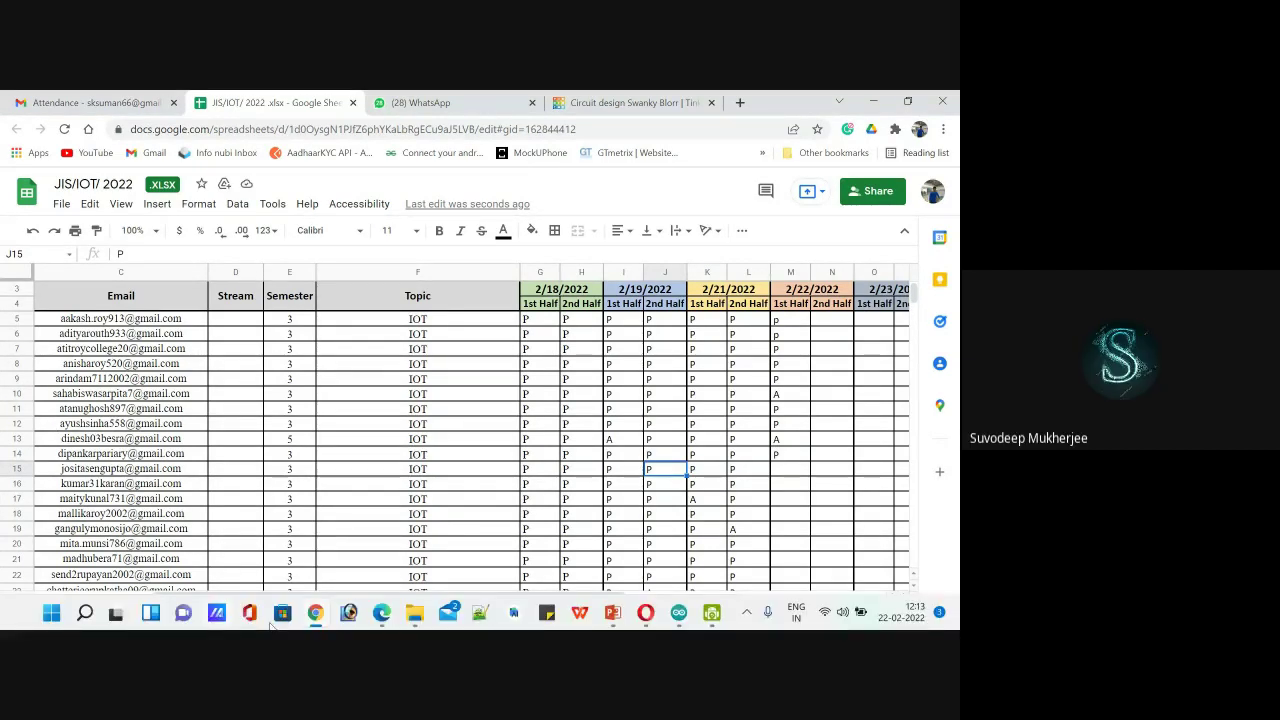
pyautogui.click(320, 510)
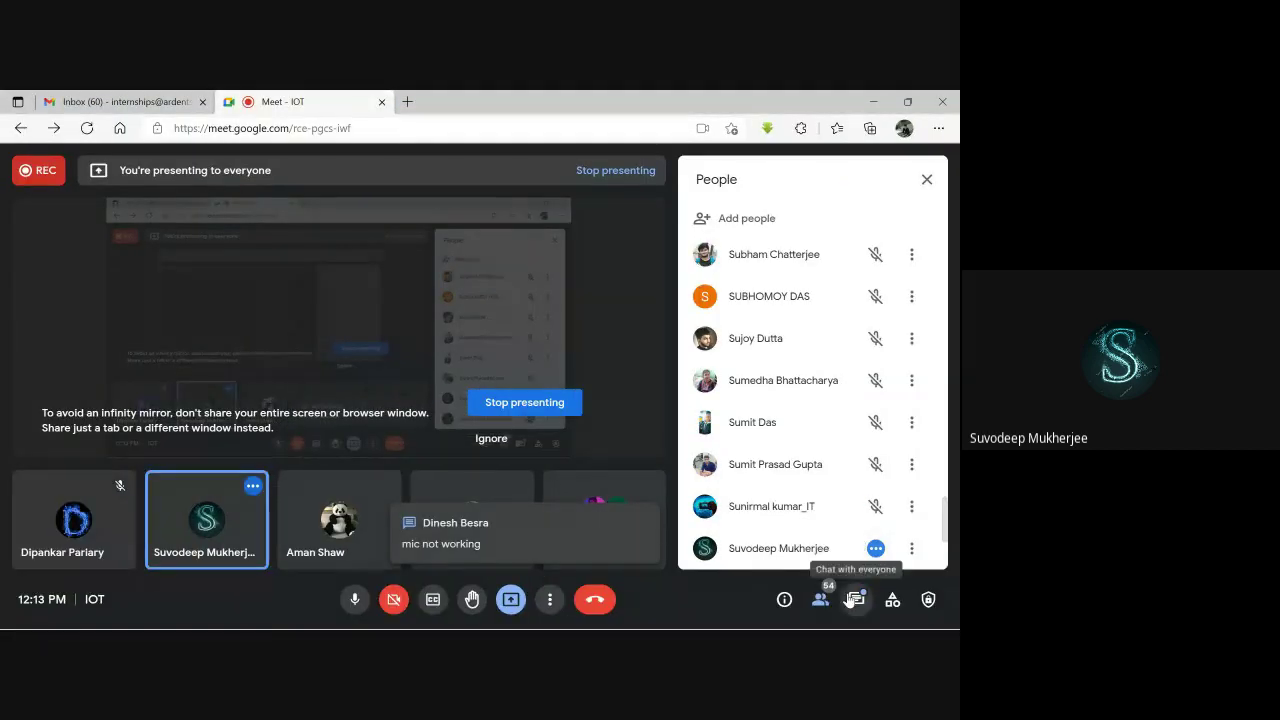
pyautogui.click(852, 599)
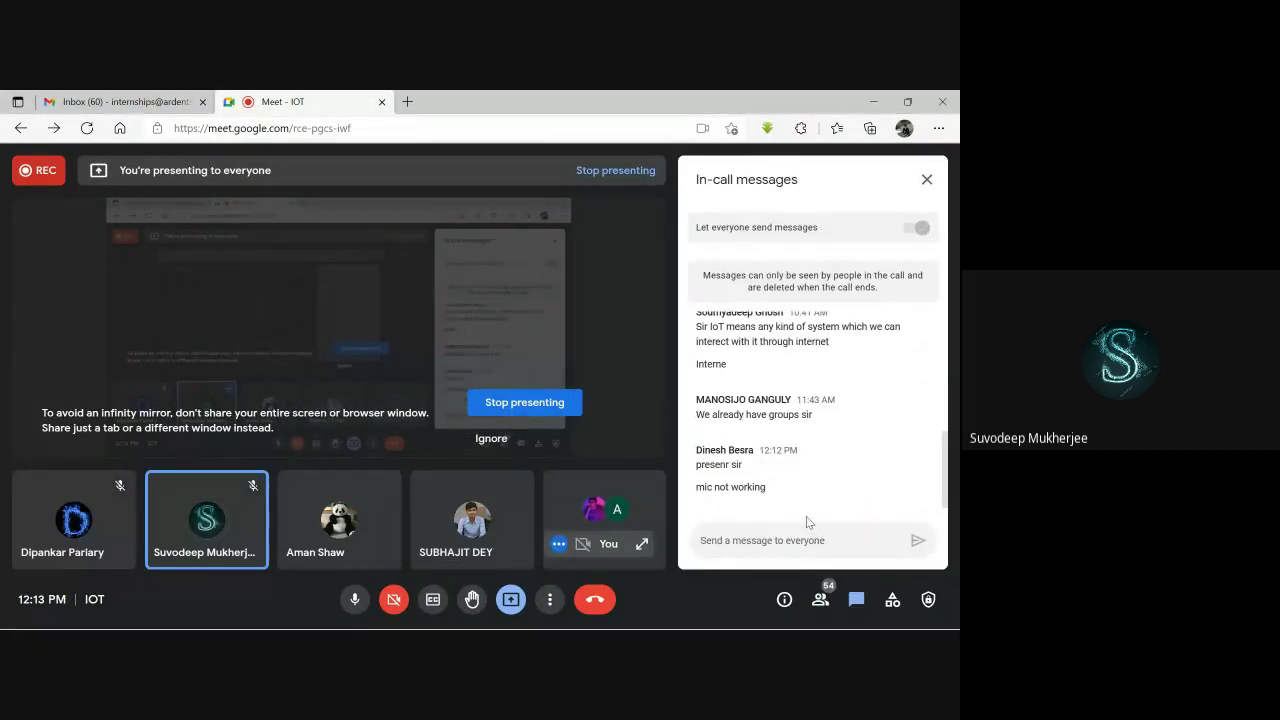
# Return to the attendance spreadsheet in Chrome and change the 2/22/2022 first-half mark in cell M13 to P.
pyautogui.moveTo(484, 622)
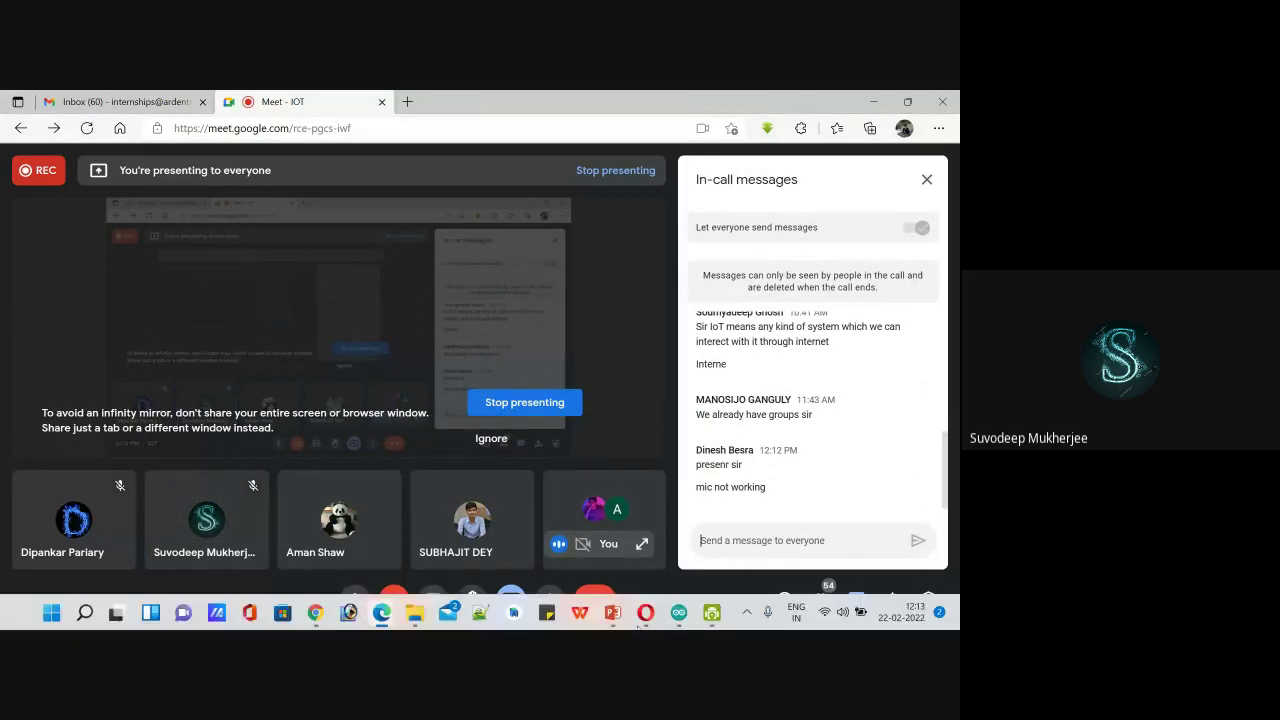
pyautogui.click(316, 613)
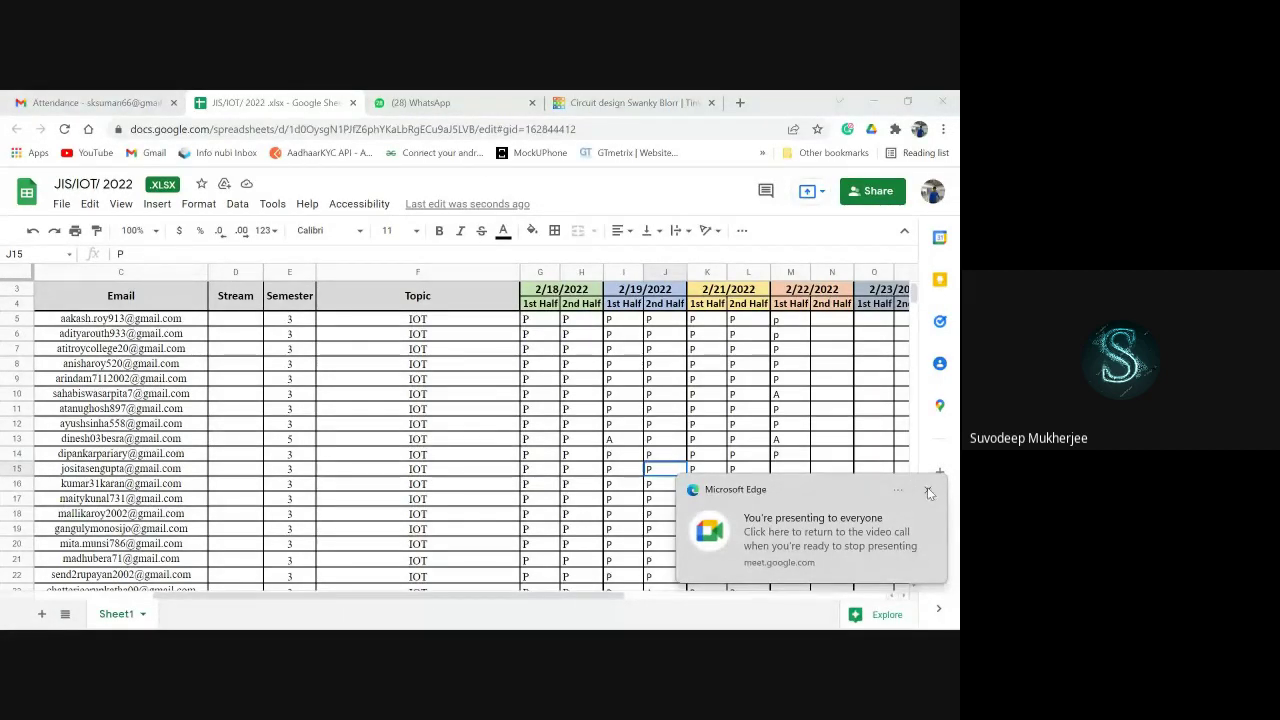
pyautogui.click(928, 490)
pyautogui.click(787, 441)
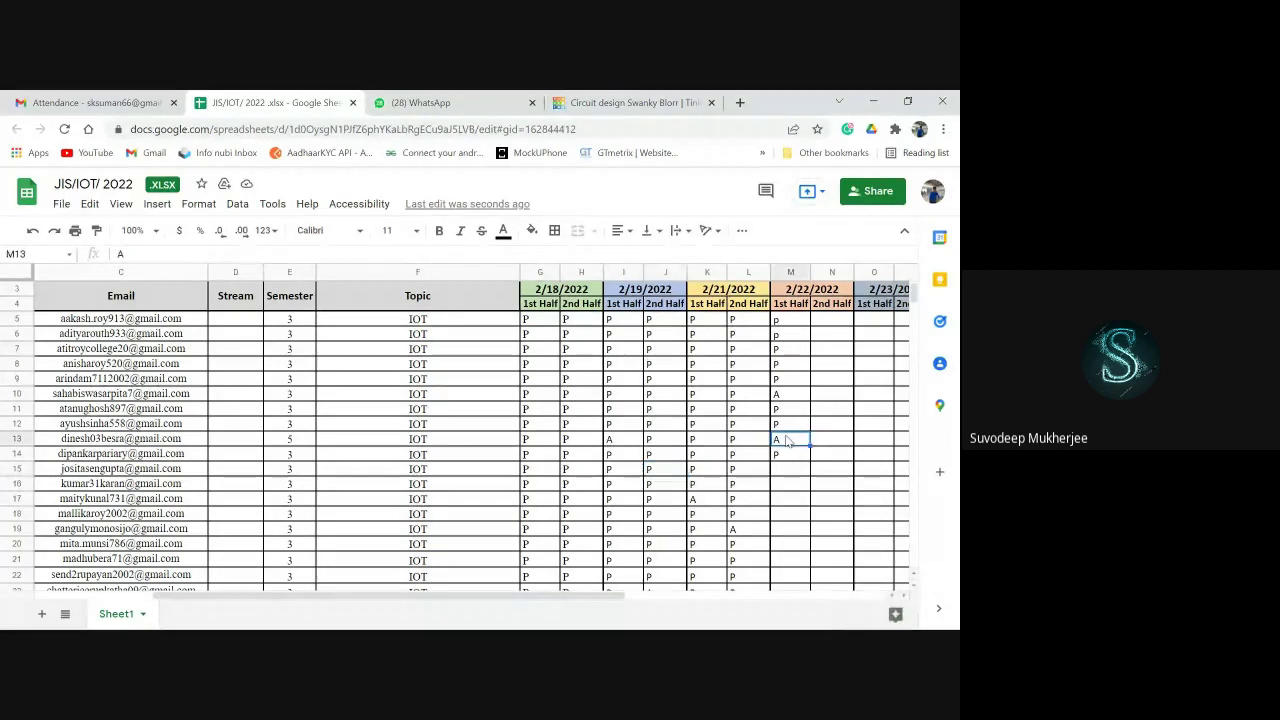
pyautogui.doubleClick(787, 440)
pyautogui.press('BackSpace')
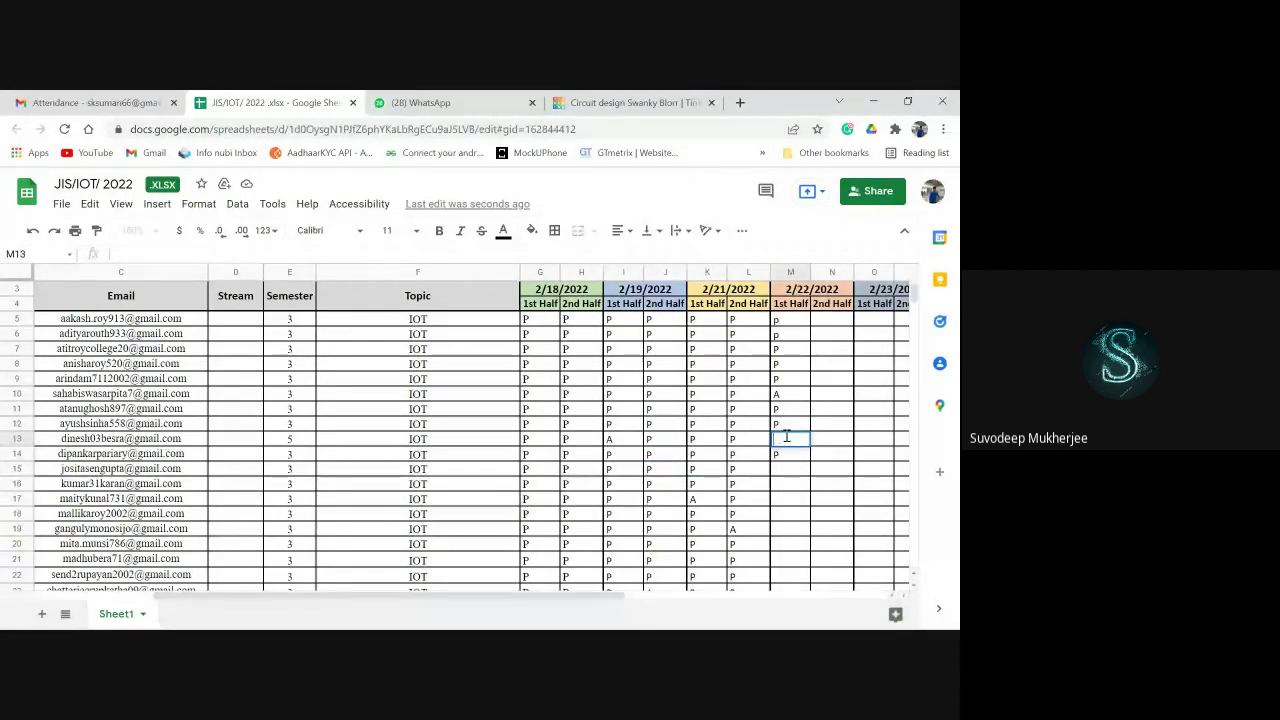
pyautogui.write('P')
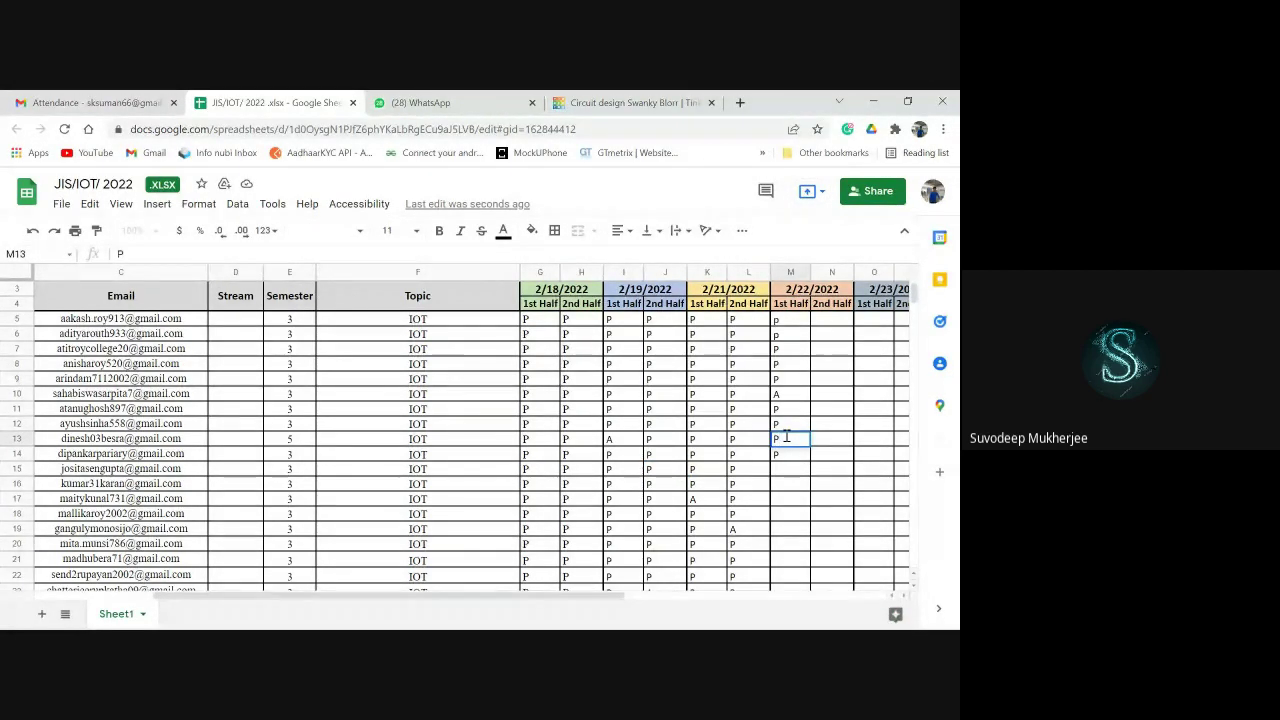
pyautogui.press('XF86MonBrightnessUp')
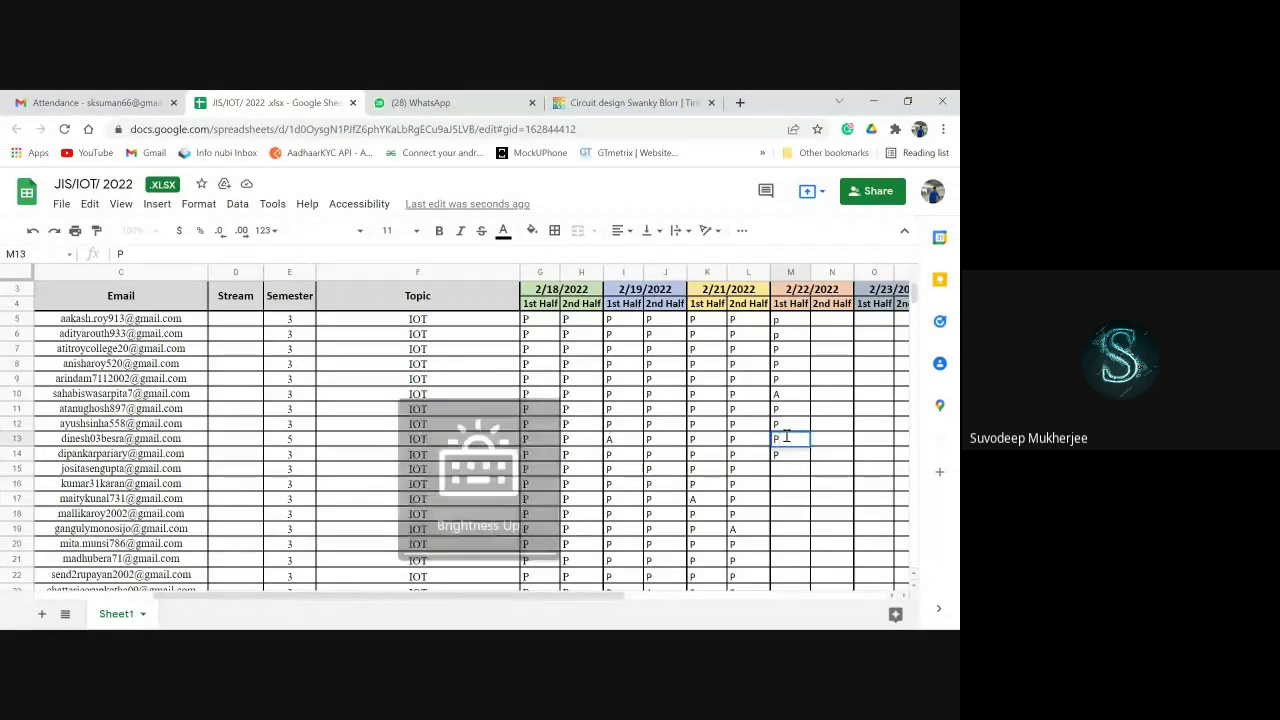
pyautogui.click(789, 472)
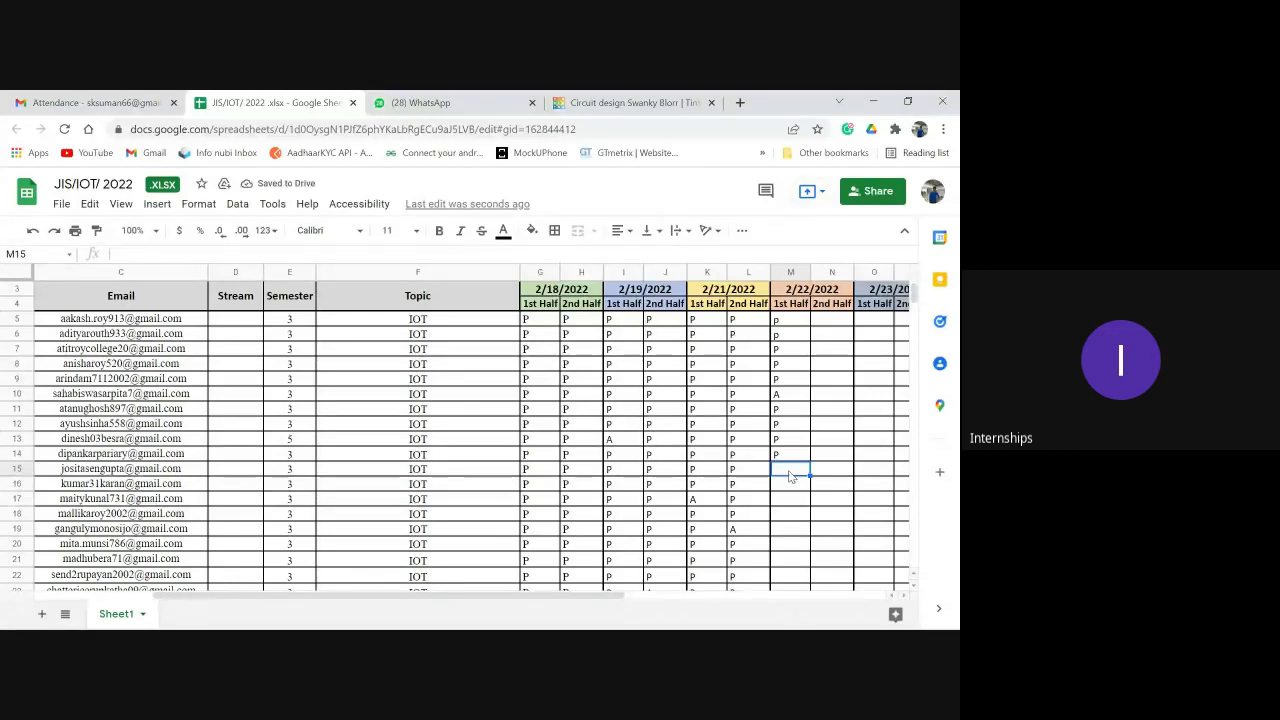
# Check the student's name in row 15 and enter P in cell M15 for the 2/22/2022 first half.
pyautogui.doubleClick(790, 472)
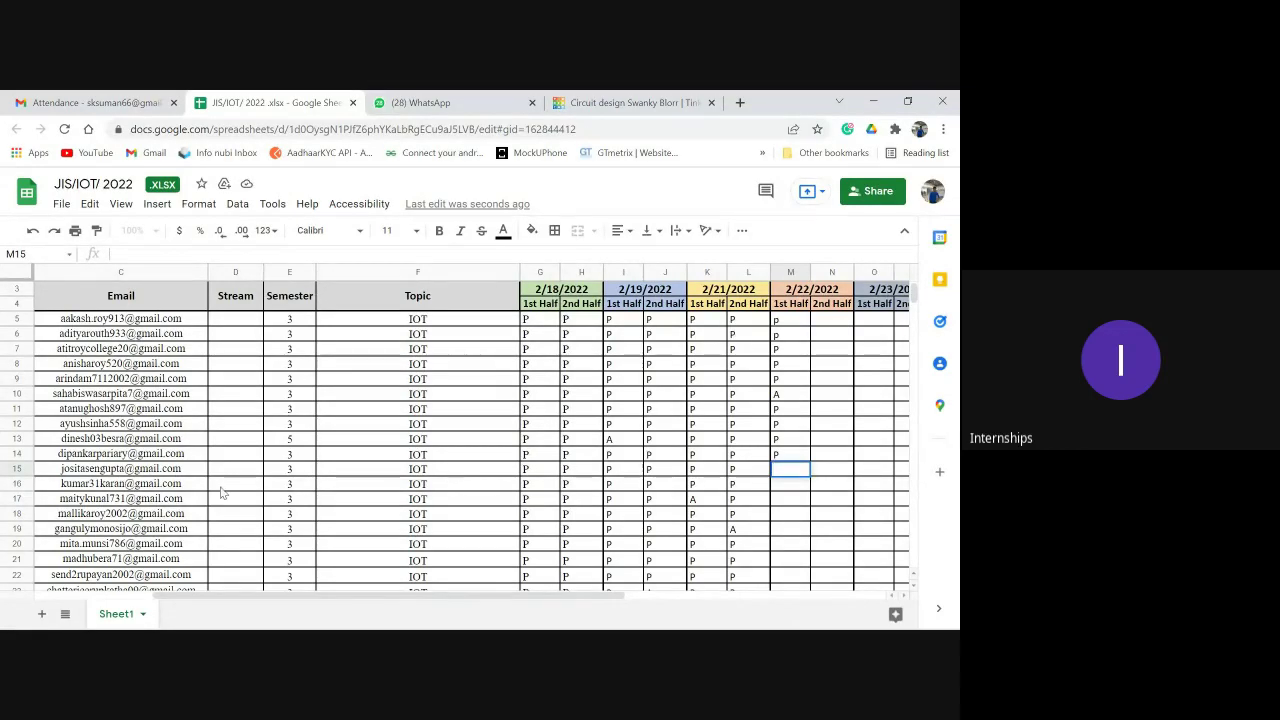
pyautogui.click(177, 473)
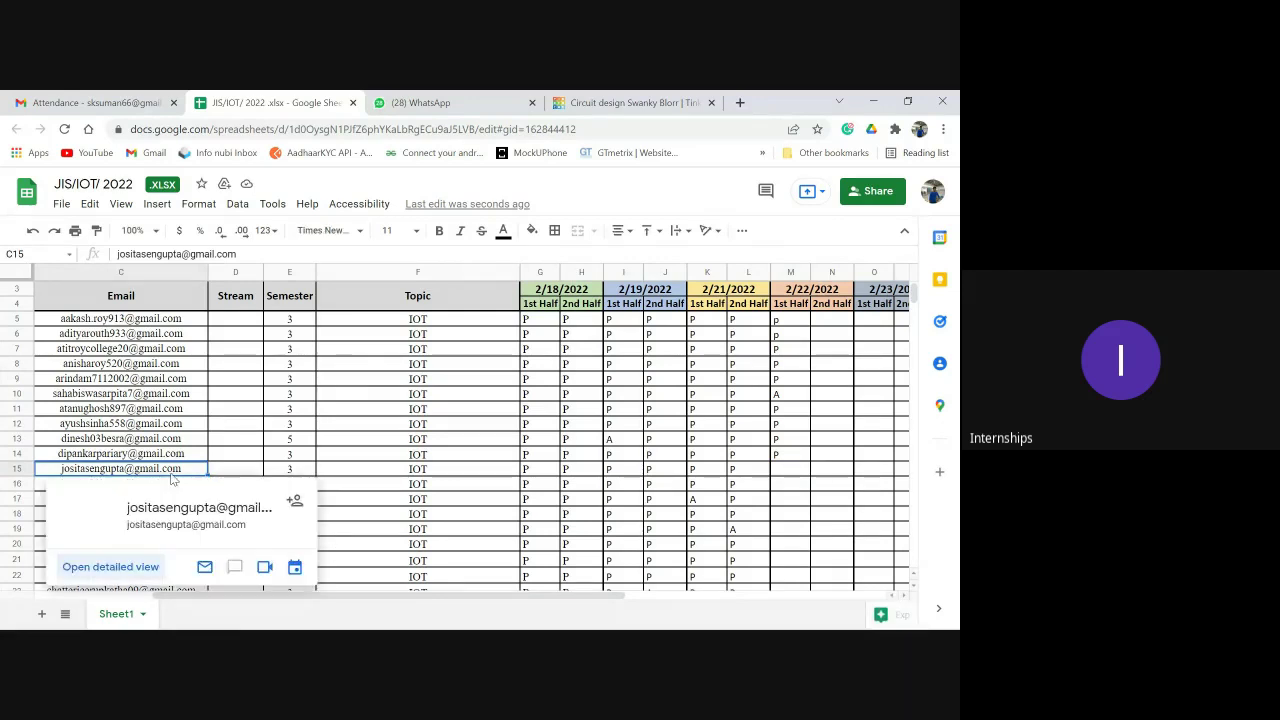
pyautogui.press('Left')
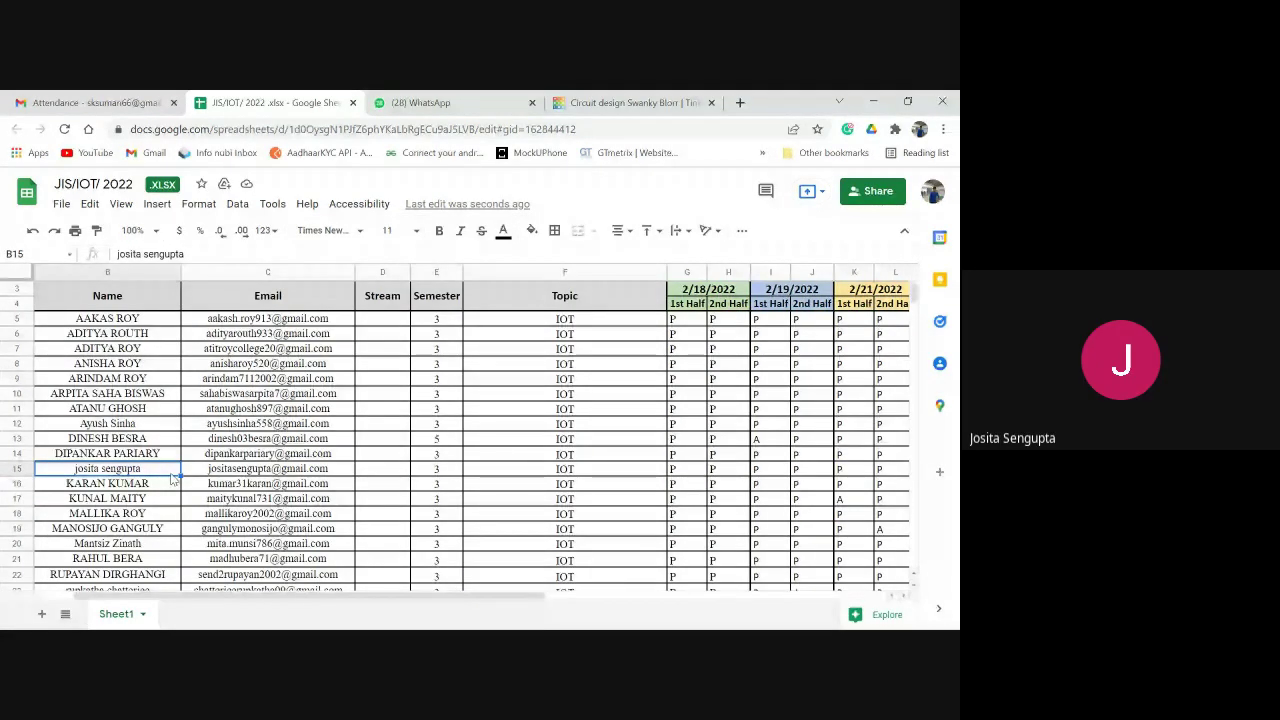
pyautogui.press('Right')
pyautogui.press('Right')
pyautogui.press('Right')
pyautogui.press('Right')
pyautogui.press('Right')
pyautogui.press('Right')
pyautogui.press('Right')
pyautogui.press('Right')
pyautogui.press('Right')
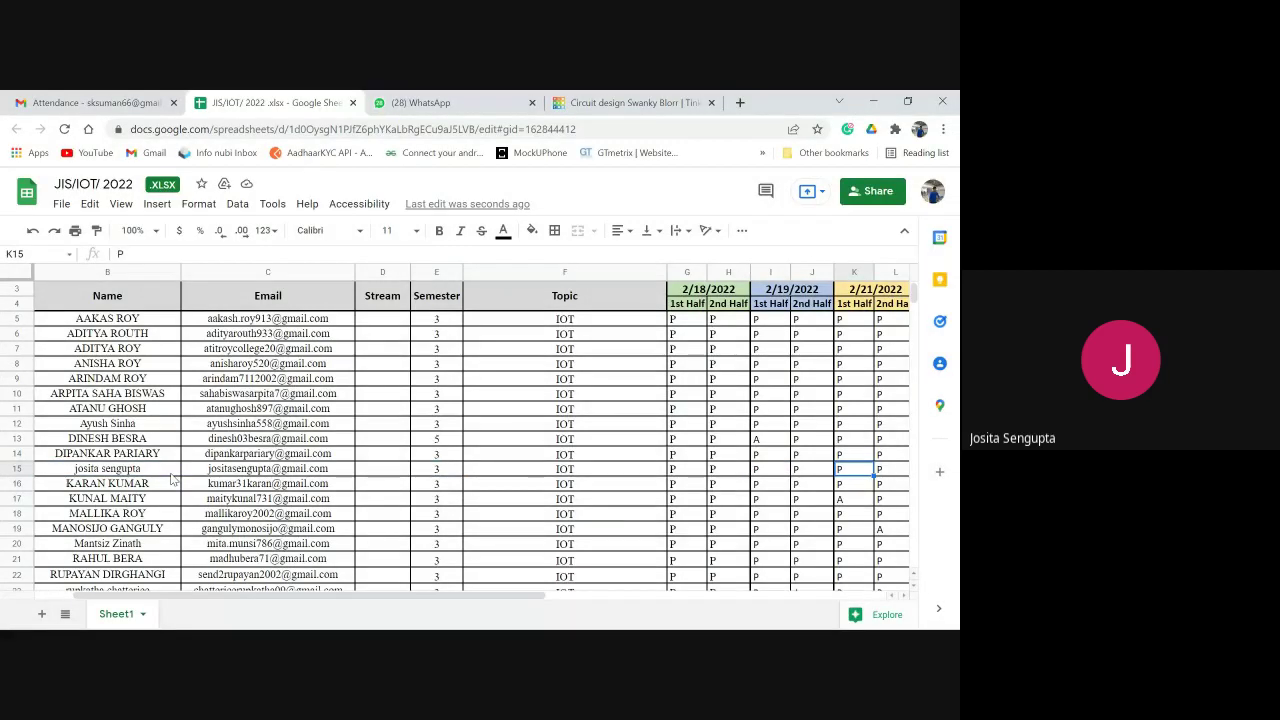
pyautogui.press('Right')
pyautogui.press('Right')
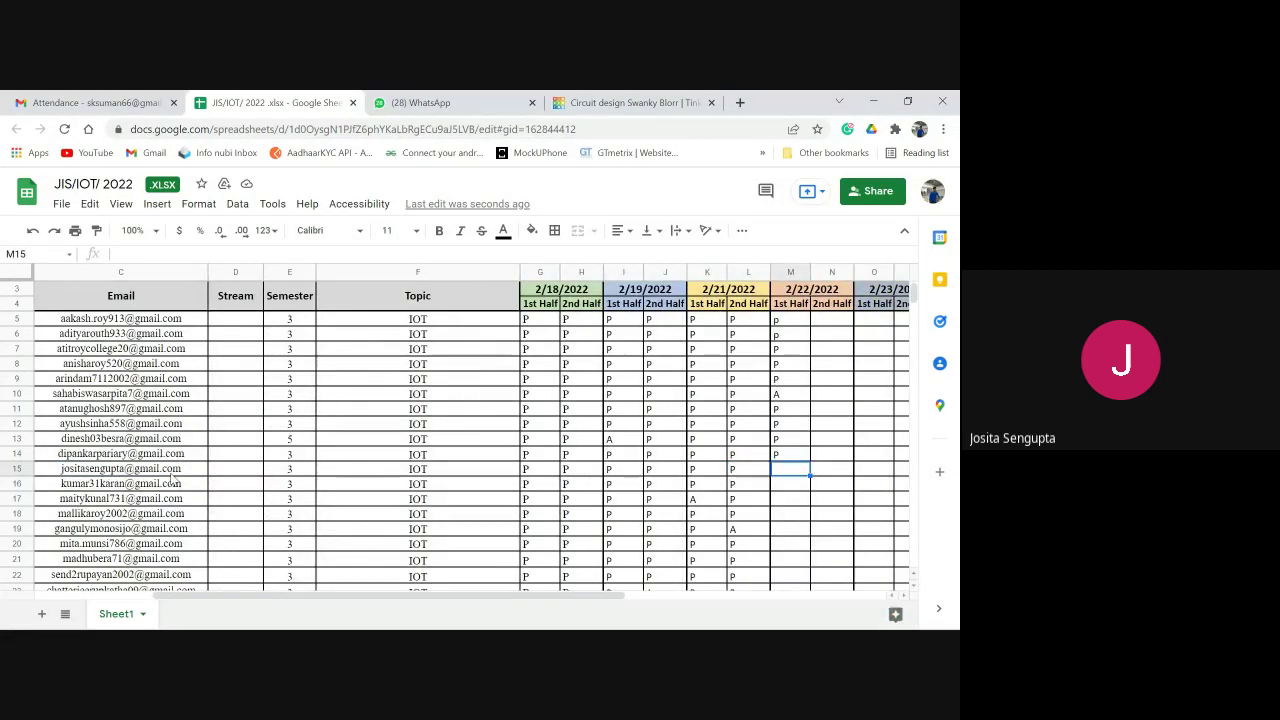
pyautogui.write('P')
pyautogui.press('Return')
# Check the student's name in row 16 and enter P in cell M16 for the 2/22/2022 first half.
pyautogui.press('Left')
pyautogui.press('Left')
pyautogui.press('Left')
pyautogui.press('Left')
pyautogui.press('Left')
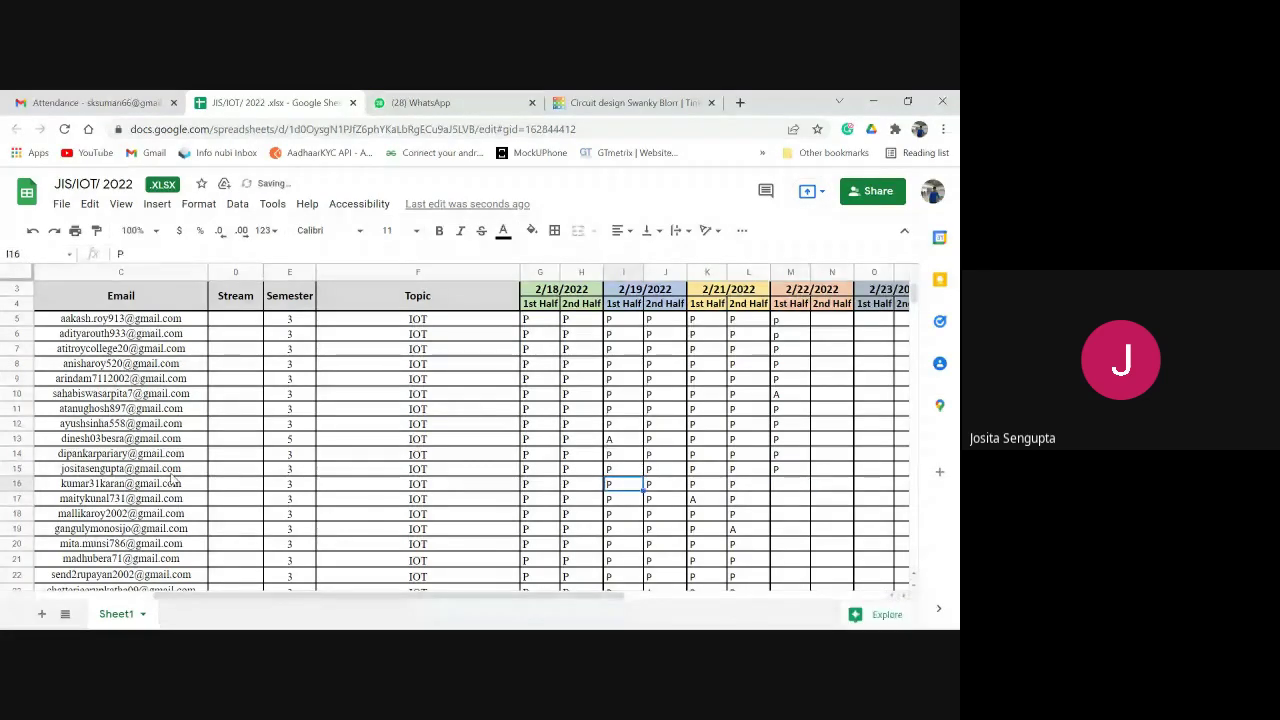
pyautogui.click(173, 481)
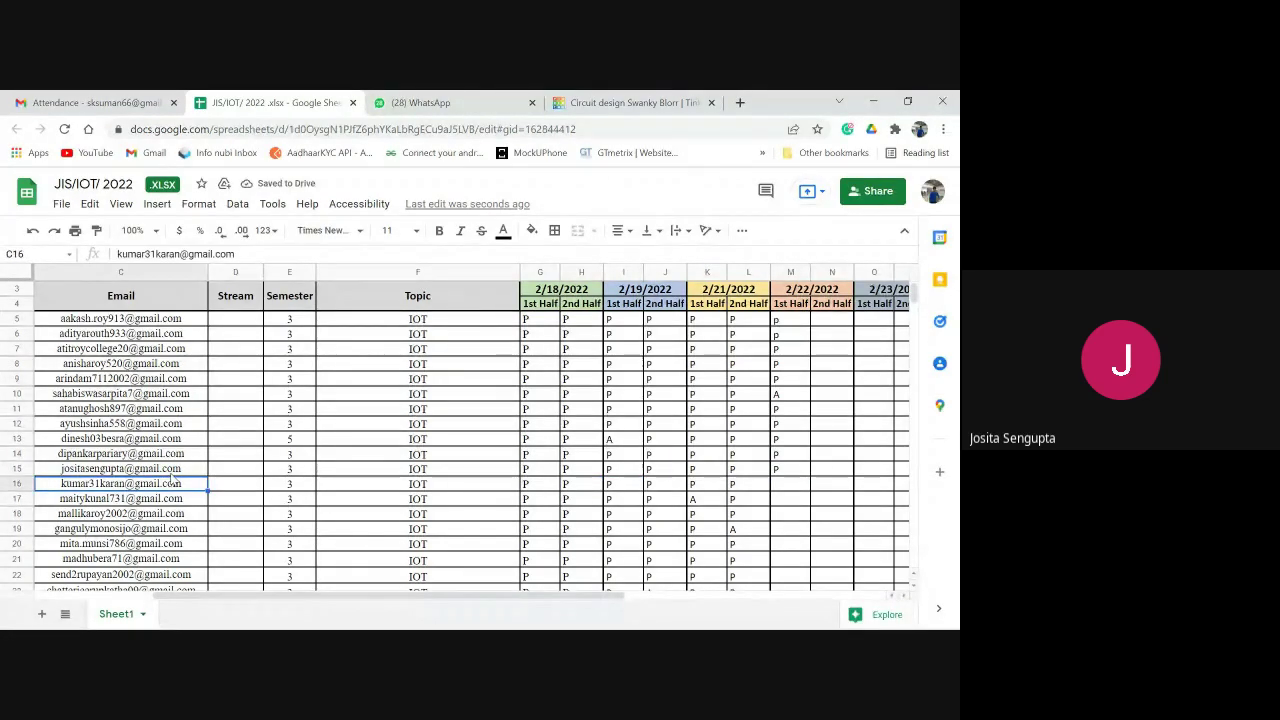
pyautogui.press('Left')
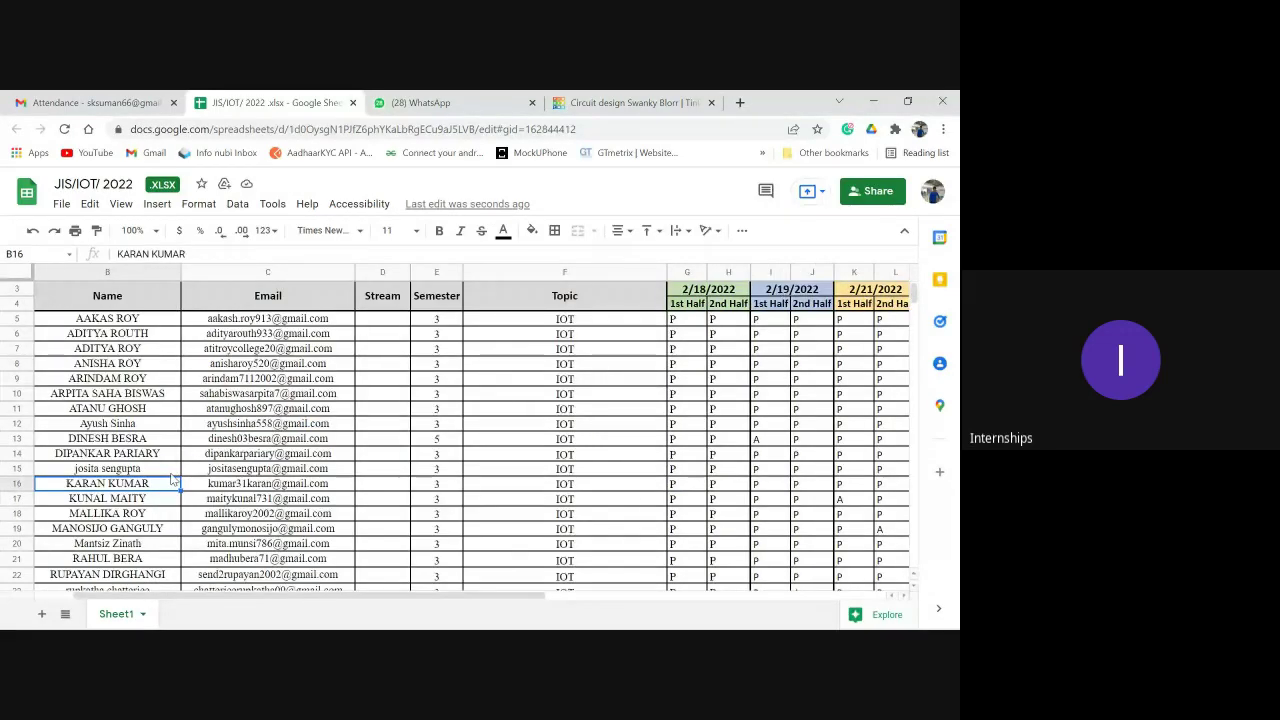
pyautogui.press('Right')
pyautogui.press('Right')
pyautogui.press('Right')
pyautogui.press('Right')
pyautogui.press('Right')
pyautogui.press('Right')
pyautogui.press('Right')
pyautogui.press('Right')
pyautogui.press('Right')
pyautogui.press('Right')
pyautogui.press('Right')
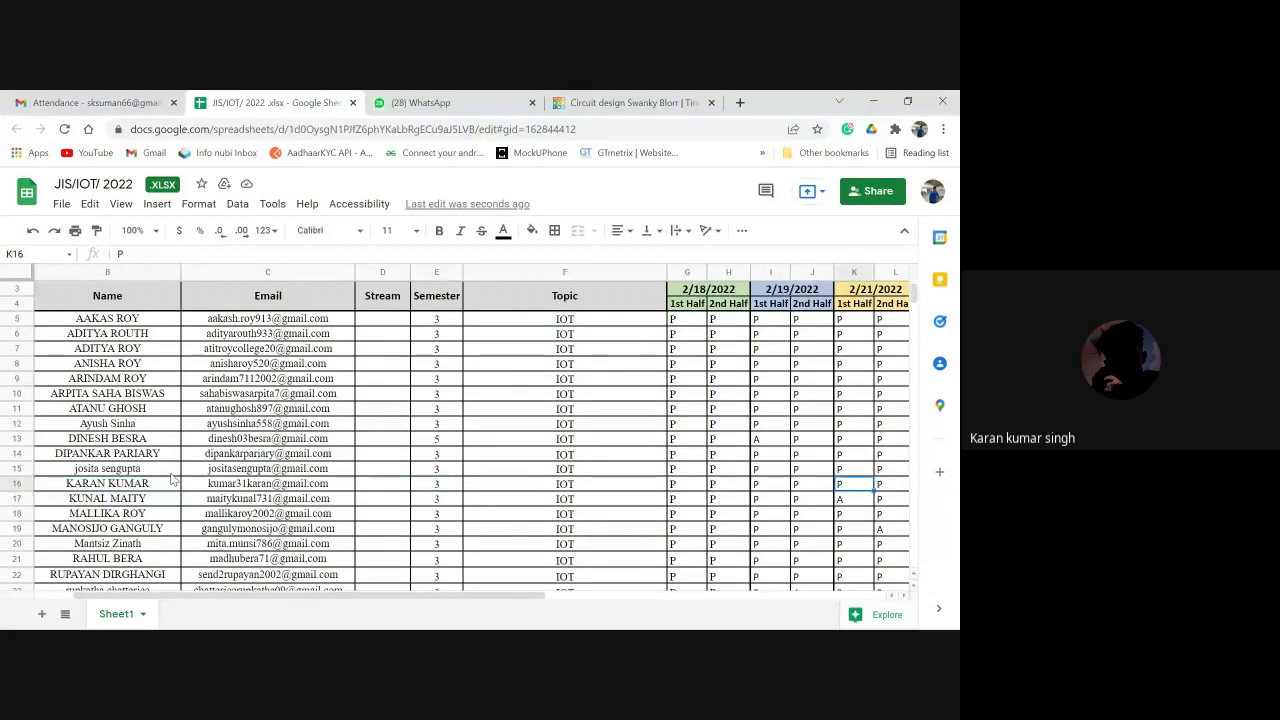
pyautogui.write('P')
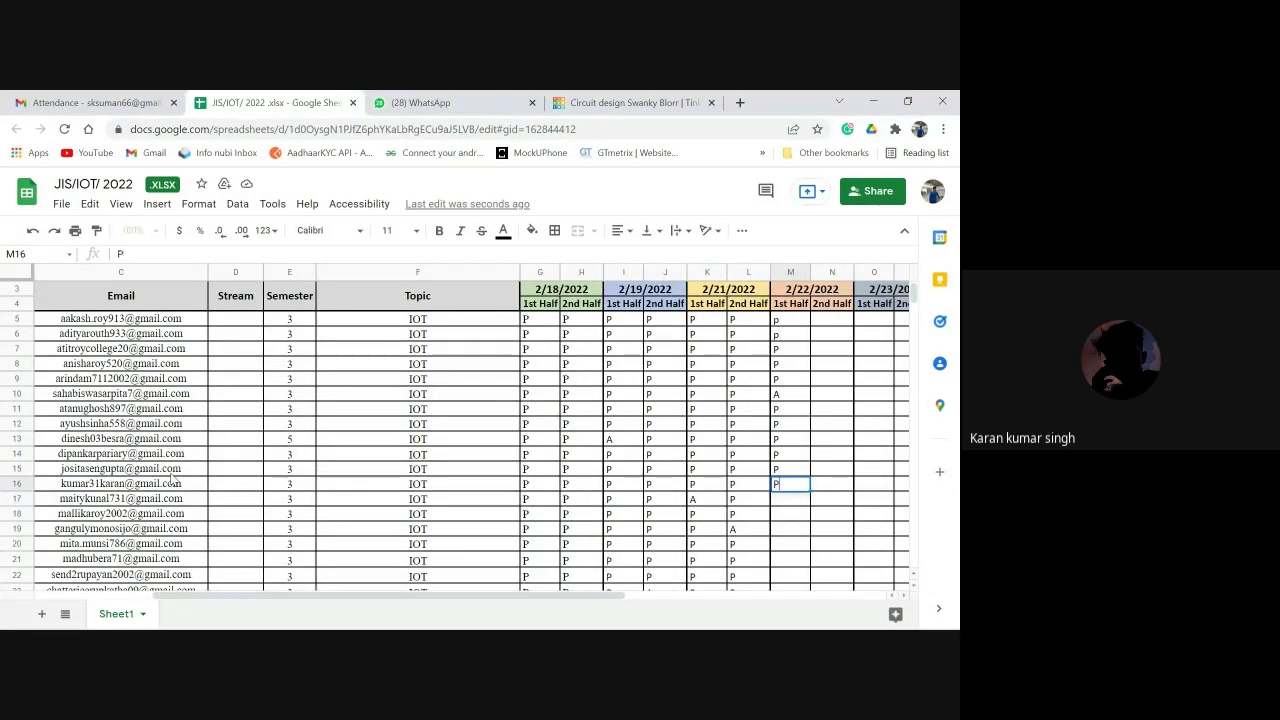
pyautogui.press('Return')
# Check the student's name in row 17 and enter A in cell M17 for the 2/22/2022 first half.
pyautogui.press('Left')
pyautogui.press('Left')
pyautogui.press('Left')
pyautogui.press('Left')
pyautogui.press('Left')
pyautogui.press('Left')
pyautogui.press('Left')
pyautogui.press('Left')
pyautogui.press('Left')
pyautogui.press('Left')
pyautogui.press('Left')
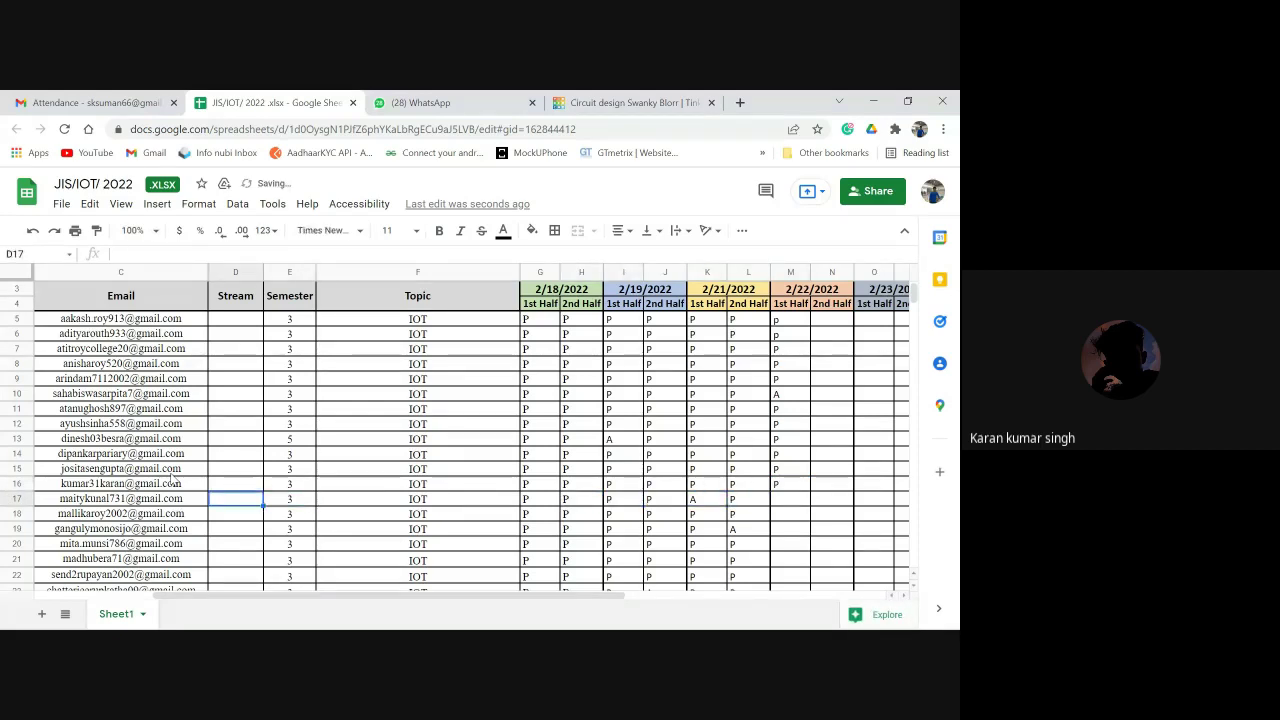
pyautogui.press('Left')
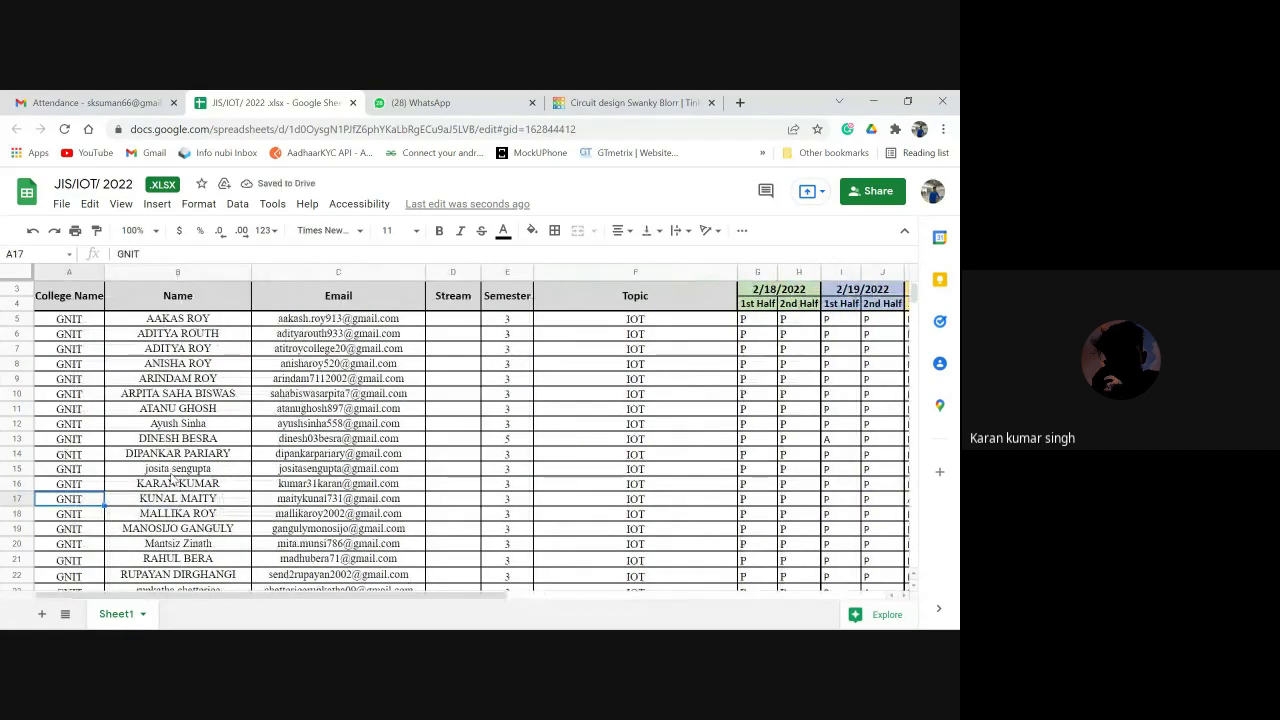
pyautogui.press('Right')
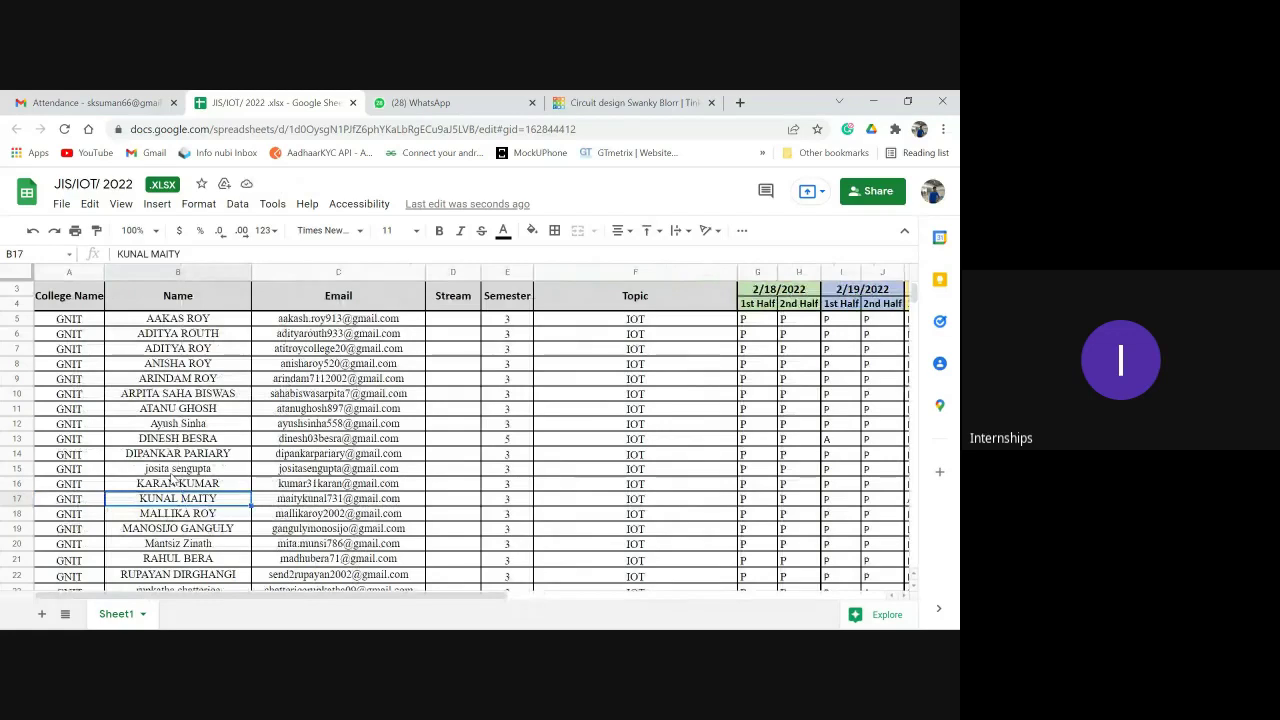
pyautogui.press('Right')
pyautogui.press('Right')
pyautogui.press('Right')
pyautogui.press('Right')
pyautogui.press('Right')
pyautogui.press('Right')
pyautogui.press('Right')
pyautogui.press('Right')
pyautogui.press('Right')
pyautogui.press('Right')
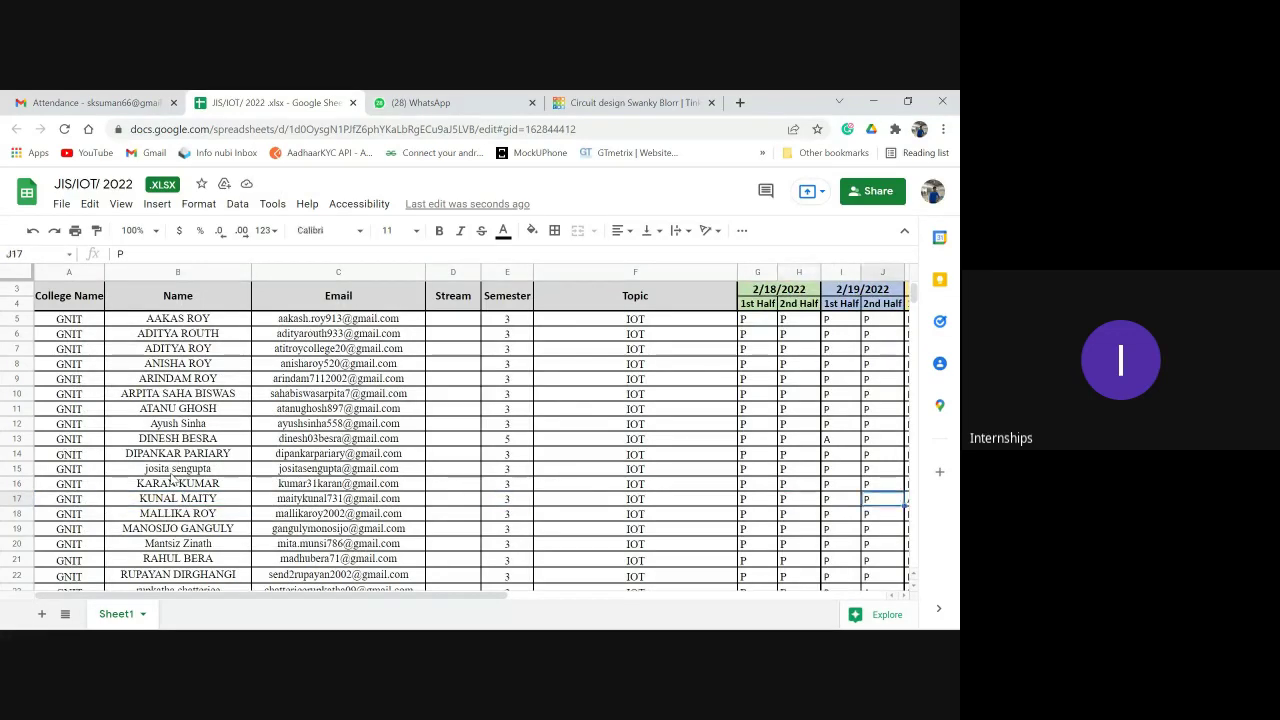
pyautogui.press('Right')
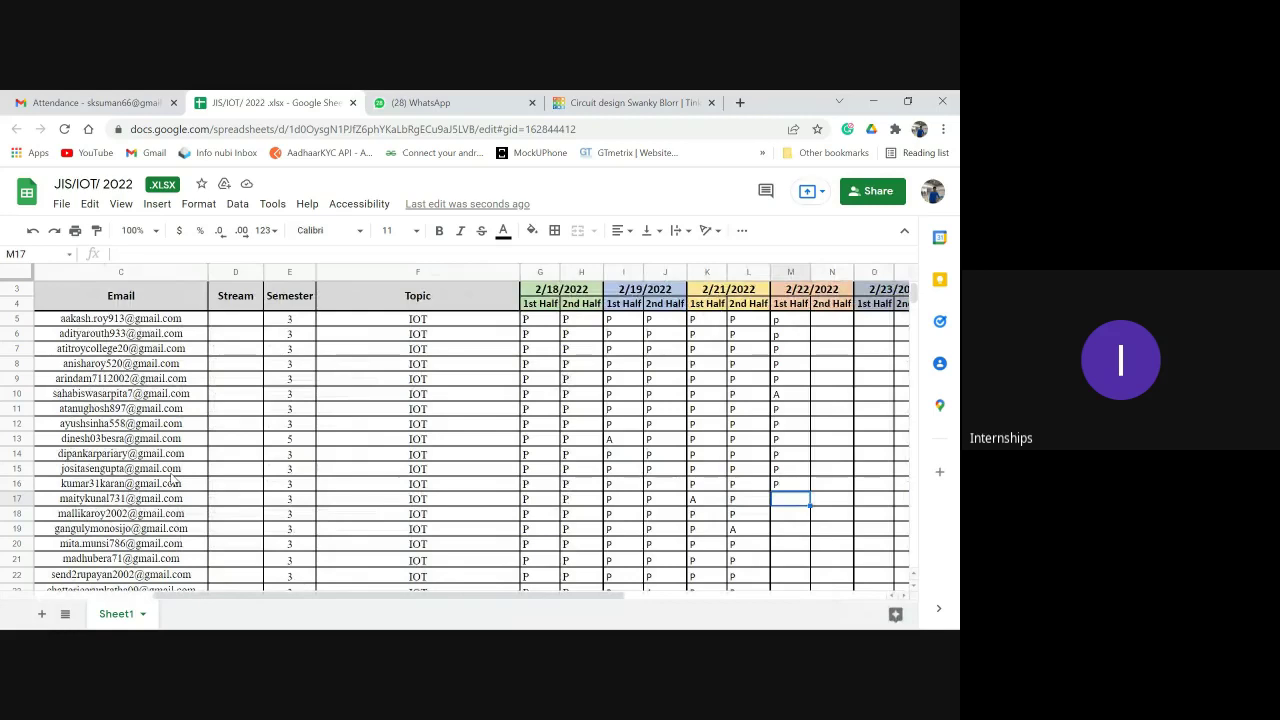
pyautogui.write('A')
pyautogui.press('Return')
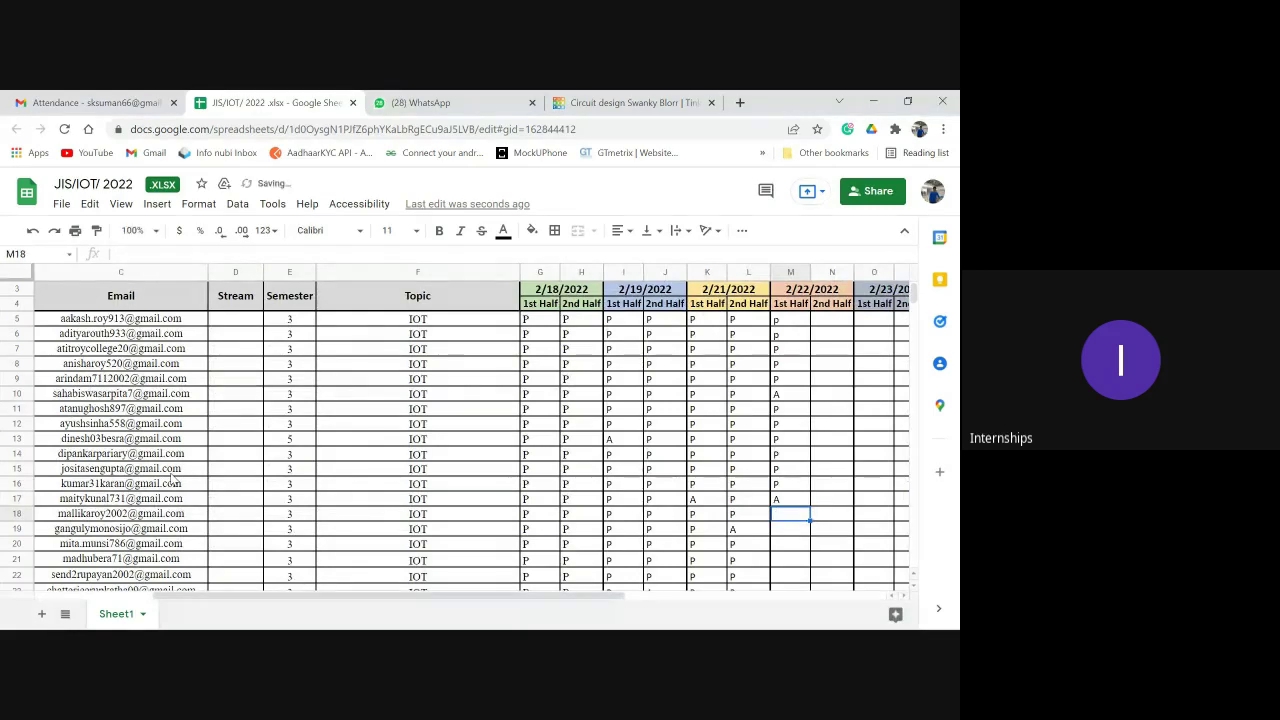
# Go back along row 18 to check the name of the next student on the attendance sheet.
pyautogui.press('Left')
pyautogui.press('Left')
pyautogui.press('Left')
pyautogui.press('Left')
pyautogui.press('Left')
pyautogui.press('Left')
pyautogui.press('Left')
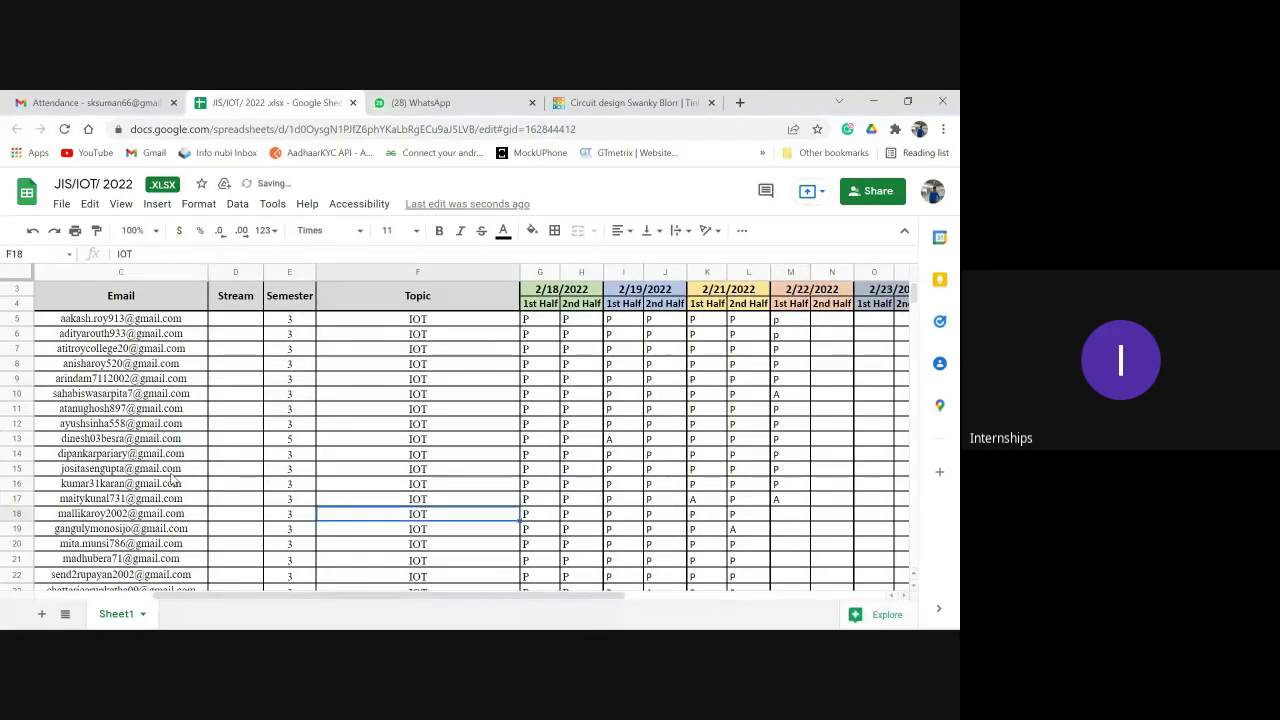
# Check the student in row 18 and record attendance as P for the 1st Half of 2/22/2022 in cell M18.
pyautogui.press('Left')
pyautogui.press('Left')
pyautogui.press('Left')
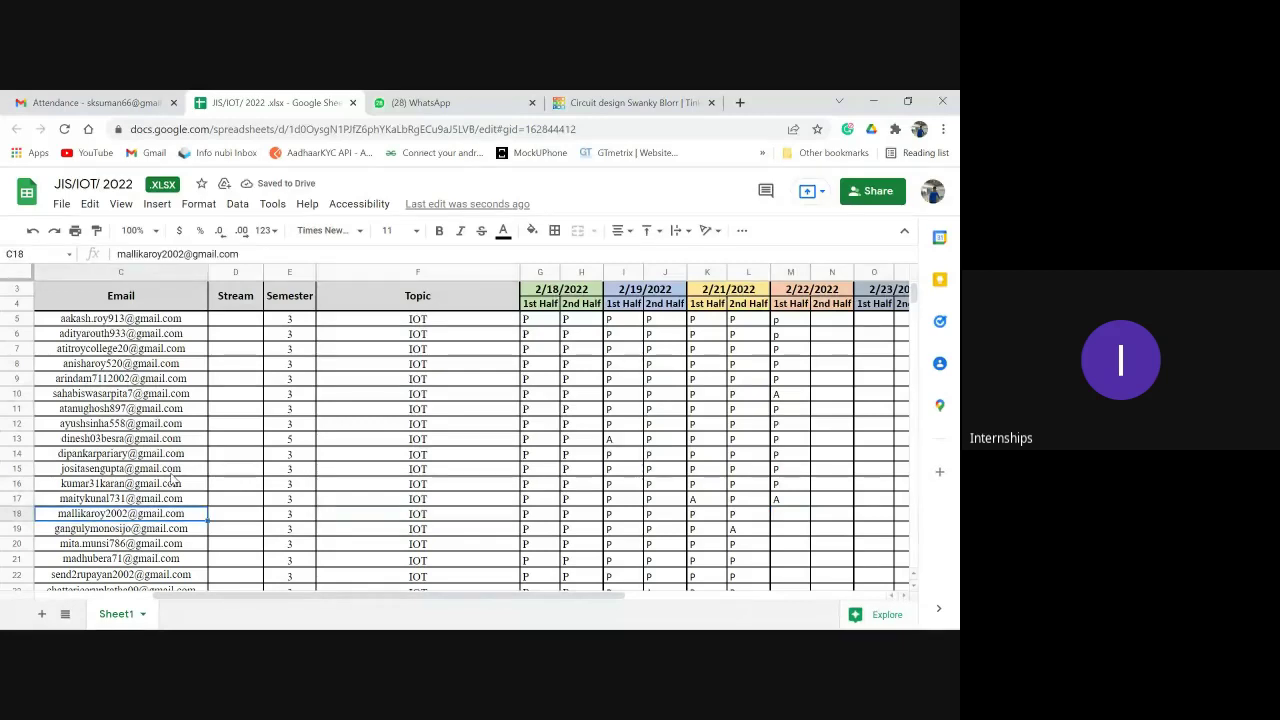
pyautogui.press('Left')
pyautogui.press('Right')
pyautogui.press('Right')
pyautogui.press('Right')
pyautogui.press('Right')
pyautogui.press('Right')
pyautogui.press('Right')
pyautogui.press('Right')
pyautogui.press('Right')
pyautogui.press('Right')
pyautogui.press('Right')
pyautogui.press('Right')
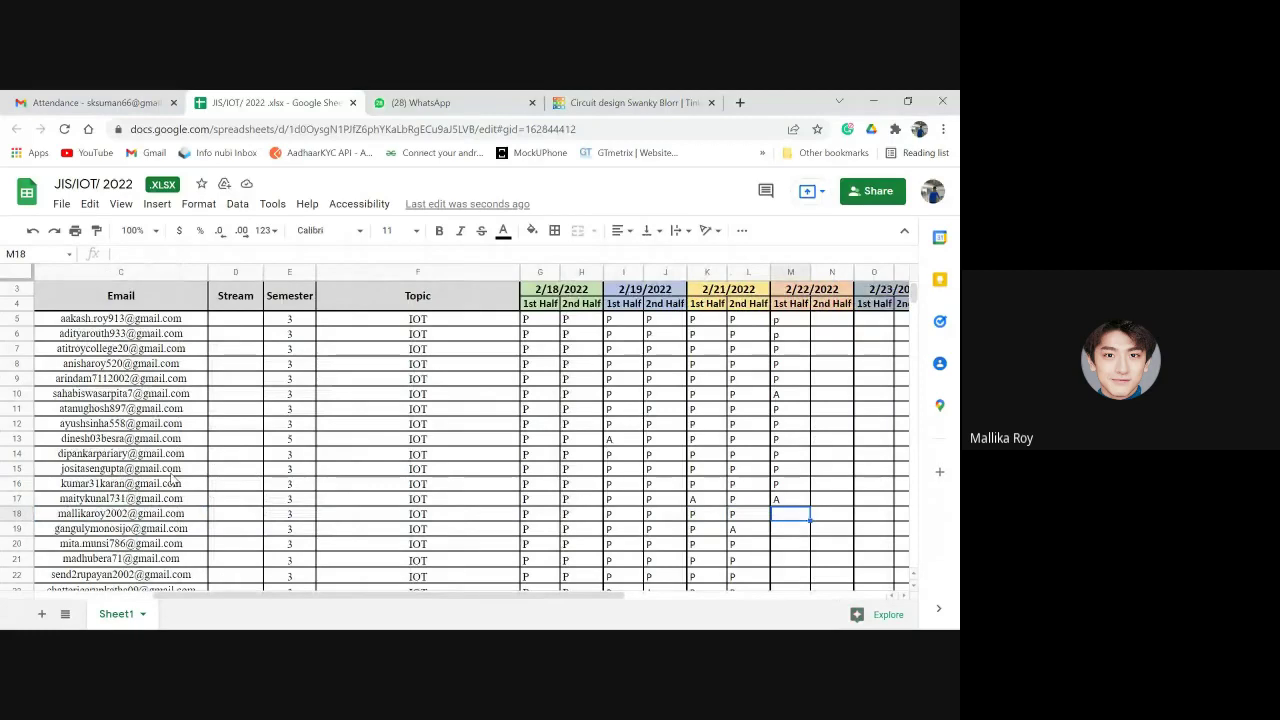
pyautogui.write('P')
pyautogui.press('Return')
# Check the student's name in row 19 and enter P for the 1st Half of 2/22/2022 in cell M19.
pyautogui.press('Left')
pyautogui.press('Left')
pyautogui.press('Left')
pyautogui.press('Left')
pyautogui.press('Left')
pyautogui.press('Left')
pyautogui.press('Left')
pyautogui.press('Left')
pyautogui.press('Left')
pyautogui.press('Left')
pyautogui.press('Left')
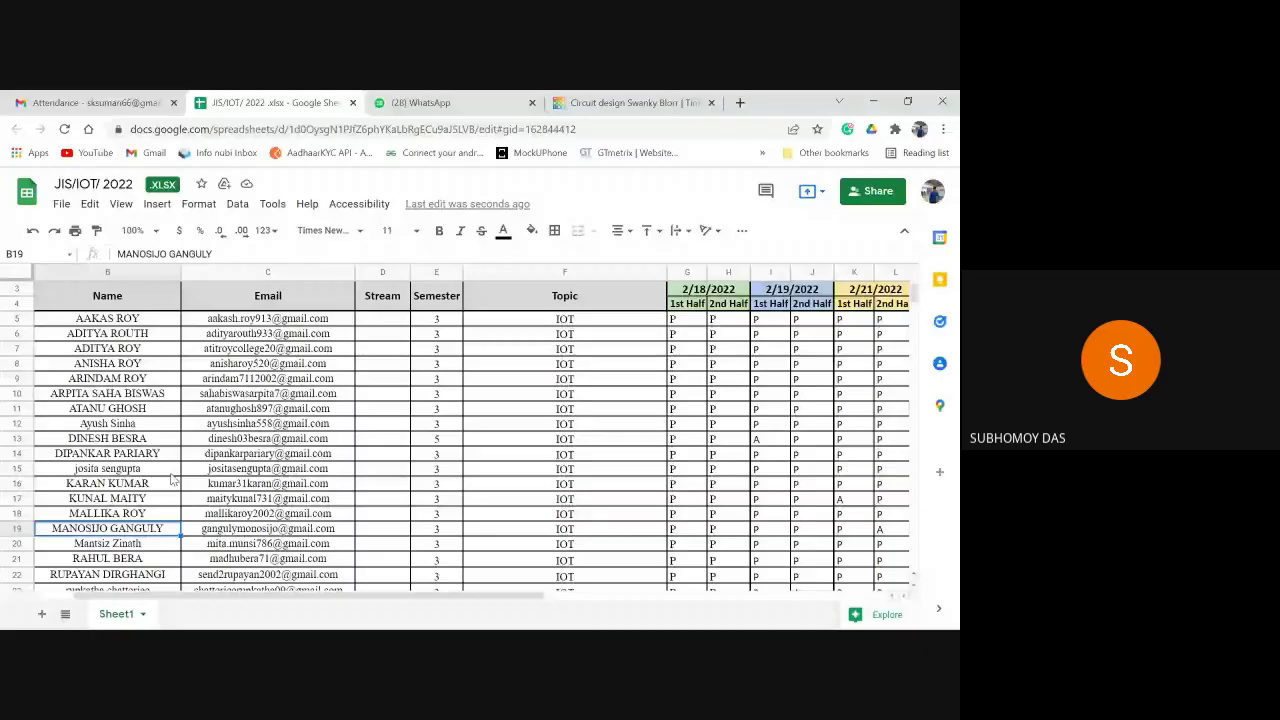
pyautogui.press('Right')
pyautogui.press('Right')
pyautogui.press('Right')
pyautogui.press('Right')
pyautogui.press('Right')
pyautogui.press('Right')
pyautogui.press('Right')
pyautogui.press('Right')
pyautogui.press('Right')
pyautogui.press('Right')
pyautogui.press('Right')
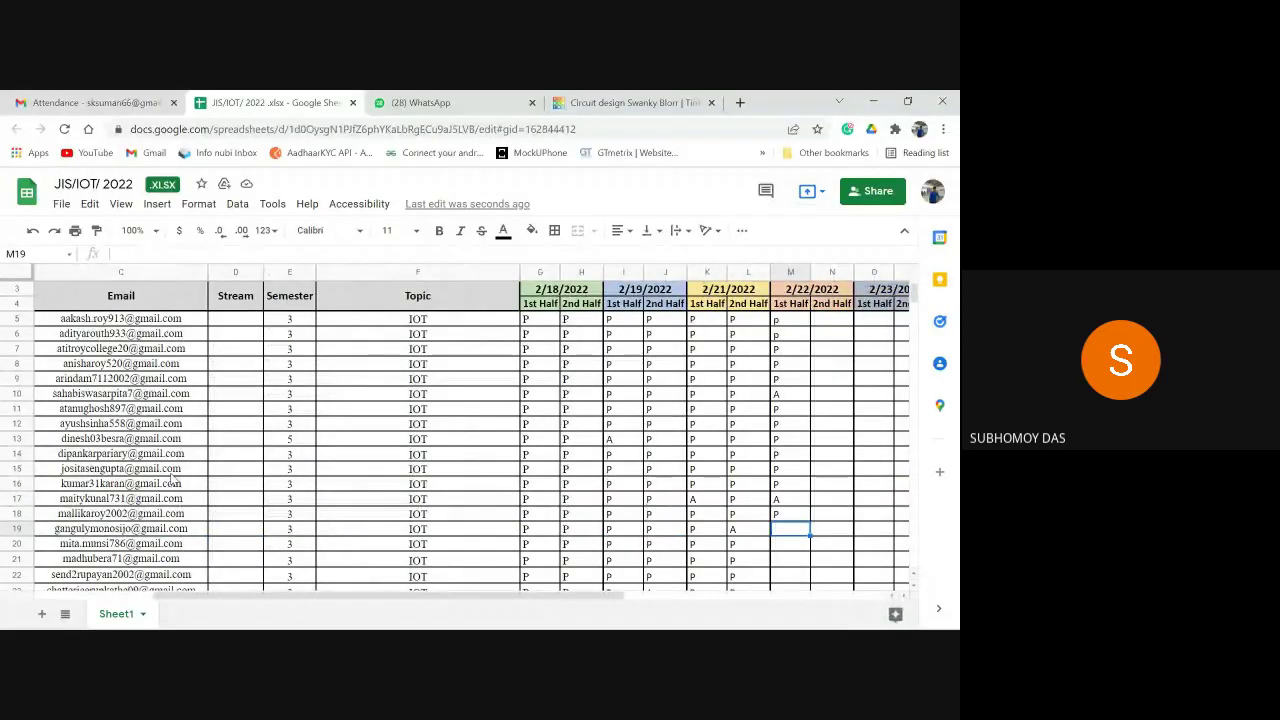
pyautogui.write('P')
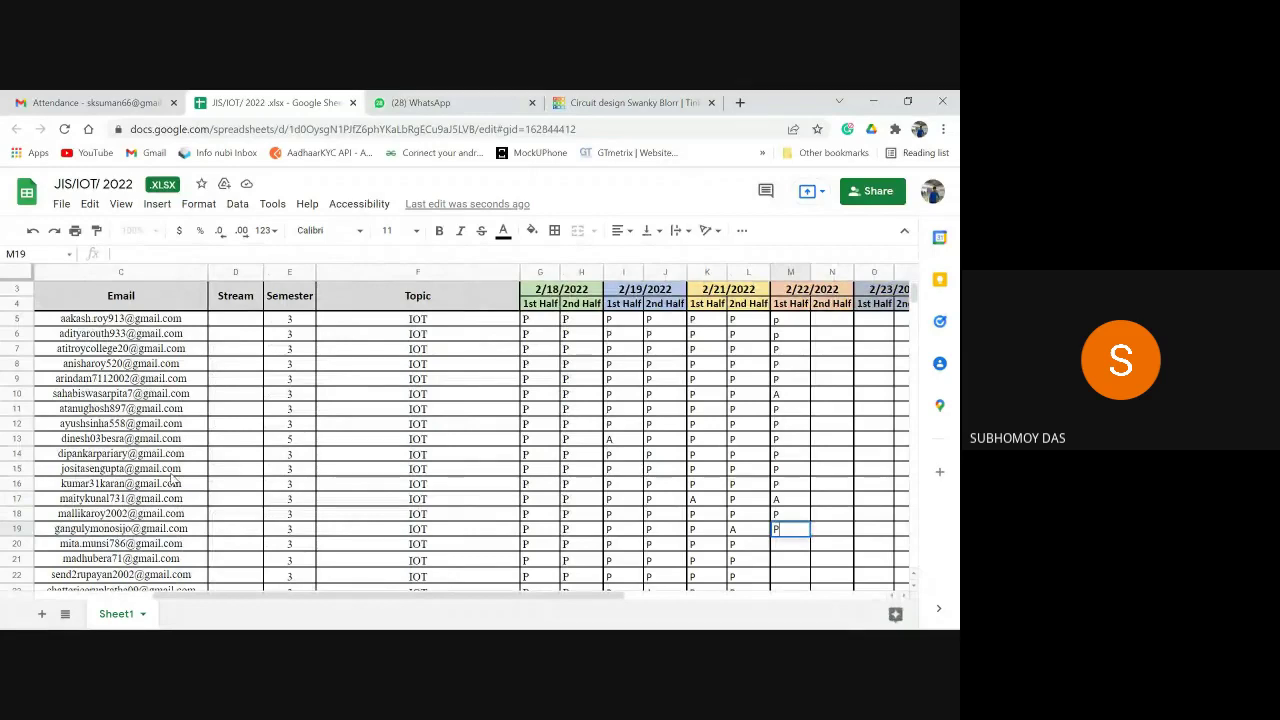
pyautogui.press('Return')
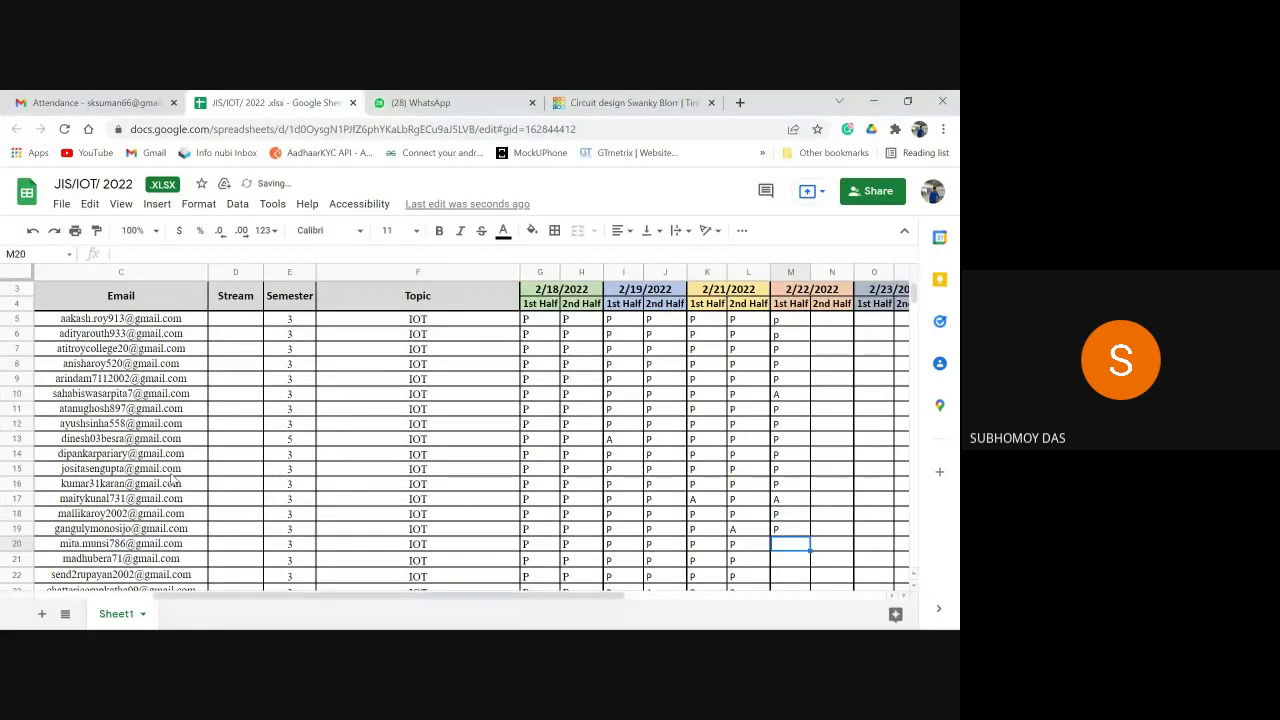
# Check the student's name in row 20 and enter P for the 1st Half of 2/22/2022 in cell M20.
pyautogui.press('Left')
pyautogui.press('Left')
pyautogui.press('Left')
pyautogui.press('Left')
pyautogui.press('Left')
pyautogui.press('Left')
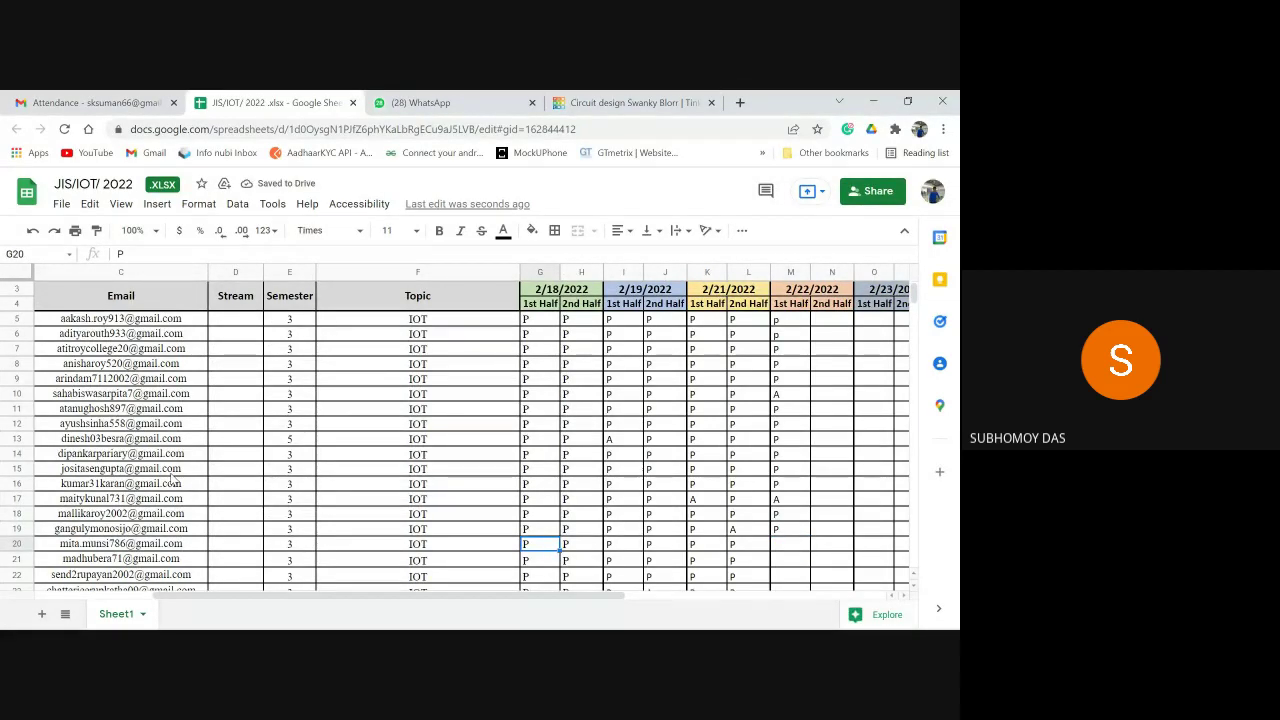
pyautogui.press('Left')
pyautogui.press('Left')
pyautogui.press('Left')
pyautogui.press('Left')
pyautogui.press('Left')
pyautogui.press('Left')
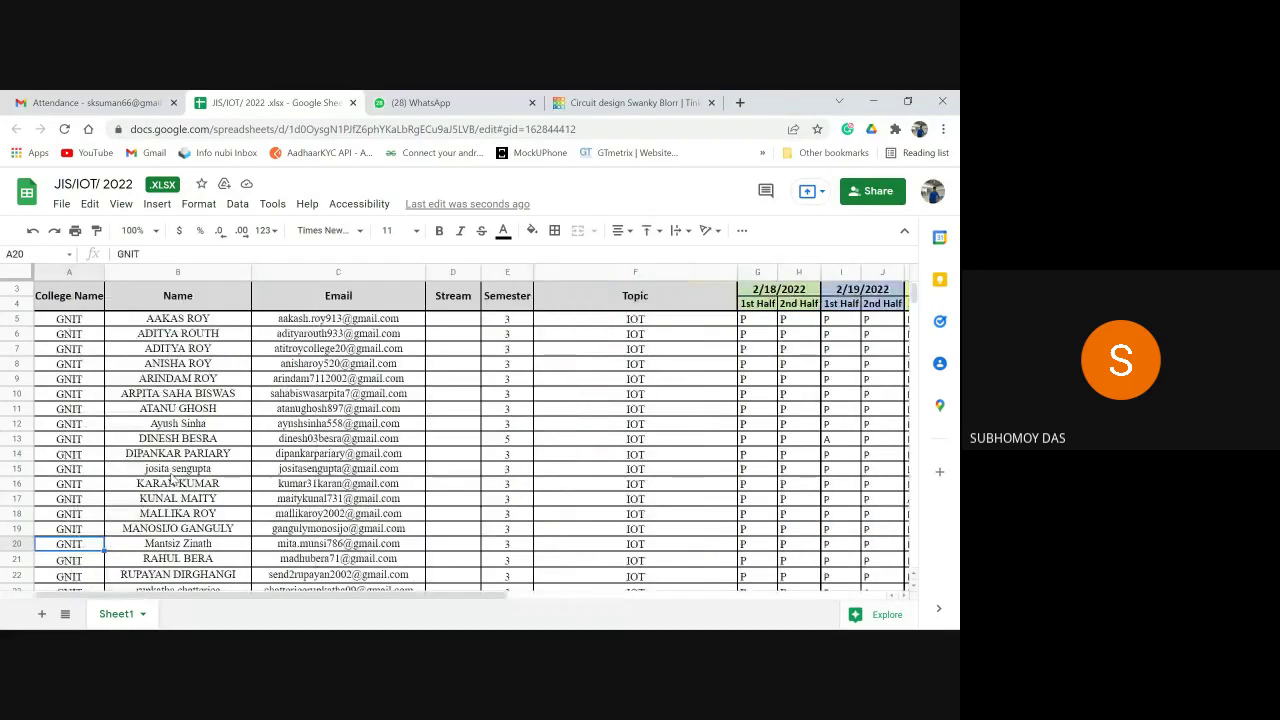
pyautogui.press('Right')
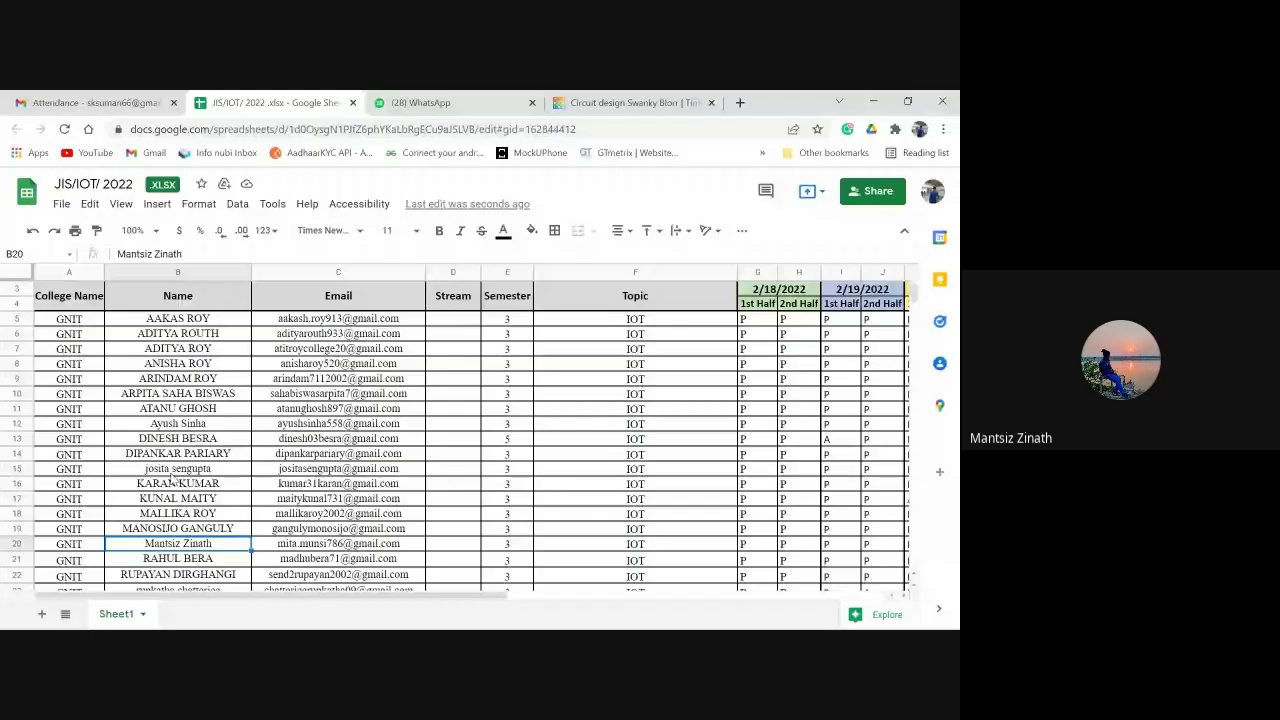
pyautogui.hotkey('ctrl', 'Right')
pyautogui.press('Right')
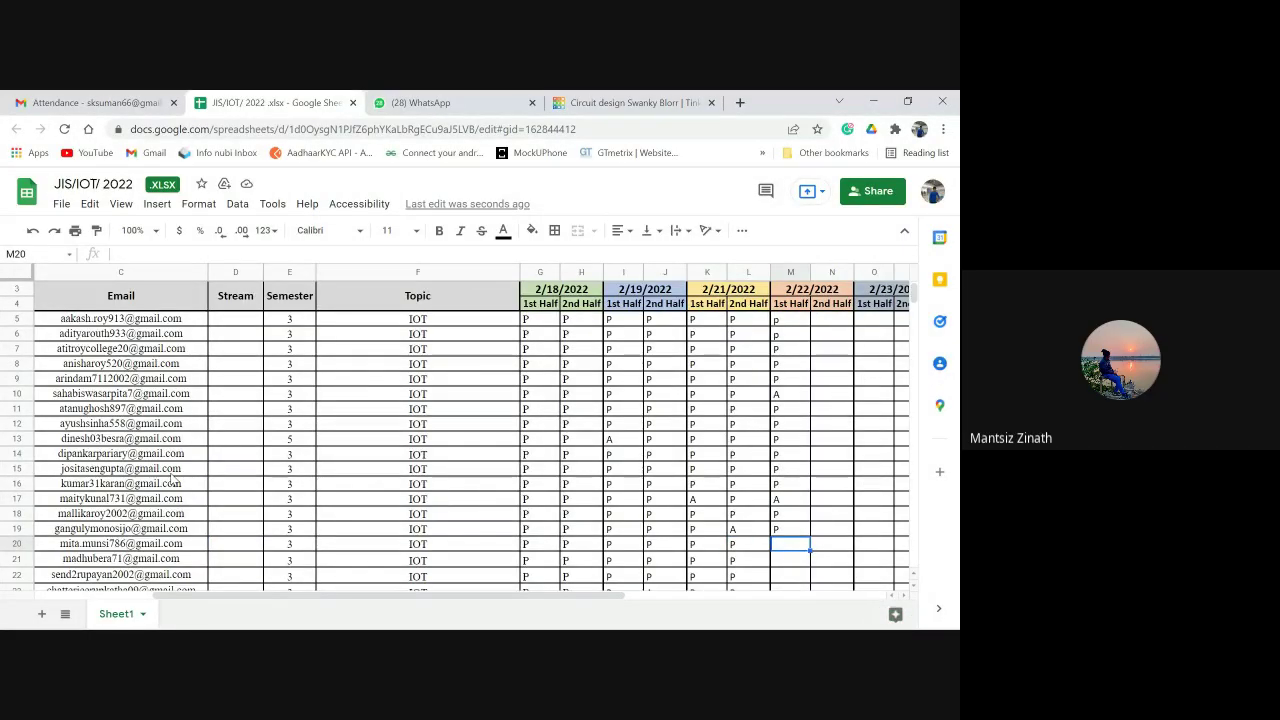
pyautogui.write('P')
pyautogui.press('Return')
# Check the student's name in row 21 and enter P for the 1st Half of 2/22/2022 in cell M21.
pyautogui.press('Left')
pyautogui.press('Left')
pyautogui.press('Left')
pyautogui.press('Left')
pyautogui.press('Left')
pyautogui.press('Left')
pyautogui.press('Left')
pyautogui.press('Left')
pyautogui.press('Left')
pyautogui.press('Left')
pyautogui.press('Left')
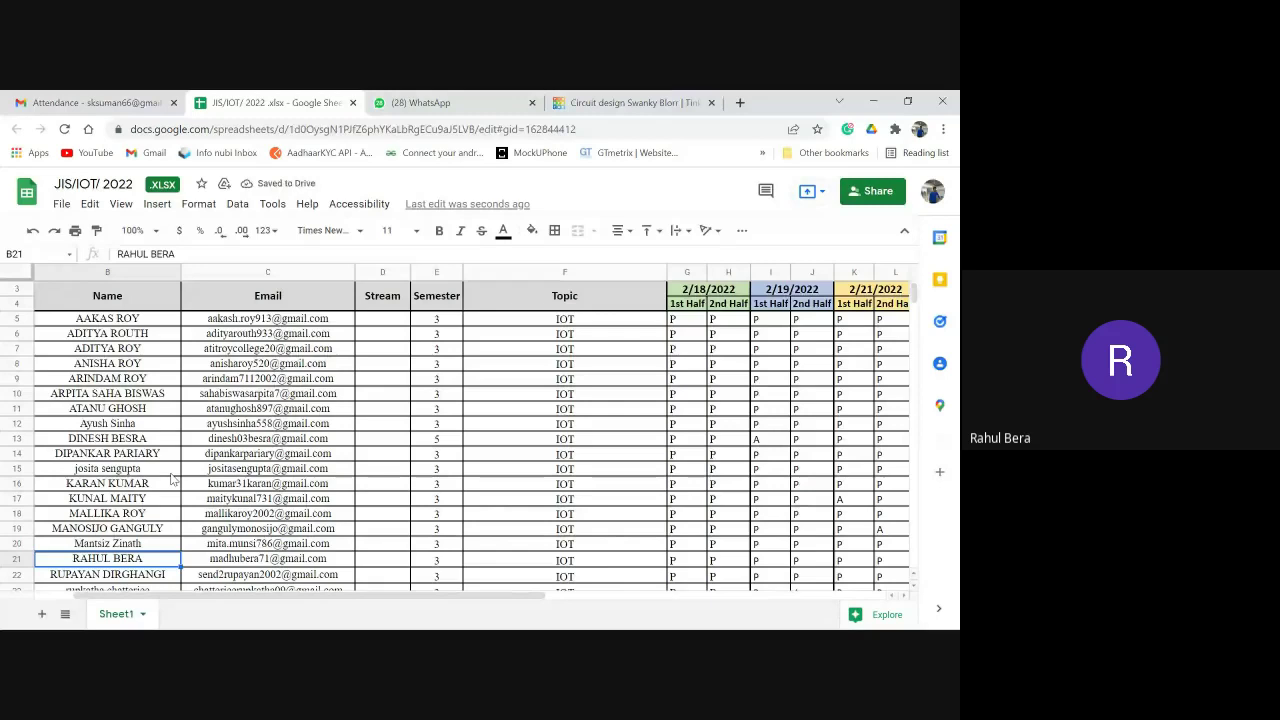
pyautogui.press('Right')
pyautogui.press('Right')
pyautogui.press('Right')
pyautogui.press('Right')
pyautogui.press('Right')
pyautogui.press('Right')
pyautogui.press('Right')
pyautogui.press('Right')
pyautogui.press('Right')
pyautogui.press('Right')
pyautogui.press('Right')
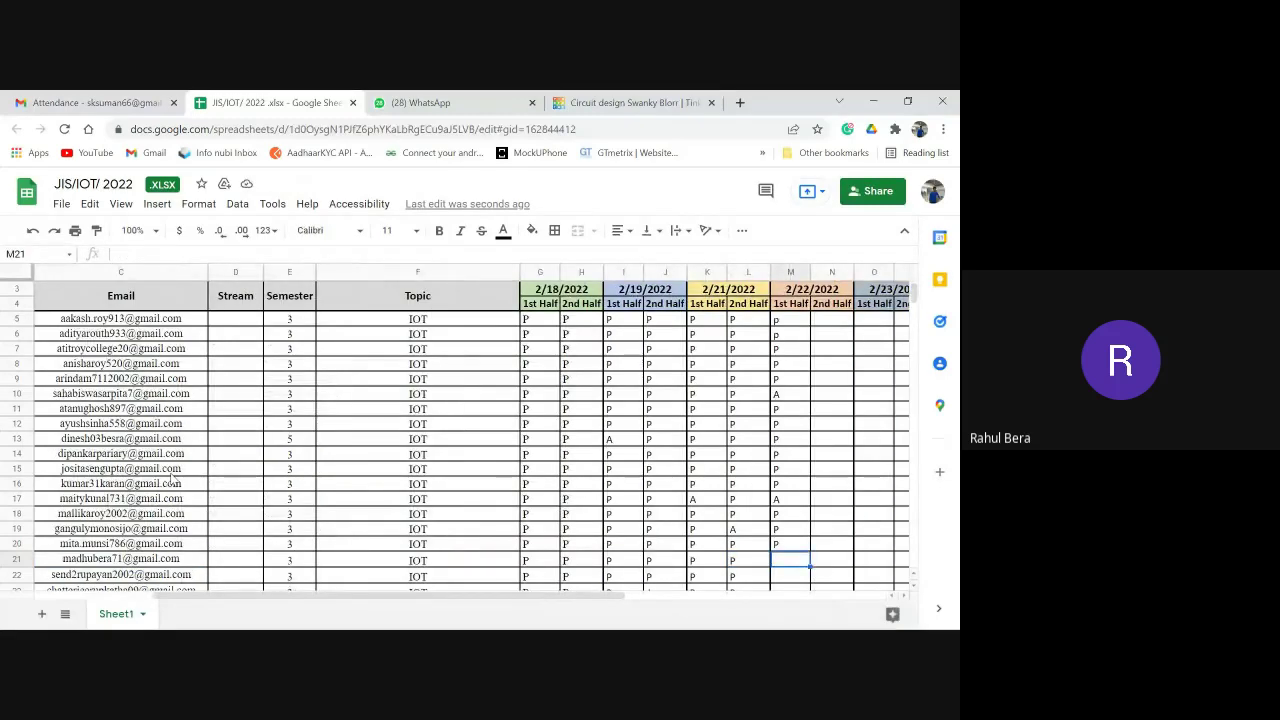
pyautogui.write('P')
pyautogui.press('Return')
# Check the student's name in row 22 and enter P for the 1st Half of 2/22/2022 in cell M22.
pyautogui.press('Left')
pyautogui.press('Left')
pyautogui.press('Left')
pyautogui.press('Left')
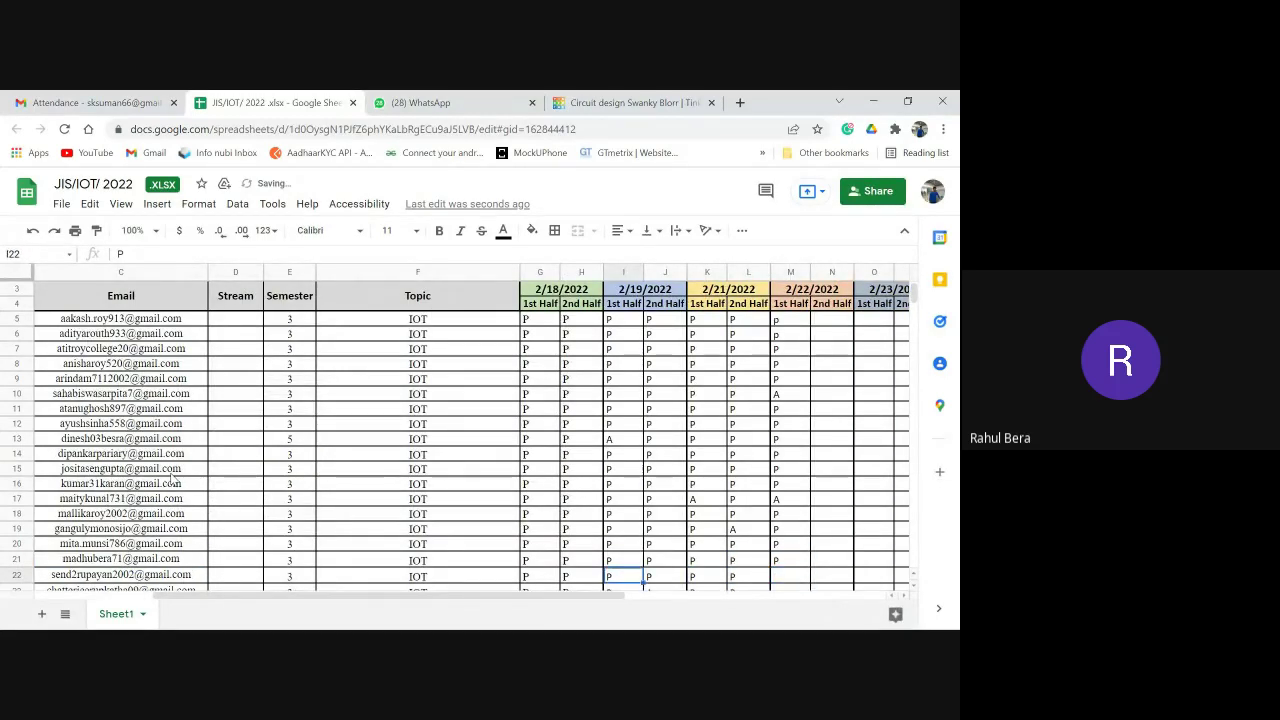
pyautogui.press('Left')
pyautogui.press('Left')
pyautogui.press('Left')
pyautogui.press('Left')
pyautogui.press('Left')
pyautogui.press('Left')
pyautogui.press('Left')
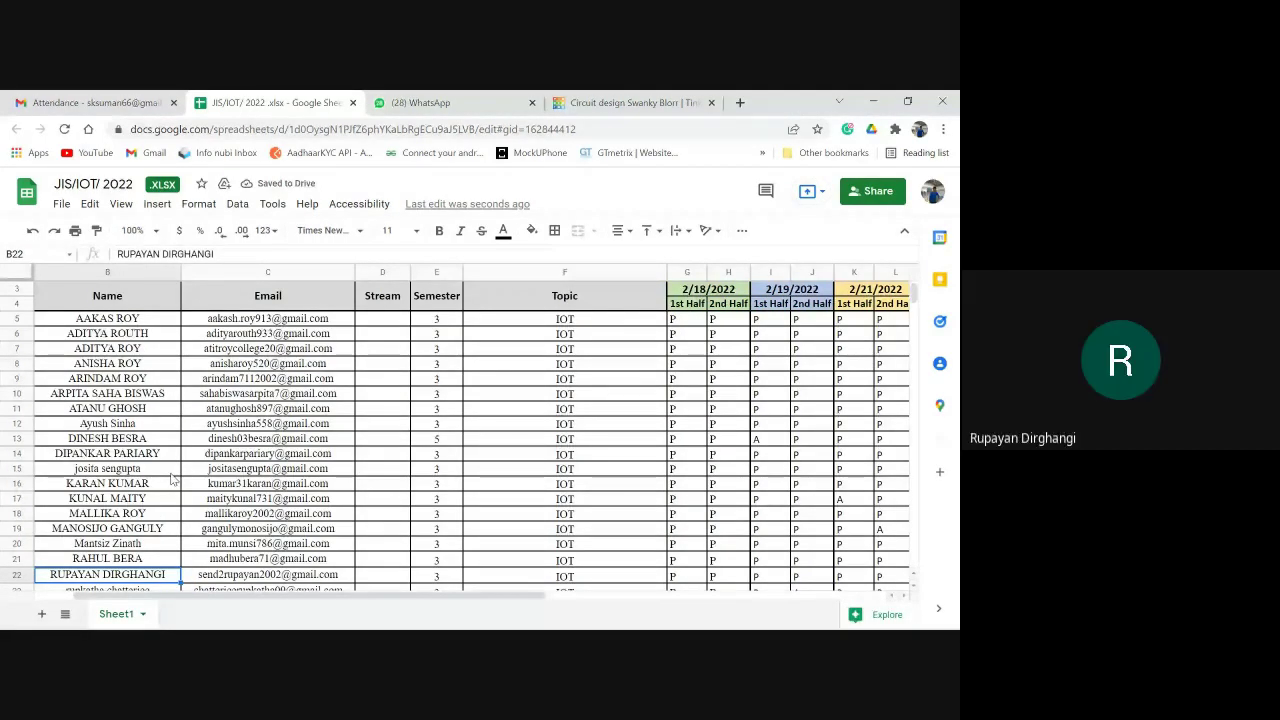
pyautogui.press('Right')
pyautogui.press('Right')
pyautogui.press('Right')
pyautogui.press('Right')
pyautogui.press('Right')
pyautogui.press('Right')
pyautogui.press('Right')
pyautogui.press('Right')
pyautogui.press('Right')
pyautogui.press('Right')
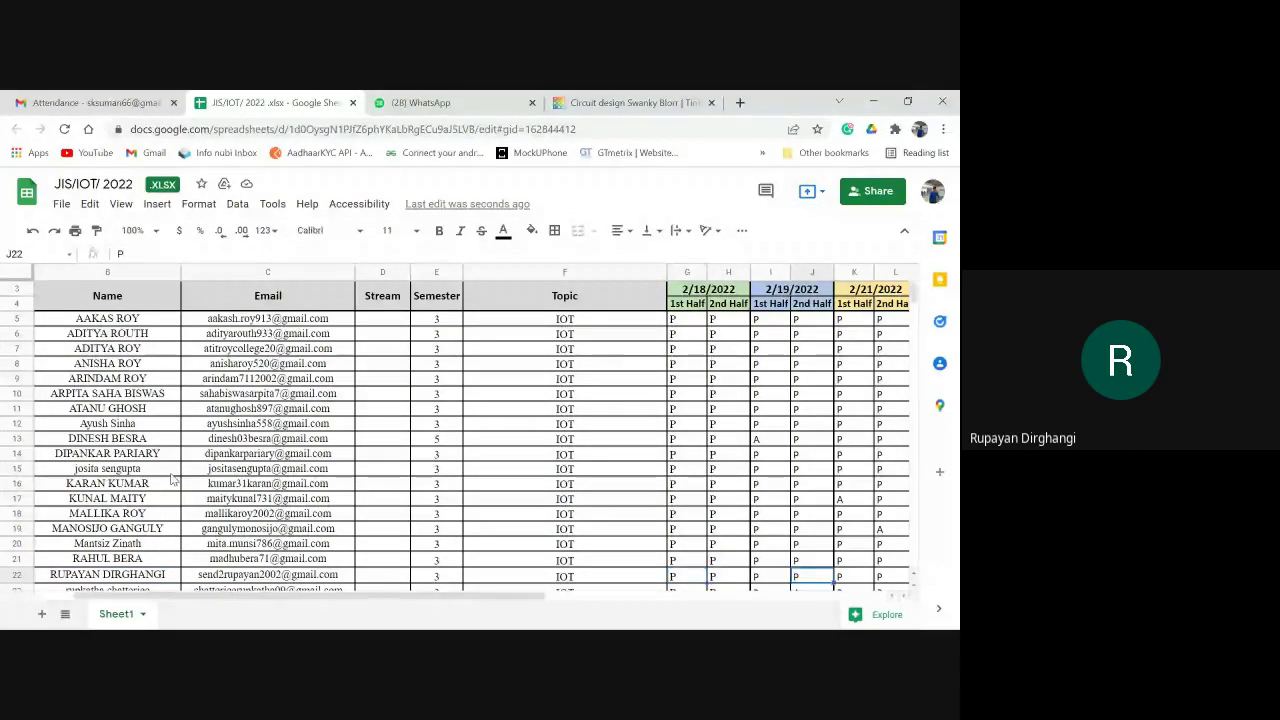
pyautogui.press('Right')
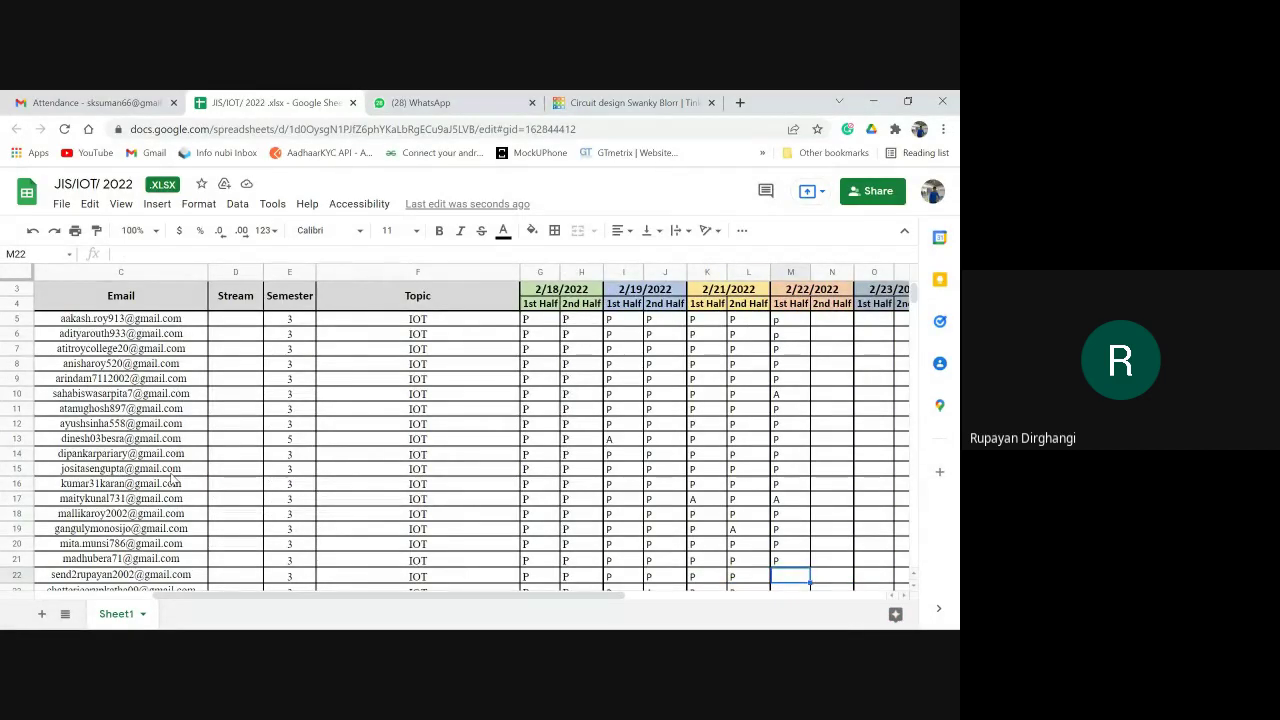
pyautogui.write('P')
pyautogui.press('Return')
# Check the student's name in row 23 and enter A for the 1st Half of 2/22/2022 in cell M23.
pyautogui.press('Left')
pyautogui.press('Left')
pyautogui.press('Left')
pyautogui.press('Left')
pyautogui.press('Left')
pyautogui.press('Left')
pyautogui.press('Left')
pyautogui.press('Left')
pyautogui.press('Left')
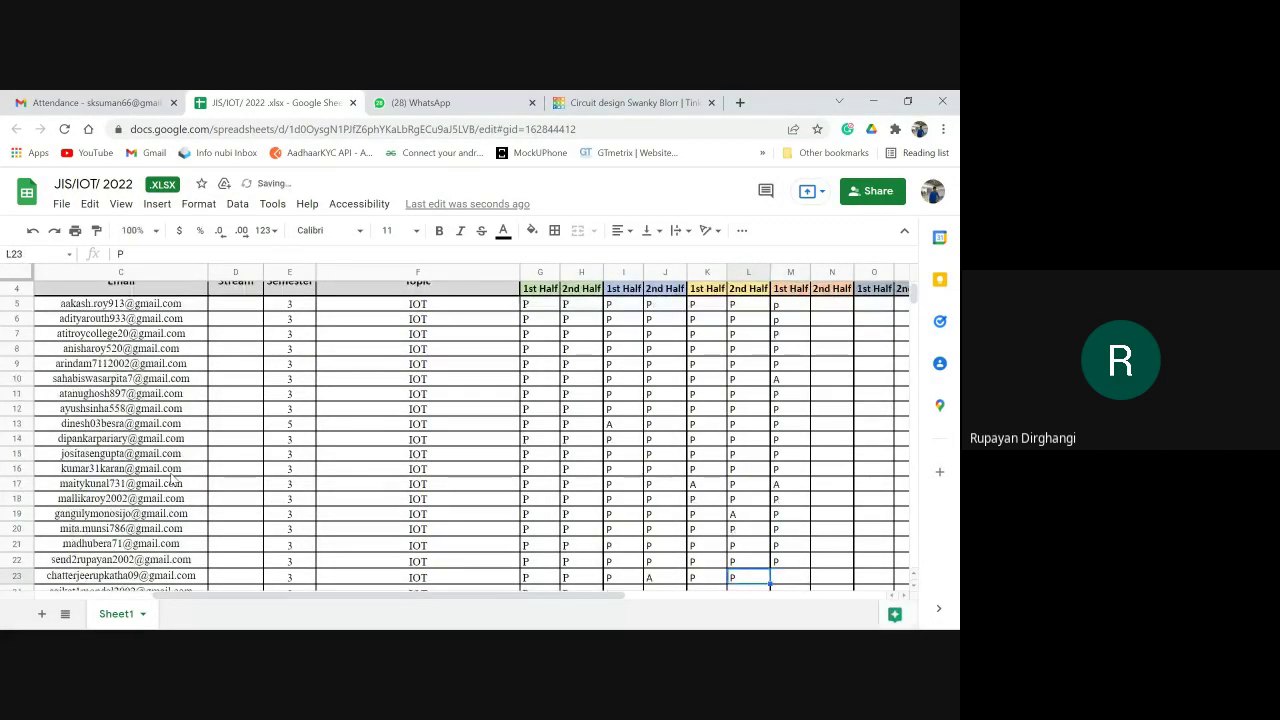
pyautogui.press('Left')
pyautogui.press('Left')
pyautogui.press('Left')
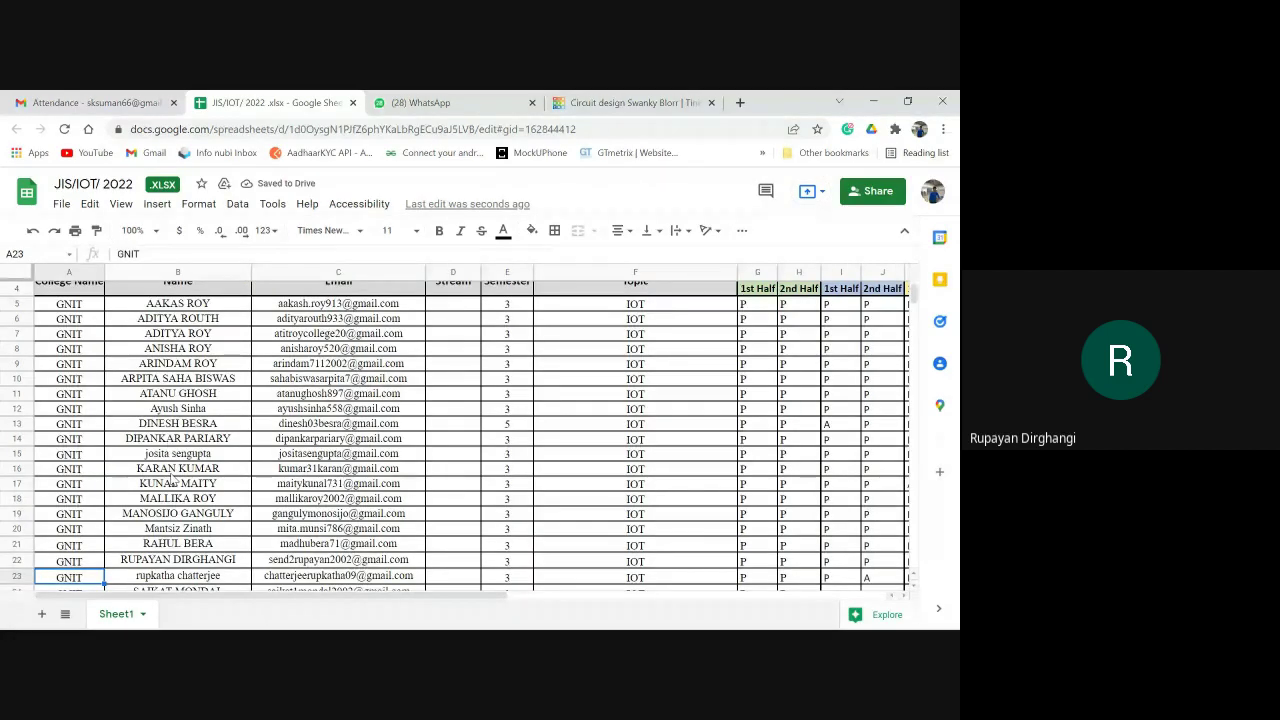
pyautogui.press('Right')
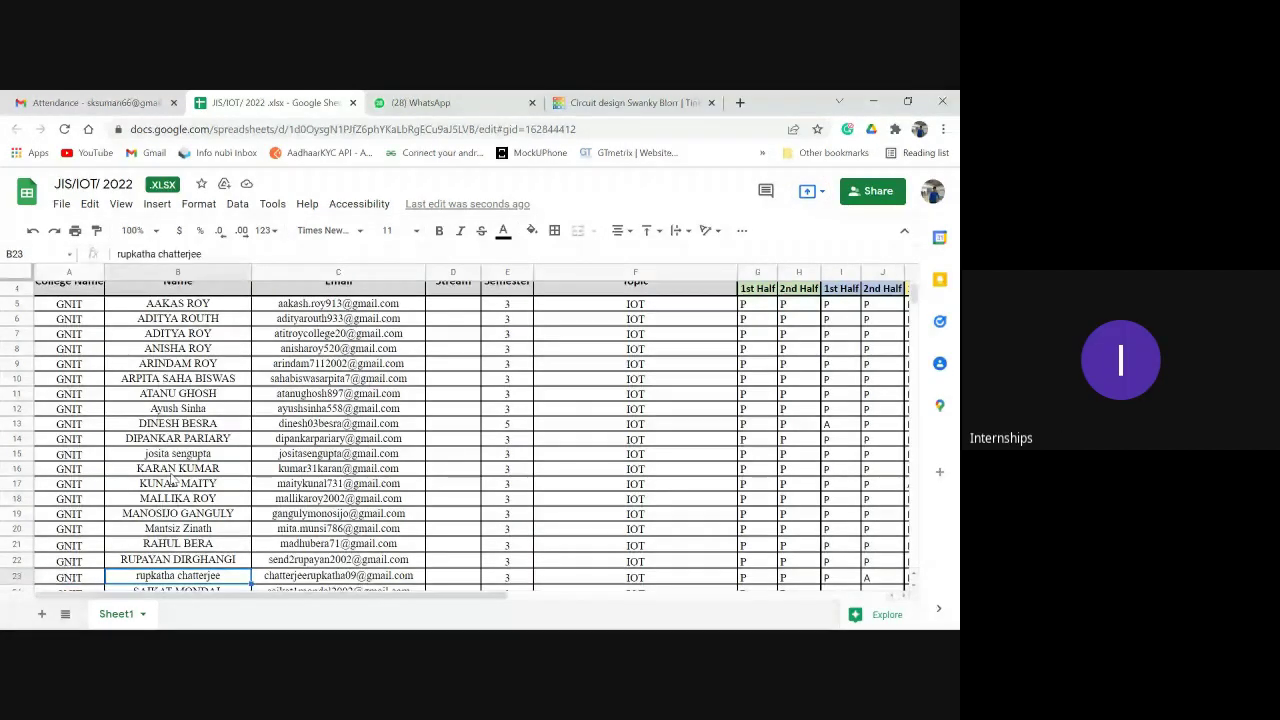
pyautogui.press('Right')
pyautogui.press('Right')
pyautogui.press('Right')
pyautogui.press('Right')
pyautogui.press('Right')
pyautogui.press('Right')
pyautogui.press('Right')
pyautogui.press('Right')
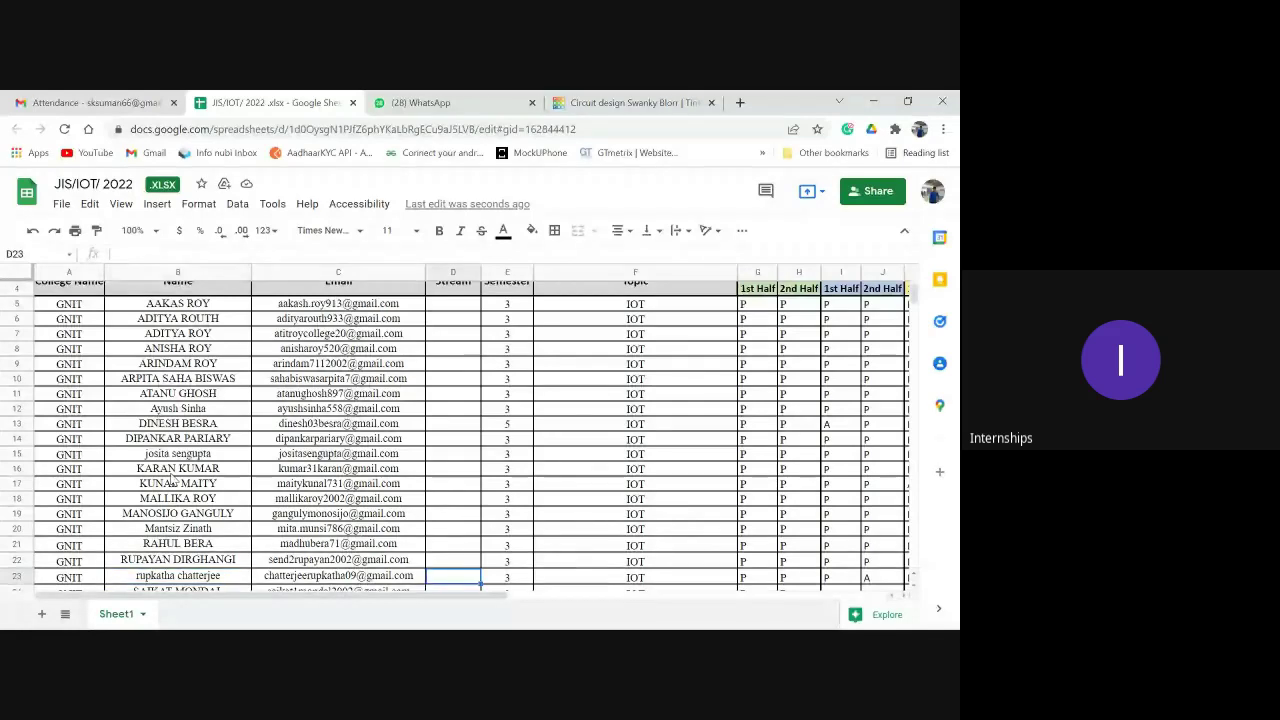
pyautogui.press('Right')
pyautogui.press('Right')
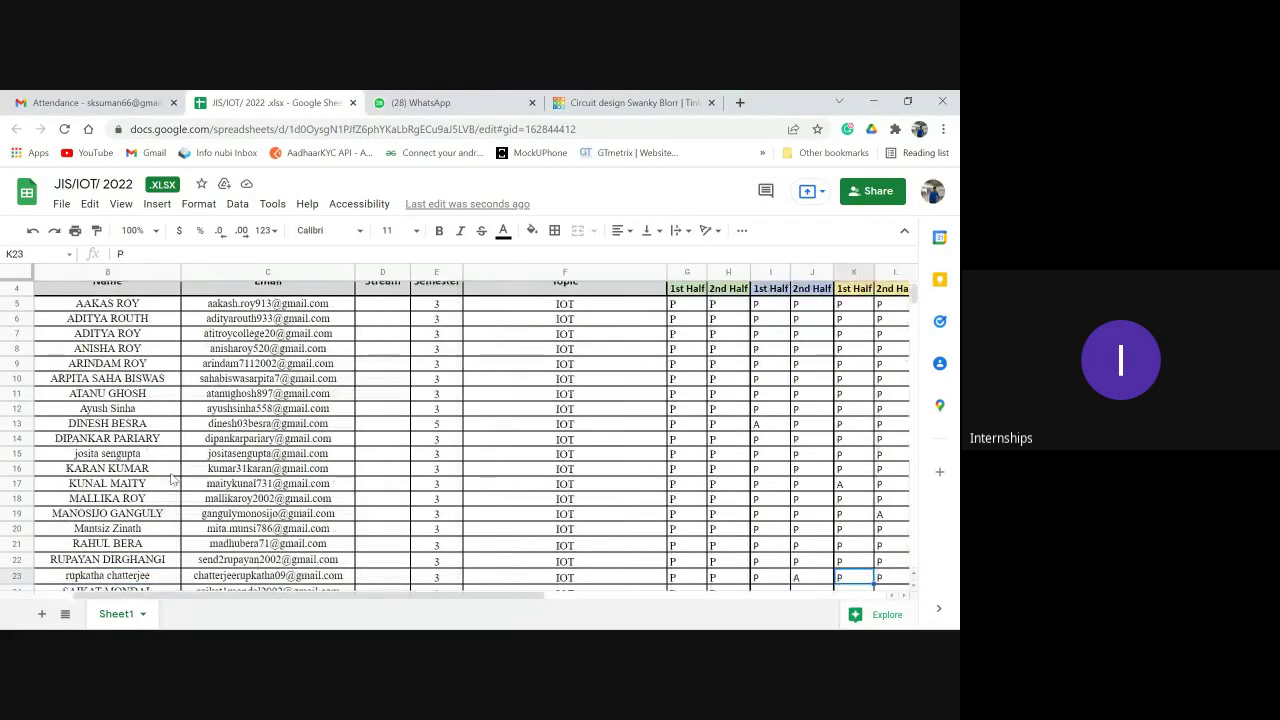
pyautogui.press('Right')
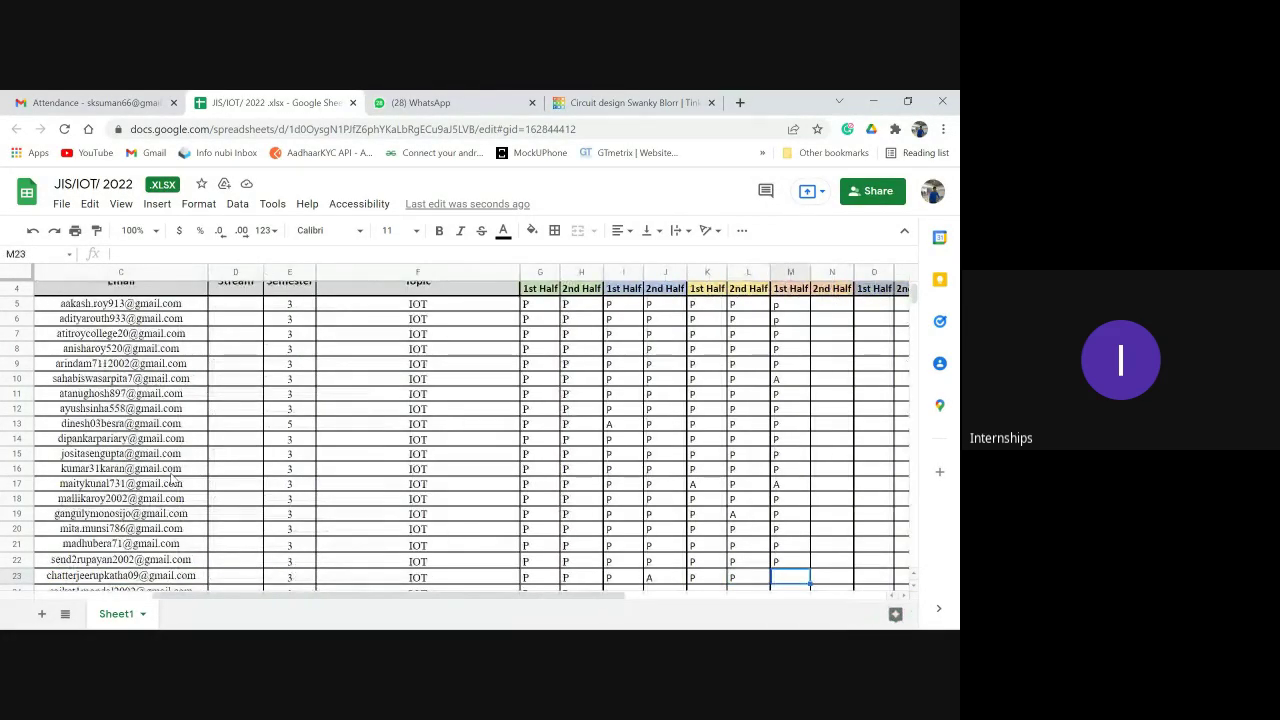
pyautogui.write('A')
pyautogui.press('Return')
# Check the student's name in row 24 and enter P for the 1st Half of 2/22/2022 in cell M24.
pyautogui.press('Left')
pyautogui.press('Left')
pyautogui.press('Left')
pyautogui.press('Left')
pyautogui.press('Left')
pyautogui.press('Left')
pyautogui.press('Left')
pyautogui.press('Left')
pyautogui.press('Left')
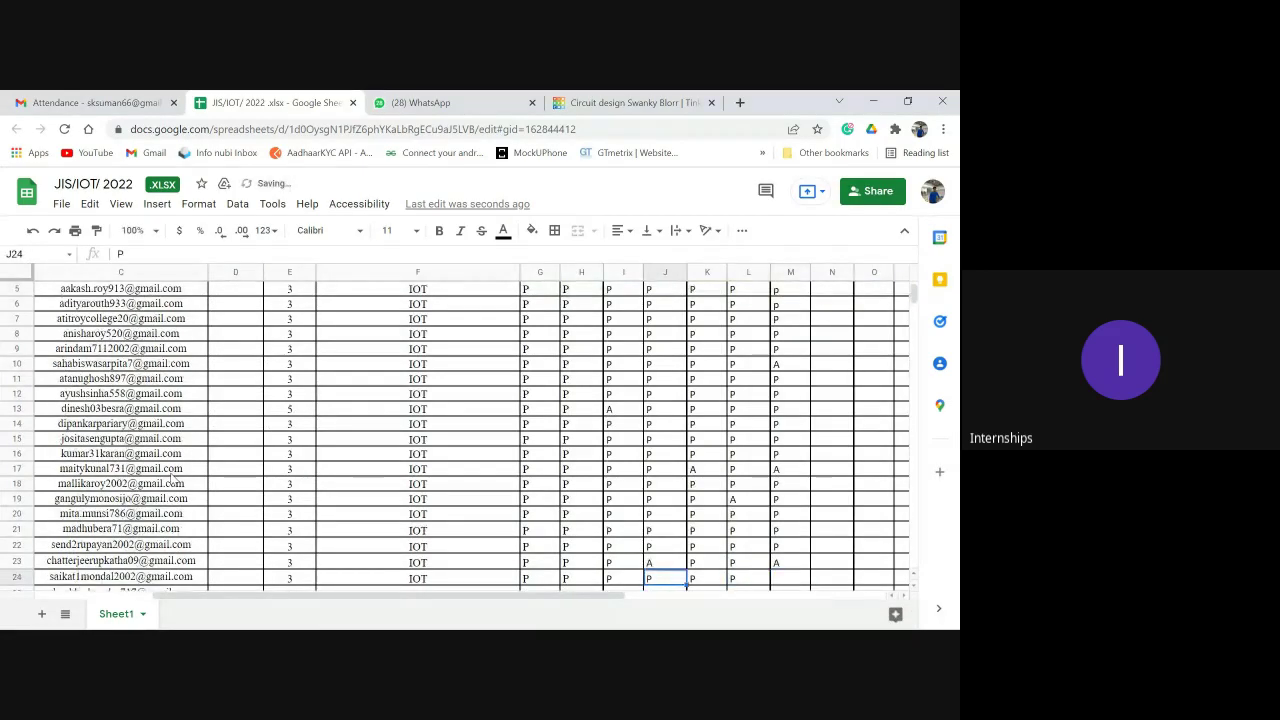
pyautogui.hscroll(-2, 172, 481)
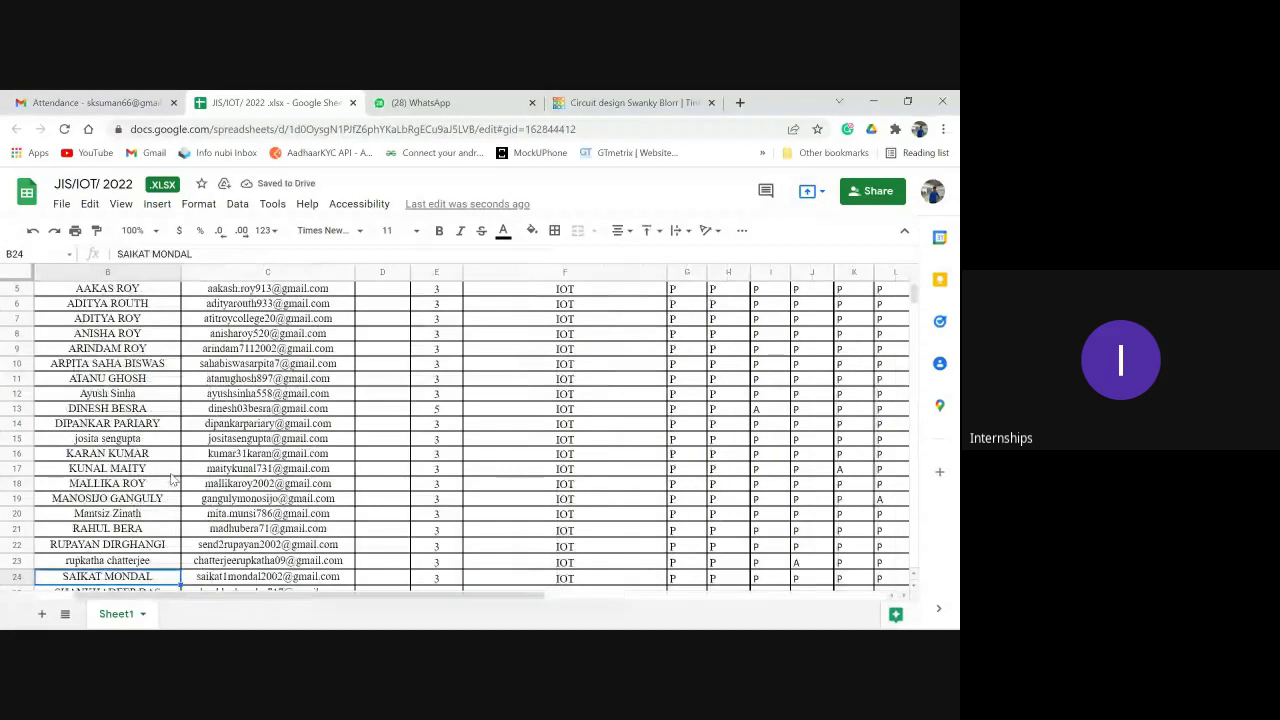
pyautogui.press('Right')
pyautogui.press('Right')
pyautogui.press('Right')
pyautogui.press('Right')
pyautogui.press('Right')
pyautogui.press('Right')
pyautogui.press('Right')
pyautogui.press('Right')
pyautogui.press('Right')
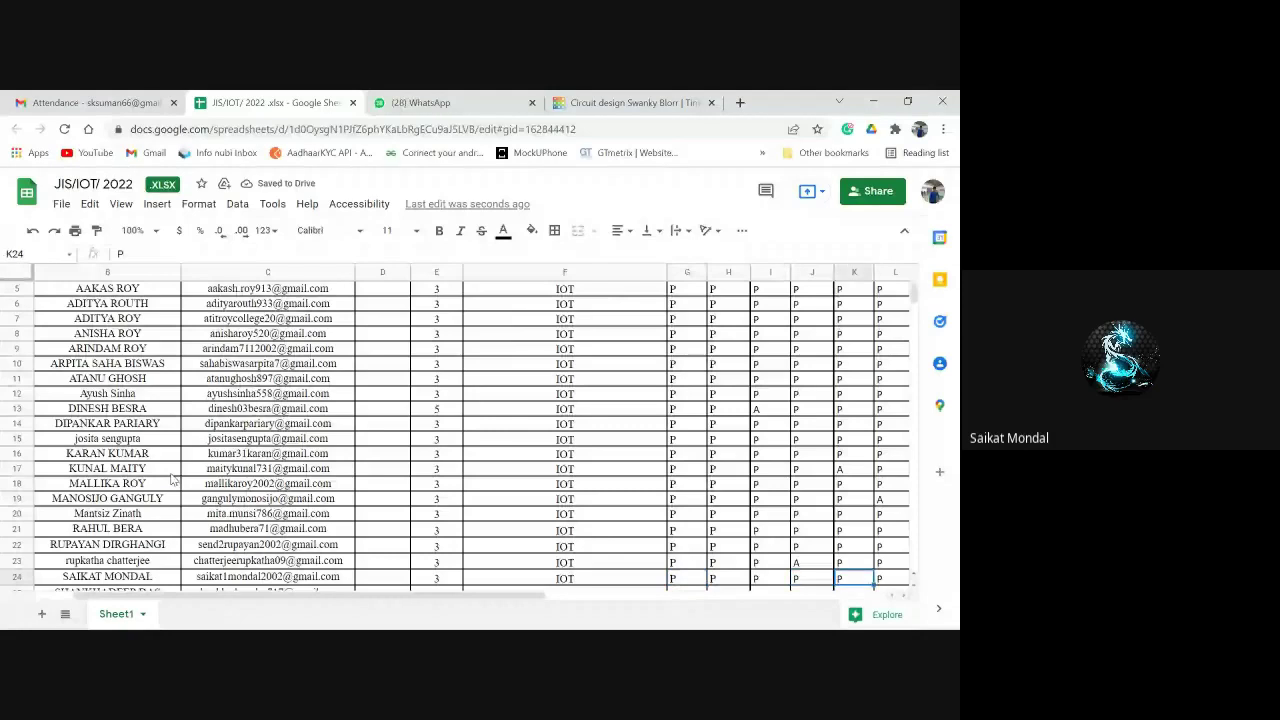
pyautogui.write('P')
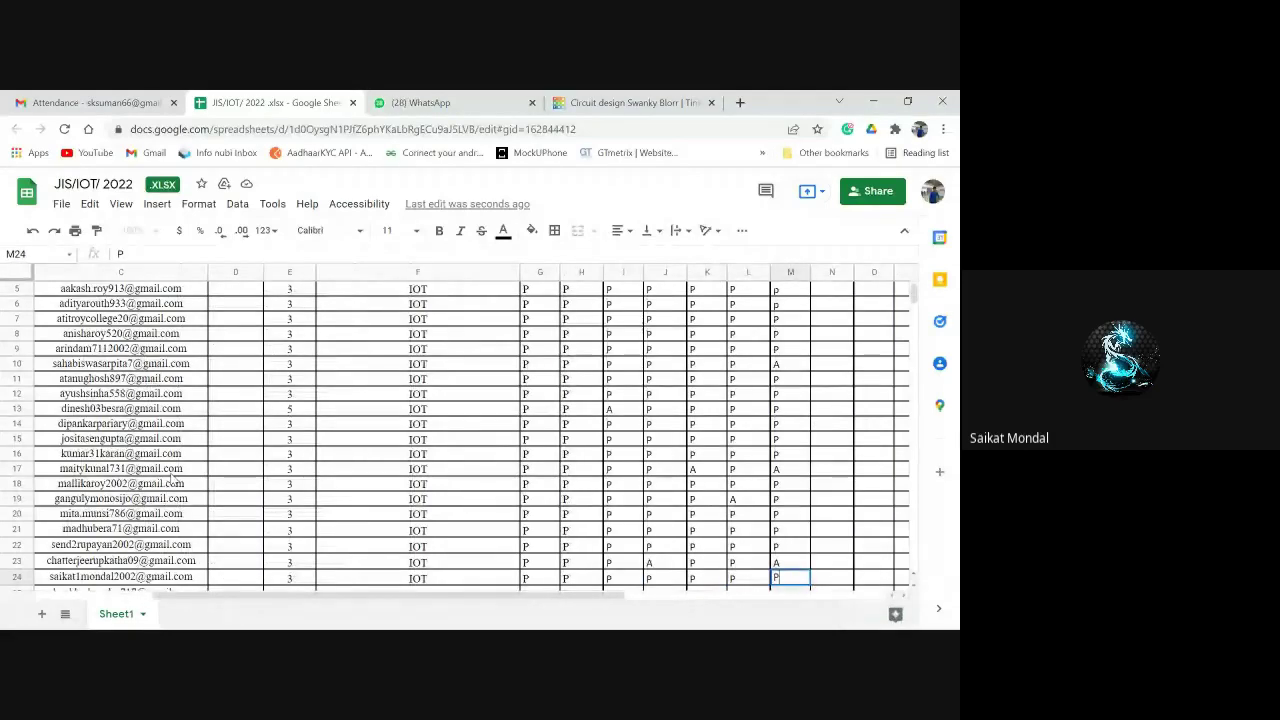
pyautogui.press('Return')
# Check the student's name in row 25 and enter P for the 1st Half of 2/22/2022 in cell M25.
pyautogui.press('Left')
pyautogui.press('Left')
pyautogui.press('Left')
pyautogui.press('Left')
pyautogui.press('Left')
pyautogui.press('Left')
pyautogui.press('Left')
pyautogui.press('Left')
pyautogui.press('Left')
pyautogui.press('Left')
pyautogui.press('Left')
pyautogui.press('Left')
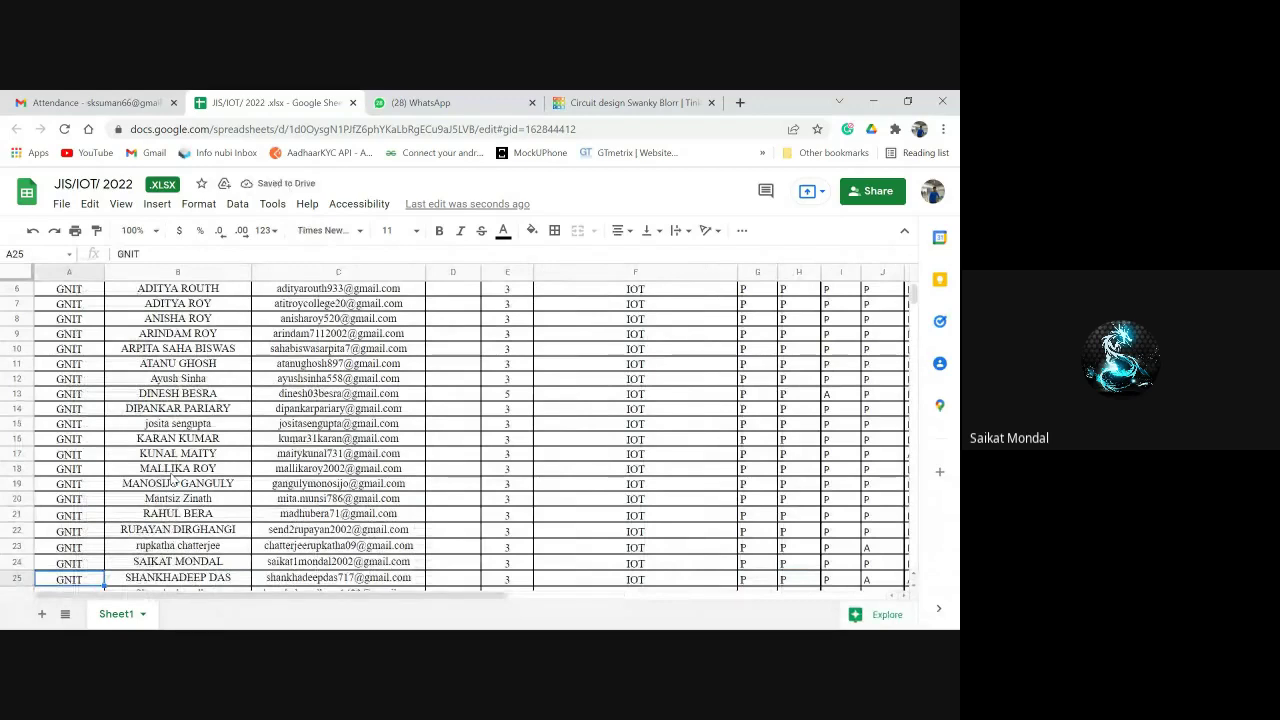
pyautogui.press('Right')
pyautogui.press('Right')
pyautogui.press('Right')
pyautogui.press('Right')
pyautogui.press('Right')
pyautogui.press('Right')
pyautogui.press('Right')
pyautogui.press('Right')
pyautogui.press('Right')
pyautogui.press('Right')
pyautogui.press('Right')
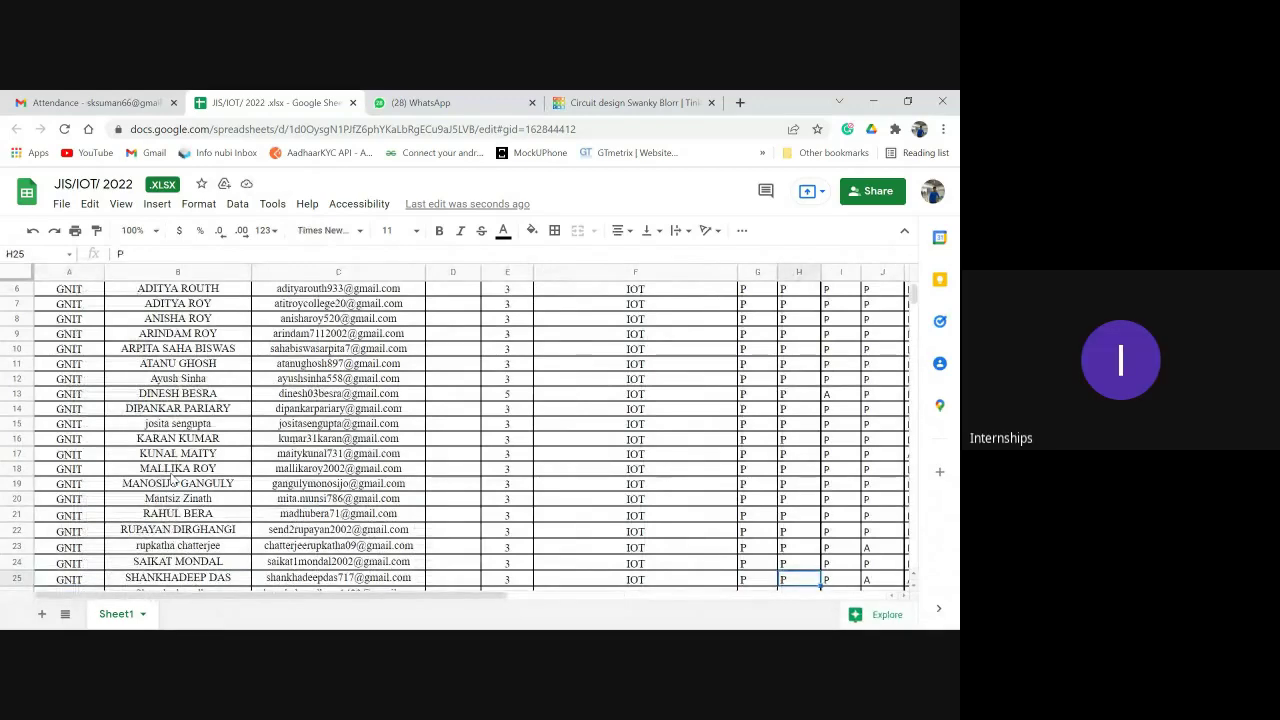
pyautogui.press('Right')
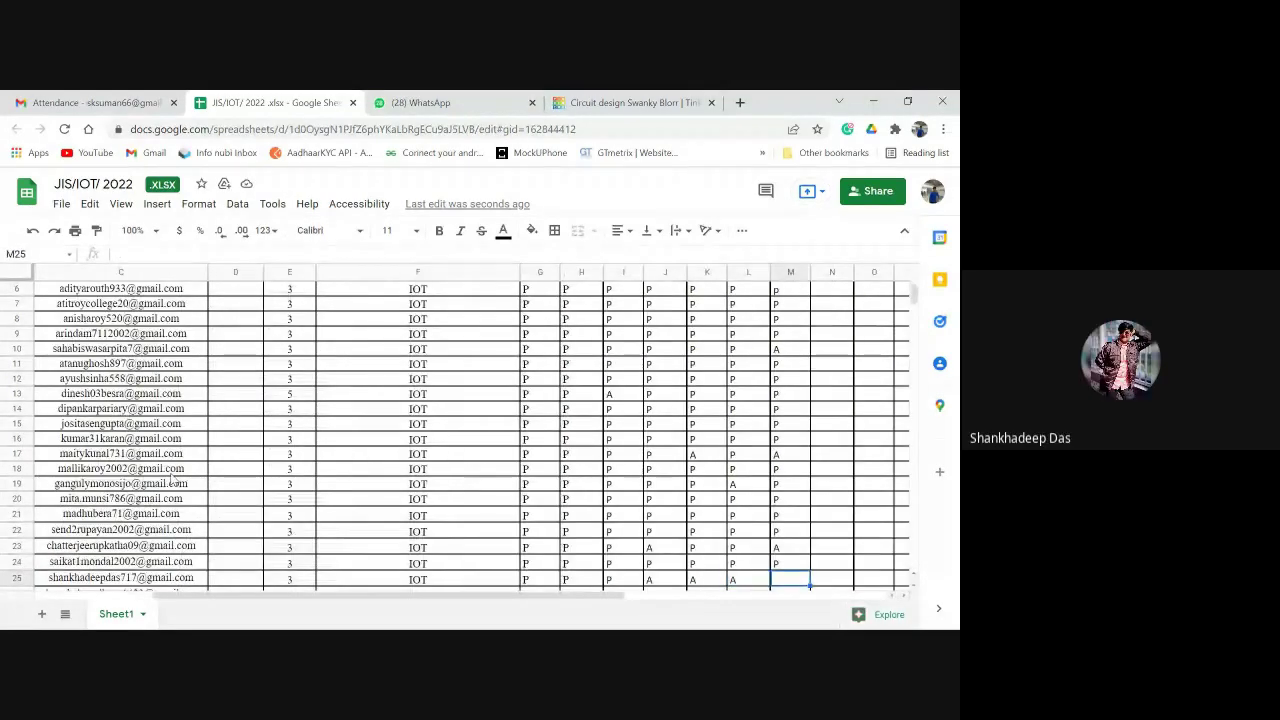
pyautogui.write('P')
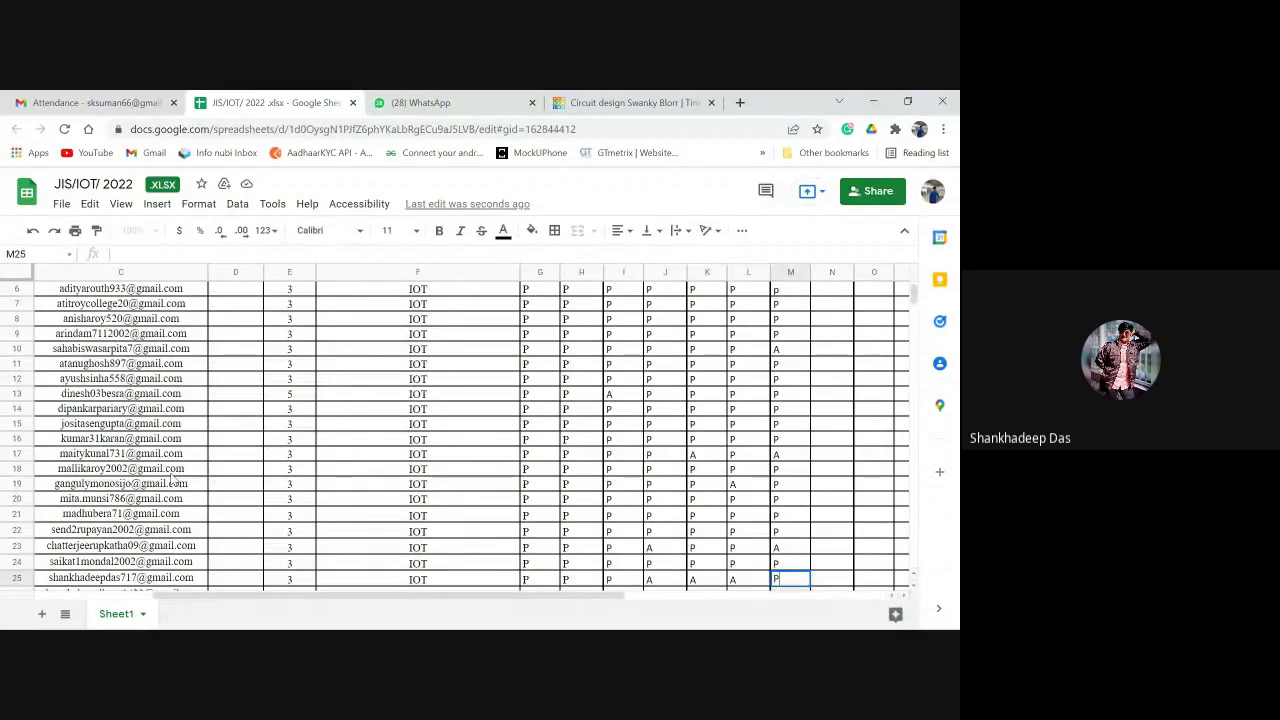
pyautogui.press('Return')
# Check the student's name in row 26 and enter P for the 1st Half of 2/22/2022 in cell M26.
pyautogui.press('Home')
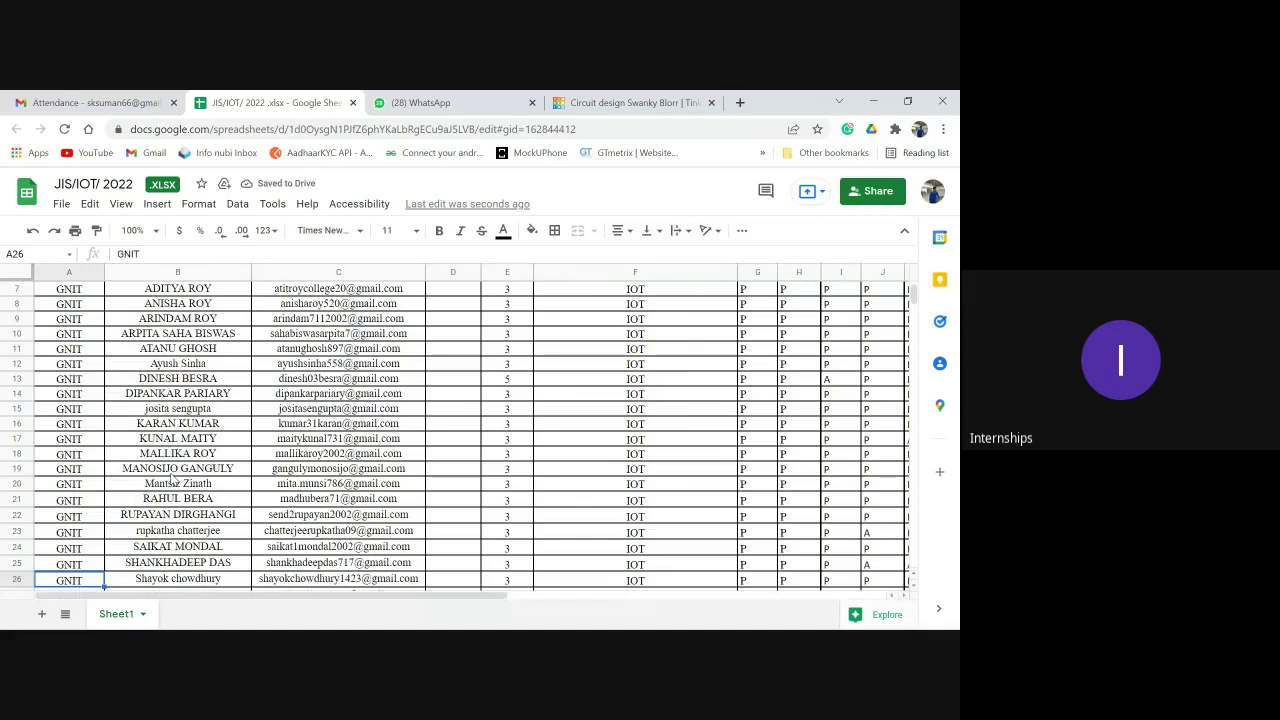
pyautogui.press('Right')
pyautogui.press('Right')
pyautogui.press('Right')
pyautogui.press('Right')
pyautogui.press('Right')
pyautogui.press('Right')
pyautogui.press('Right')
pyautogui.press('Right')
pyautogui.press('Right')
pyautogui.press('Right')
pyautogui.press('Right')
pyautogui.press('Right')
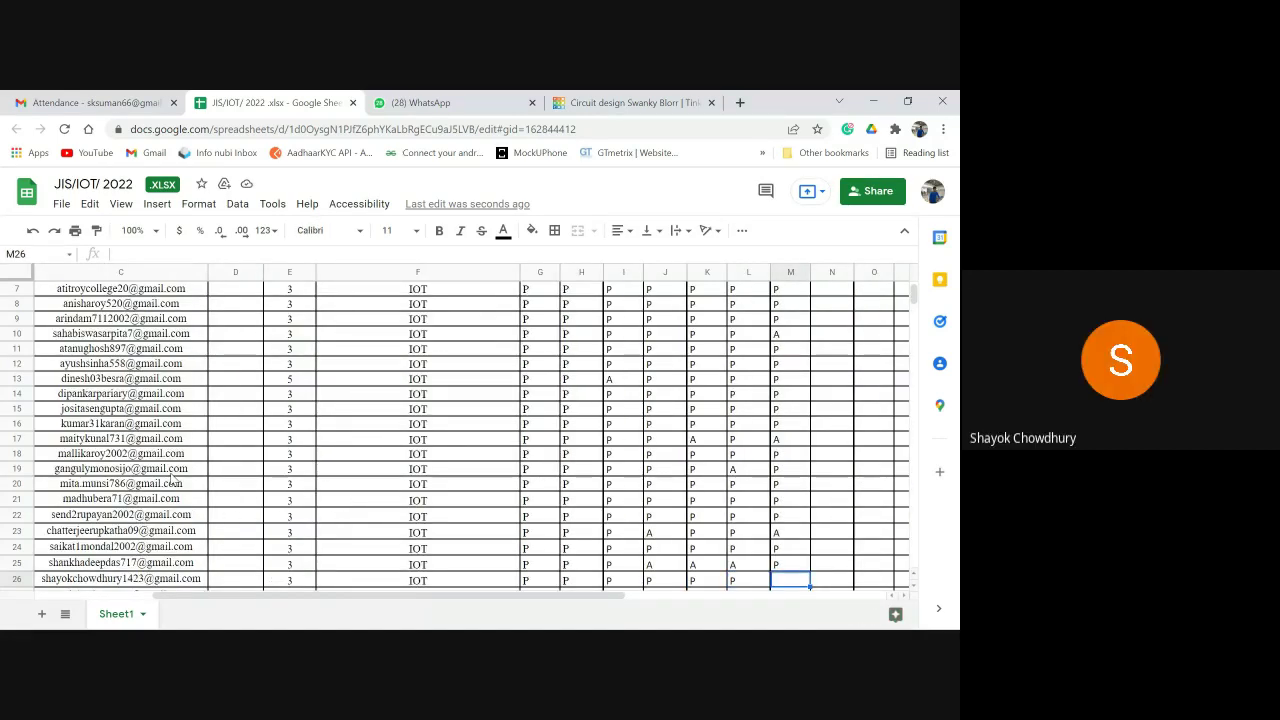
pyautogui.write('P')
pyautogui.press('Return')
# Check the student's name in row 27 and enter P for the 1st Half of 2/22/2022 in cell M27.
pyautogui.press('Home')
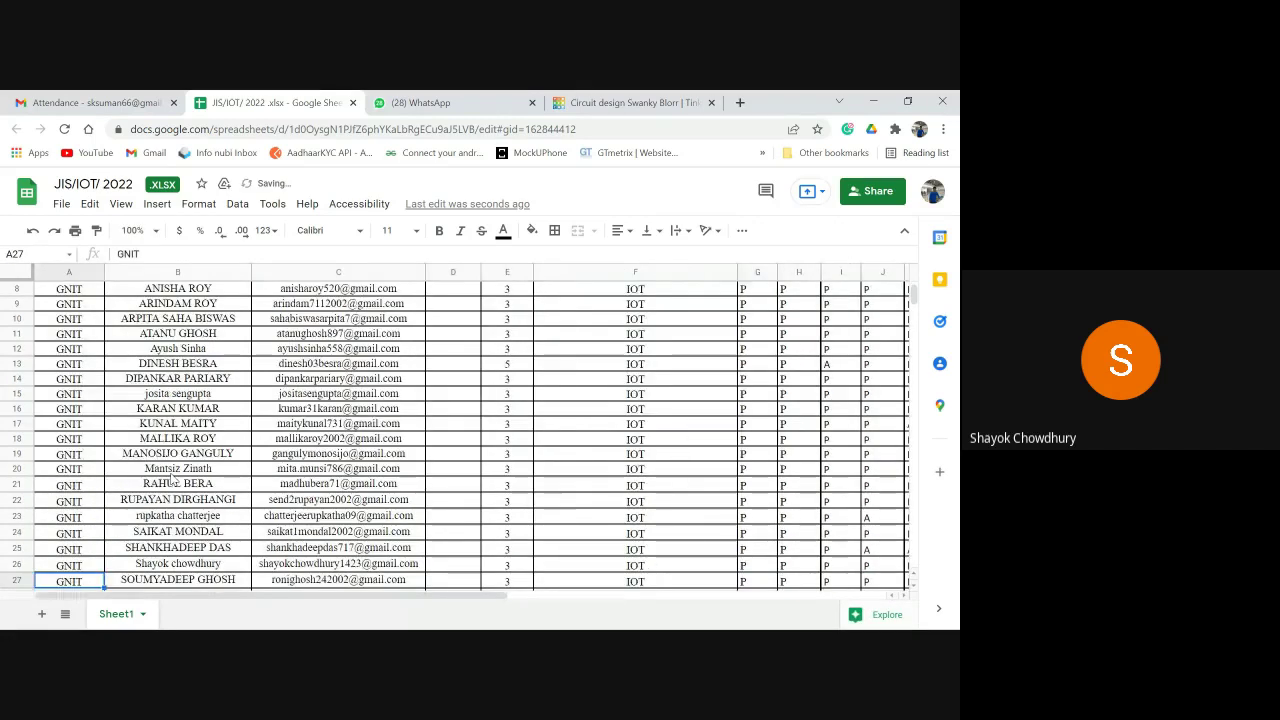
pyautogui.press('Right')
pyautogui.press('Right')
pyautogui.press('Right')
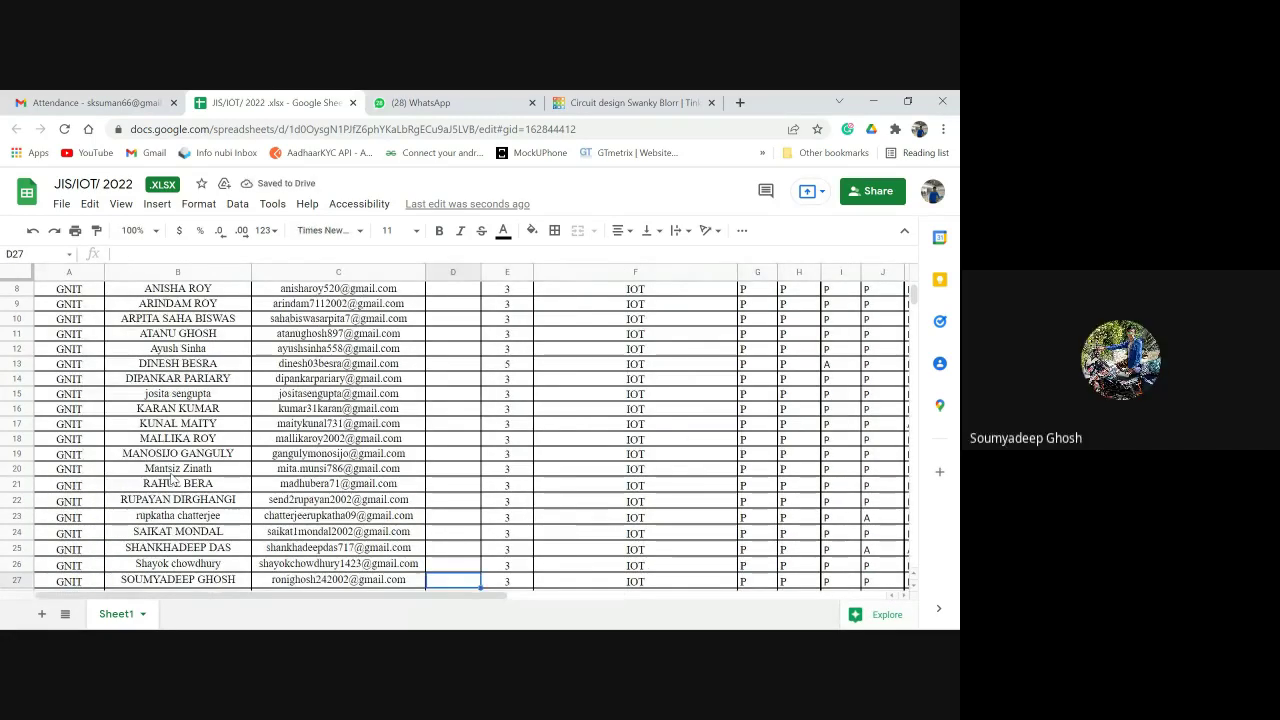
pyautogui.press('Right')
pyautogui.press('Right')
pyautogui.press('Right')
pyautogui.press('Right')
pyautogui.press('Right')
pyautogui.press('Right')
pyautogui.press('Right')
pyautogui.press('Right')
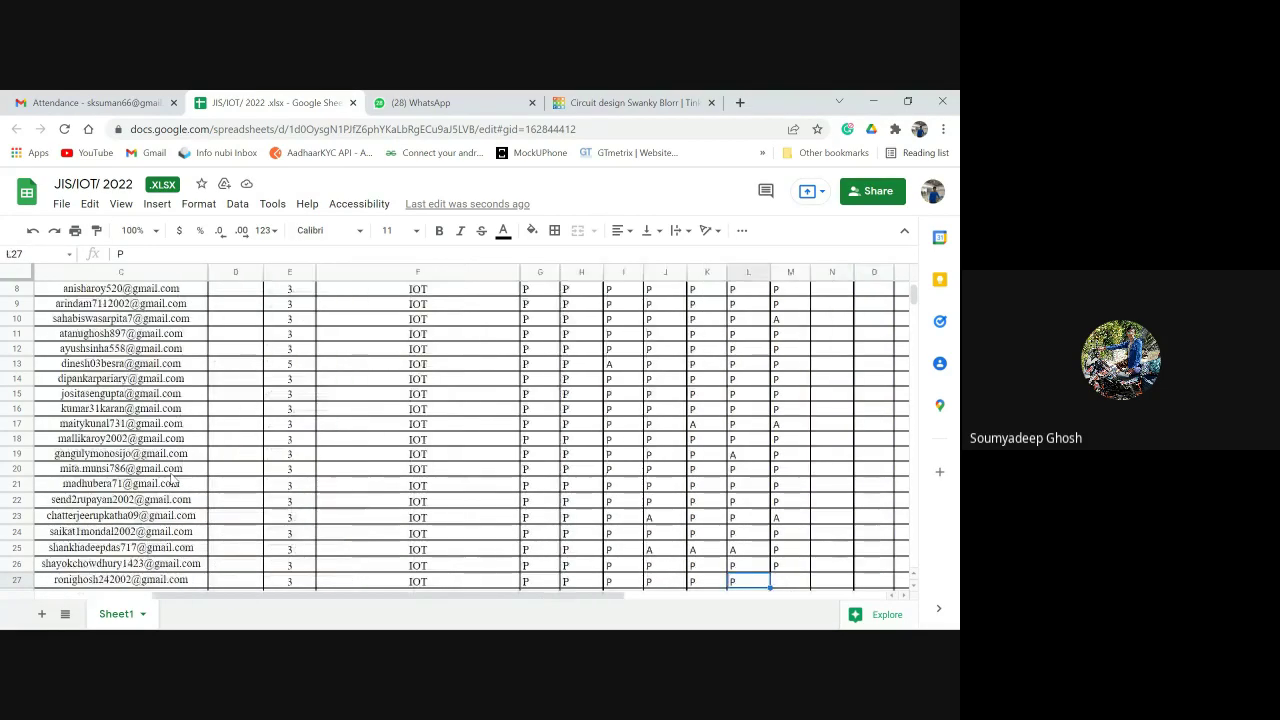
pyautogui.write('P')
pyautogui.press('Return')
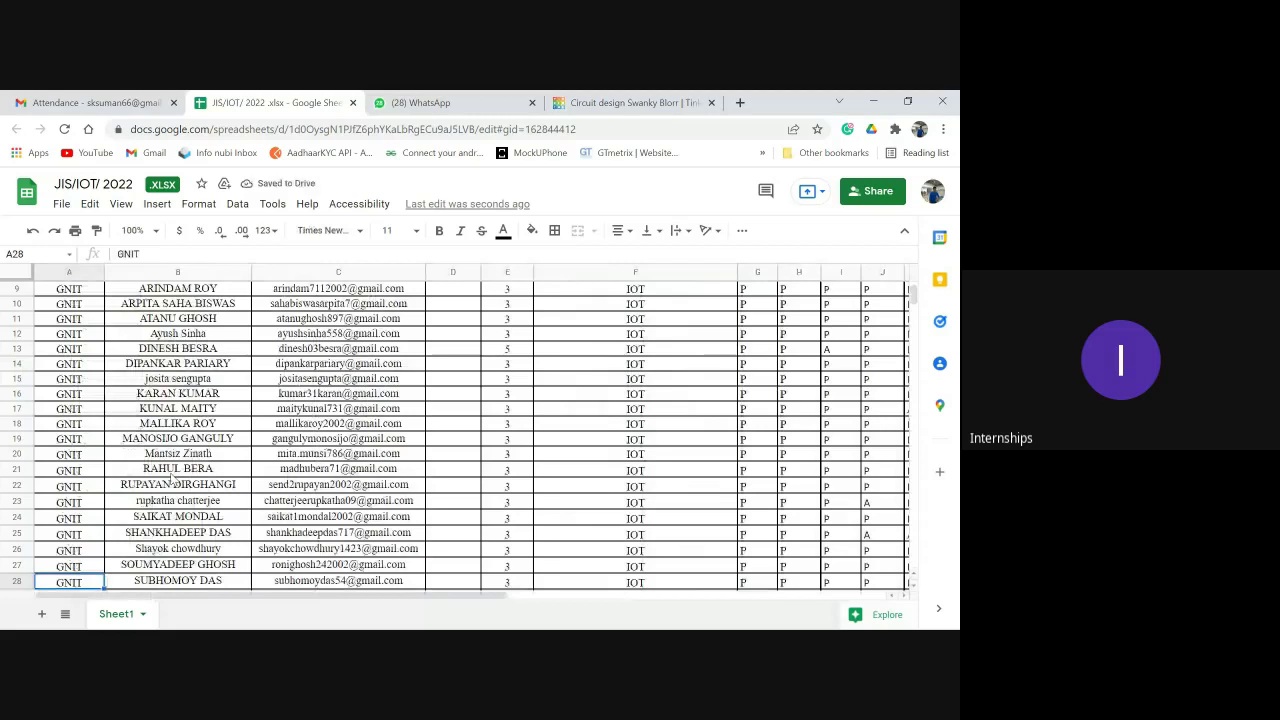
# Enter P for the 1st Half of 2/22/2022 in cell M28, checking the column against the date headers.
pyautogui.press('Right')
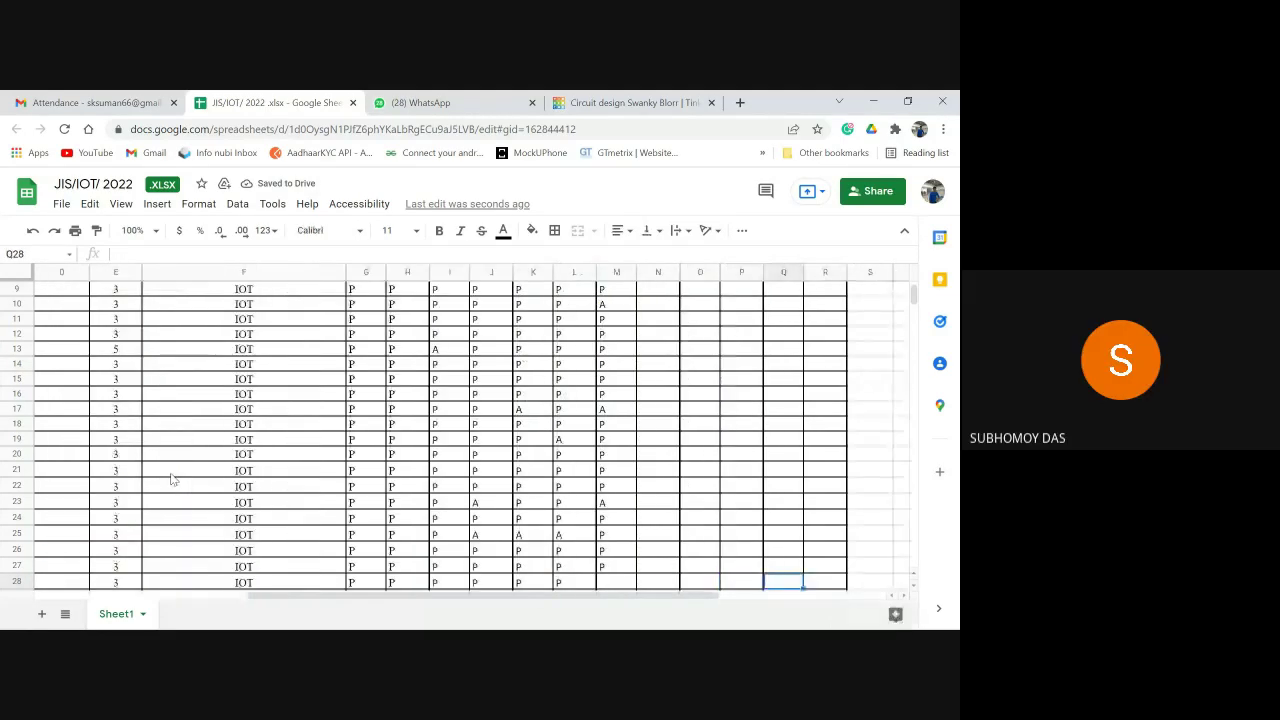
pyautogui.write('P')
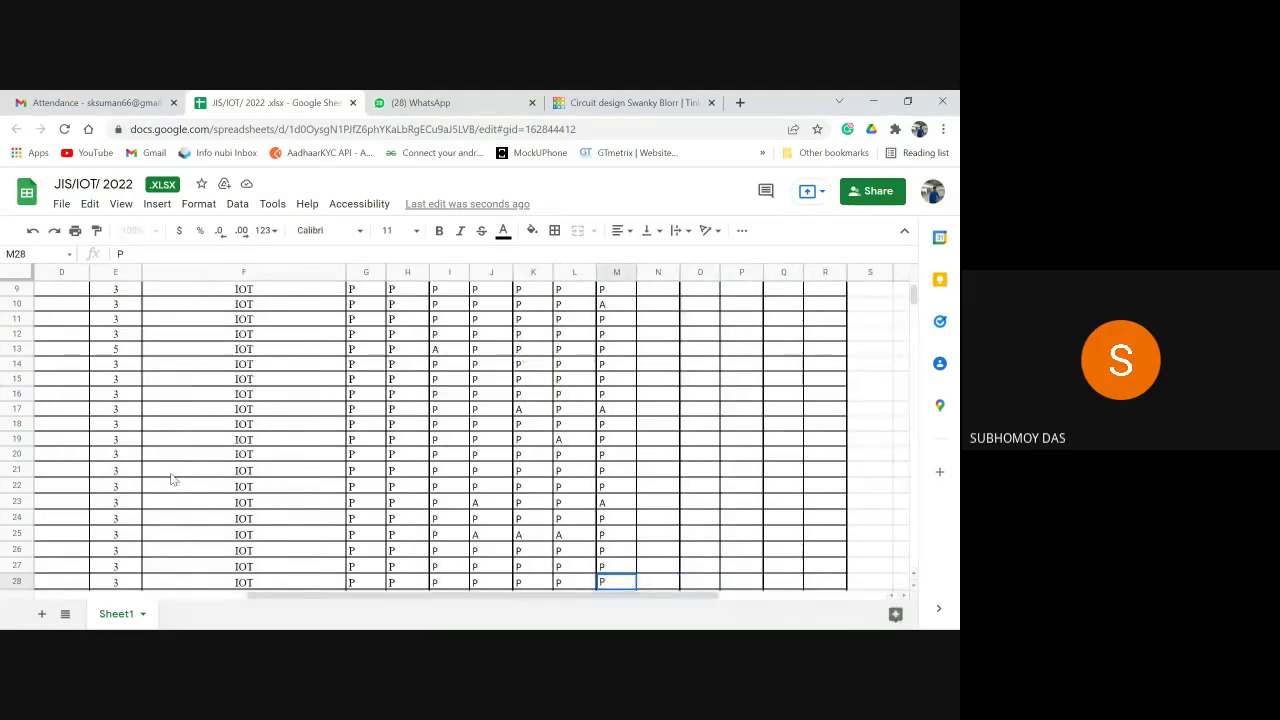
pyautogui.scroll(1, 171, 479)
pyautogui.scroll(3, 171, 479)
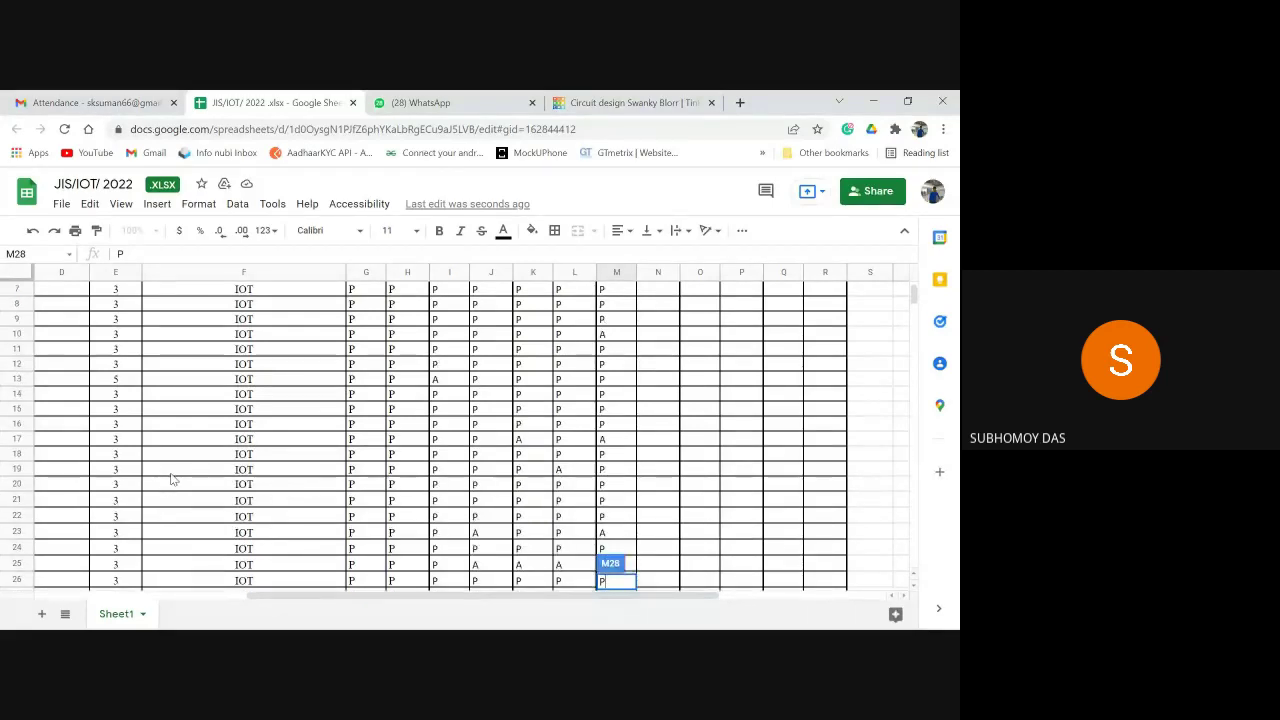
pyautogui.scroll(2, 171, 479)
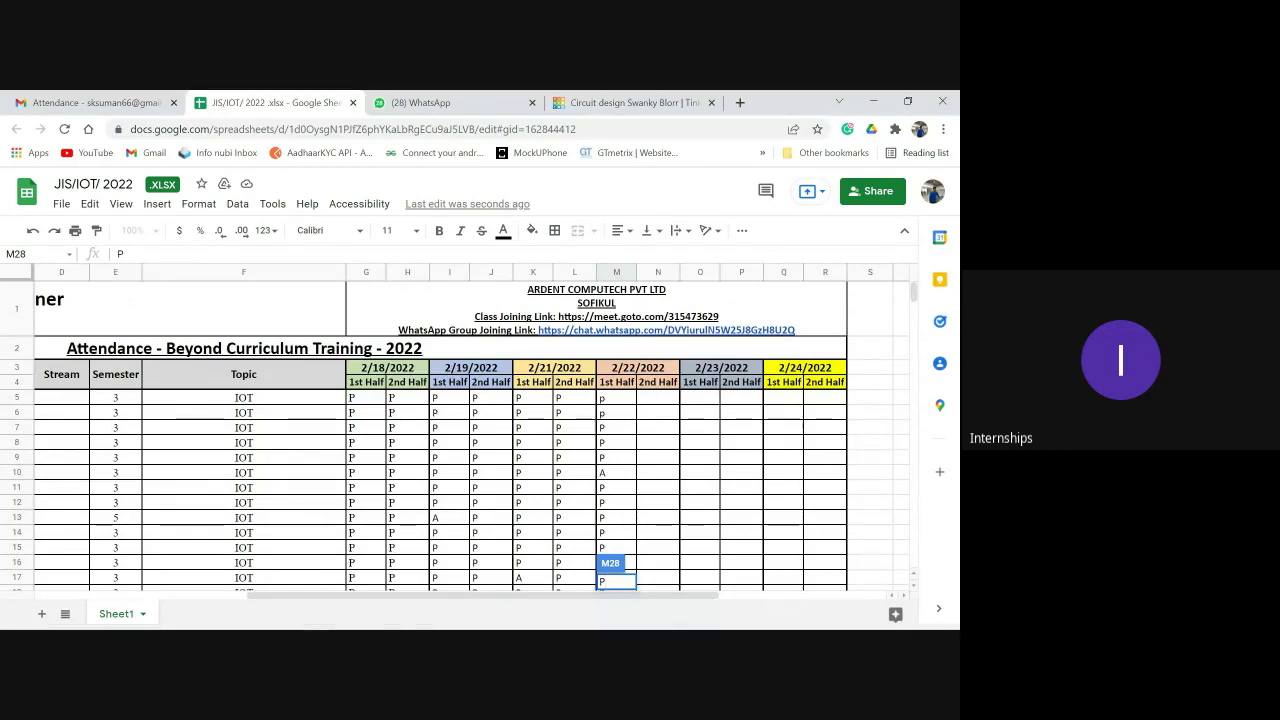
pyautogui.moveTo(315, 612)
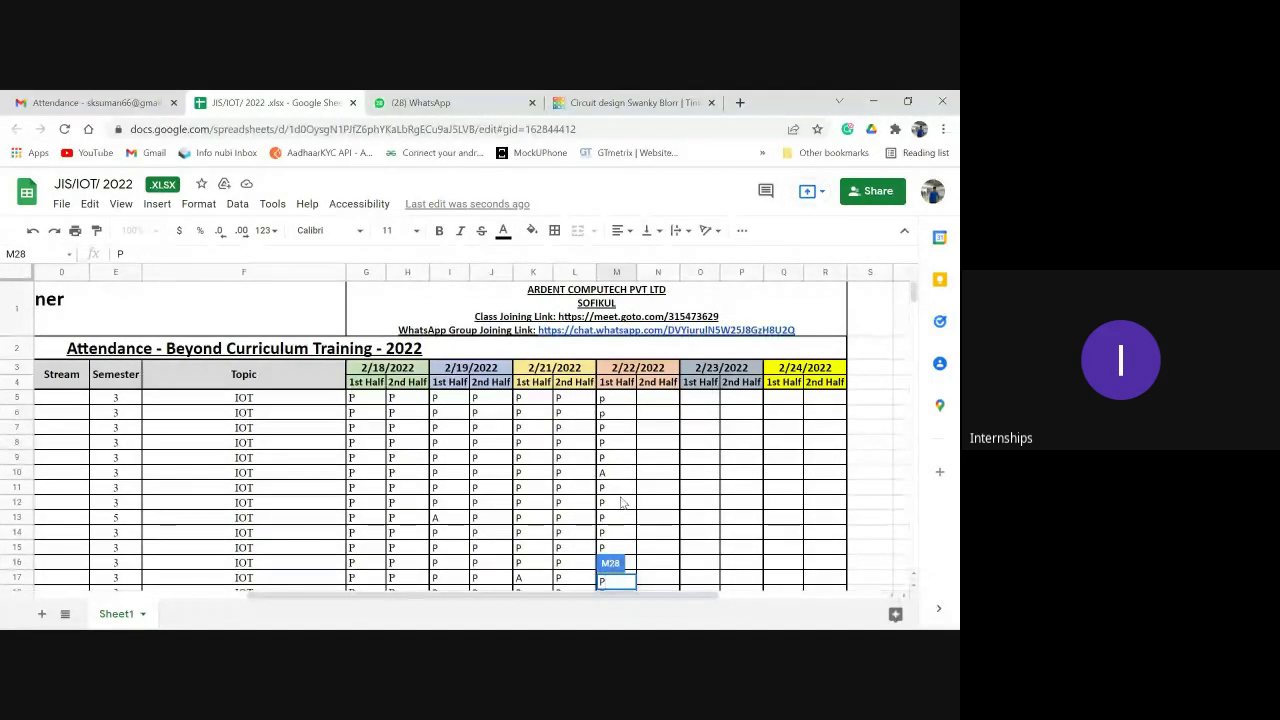
pyautogui.press('Return')
# Check the student's name in row 29 and enter A for the 1st Half of 2/22/2022 in cell M29.
pyautogui.press('Down')
pyautogui.press('Down')
pyautogui.press('Down')
pyautogui.press('Up')
pyautogui.press('Up')
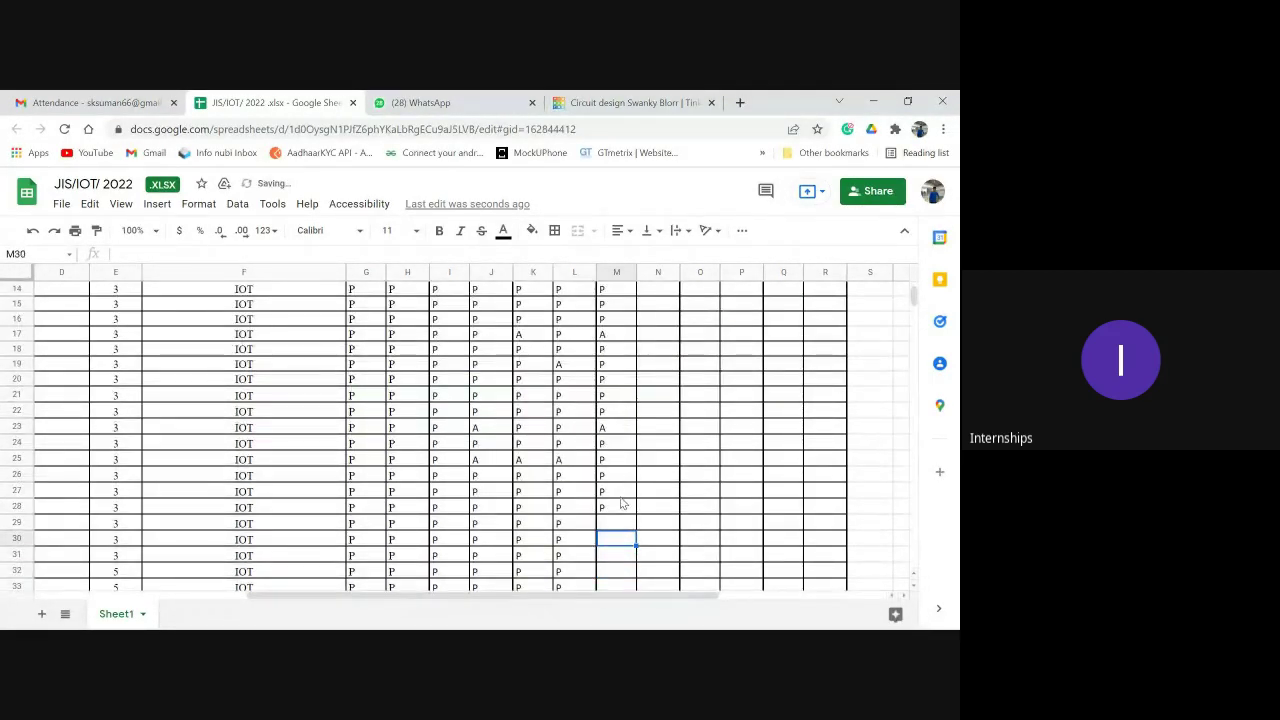
pyautogui.press('Up')
pyautogui.press('Left')
pyautogui.press('Left')
pyautogui.press('Left')
pyautogui.press('Left')
pyautogui.press('Left')
pyautogui.press('Left')
pyautogui.press('Left')
pyautogui.press('Left')
pyautogui.press('Left')
pyautogui.press('Left')
pyautogui.press('Left')
pyautogui.press('Left')
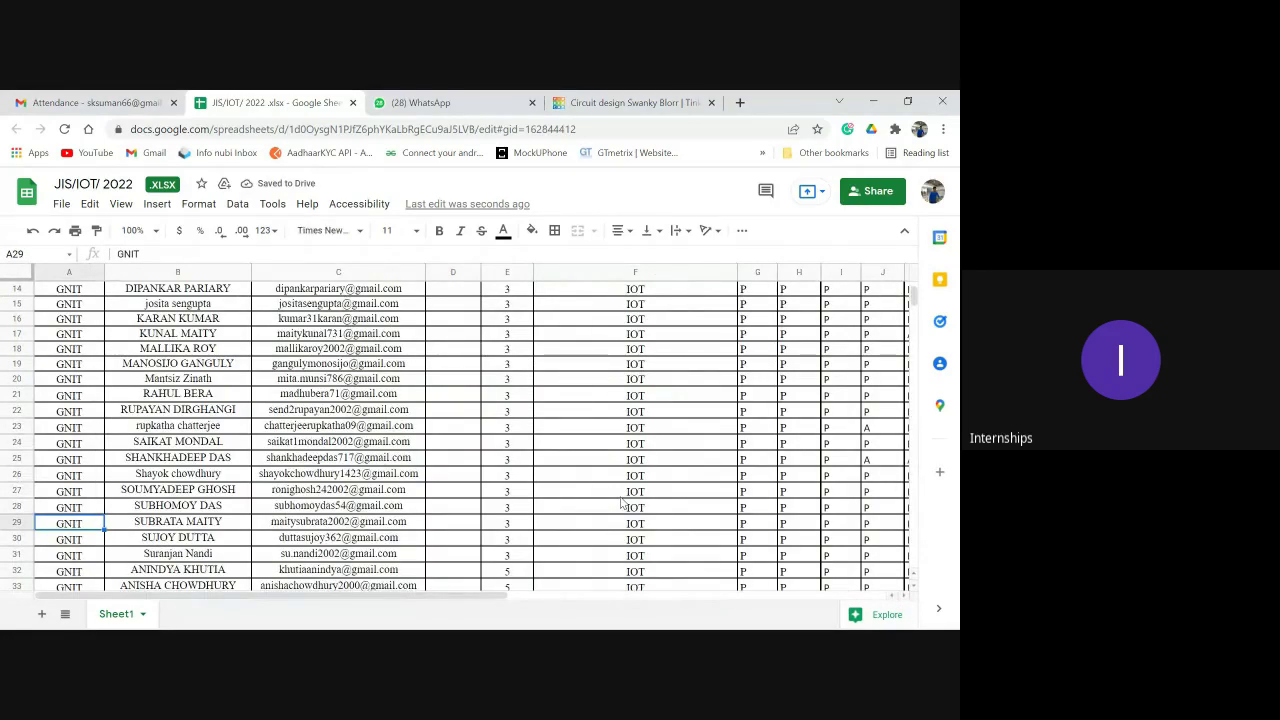
pyautogui.press('Right')
pyautogui.press('Right')
pyautogui.press('Right')
pyautogui.press('Right')
pyautogui.press('Right')
pyautogui.press('Right')
pyautogui.press('Right')
pyautogui.press('Right')
pyautogui.press('Right')
pyautogui.press('Right')
pyautogui.press('Right')
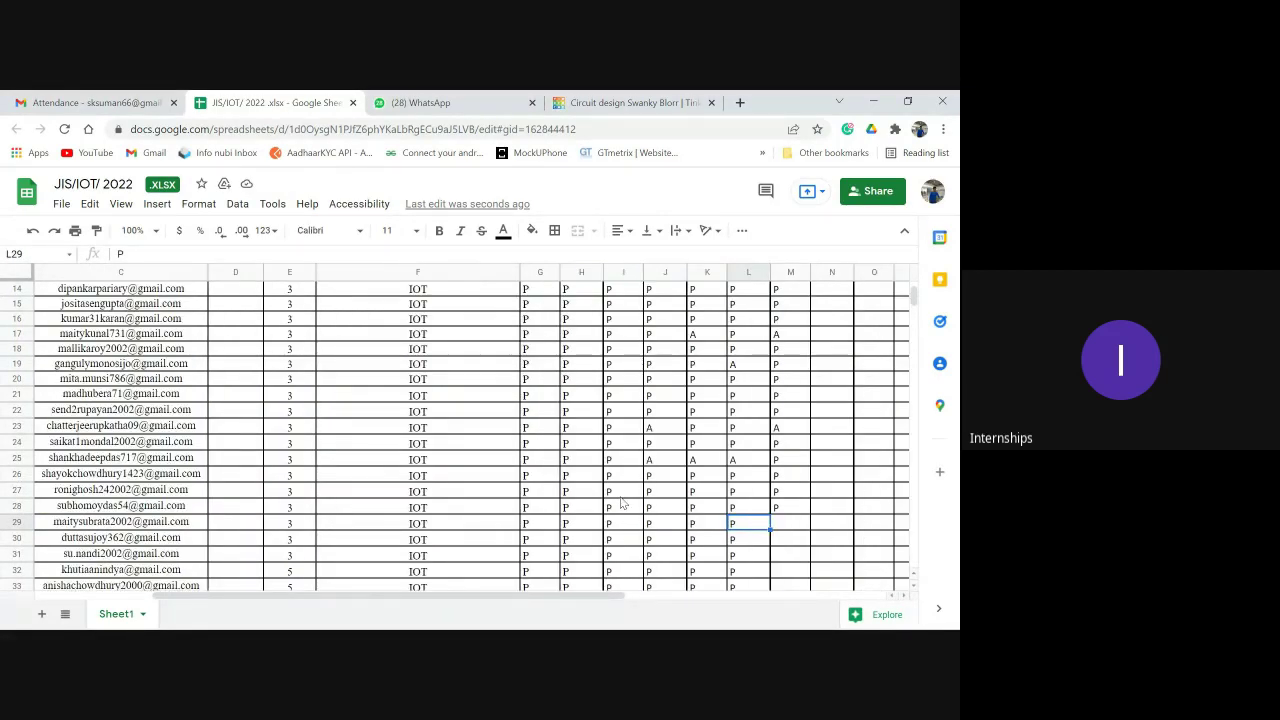
pyautogui.press('Right')
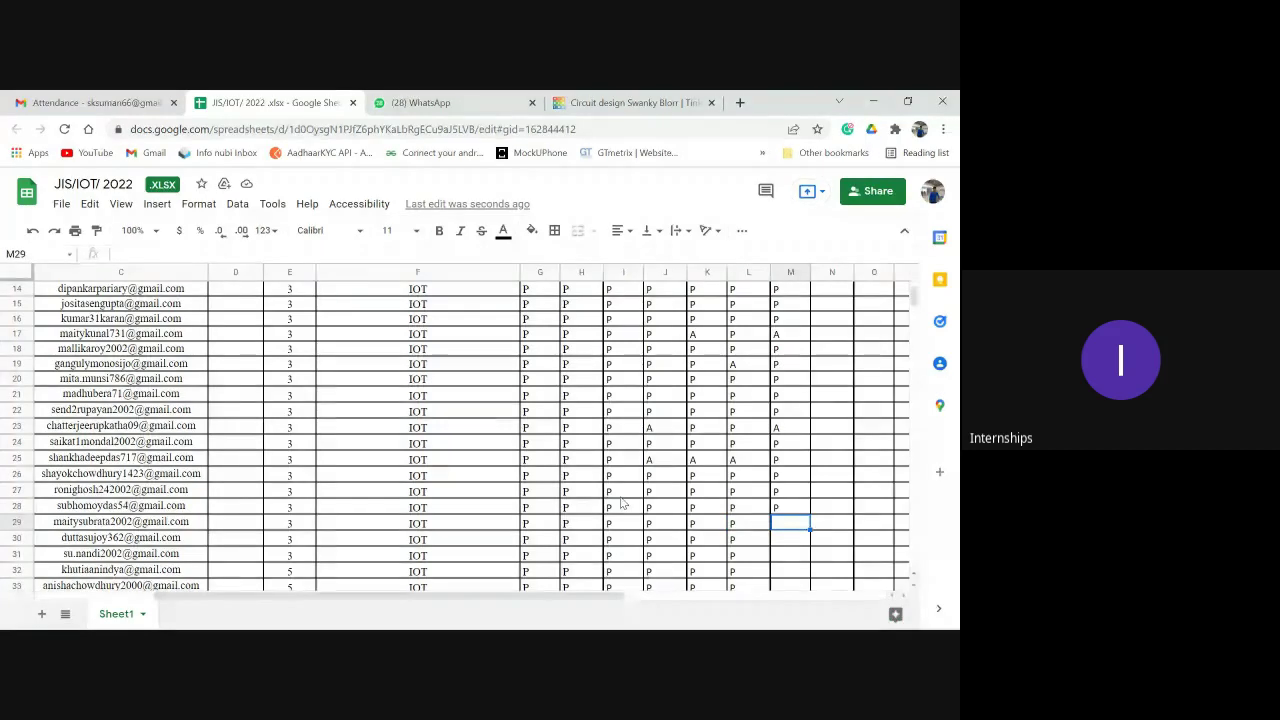
pyautogui.write('A')
pyautogui.press('Return')
# Check the student's name in row 30 and enter P for the 1st Half of 2/22/2022 in cell M30.
pyautogui.press('Home')
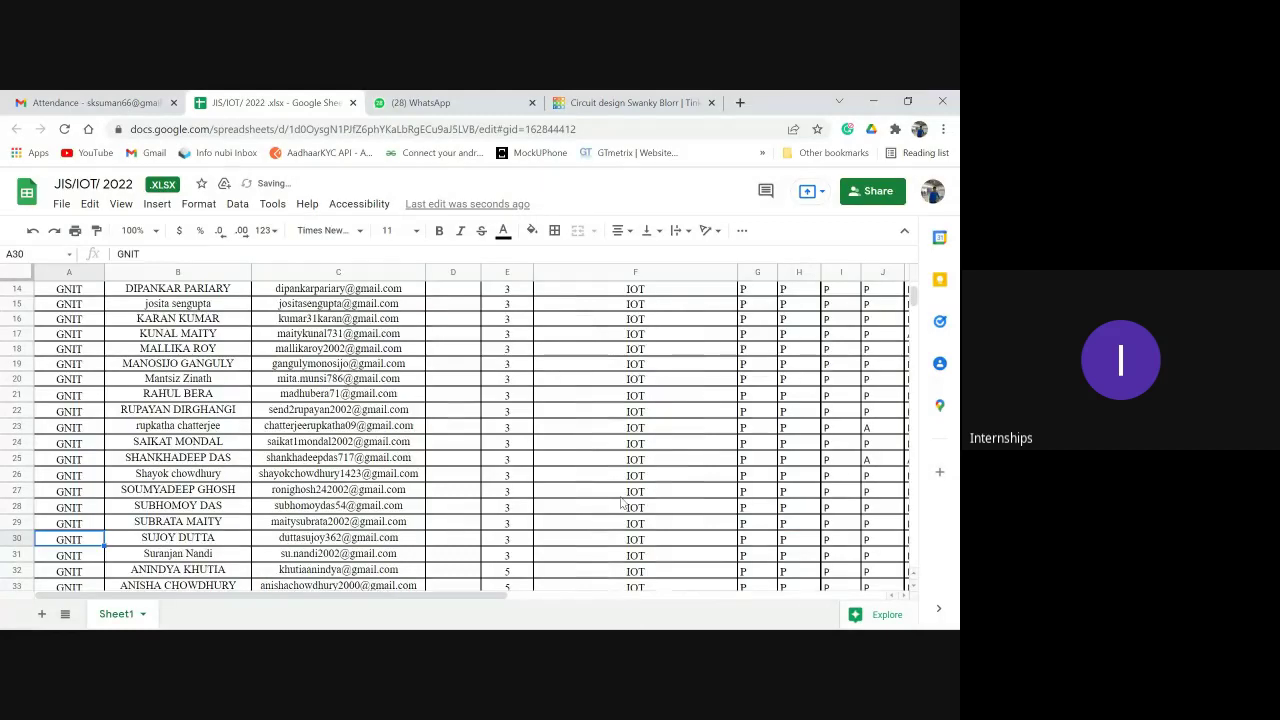
pyautogui.press('Right')
pyautogui.press('Right')
pyautogui.press('Right')
pyautogui.press('Right')
pyautogui.press('Right')
pyautogui.press('Right')
pyautogui.press('Right')
pyautogui.press('Right')
pyautogui.press('Right')
pyautogui.press('Right')
pyautogui.press('Right')
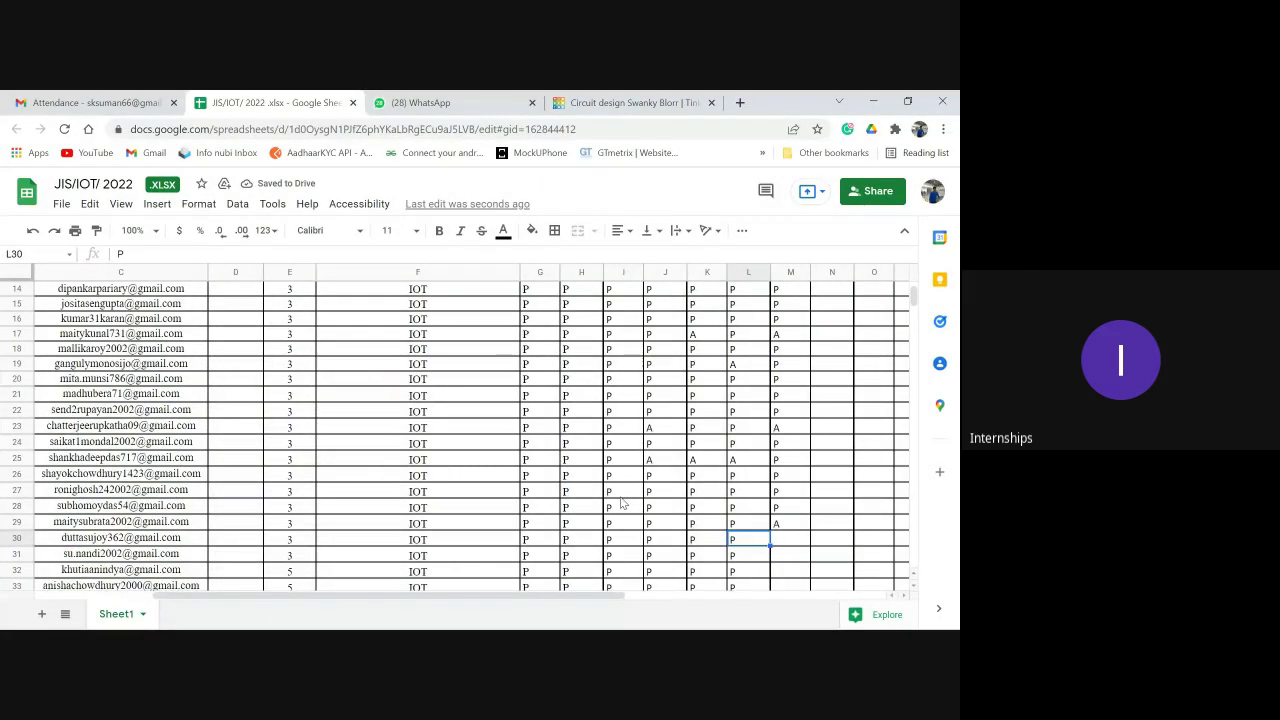
pyautogui.press('Right')
pyautogui.write('P')
pyautogui.press('Return')
# Check the names in rows 31 and 32 and enter A in M31 and P in M32 for the 1st Half of 2/22/2022.
pyautogui.press('Home')
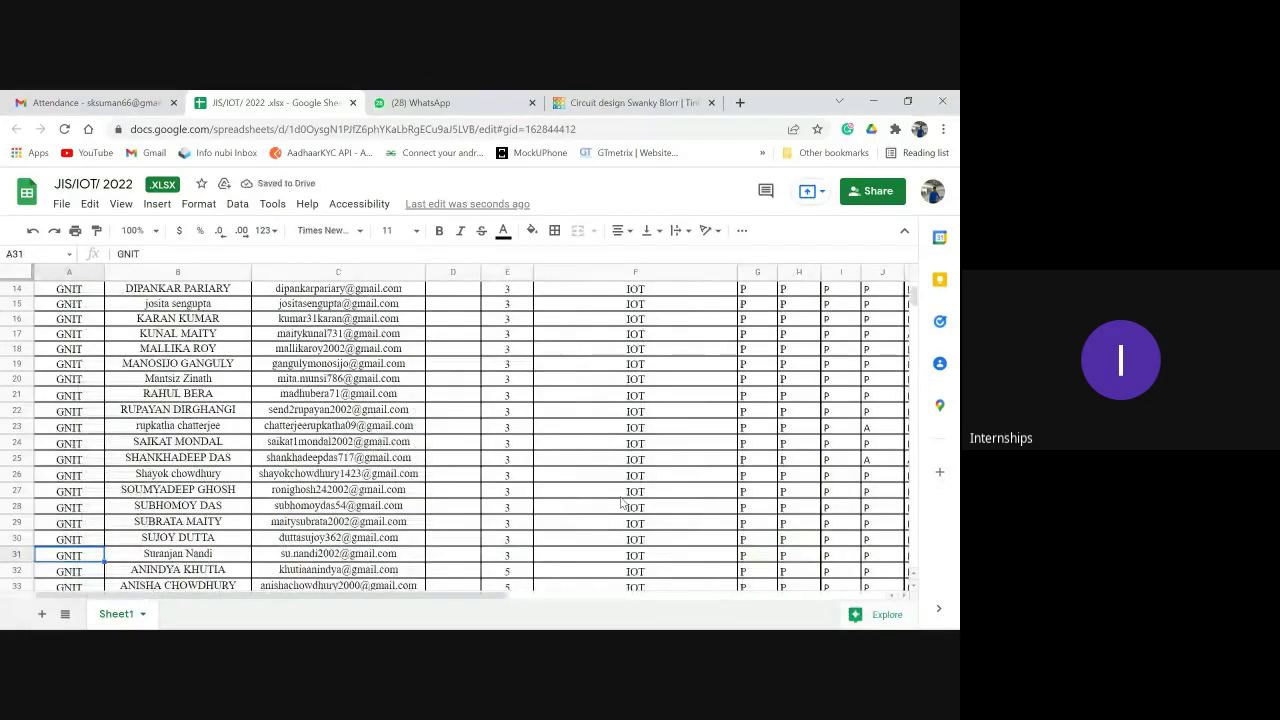
pyautogui.press('Right')
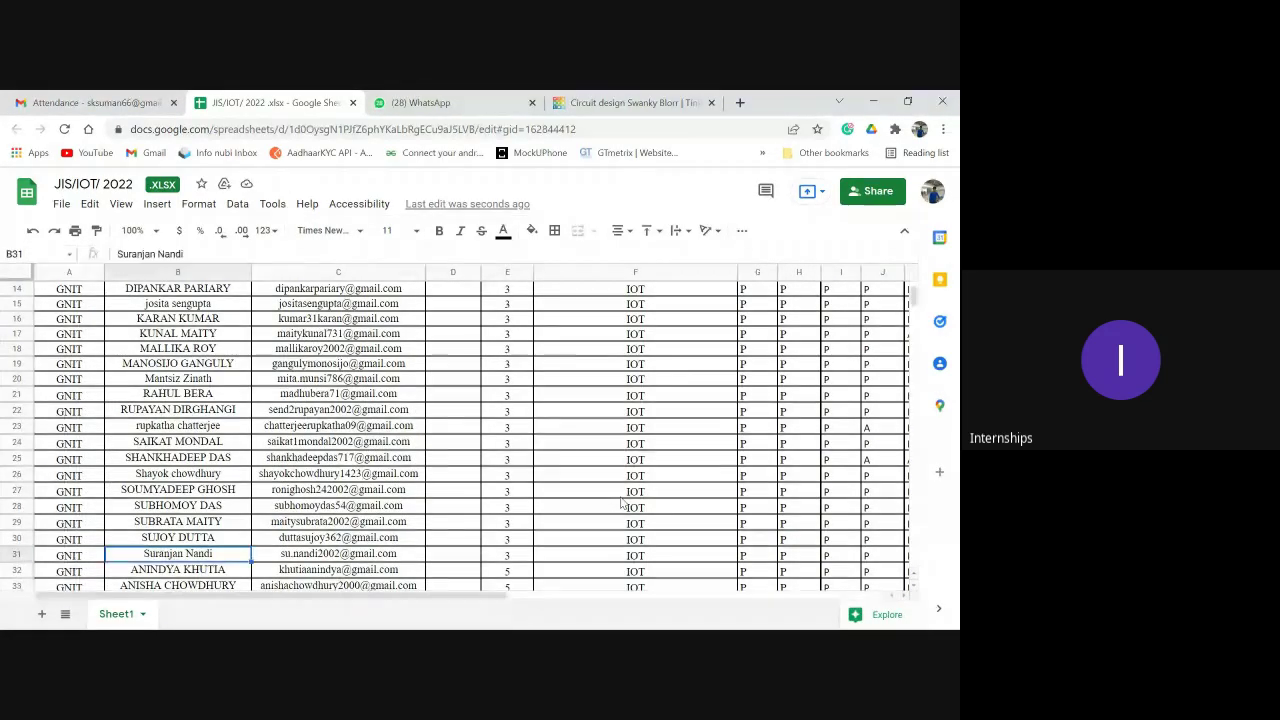
pyautogui.press('Right')
pyautogui.press('Right')
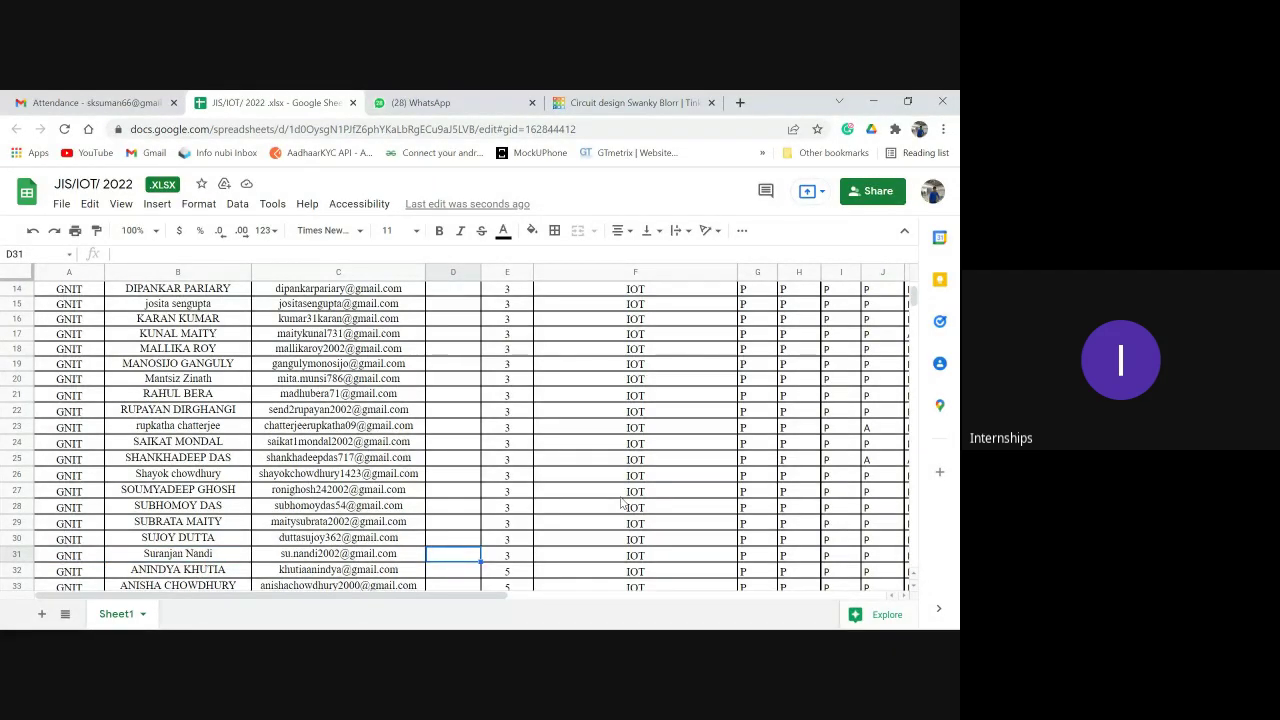
pyautogui.press('Right')
pyautogui.press('Right')
pyautogui.press('Right')
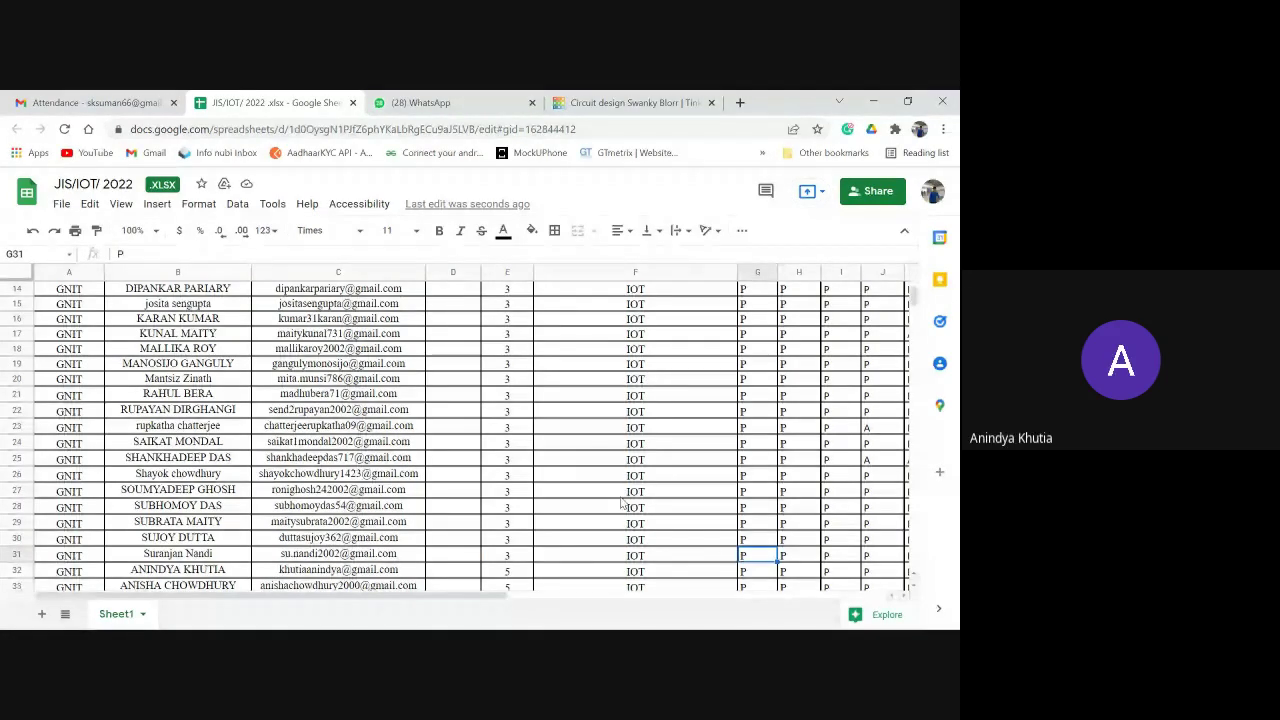
pyautogui.press('Right')
pyautogui.press('Right')
pyautogui.press('Right')
pyautogui.press('Right')
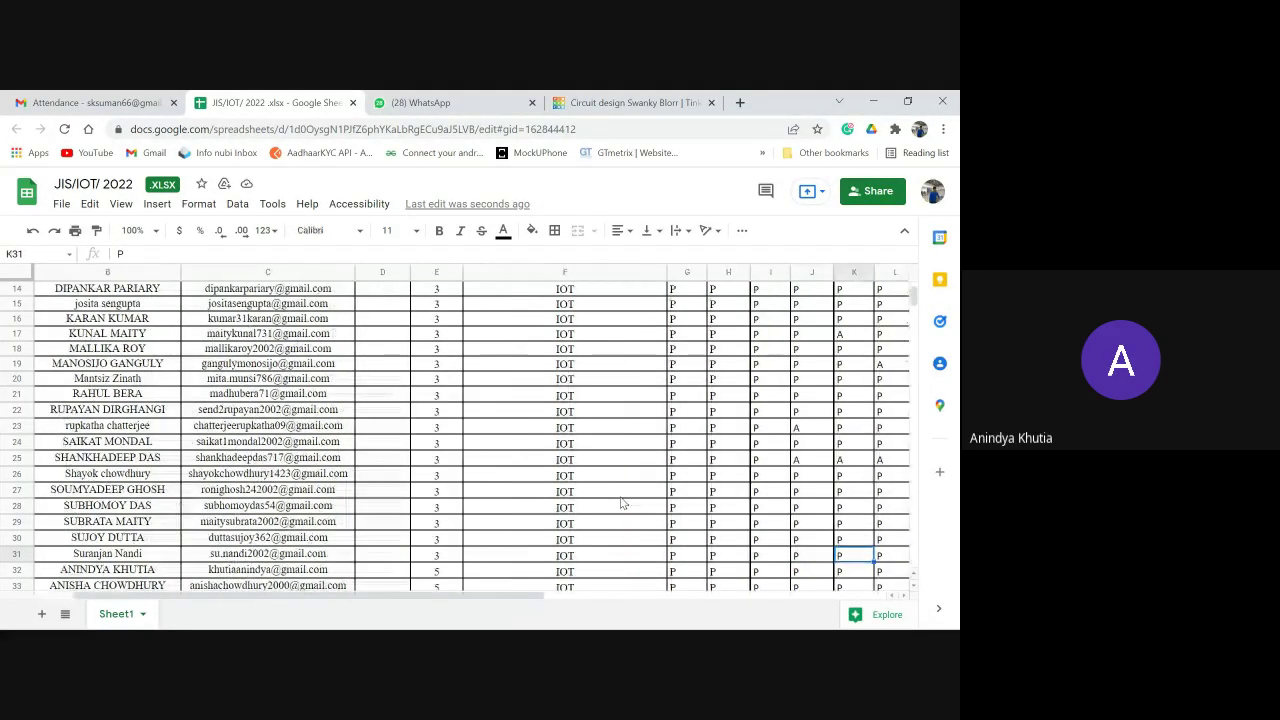
pyautogui.press('Right')
pyautogui.press('Right')
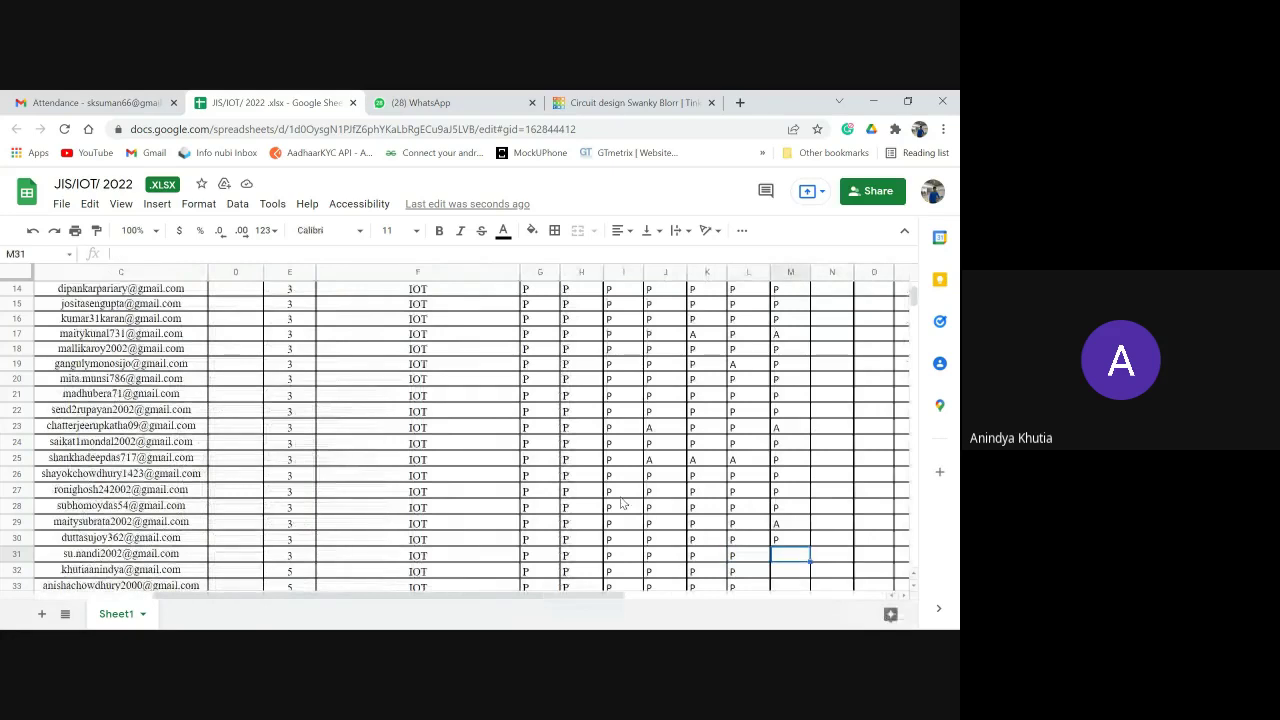
pyautogui.write('A')
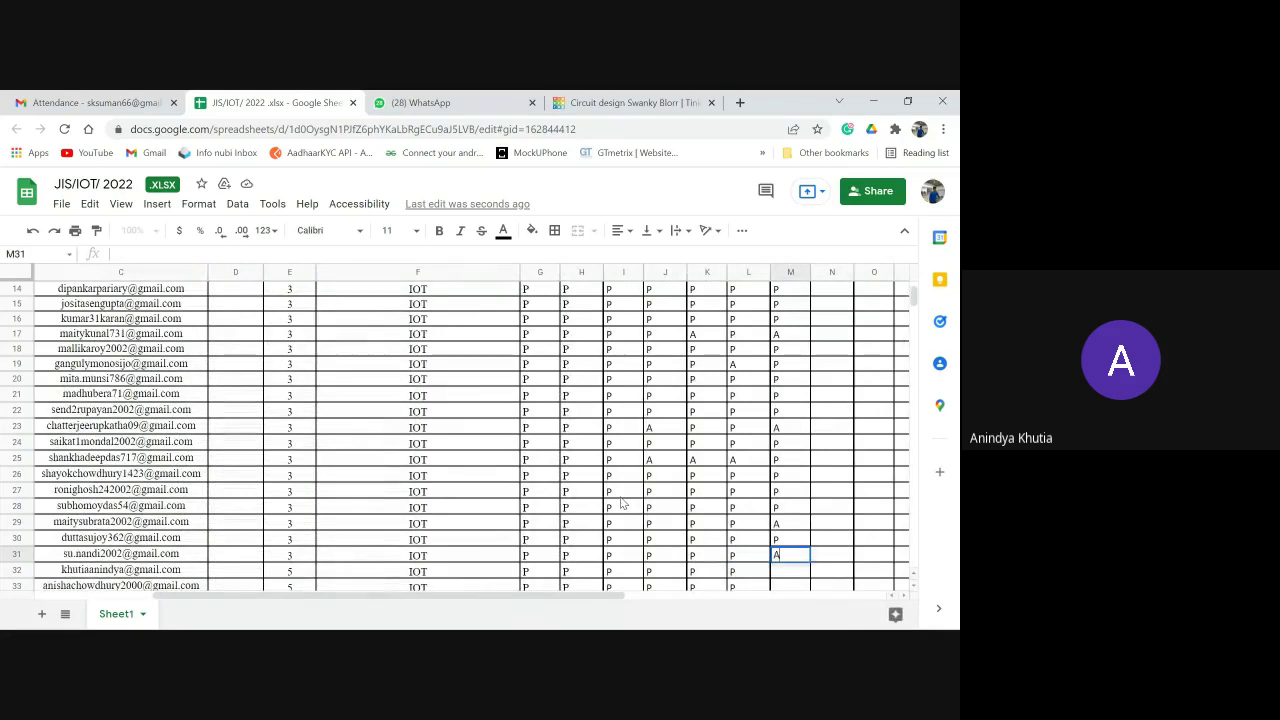
pyautogui.press('Return')
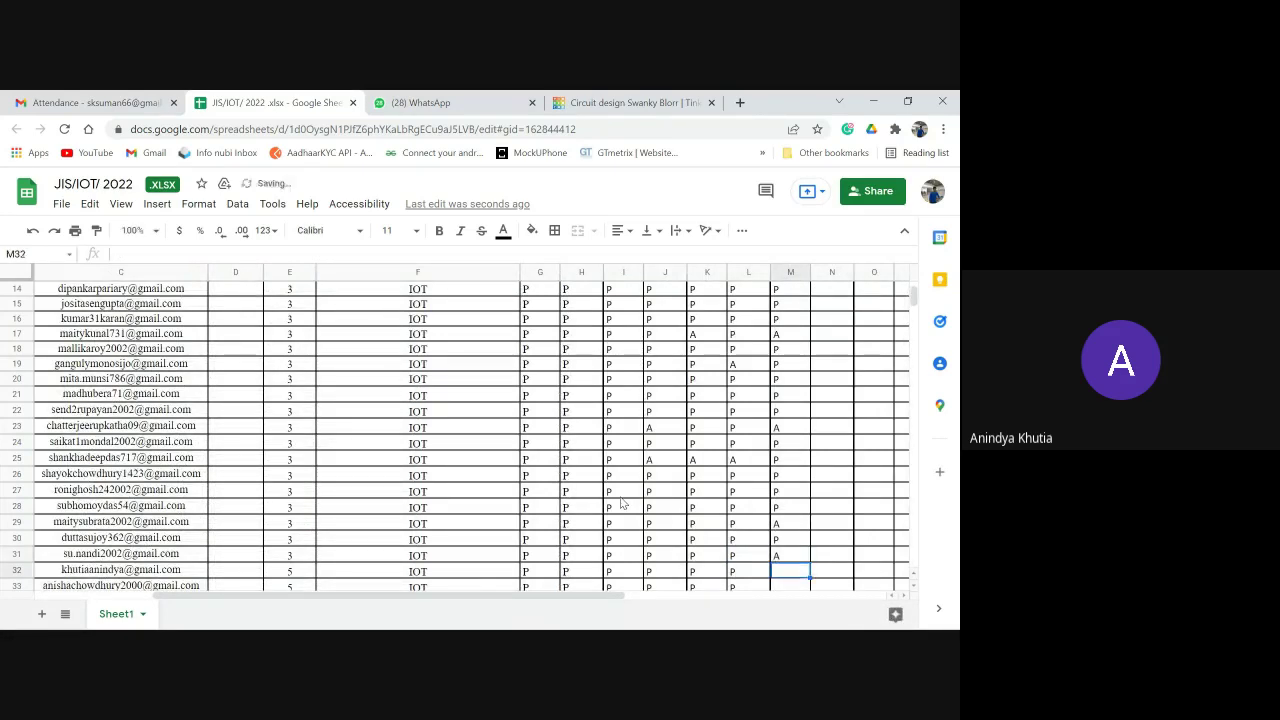
pyautogui.write('P')
pyautogui.press('Return')
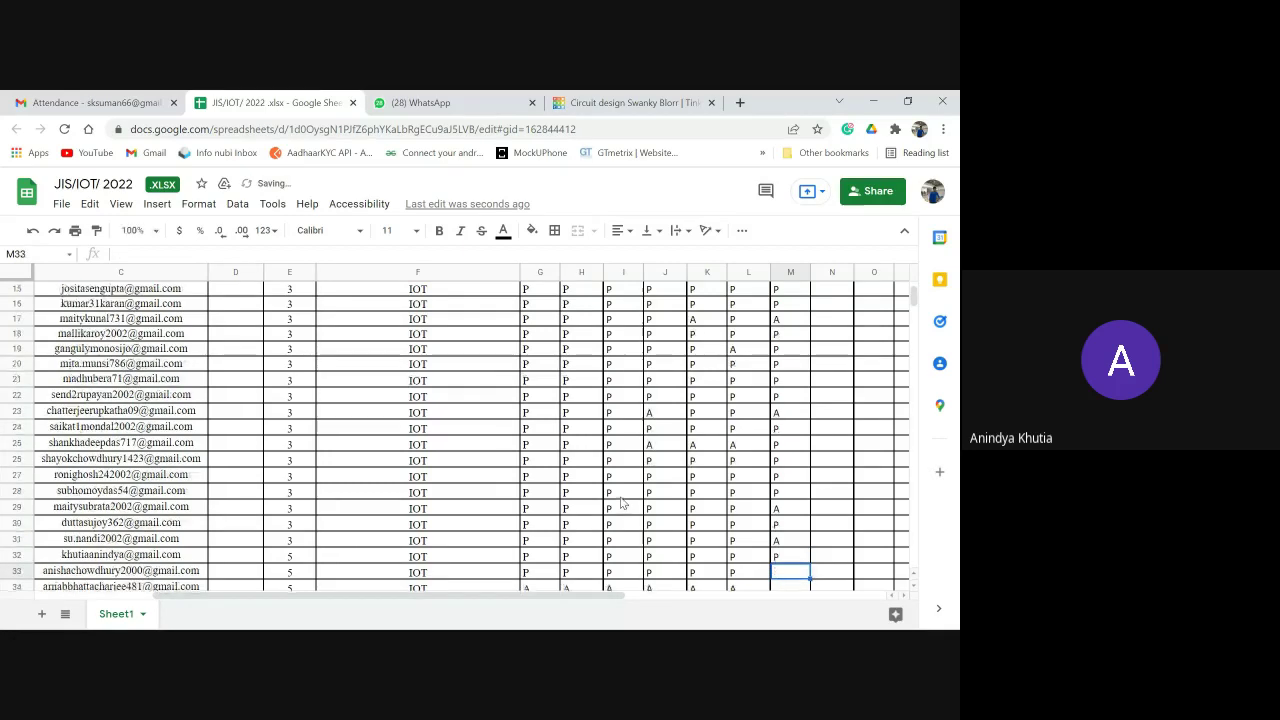
# Check the names in rows 33 and 34 and enter P in M33 and A in M34 for the 1st Half of 2/22/2022.
pyautogui.press('Left')
pyautogui.press('Left')
pyautogui.press('Left')
pyautogui.press('Left')
pyautogui.press('Left')
pyautogui.press('Left')
pyautogui.press('Left')
pyautogui.press('Left')
pyautogui.press('Left')
pyautogui.press('Left')
pyautogui.press('Left')
pyautogui.press('Left')
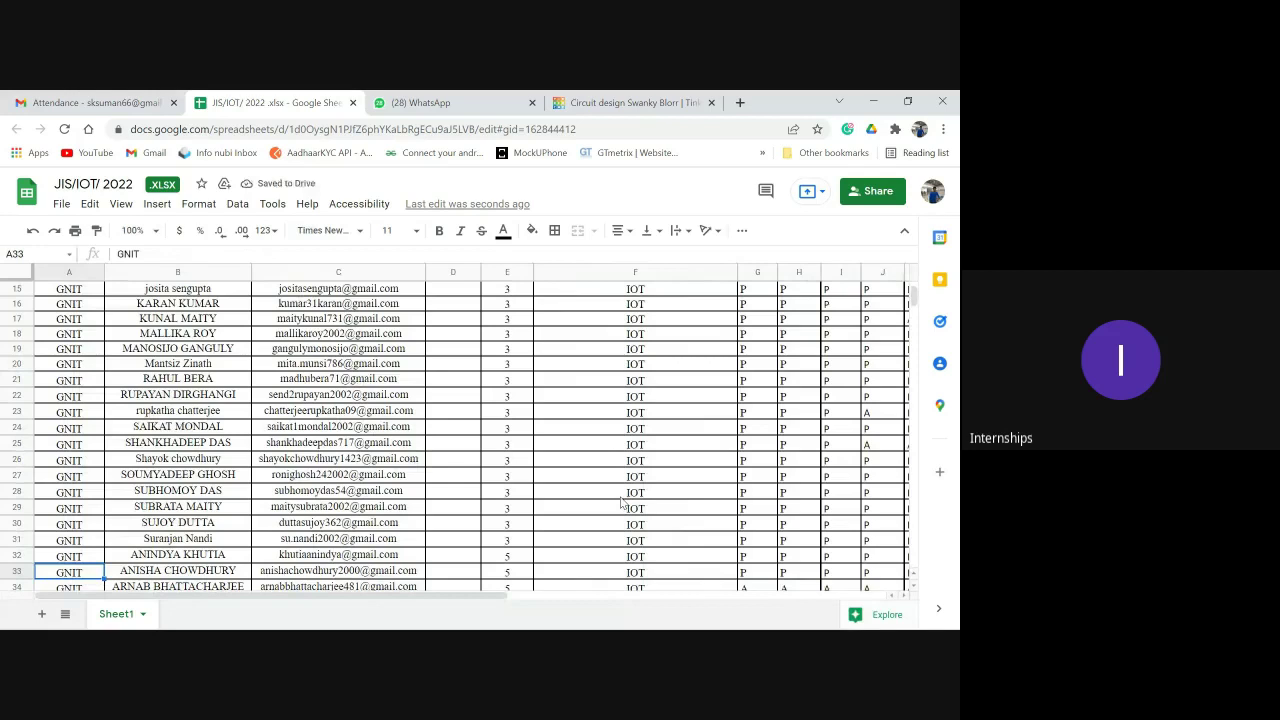
pyautogui.press('Right')
pyautogui.press('Right')
pyautogui.press('Right')
pyautogui.press('Right')
pyautogui.press('Right')
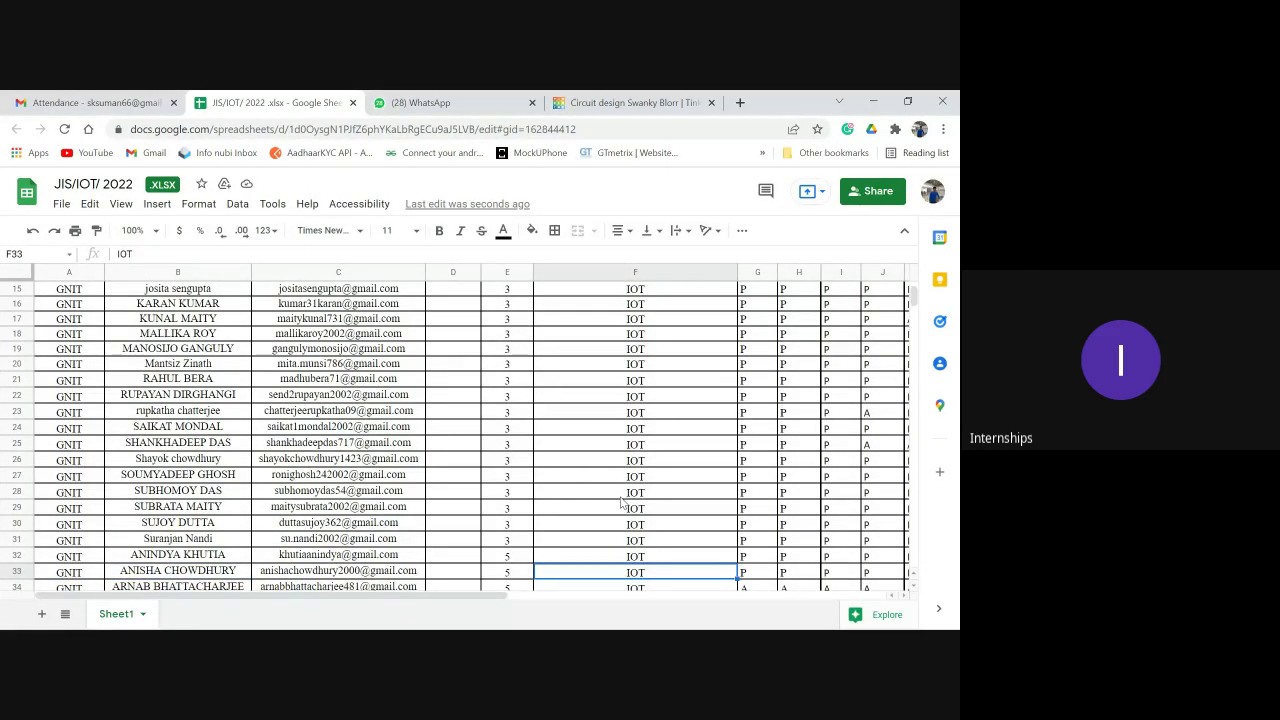
pyautogui.press('Right')
pyautogui.press('Right')
pyautogui.press('Right')
pyautogui.press('Right')
pyautogui.press('Right')
pyautogui.press('Right')
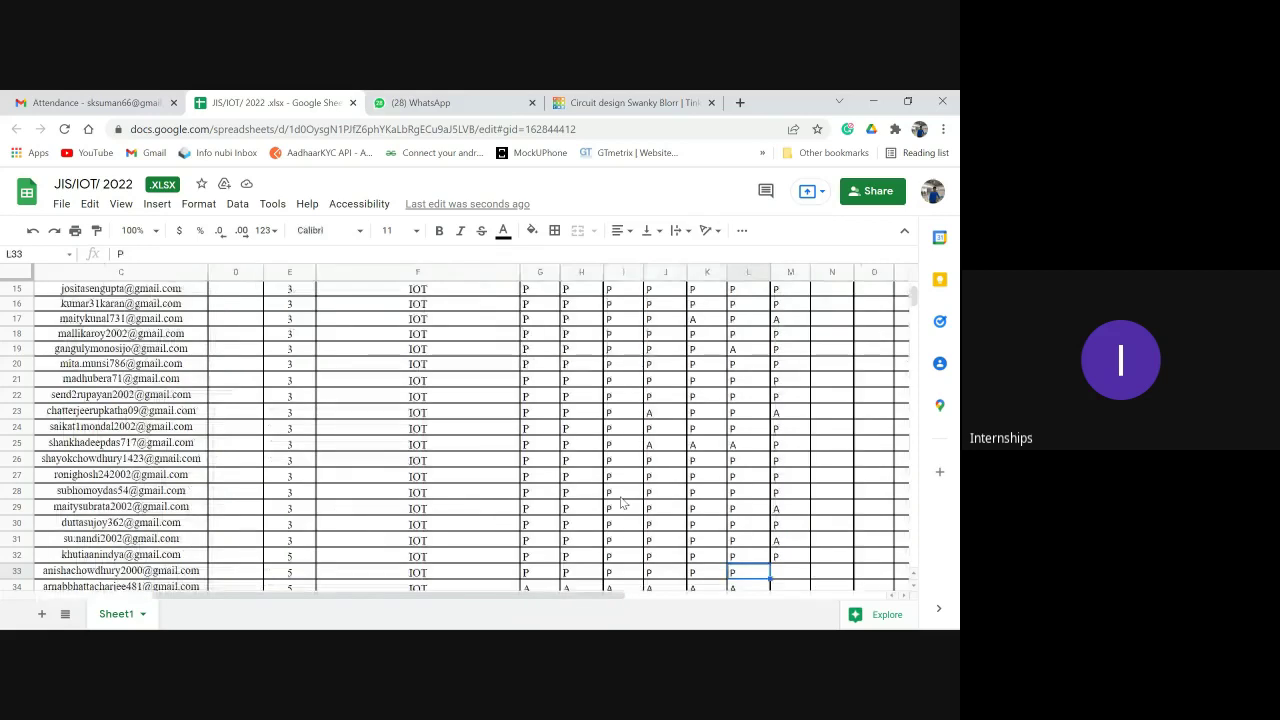
pyautogui.press('Right')
pyautogui.write('P')
pyautogui.press('Return')
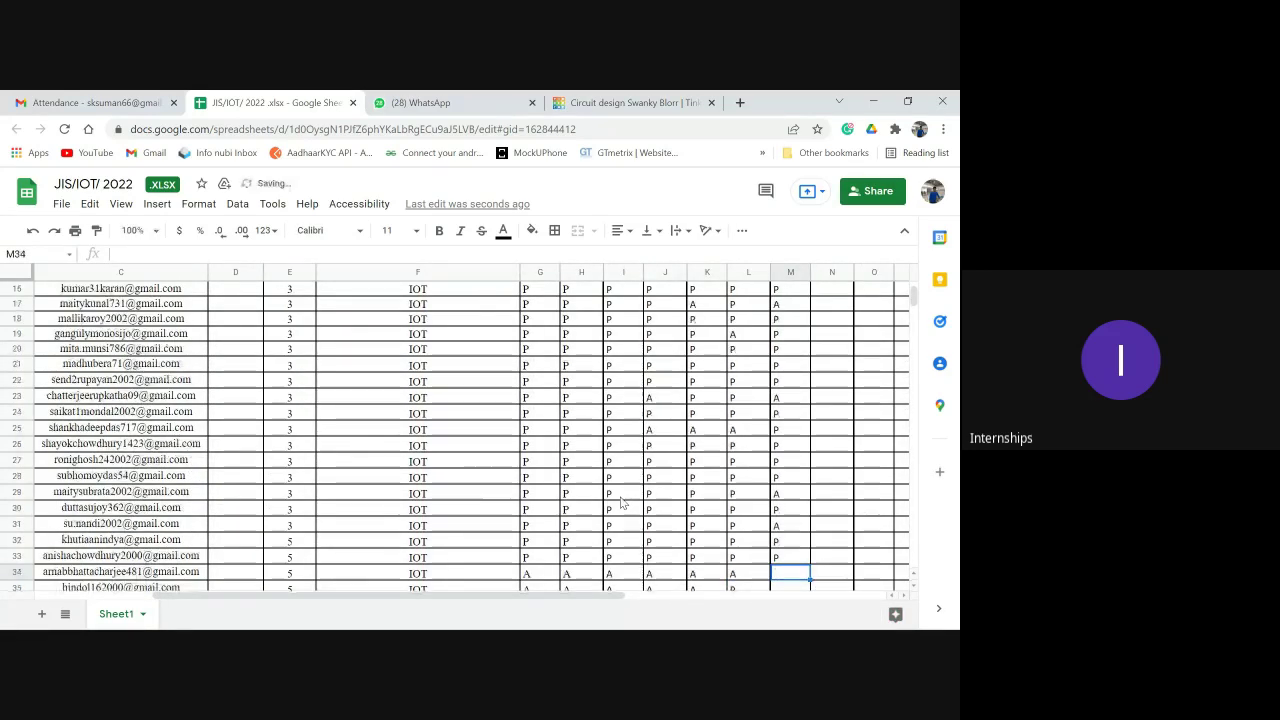
pyautogui.write('A')
pyautogui.press('Return')
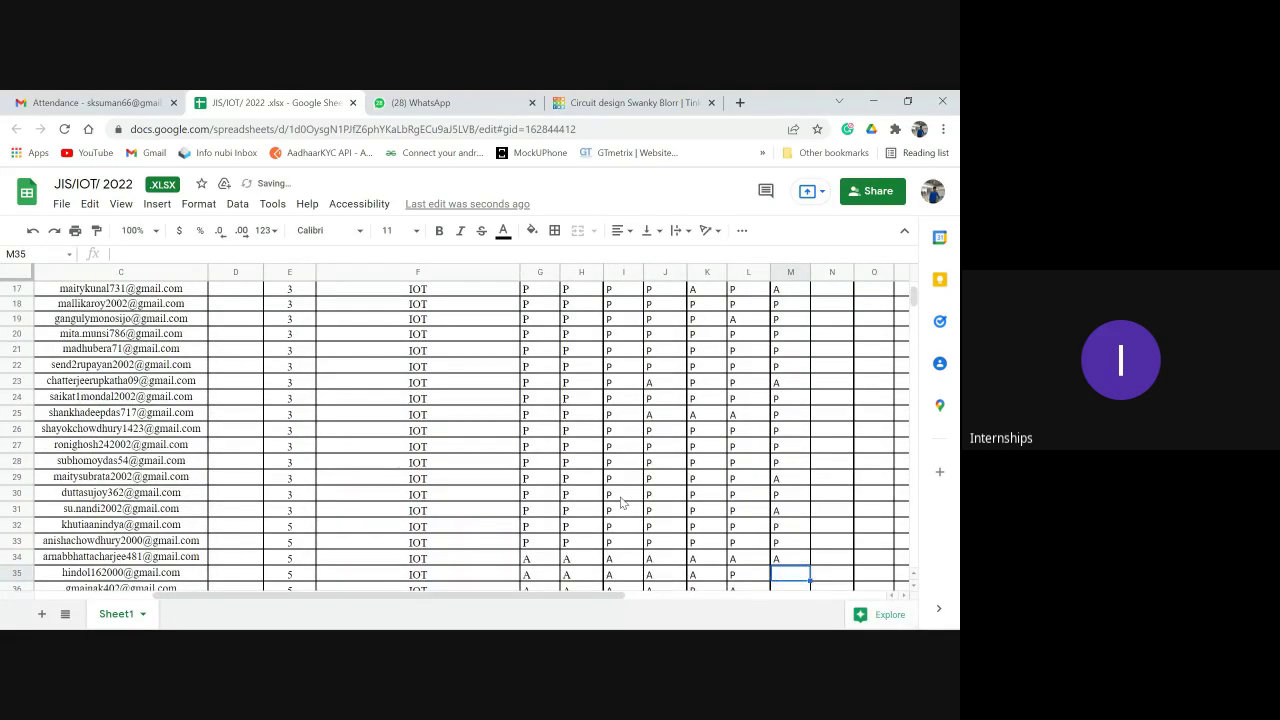
# Check the names in rows 35 and 36 and enter P in M35 and A in M36 for the 1st Half of 2/22/2022.
pyautogui.press('Home')
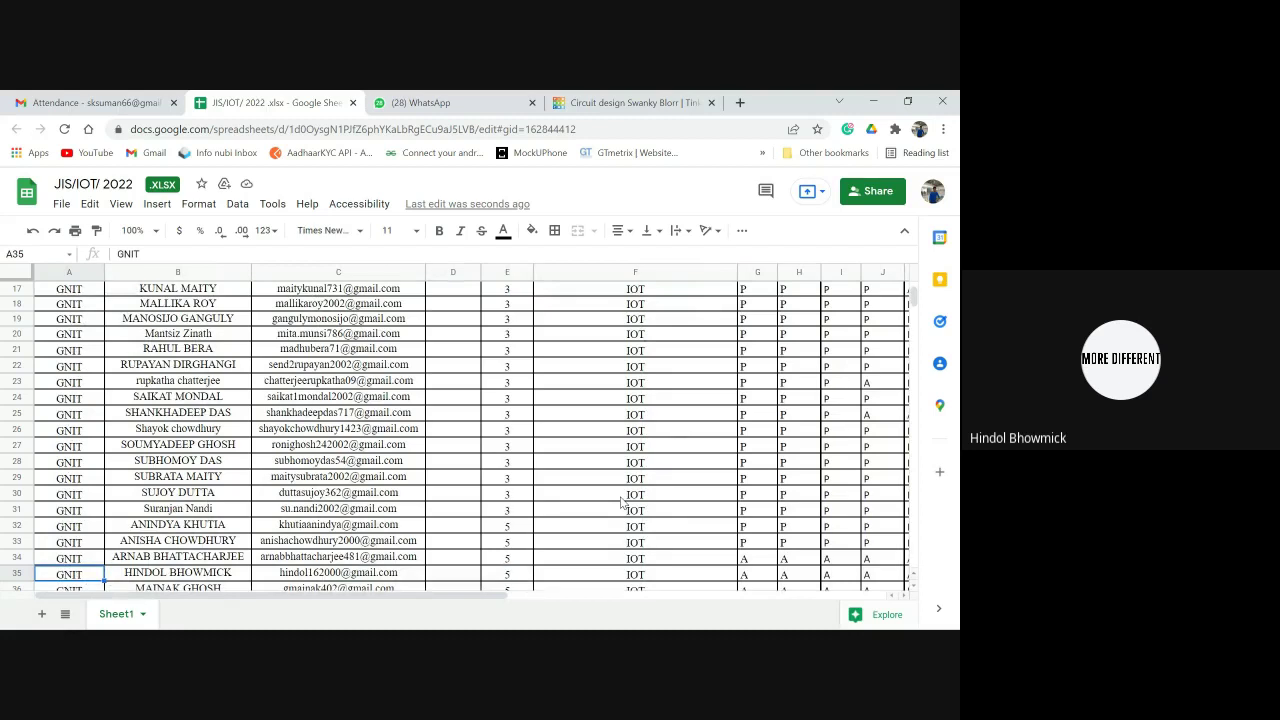
pyautogui.press('Right')
pyautogui.press('Right')
pyautogui.press('Right')
pyautogui.press('Right')
pyautogui.press('Right')
pyautogui.press('Right')
pyautogui.press('Right')
pyautogui.press('Right')
pyautogui.press('Right')
pyautogui.press('Right')
pyautogui.press('Right')
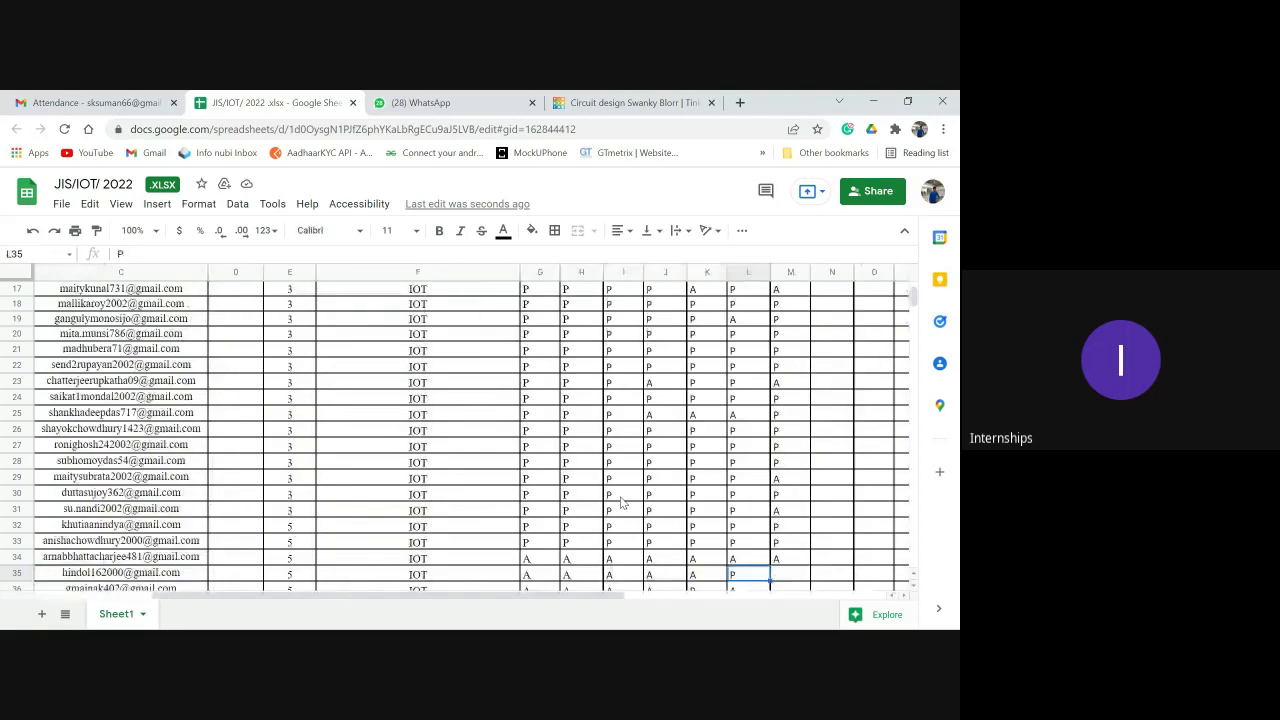
pyautogui.press('Right')
pyautogui.write('P')
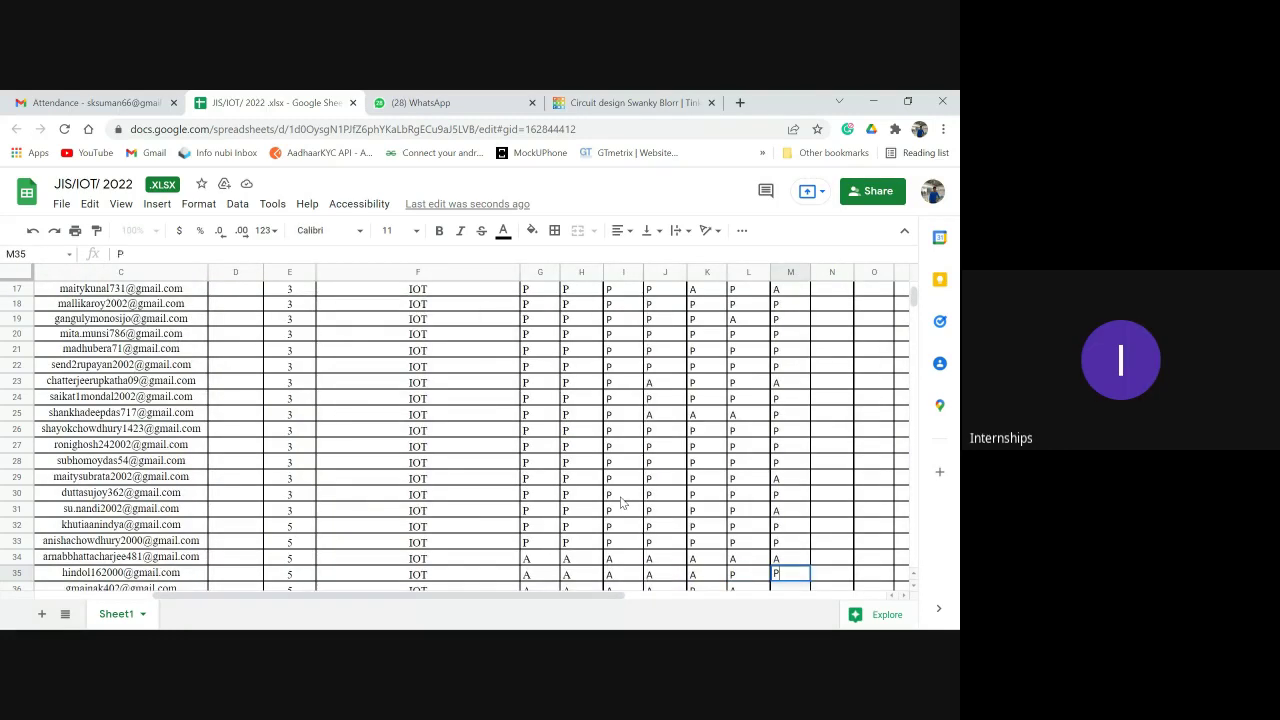
pyautogui.press('Return')
pyautogui.write('A')
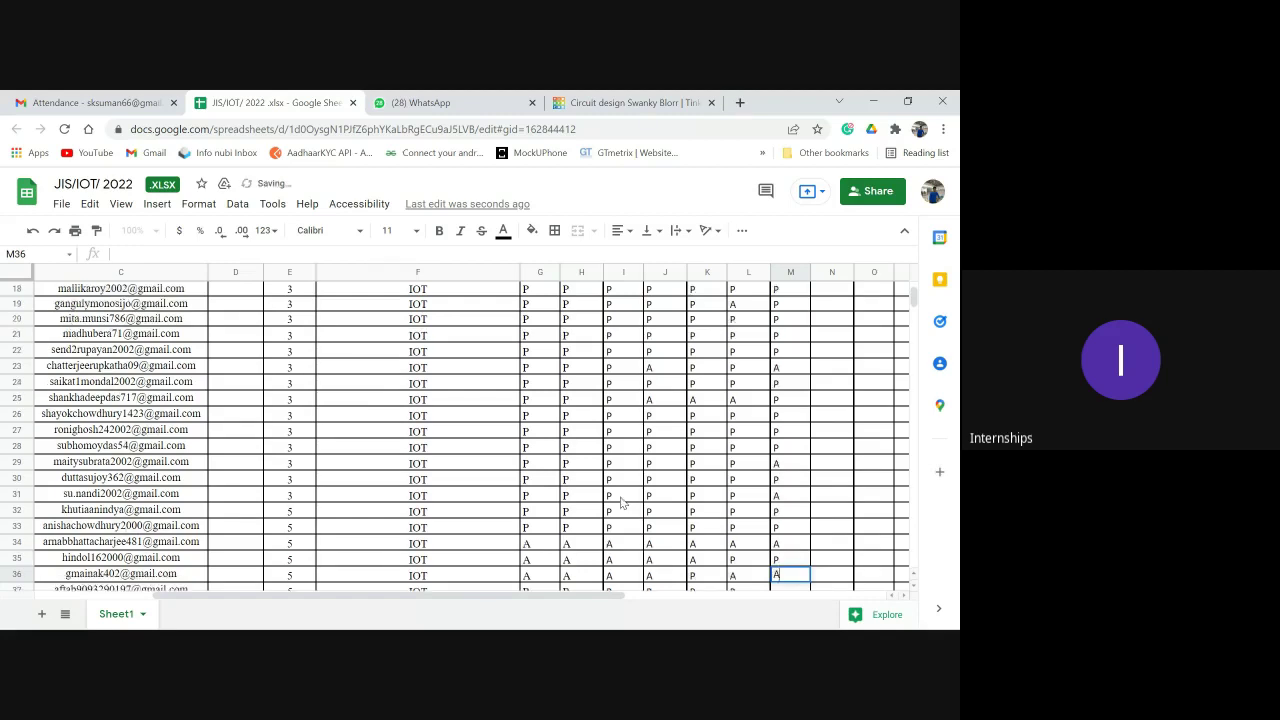
pyautogui.press('Return')
# Check the names in rows 37 and 38 and enter A in both M37 and M38 for the 1st Half of 2/22/2022.
pyautogui.press('Left')
pyautogui.press('Left')
pyautogui.press('Left')
pyautogui.press('Left')
pyautogui.press('Left')
pyautogui.press('Left')
pyautogui.press('Left')
pyautogui.press('Left')
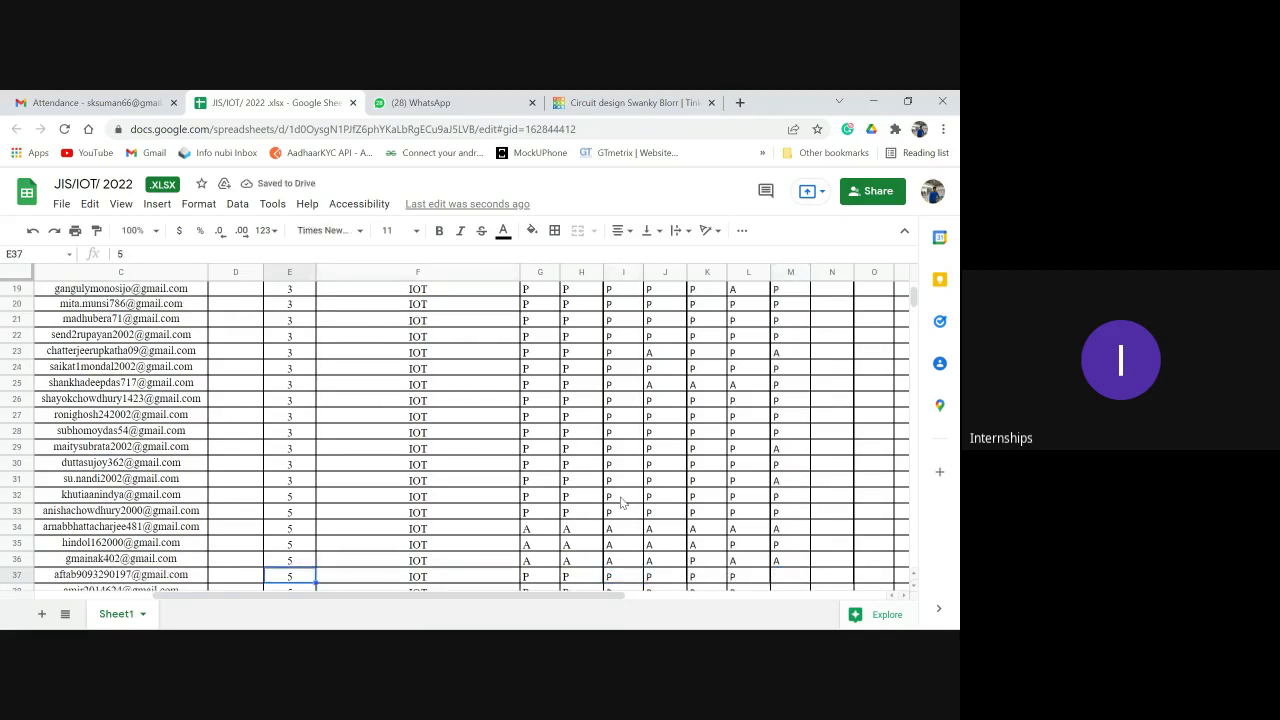
pyautogui.press('Left')
pyautogui.press('Left')
pyautogui.press('Left')
pyautogui.press('Left')
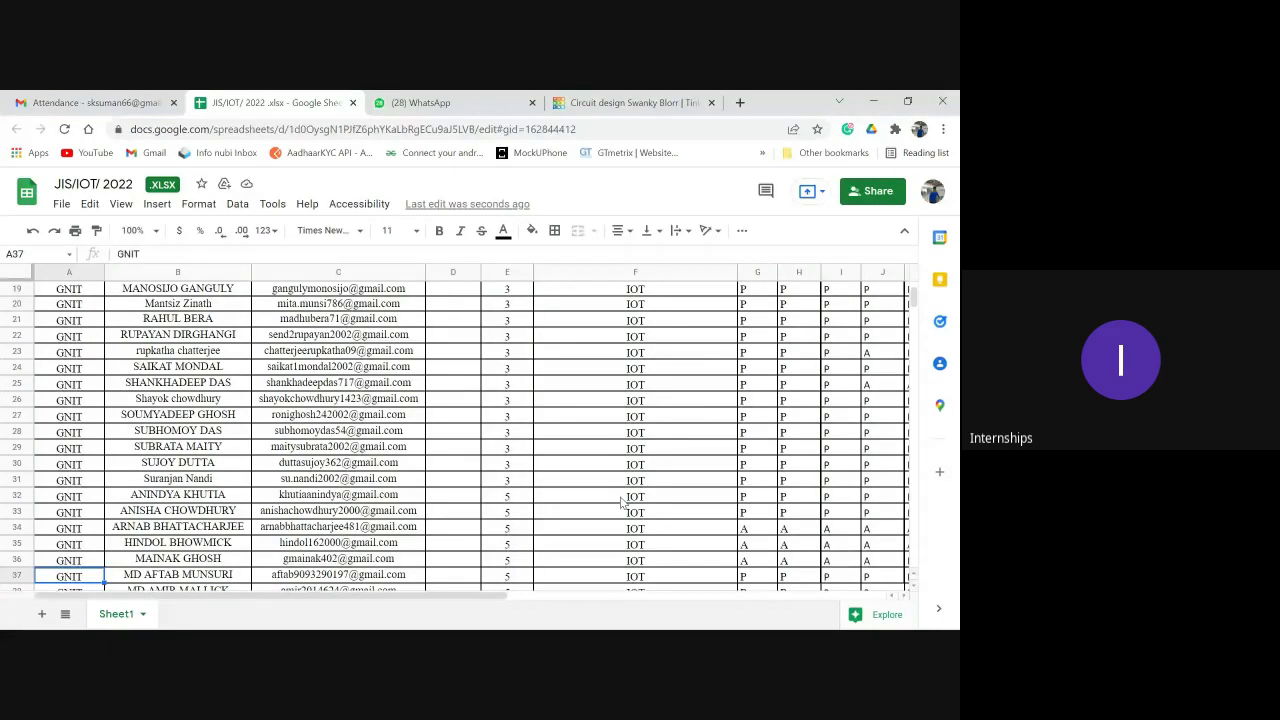
pyautogui.press('Right')
pyautogui.press('Right')
pyautogui.press('Right')
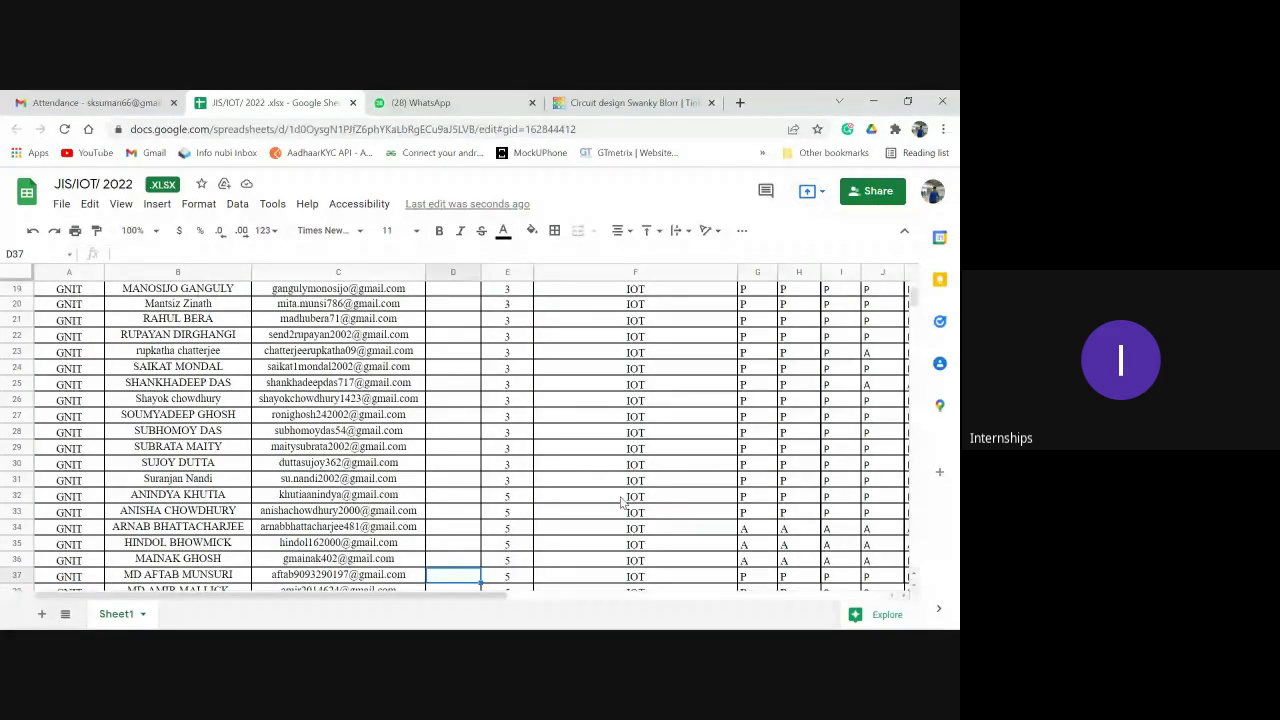
pyautogui.press('Right')
pyautogui.press('Right')
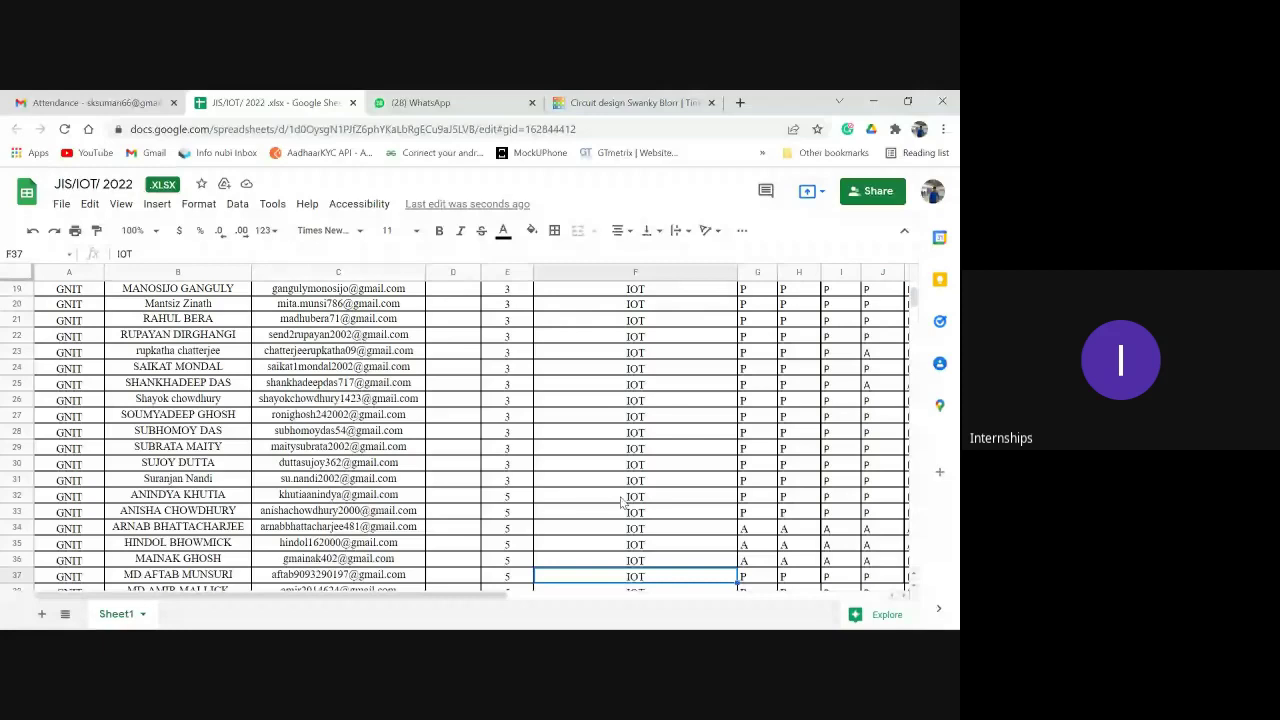
pyautogui.press('Down')
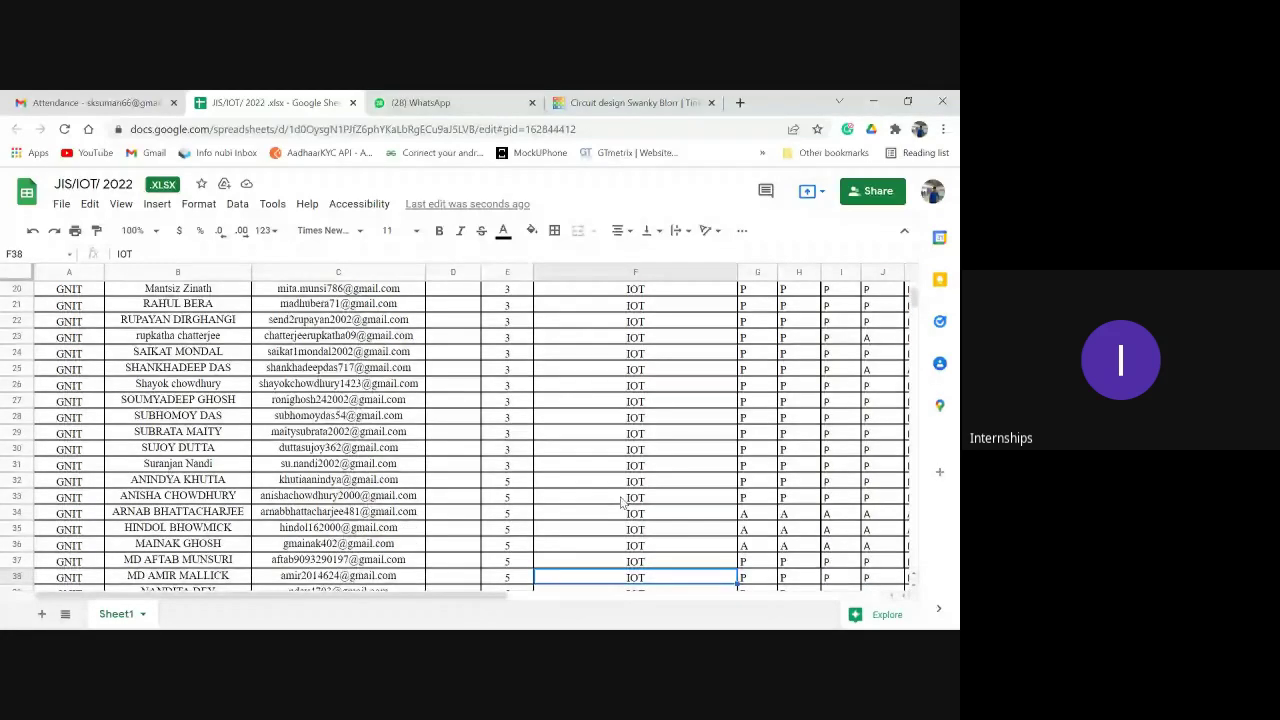
pyautogui.press('Up')
pyautogui.press('Right')
pyautogui.press('Right')
pyautogui.press('Right')
pyautogui.press('Right')
pyautogui.press('Right')
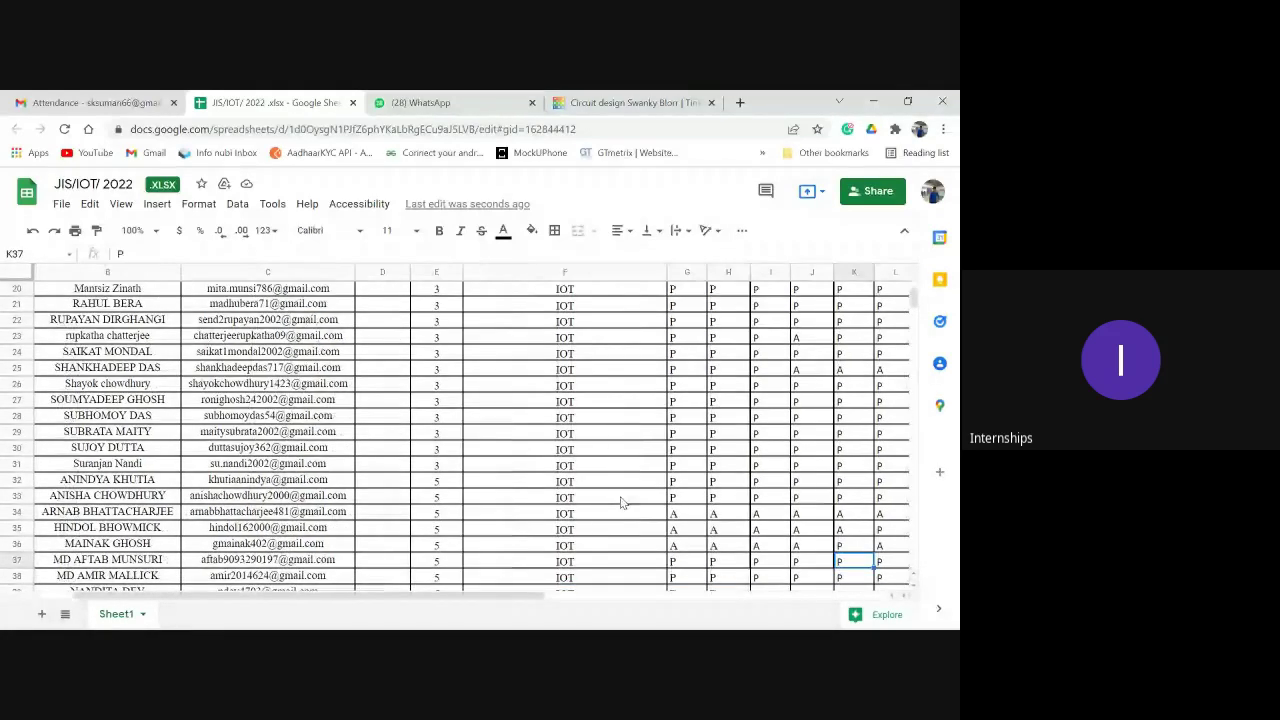
pyautogui.press('Right')
pyautogui.press('Right')
pyautogui.write('A')
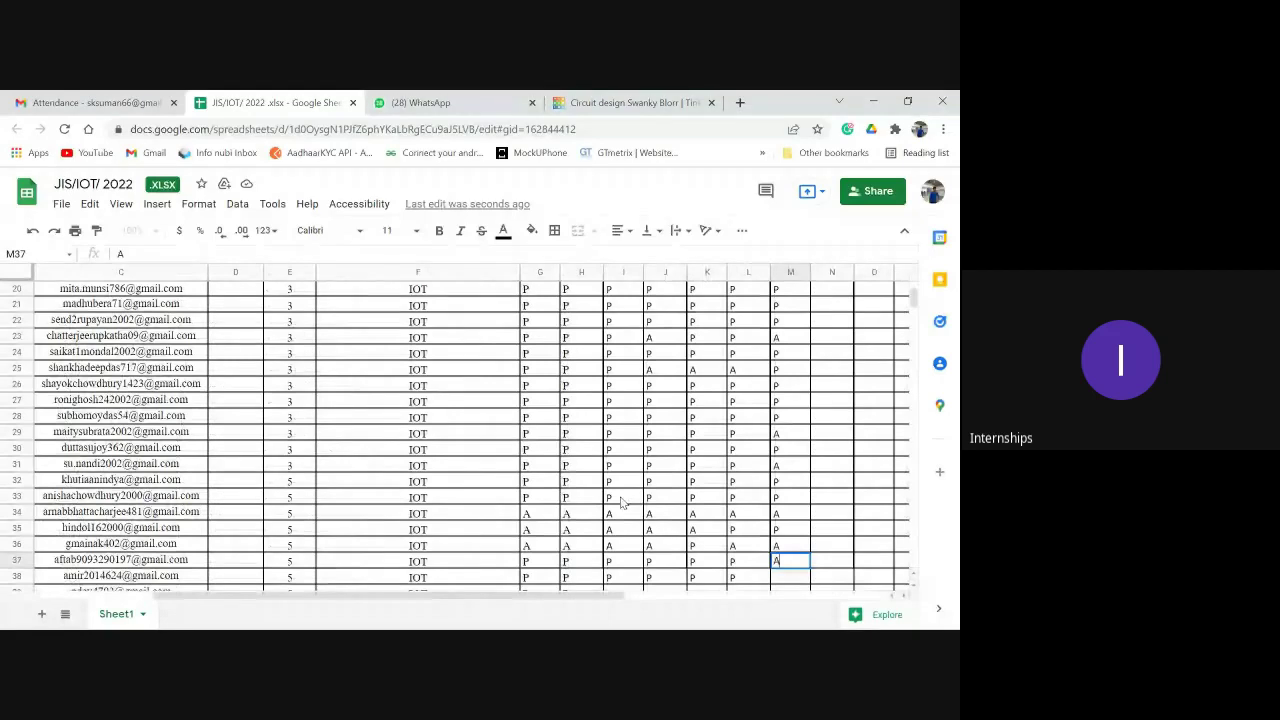
pyautogui.press('Return')
pyautogui.write('A')
pyautogui.press('Return')
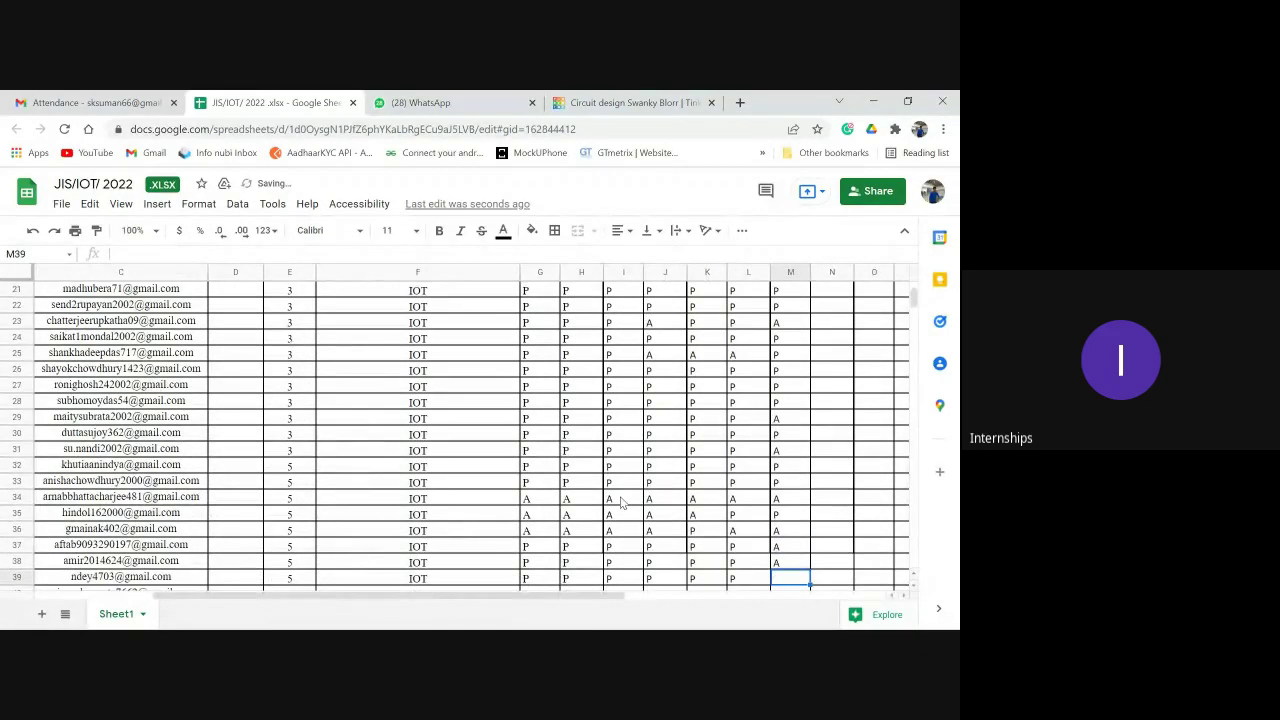
# Check the names in rows 39 and 40 and enter P in both M39 and M40 for the 1st Half of 2/22/2022.
pyautogui.press('Left')
pyautogui.press('Left')
pyautogui.press('Left')
pyautogui.press('Left')
pyautogui.press('Left')
pyautogui.press('Left')
pyautogui.press('Left')
pyautogui.press('Left')
pyautogui.press('Left')
pyautogui.press('Left')
pyautogui.press('Left')
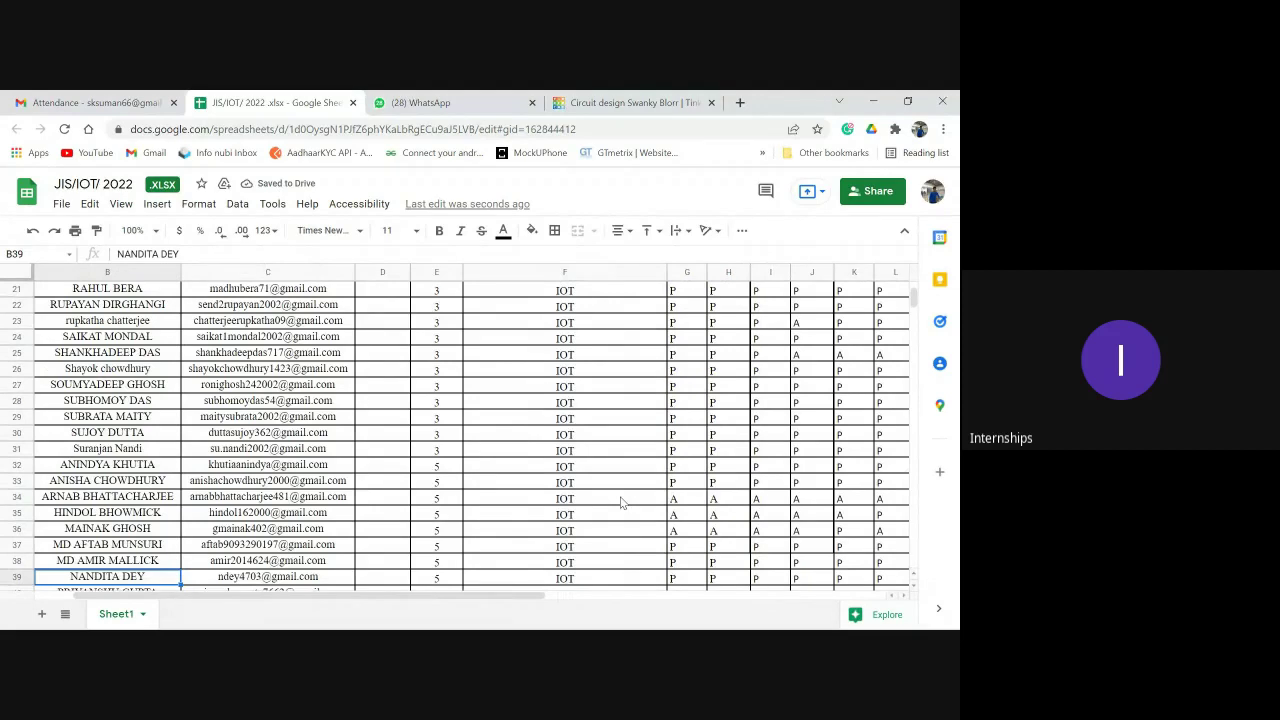
pyautogui.press('Left')
pyautogui.press('Right')
pyautogui.press('Right')
pyautogui.press('Right')
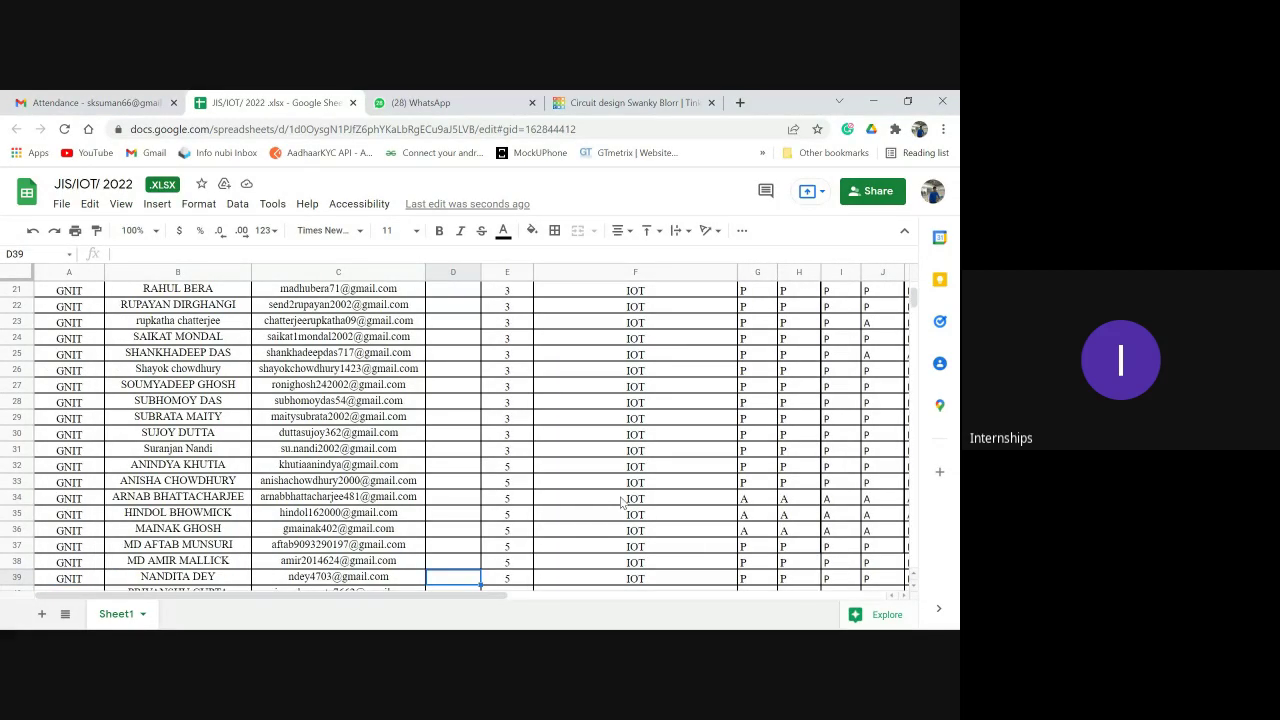
pyautogui.press('Right')
pyautogui.press('Down')
pyautogui.press('Up')
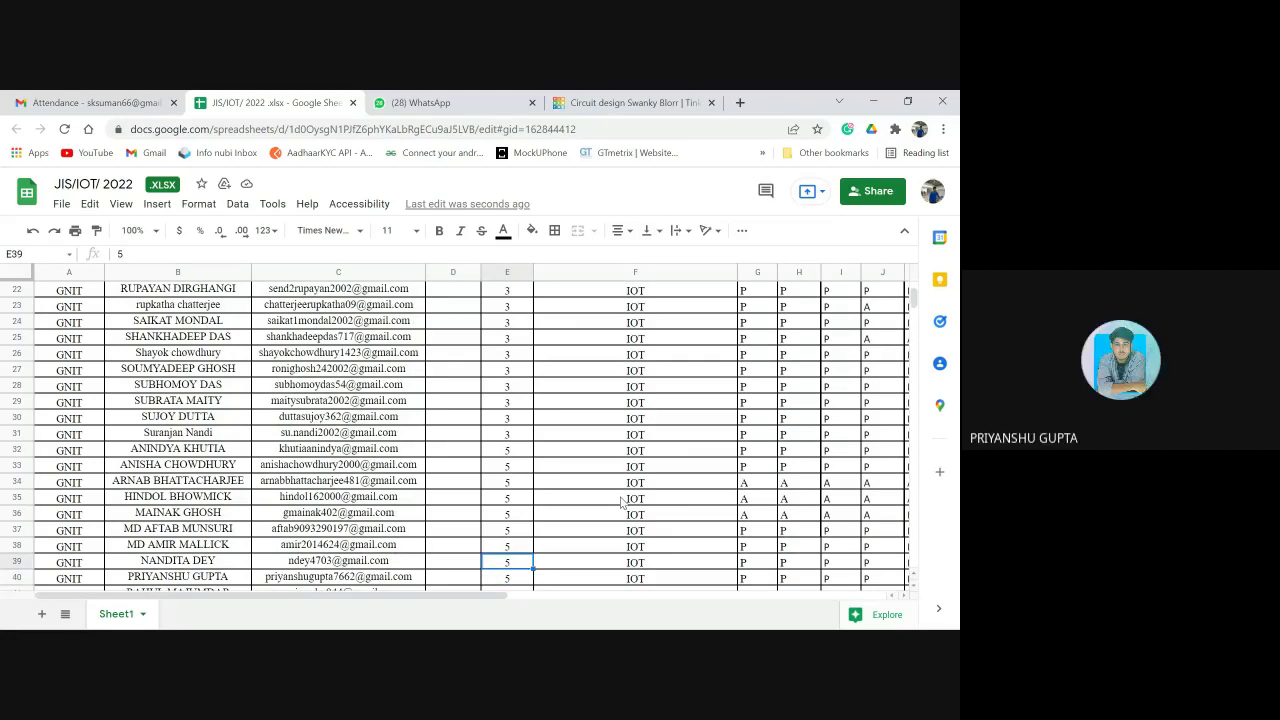
pyautogui.press('Right')
pyautogui.press('Right')
pyautogui.press('Right')
pyautogui.press('Right')
pyautogui.press('Right')
pyautogui.press('Right')
pyautogui.press('Right')
pyautogui.press('Right')
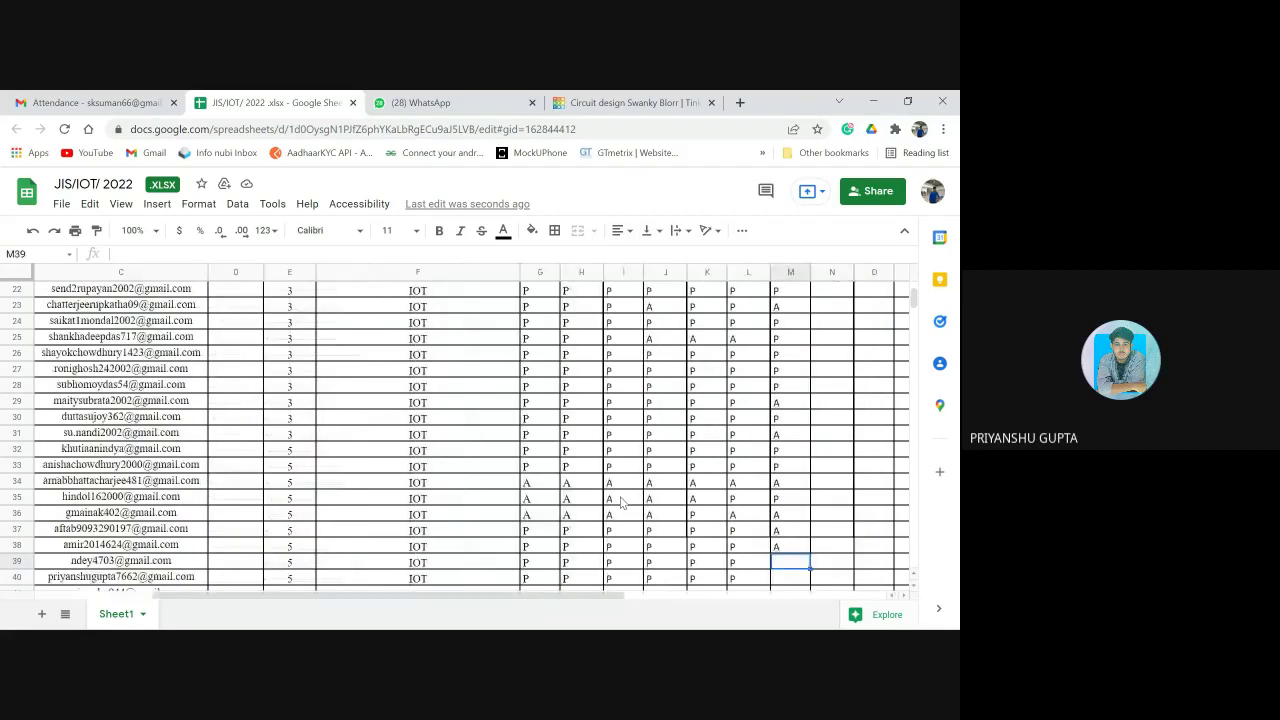
pyautogui.write('P')
pyautogui.press('Return')
pyautogui.press('Down')
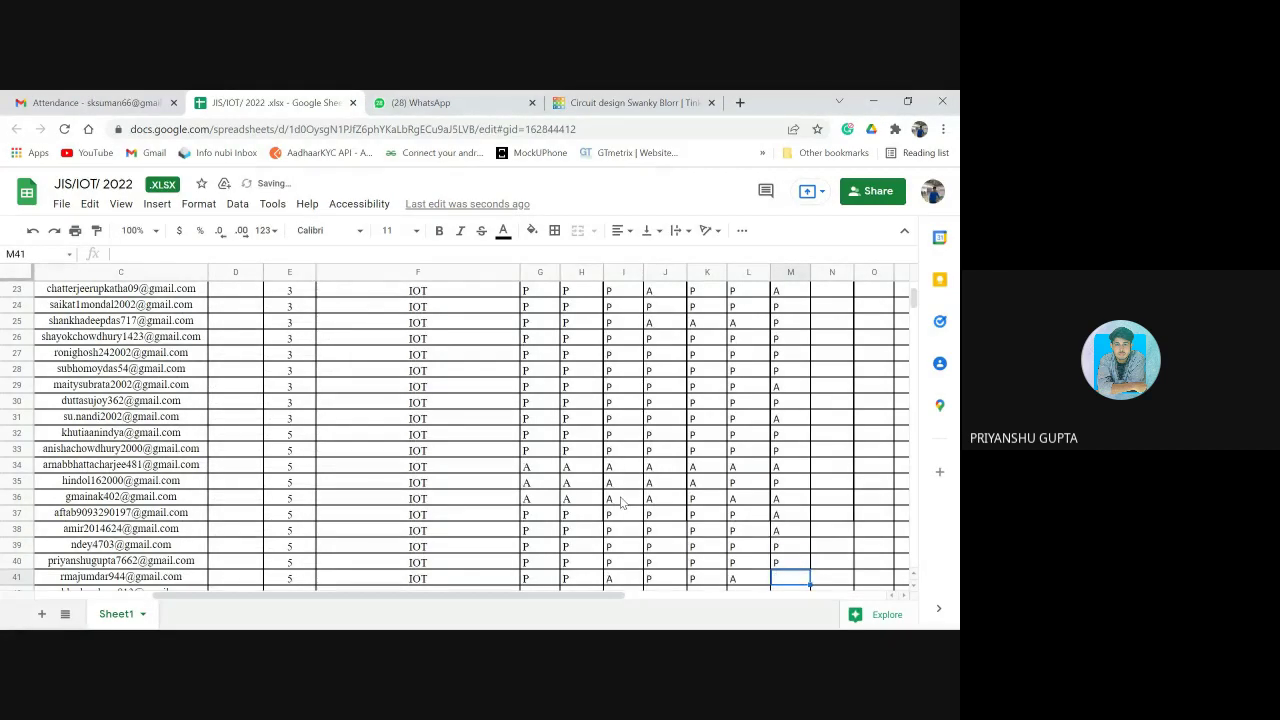
# Check the names in rows 41 and 42 and enter A in M41 and P in M42 for the 1st Half of 2/22/2022.
pyautogui.press('Left')
pyautogui.press('Left')
pyautogui.press('Left')
pyautogui.press('Left')
pyautogui.press('Left')
pyautogui.press('Left')
pyautogui.press('Left')
pyautogui.press('Left')
pyautogui.press('Left')
pyautogui.press('Left')
pyautogui.press('Left')
pyautogui.press('Left')
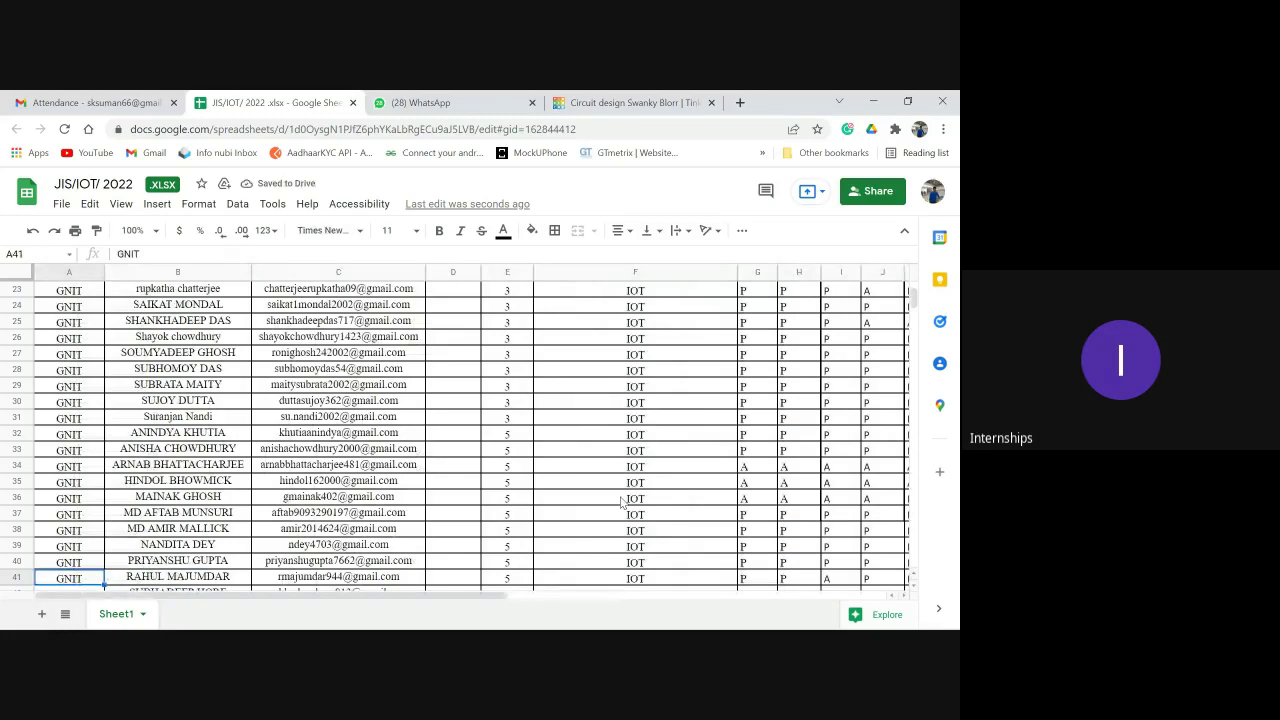
pyautogui.scroll(-1, 622, 502)
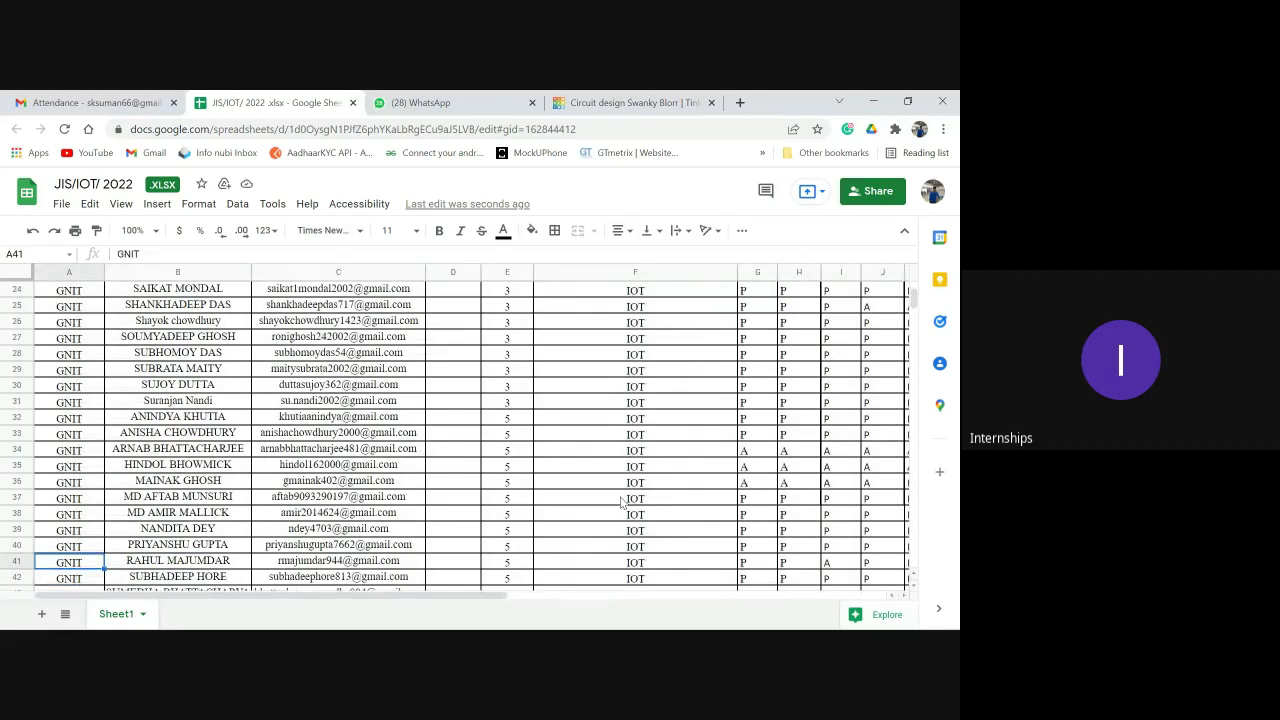
pyautogui.press('Right')
pyautogui.press('Right')
pyautogui.press('Right')
pyautogui.press('Right')
pyautogui.press('Right')
pyautogui.press('Right')
pyautogui.press('Right')
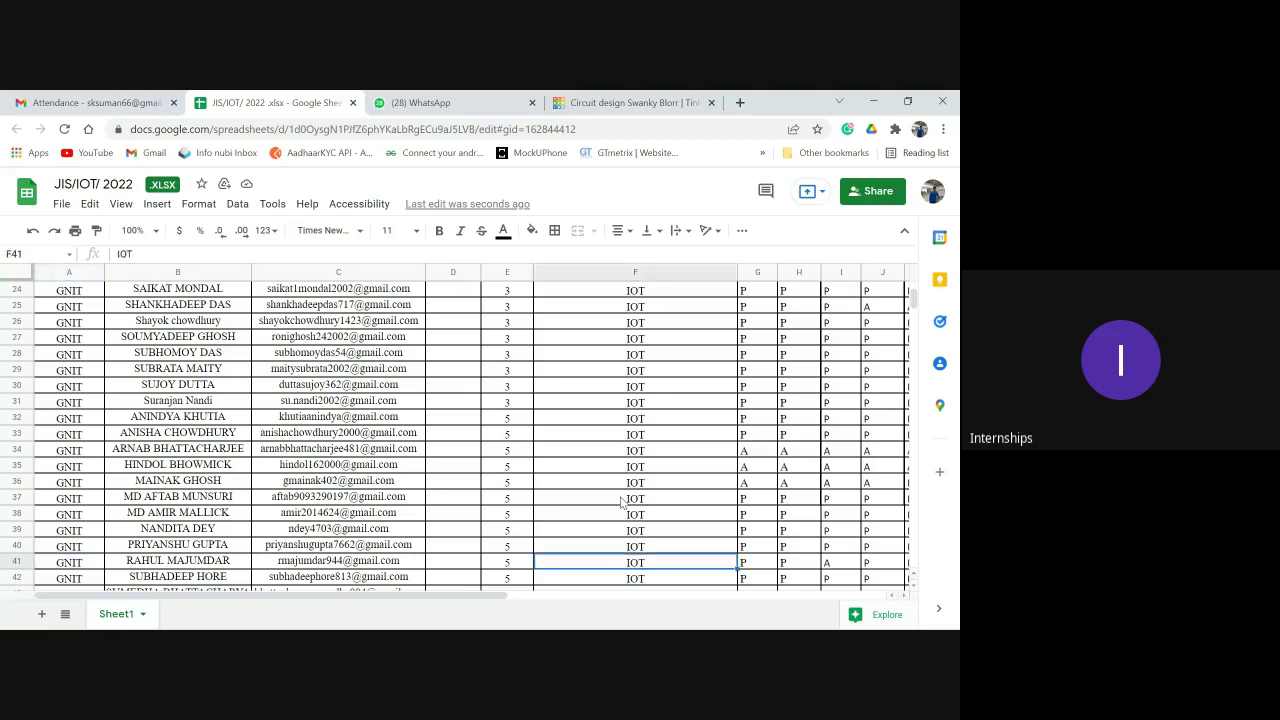
pyautogui.press('Right')
pyautogui.press('Right')
pyautogui.press('Right')
pyautogui.press('Right')
pyautogui.press('Right')
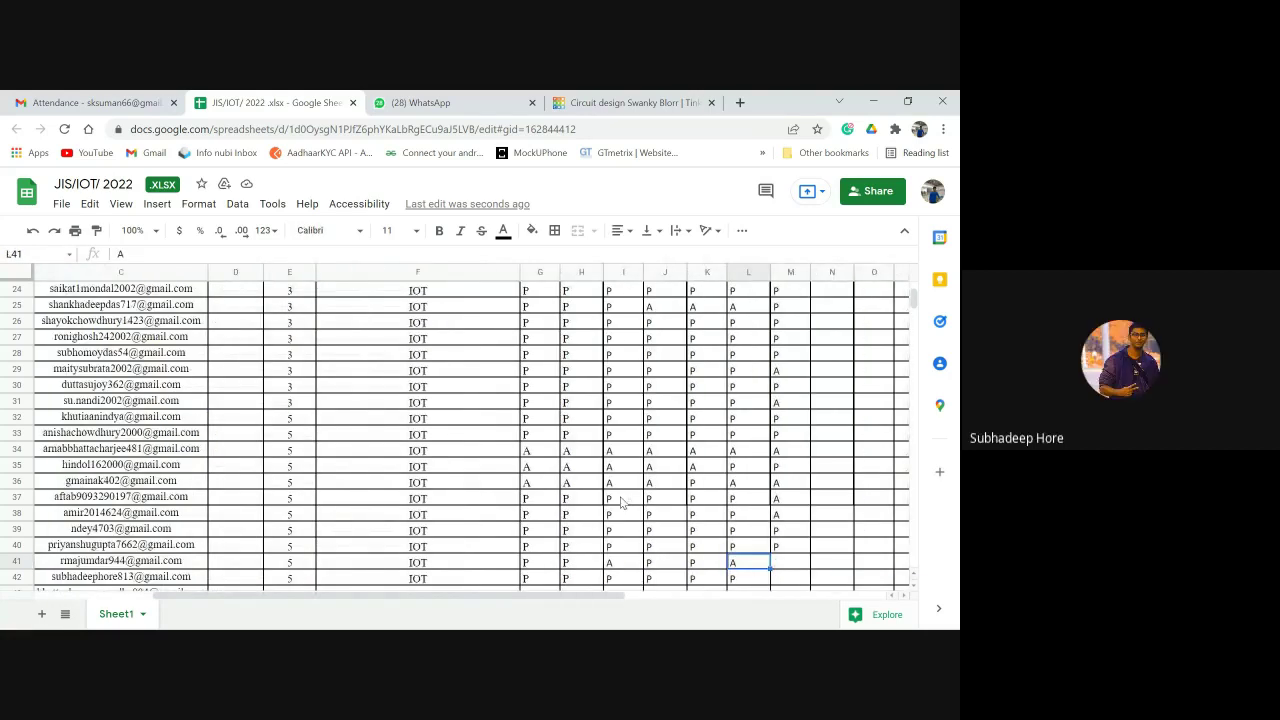
pyautogui.write('A')
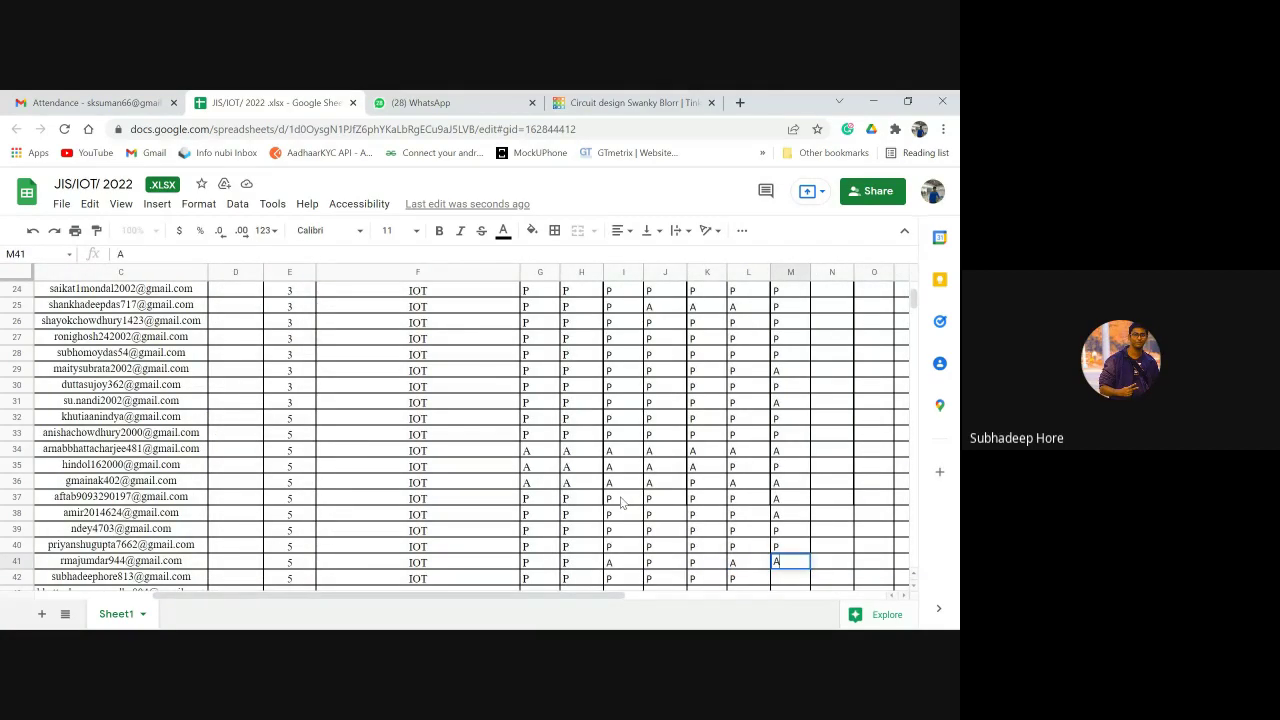
pyautogui.press('Return')
pyautogui.write('P')
pyautogui.press('Return')
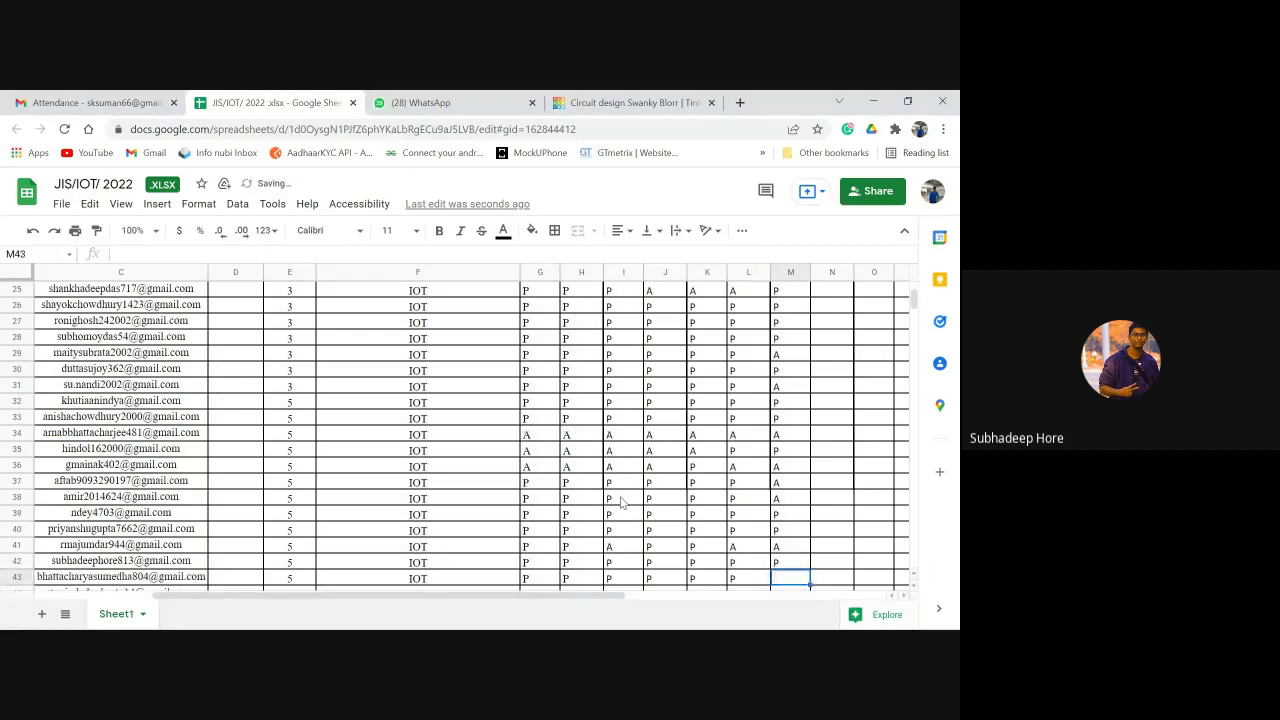
# Check the names in rows 43 and 44 and enter P in both M43 and M44 for the 1st Half of 2/22/2022.
pyautogui.press('Left')
pyautogui.press('Left')
pyautogui.press('Left')
pyautogui.press('Left')
pyautogui.press('Left')
pyautogui.press('Left')
pyautogui.press('Left')
pyautogui.press('Left')
pyautogui.press('Left')
pyautogui.press('Left')
pyautogui.press('Left')
pyautogui.press('Left')
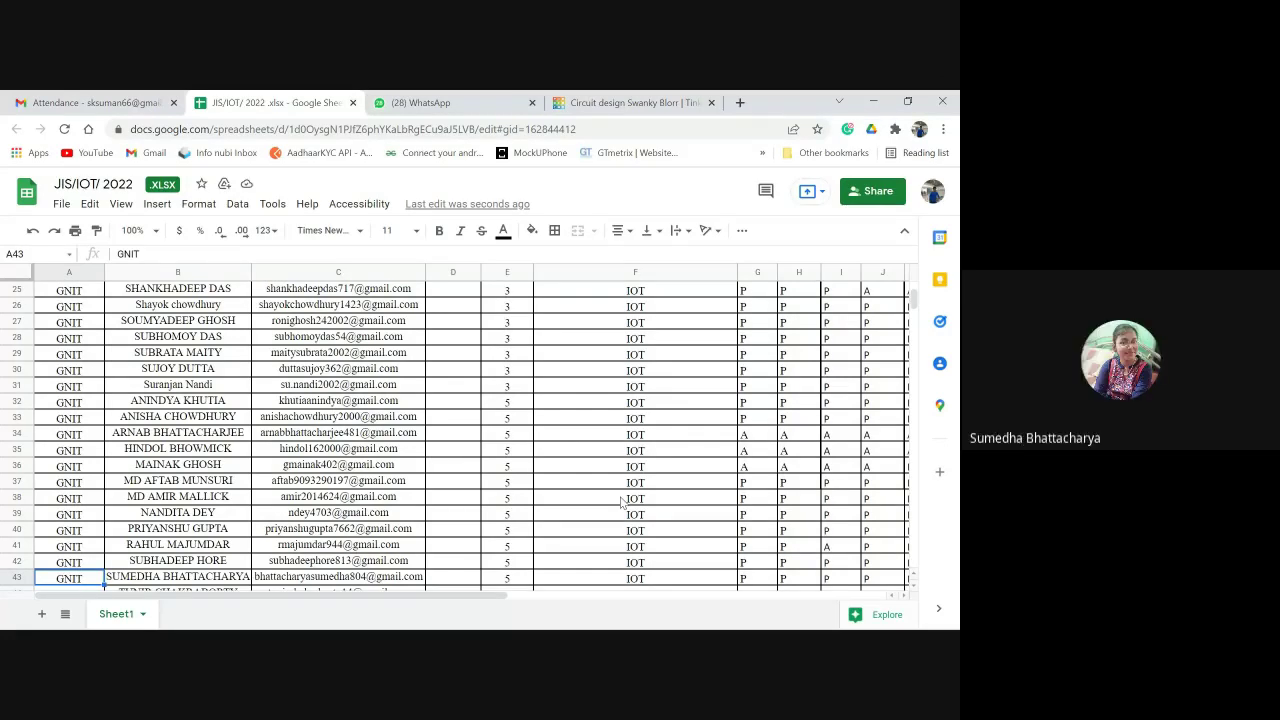
pyautogui.press('Down')
pyautogui.press('Right')
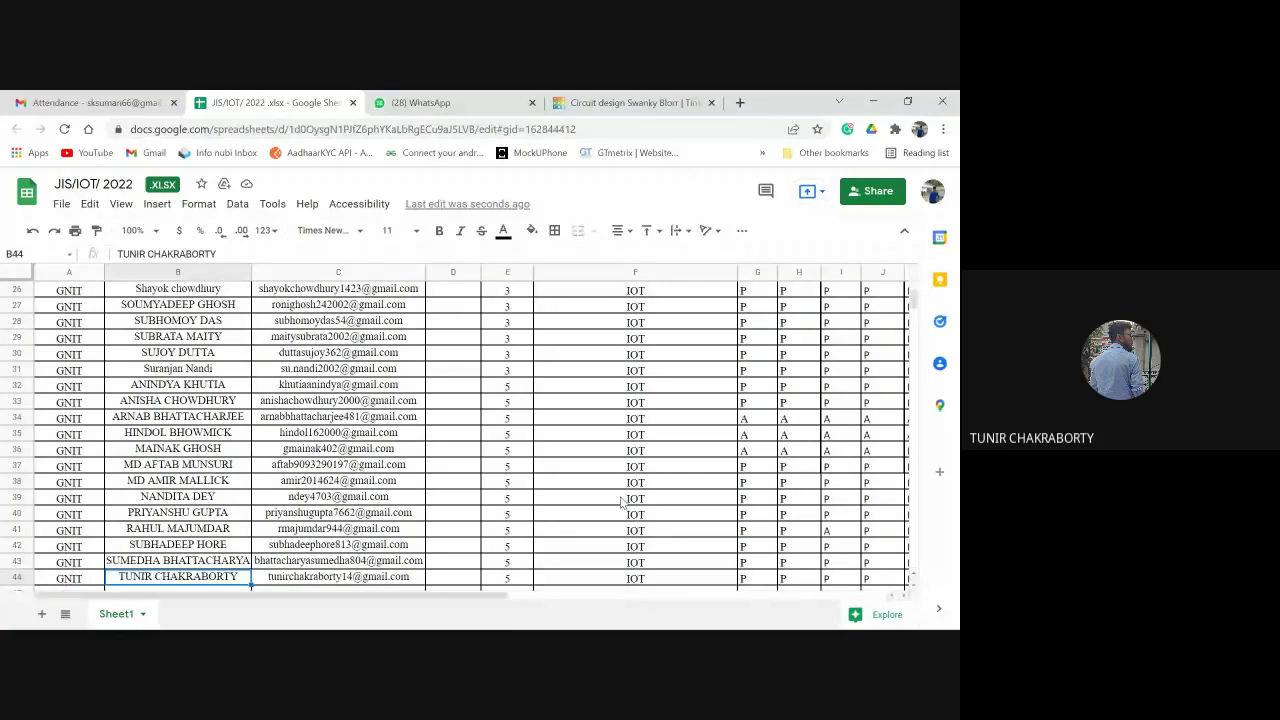
pyautogui.press('Right')
pyautogui.press('Right')
pyautogui.press('Right')
pyautogui.press('Right')
pyautogui.press('Right')
pyautogui.press('Right')
pyautogui.press('Right')
pyautogui.press('Right')
pyautogui.press('Right')
pyautogui.press('Right')
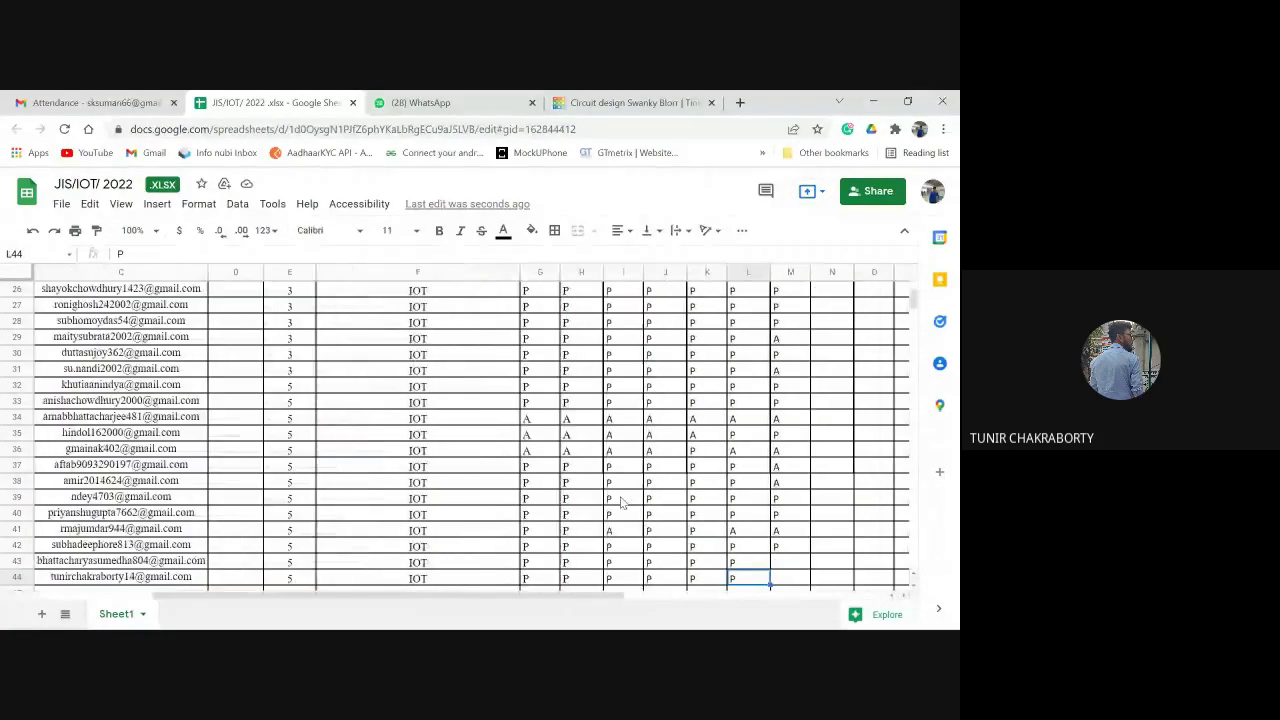
pyautogui.press('Right')
pyautogui.press('Up')
pyautogui.write('P')
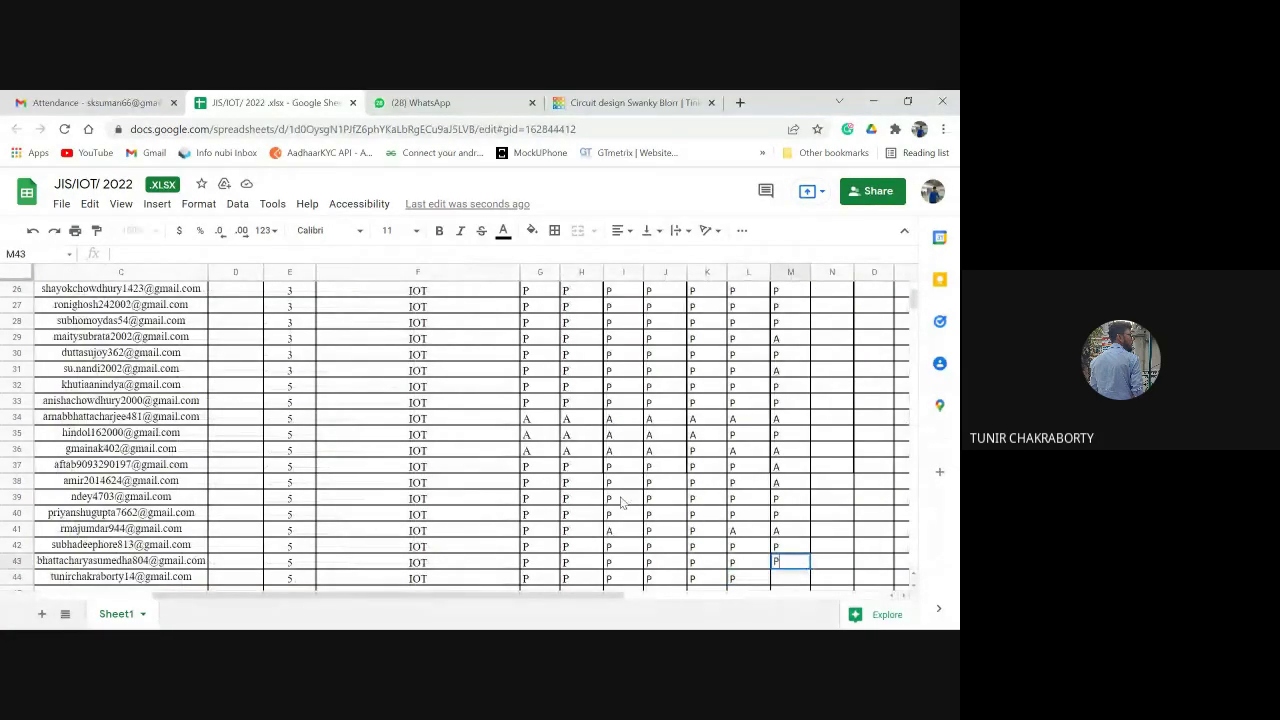
pyautogui.press('Return')
pyautogui.write('P')
pyautogui.press('Return')
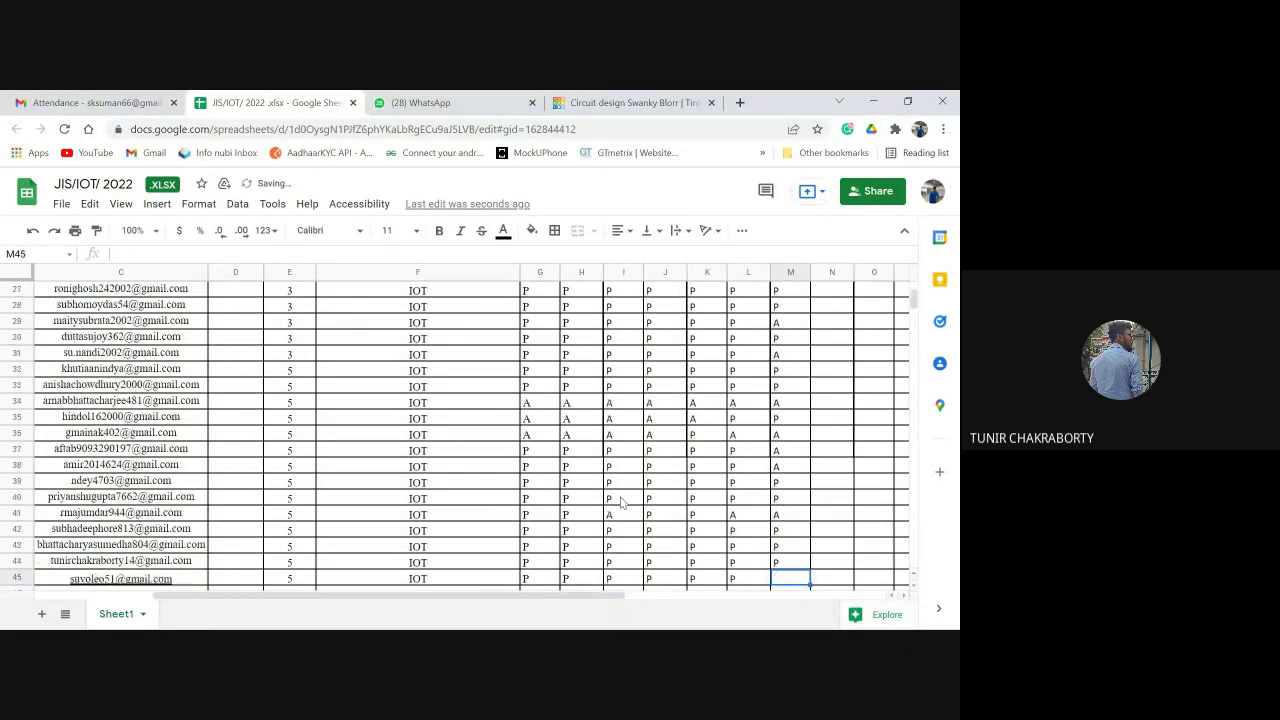
# Check the names in rows 45 and 46 and enter P in M45 and A in M46 for the 1st Half of 2/22/2022.
pyautogui.press('Home')
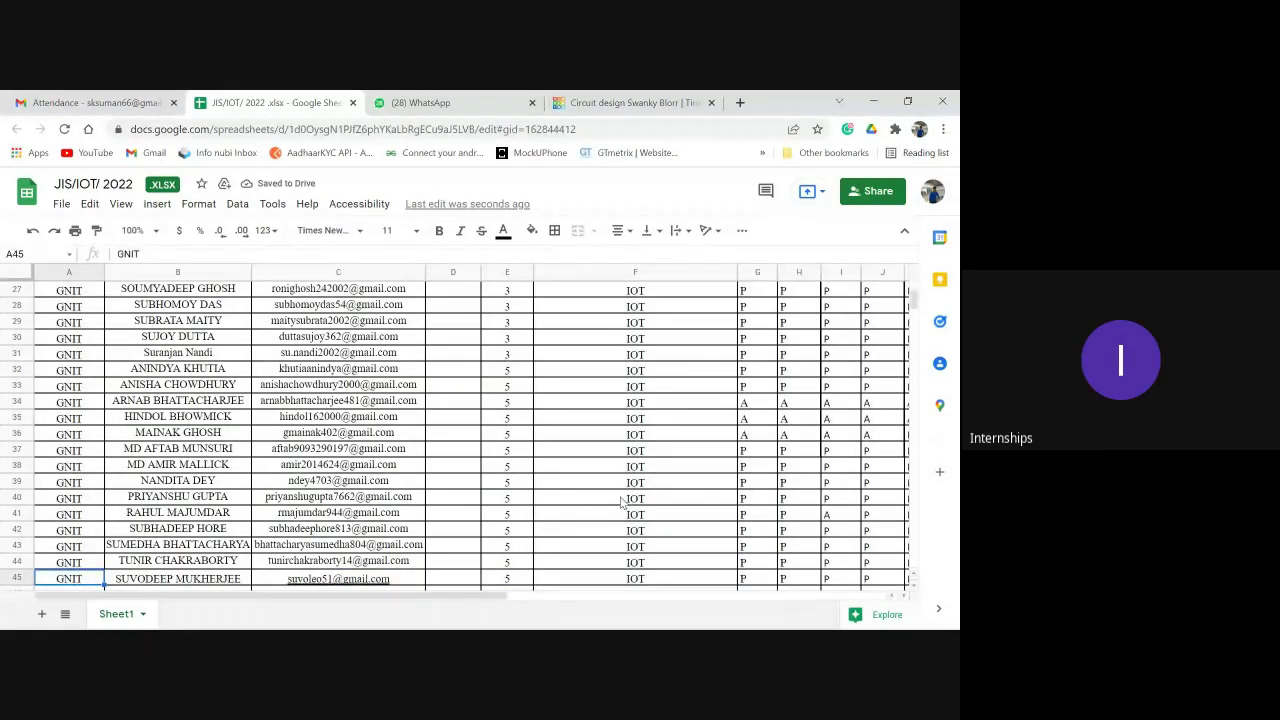
pyautogui.press('Right')
pyautogui.press('Right')
pyautogui.press('Right')
pyautogui.press('Right')
pyautogui.press('Right')
pyautogui.press('Right')
pyautogui.press('Right')
pyautogui.press('Right')
pyautogui.press('Right')
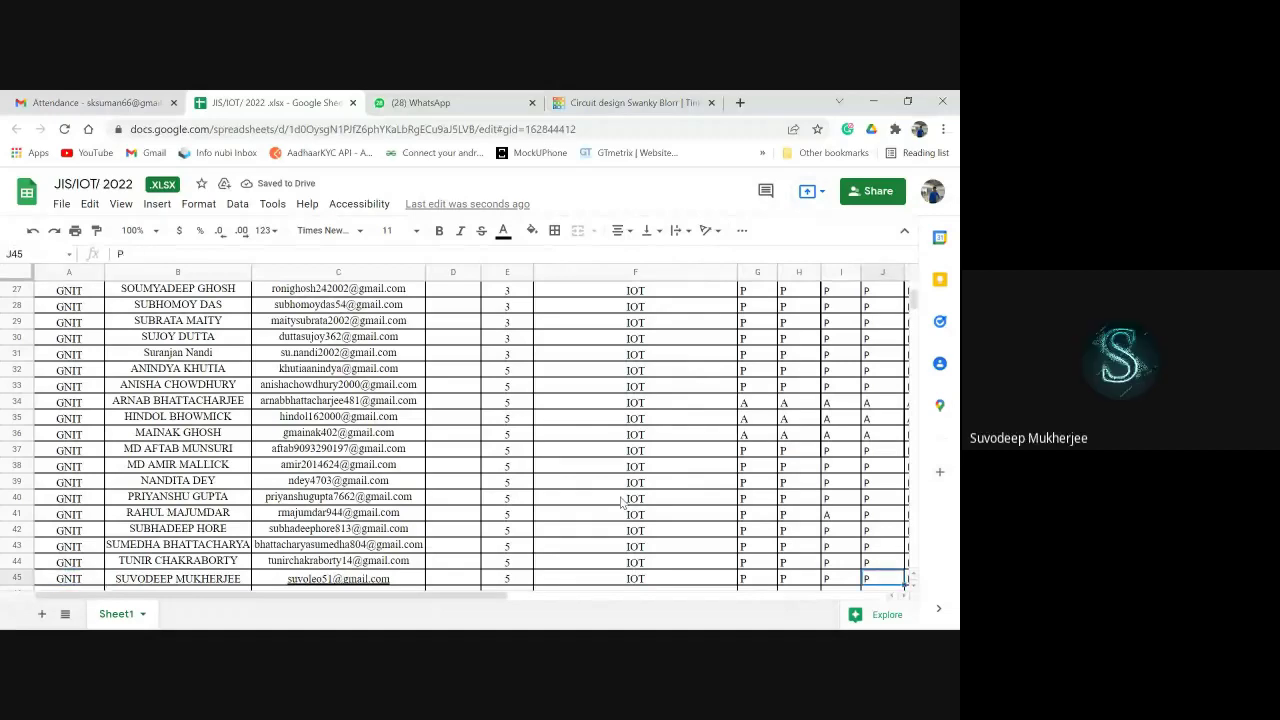
pyautogui.press('Down')
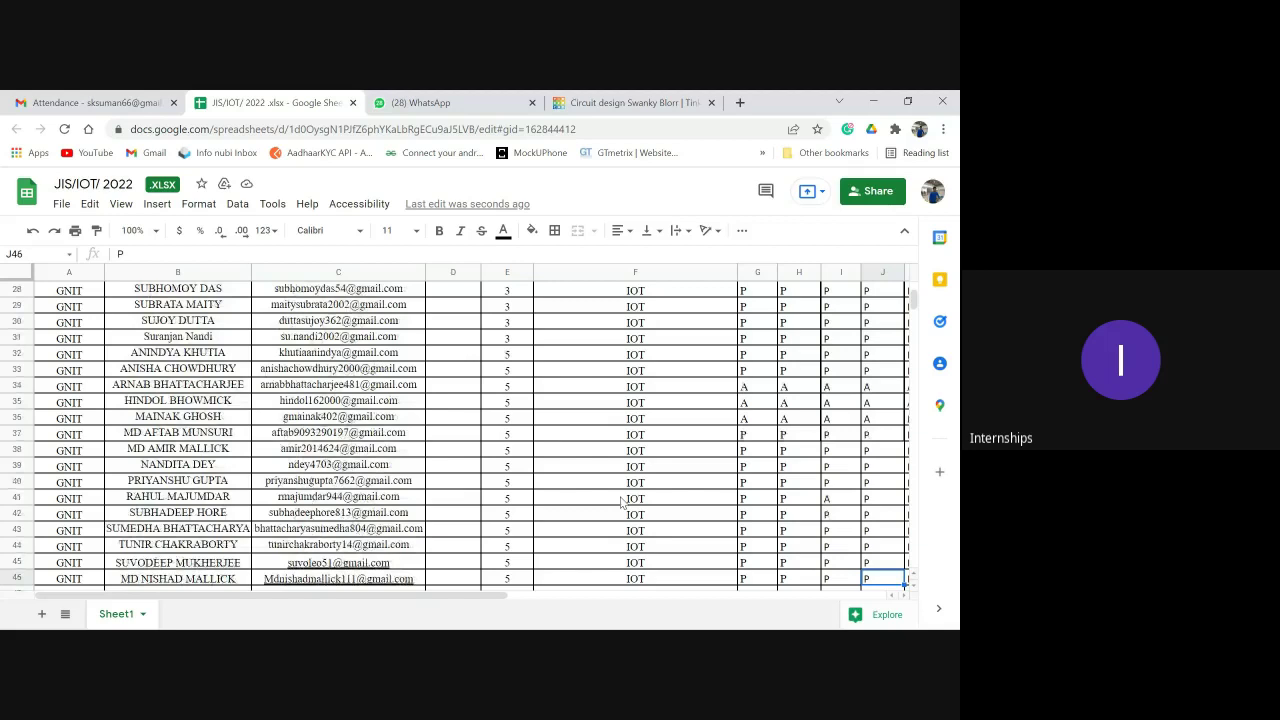
pyautogui.press('Right')
pyautogui.press('Right')
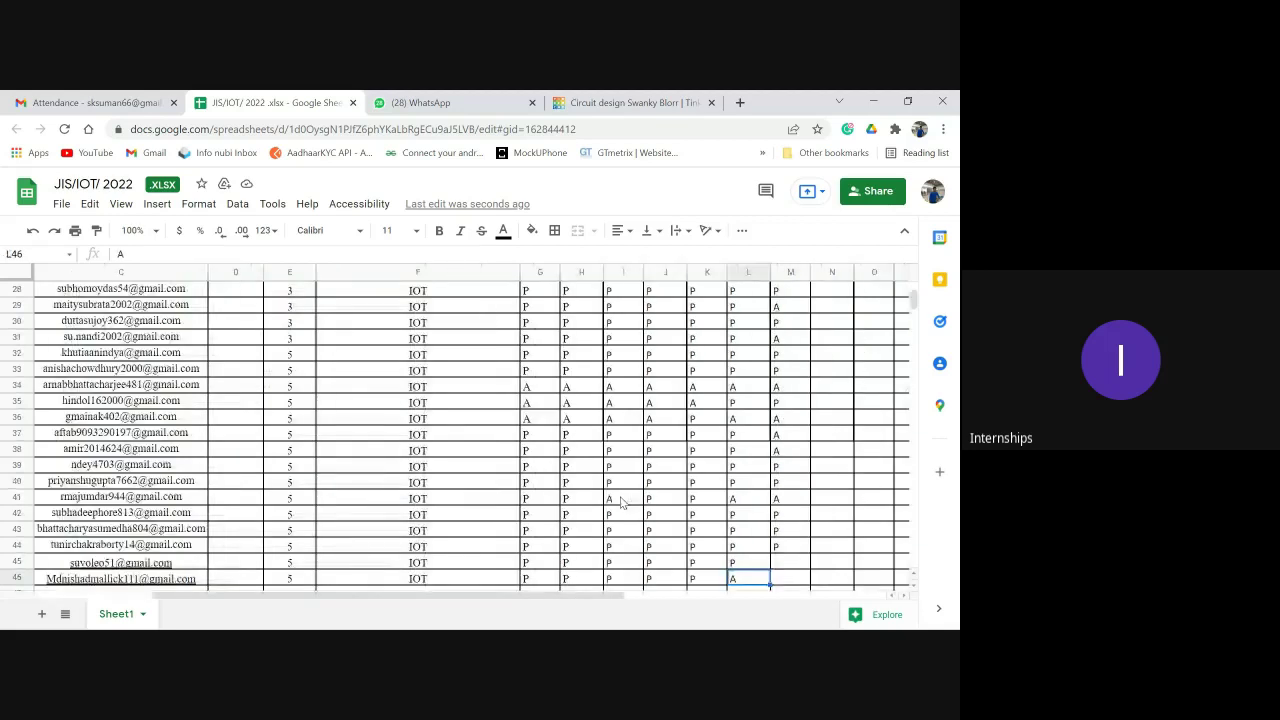
pyautogui.press('Right')
pyautogui.write('A')
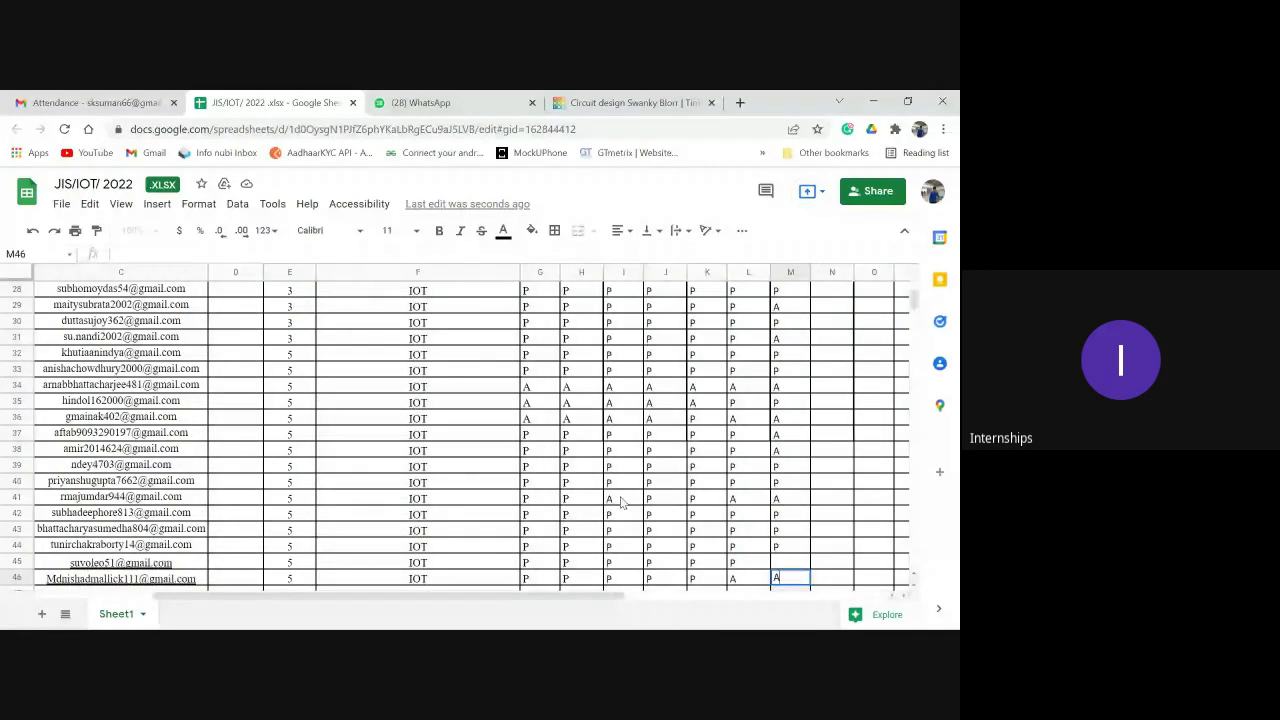
pyautogui.press('Return')
# Check the names in rows 47 to 49 and enter P in M47, M48 and M49 for the 1st Half of 2/22/2022.
pyautogui.press('Left')
pyautogui.press('Left')
pyautogui.press('Left')
pyautogui.press('Left')
pyautogui.press('Left')
pyautogui.press('Left')
pyautogui.press('Left')
pyautogui.press('Left')
pyautogui.press('Left')
pyautogui.press('Left')
pyautogui.press('Left')
pyautogui.press('Left')
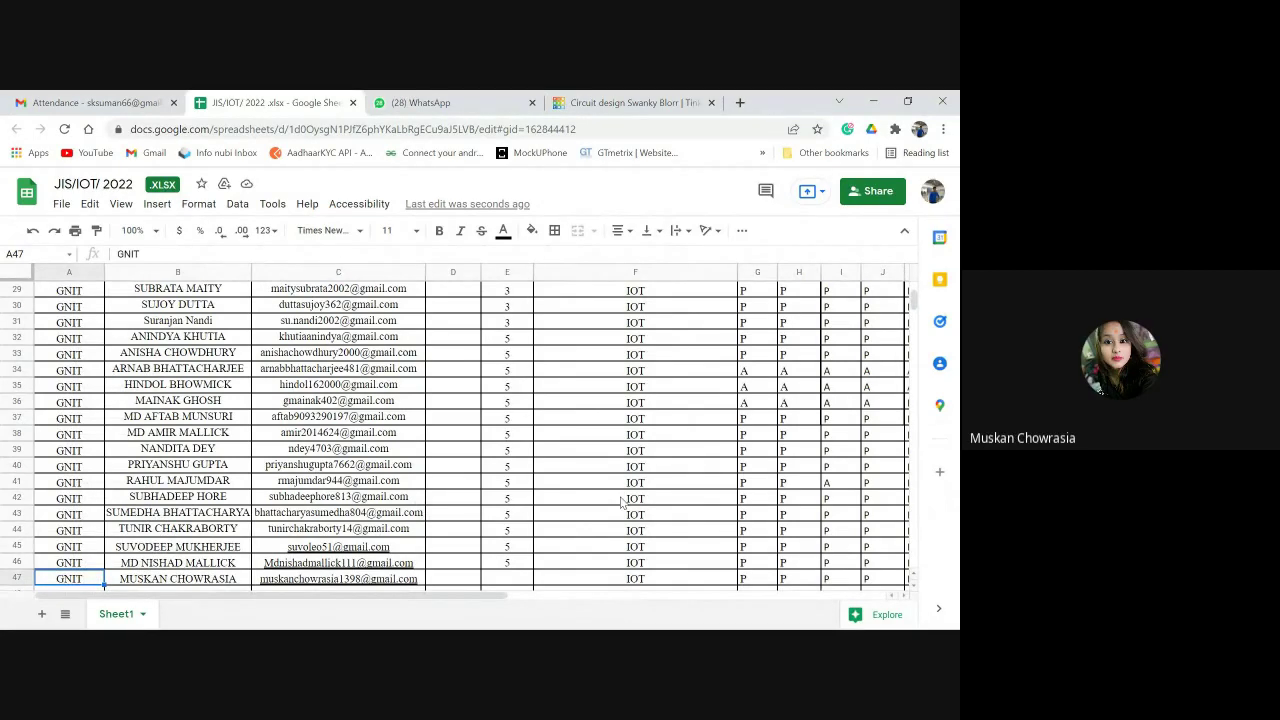
pyautogui.press('Down')
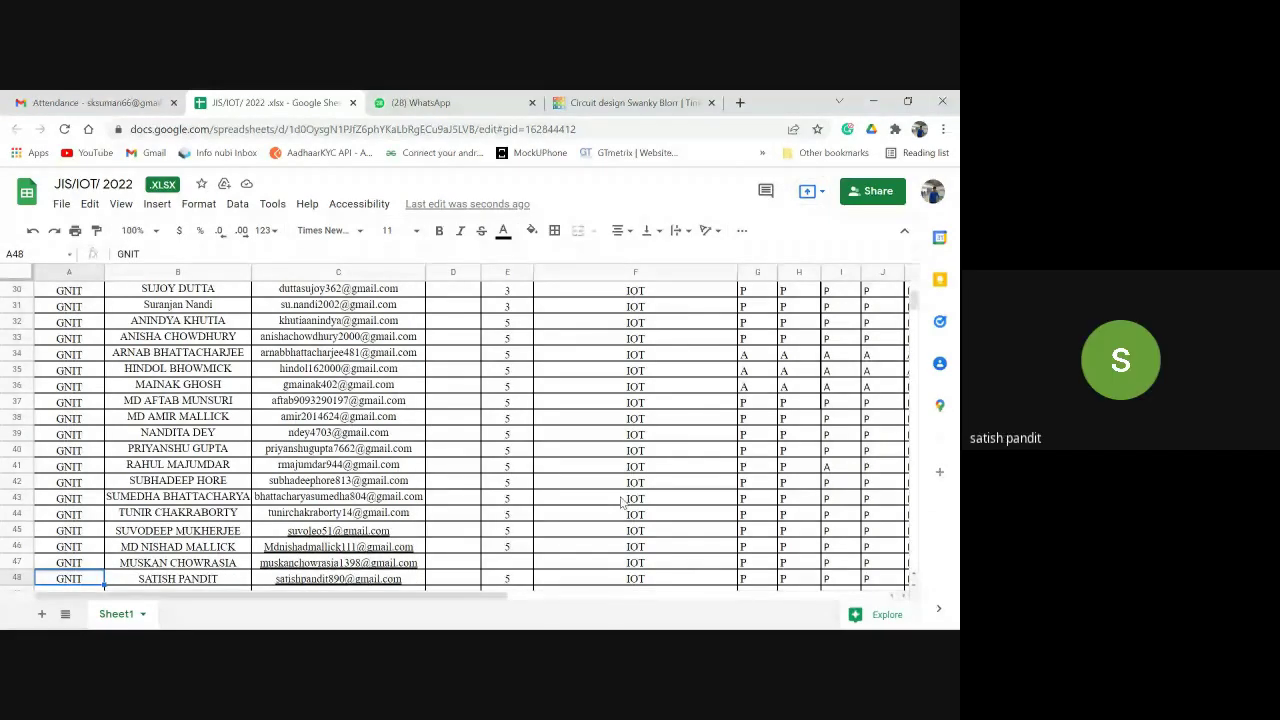
pyautogui.press('Down')
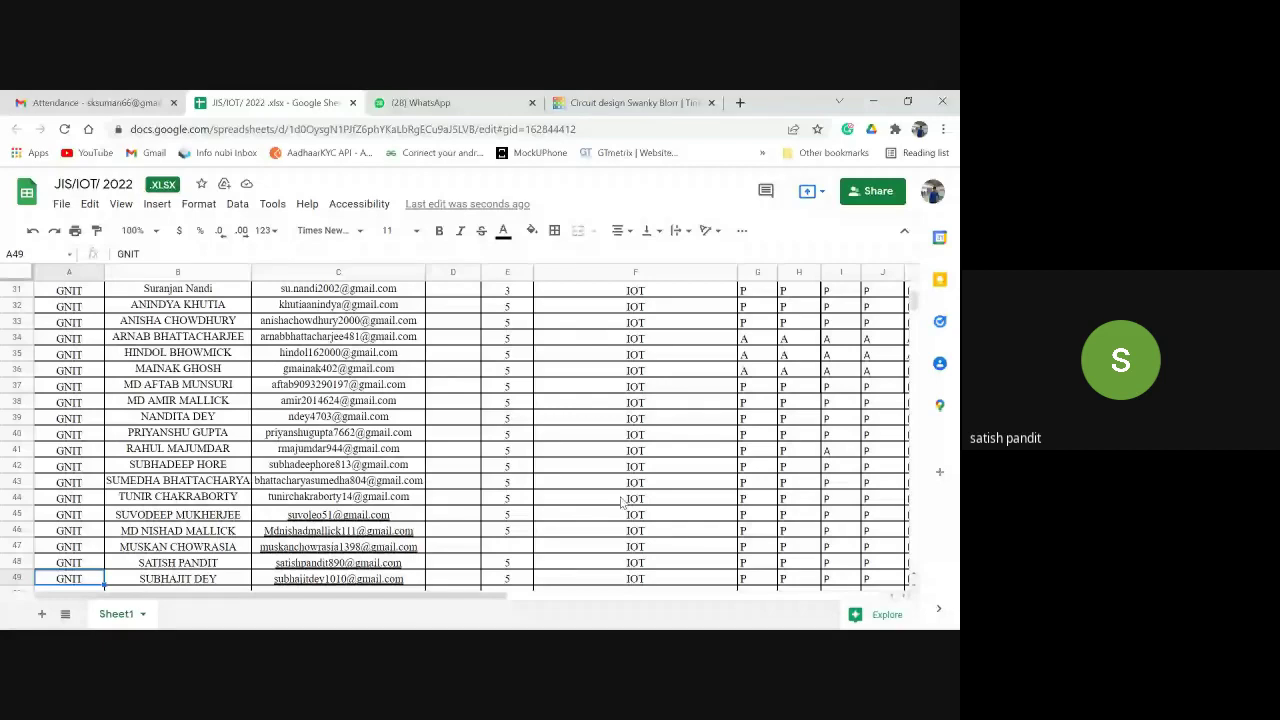
pyautogui.press('Up')
pyautogui.press('Right')
pyautogui.press('Right')
pyautogui.press('Right')
pyautogui.press('Right')
pyautogui.press('Right')
pyautogui.press('Right')
pyautogui.press('Right')
pyautogui.press('Right')
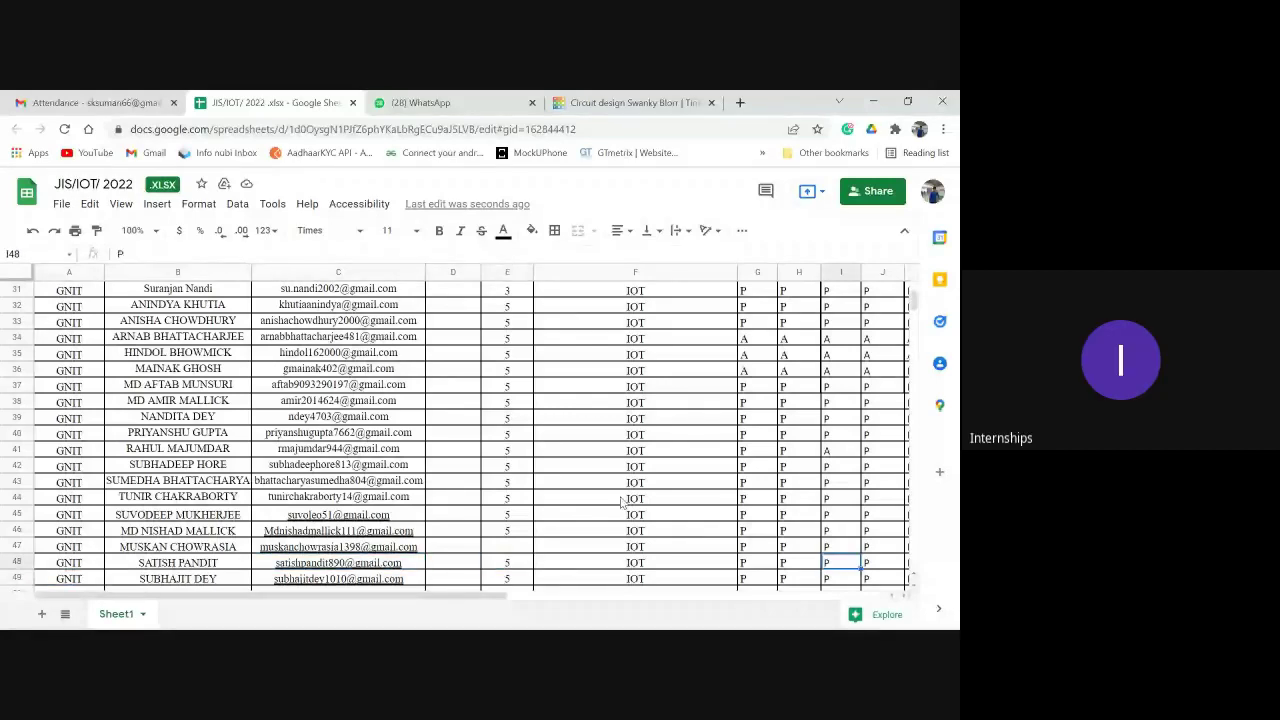
pyautogui.press('Right')
pyautogui.press('Right')
pyautogui.press('Right')
pyautogui.press('Right')
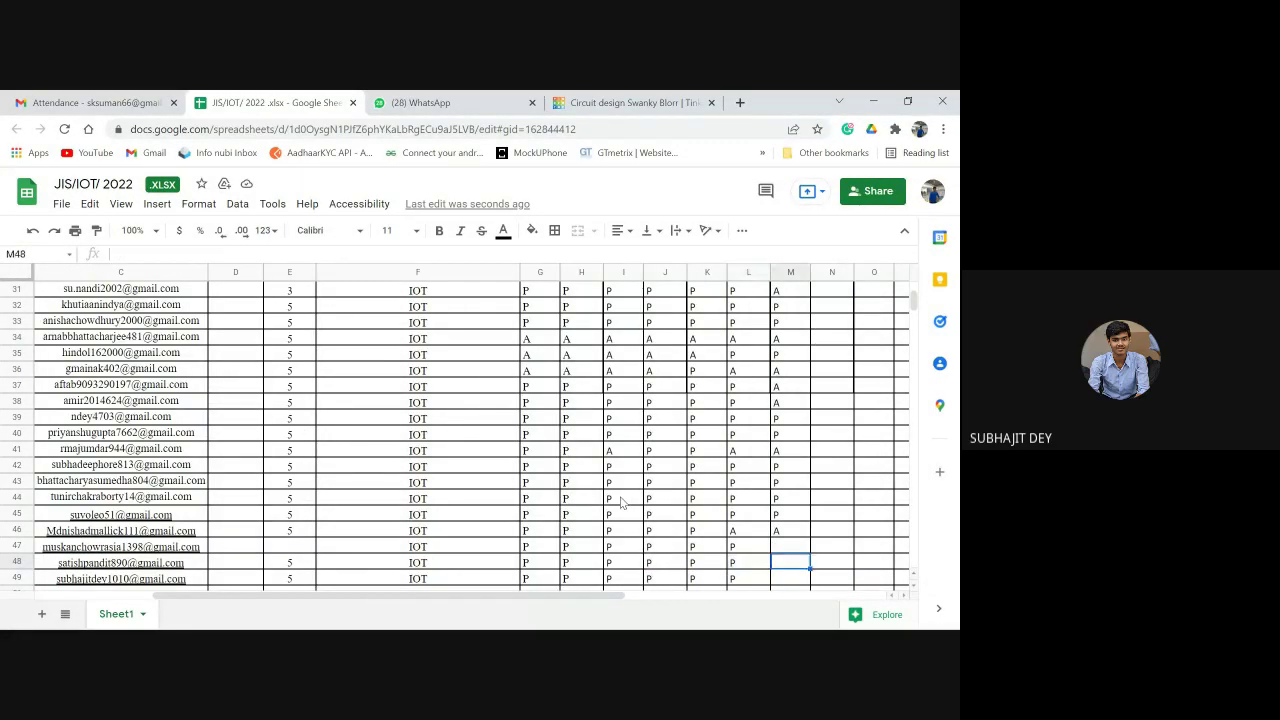
pyautogui.press('Up')
pyautogui.write('P')
pyautogui.press('Return')
pyautogui.write('P')
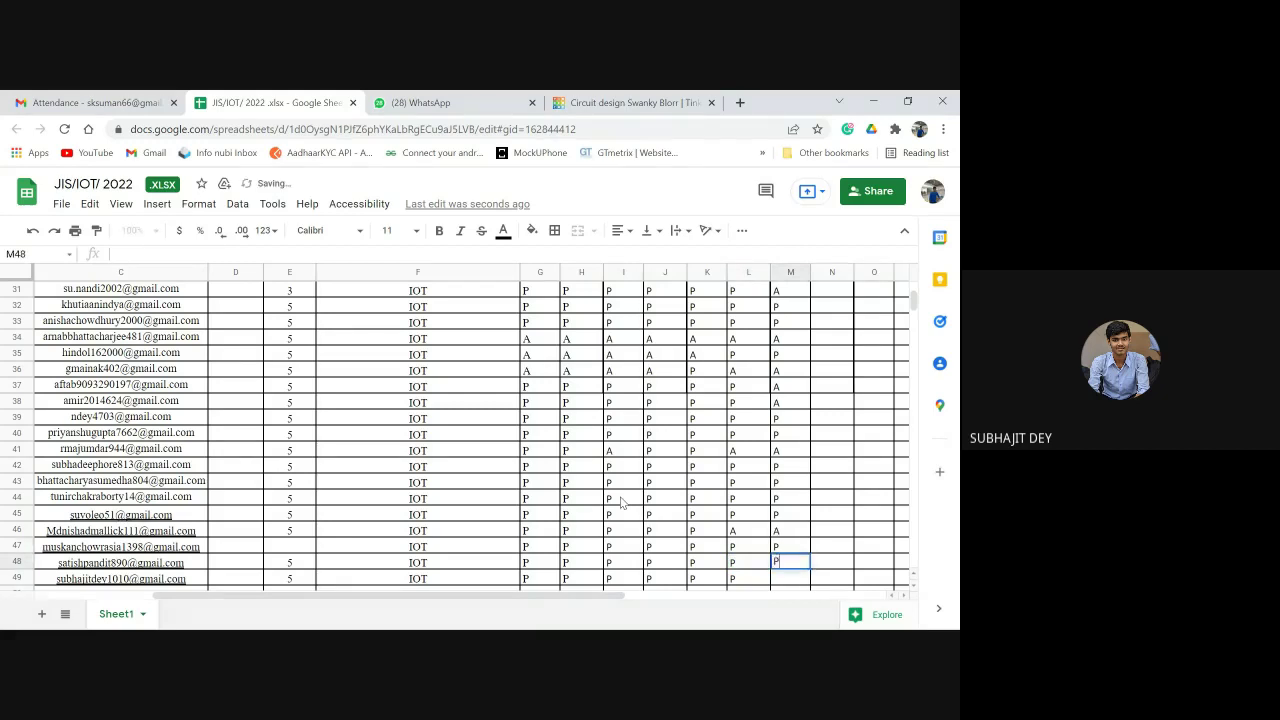
pyautogui.press('Return')
pyautogui.write('P')
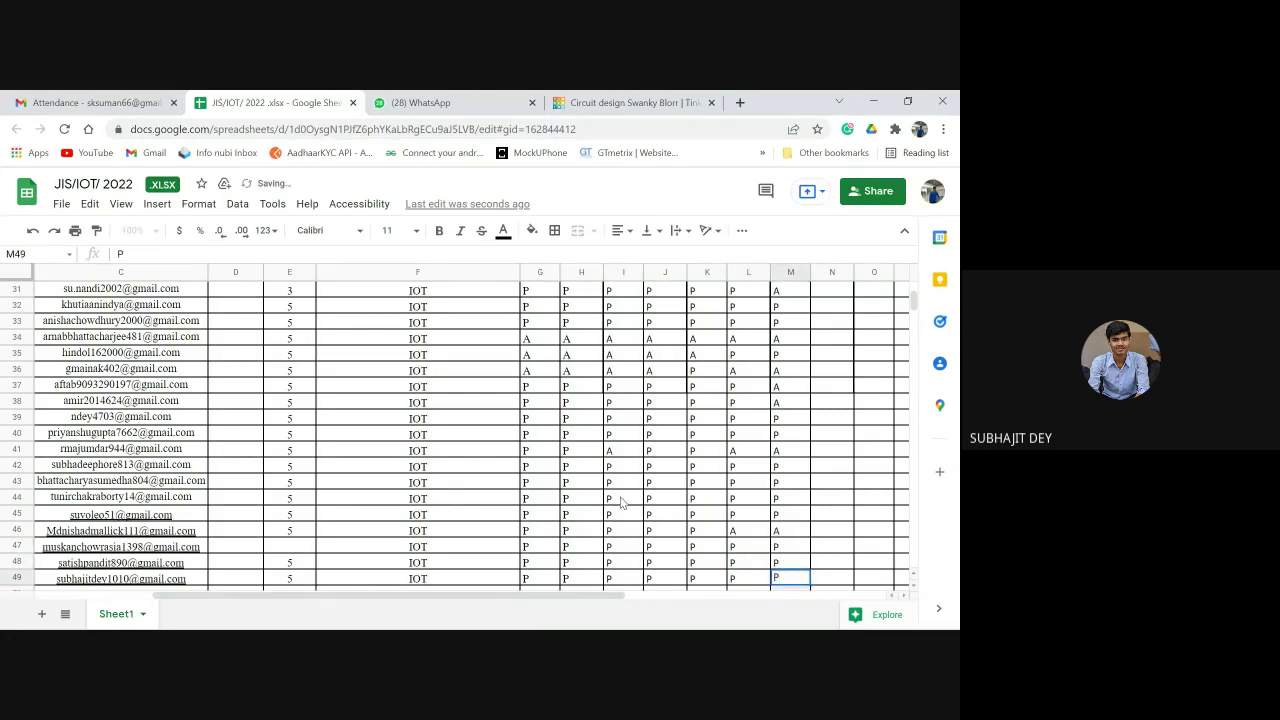
pyautogui.press('Return')
# Check the names in rows 50 to 54 and enter A in M54 for the 1st Half of 2/22/2022.
pyautogui.press('Left')
pyautogui.press('Left')
pyautogui.press('Left')
pyautogui.press('Left')
pyautogui.press('Left')
pyautogui.press('Left')
pyautogui.press('Left')
pyautogui.press('Left')
pyautogui.press('Left')
pyautogui.press('Left')
pyautogui.press('Left')
pyautogui.press('Left')
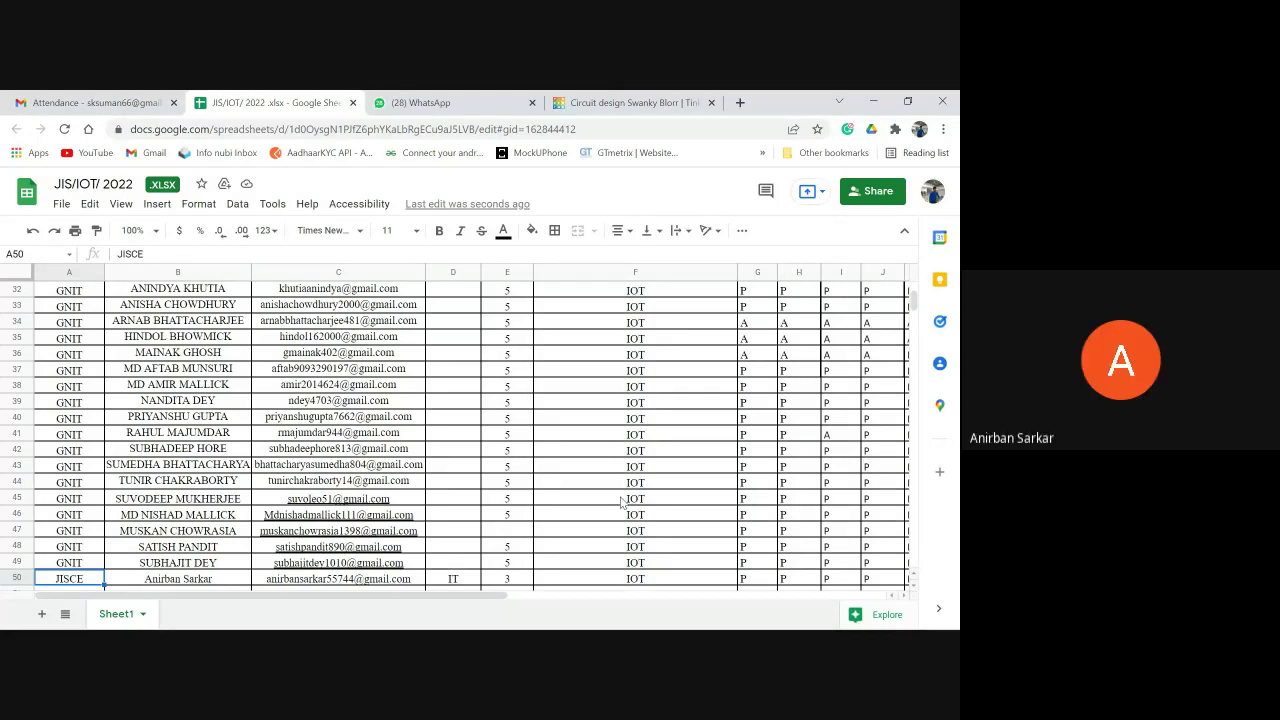
pyautogui.press('Down')
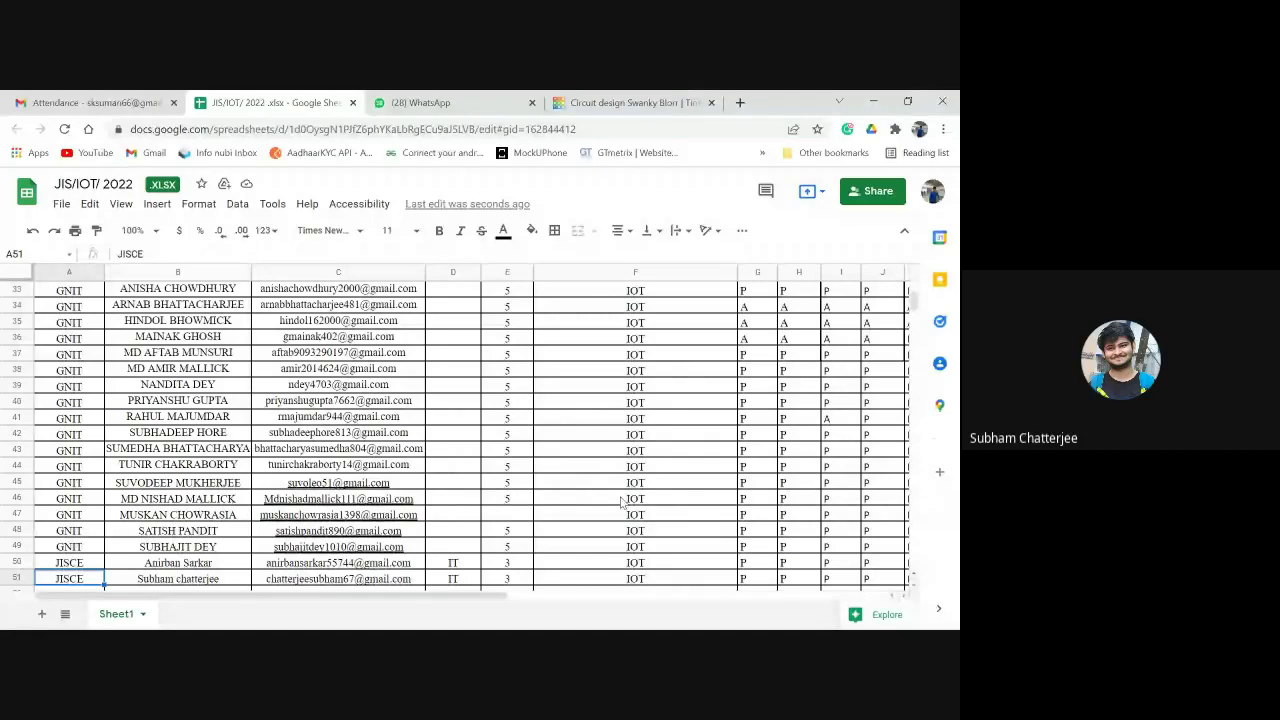
pyautogui.press('Down')
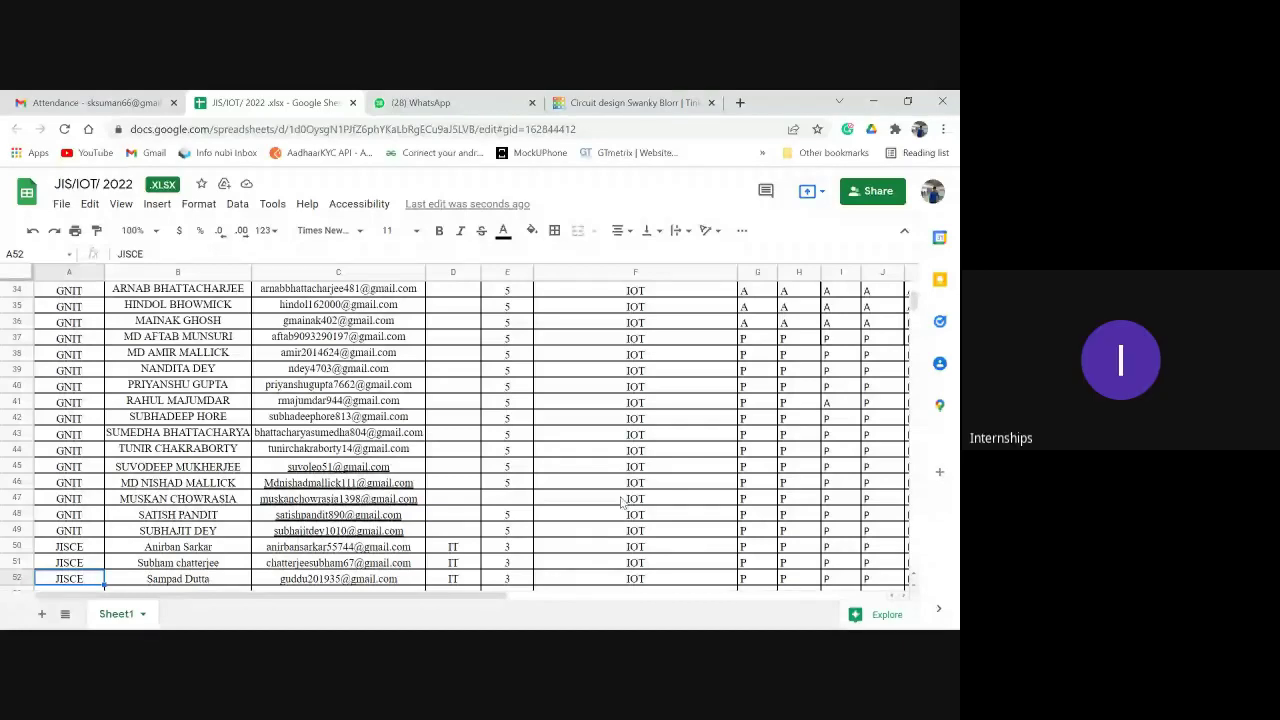
pyautogui.press('Down')
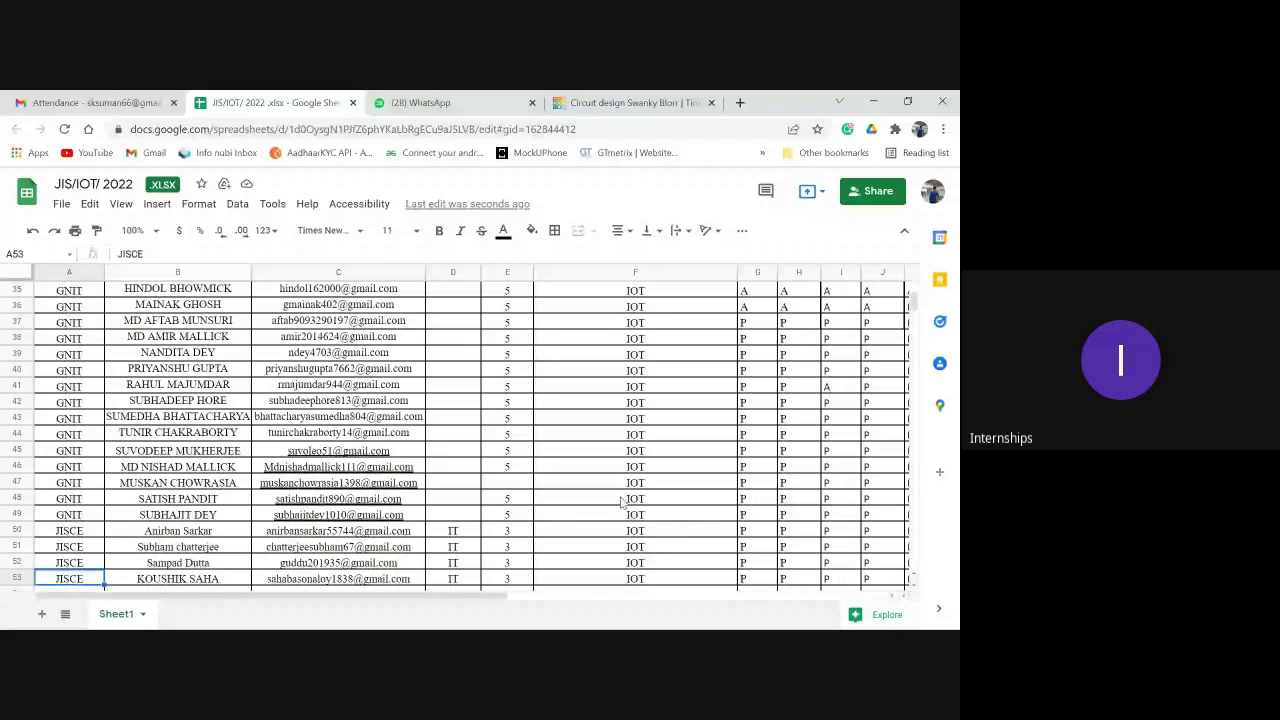
pyautogui.press('Down')
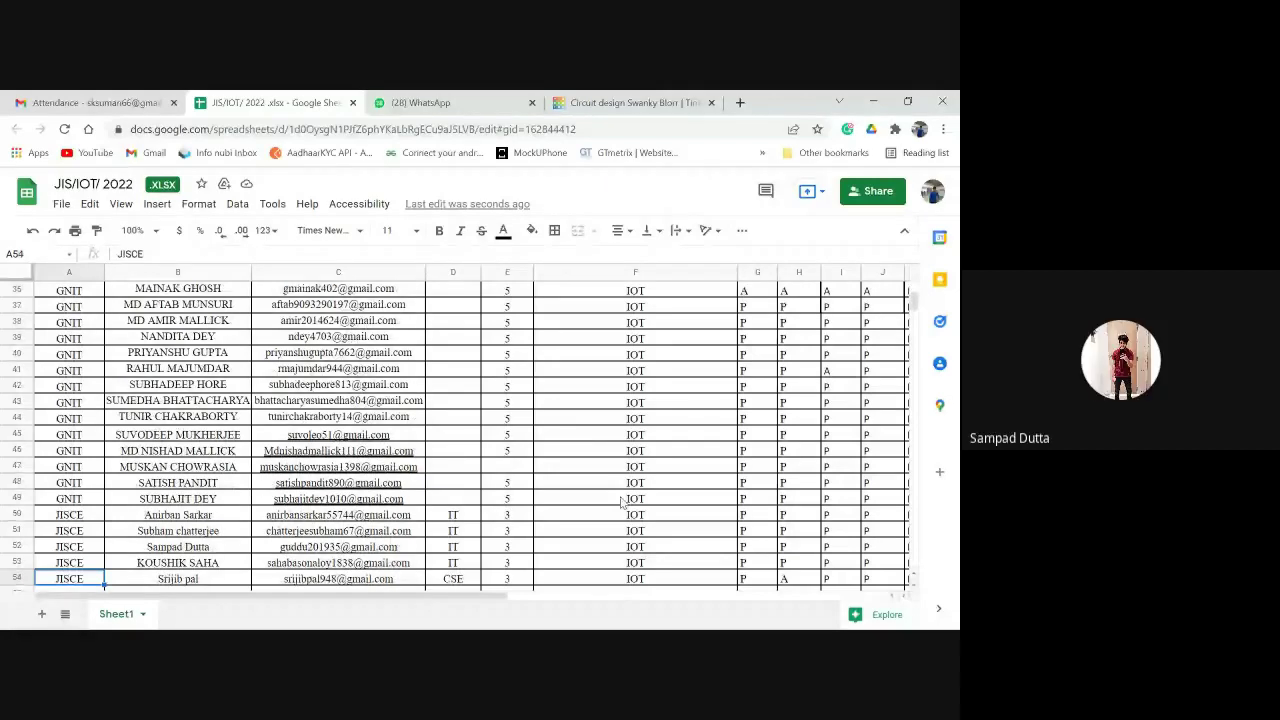
pyautogui.press('Up')
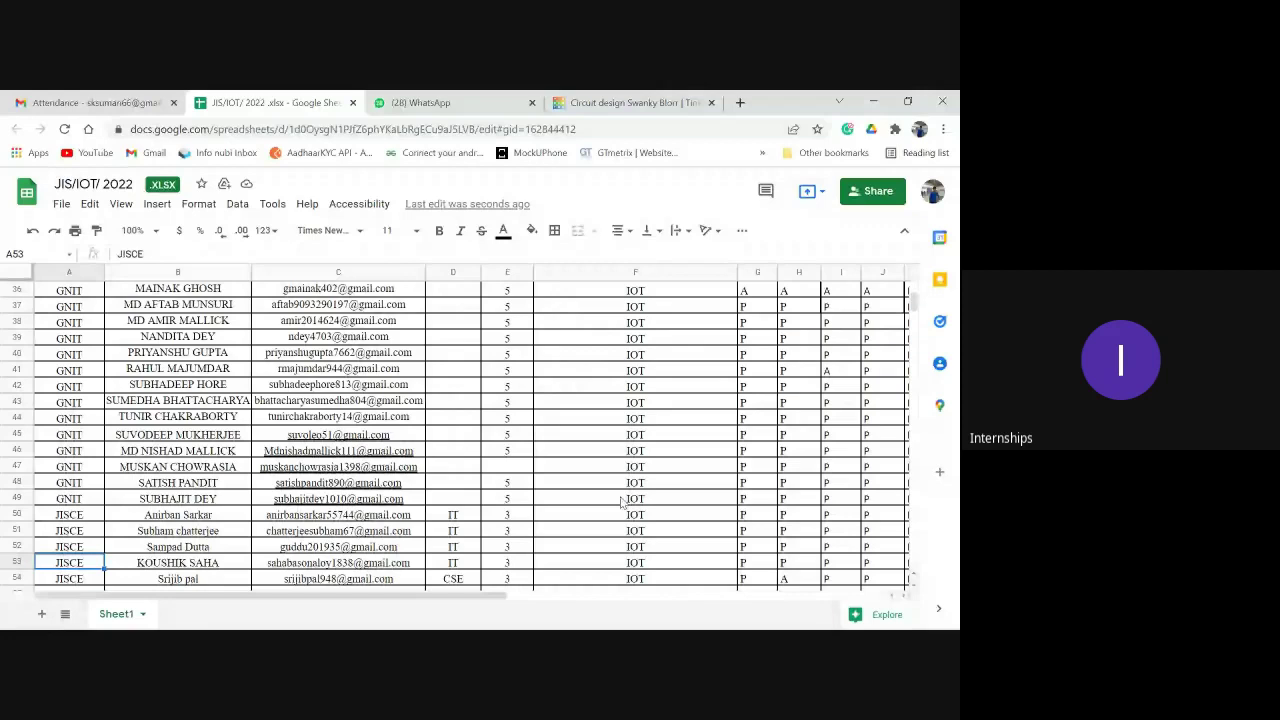
pyautogui.press('Down')
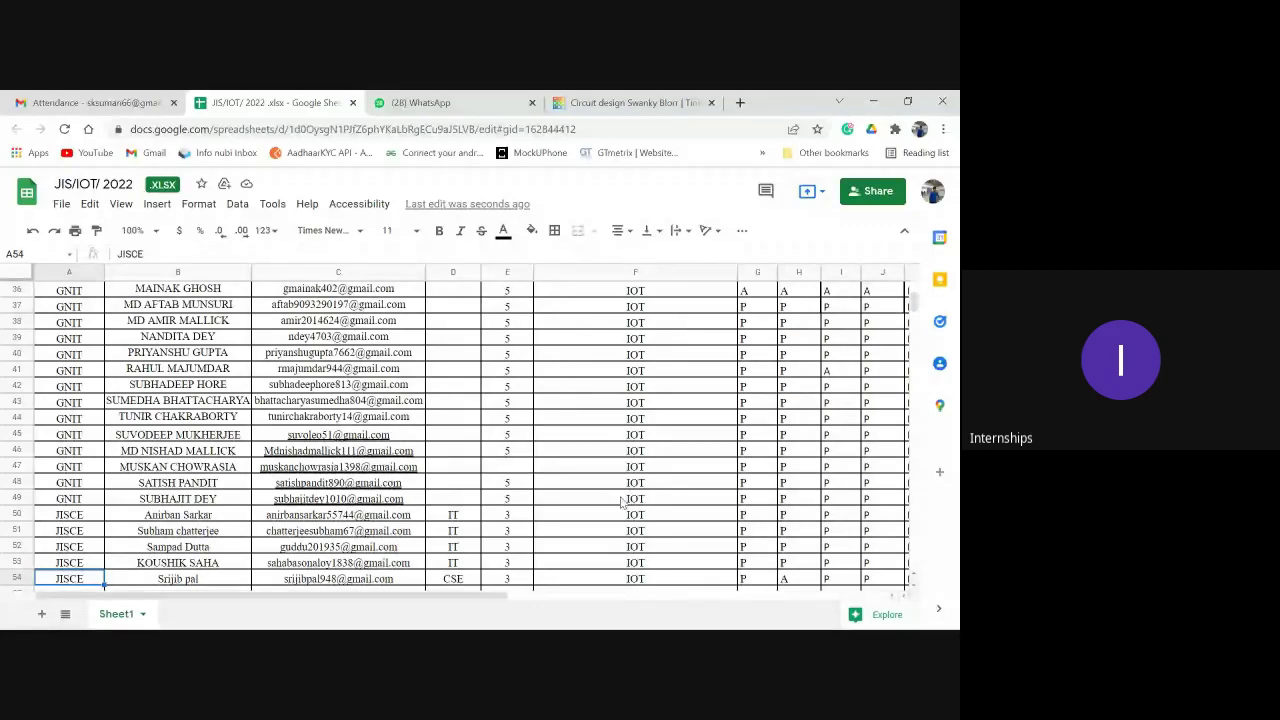
pyautogui.press('Right')
pyautogui.press('Right')
pyautogui.press('Right')
pyautogui.press('Right')
pyautogui.press('Right')
pyautogui.press('Right')
pyautogui.press('Right')
pyautogui.press('Right')
pyautogui.press('Right')
pyautogui.press('Right')
pyautogui.press('Right')
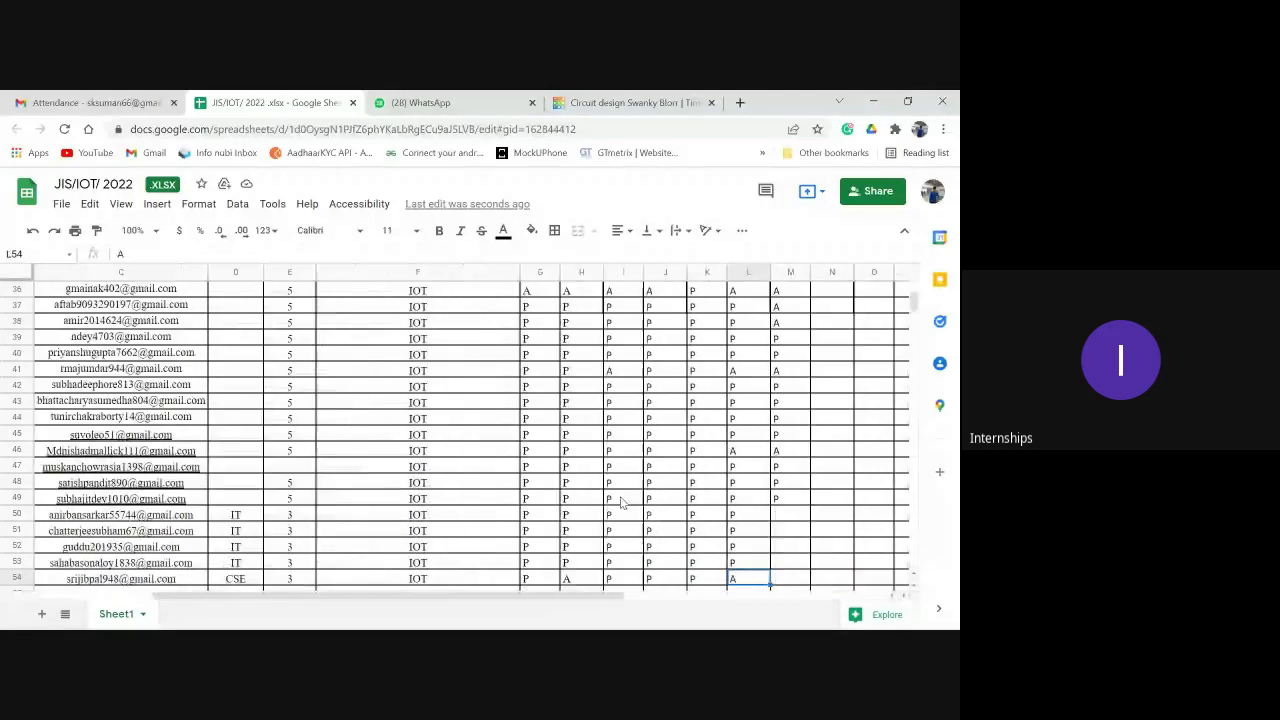
pyautogui.press('Right')
pyautogui.write('A')
pyautogui.press('Up')
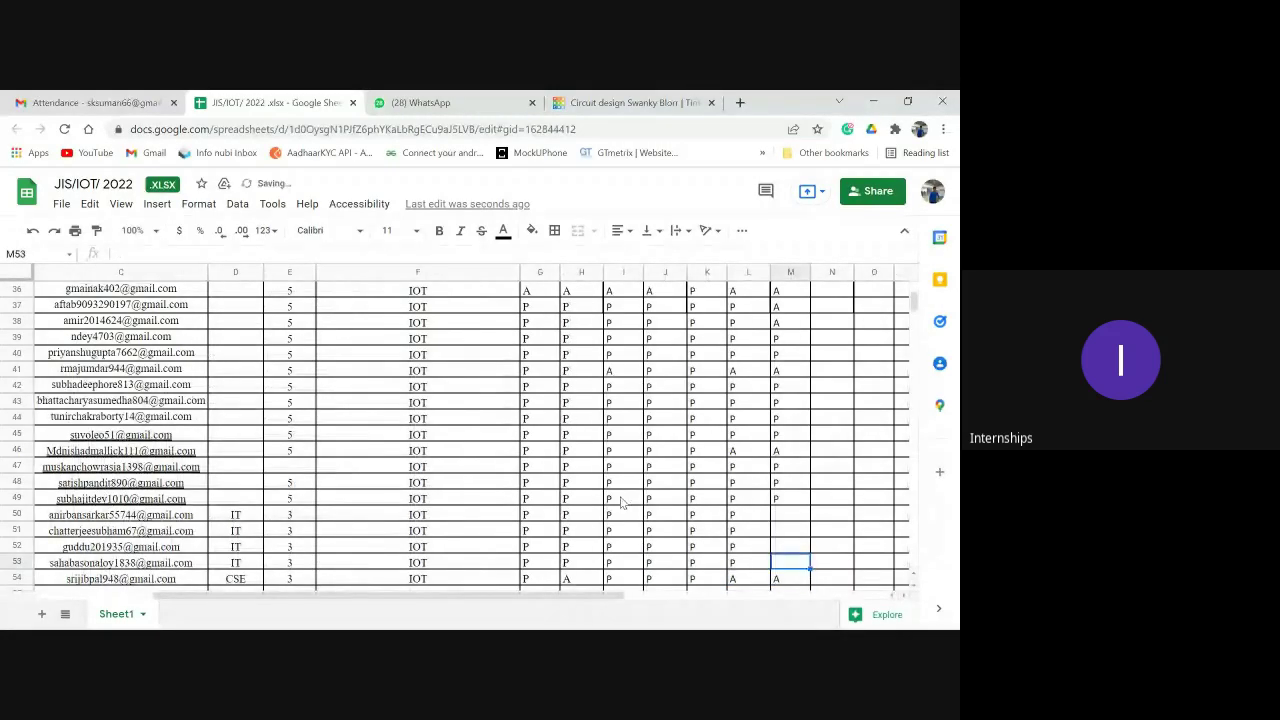
# Enter P in M53, M52, M51 and M50 for the 1st Half of 2/22/2022.
pyautogui.write('P')
pyautogui.press('Up')
pyautogui.write('P')
pyautogui.press('Up')
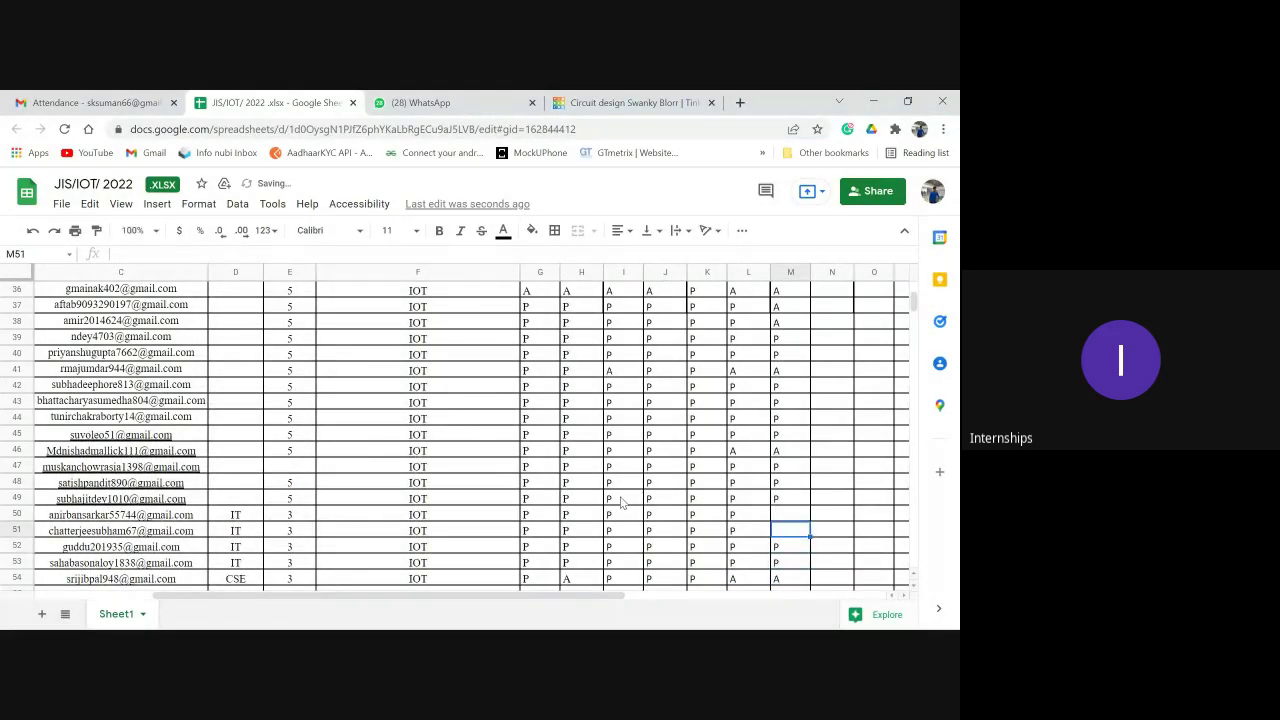
pyautogui.write('P')
pyautogui.press('Up')
pyautogui.write('P')
pyautogui.press('Down')
# Check the names in rows 55 and 56 of the attendance sheet.
pyautogui.press('Down')
pyautogui.press('Down')
pyautogui.press('Down')
pyautogui.press('Down')
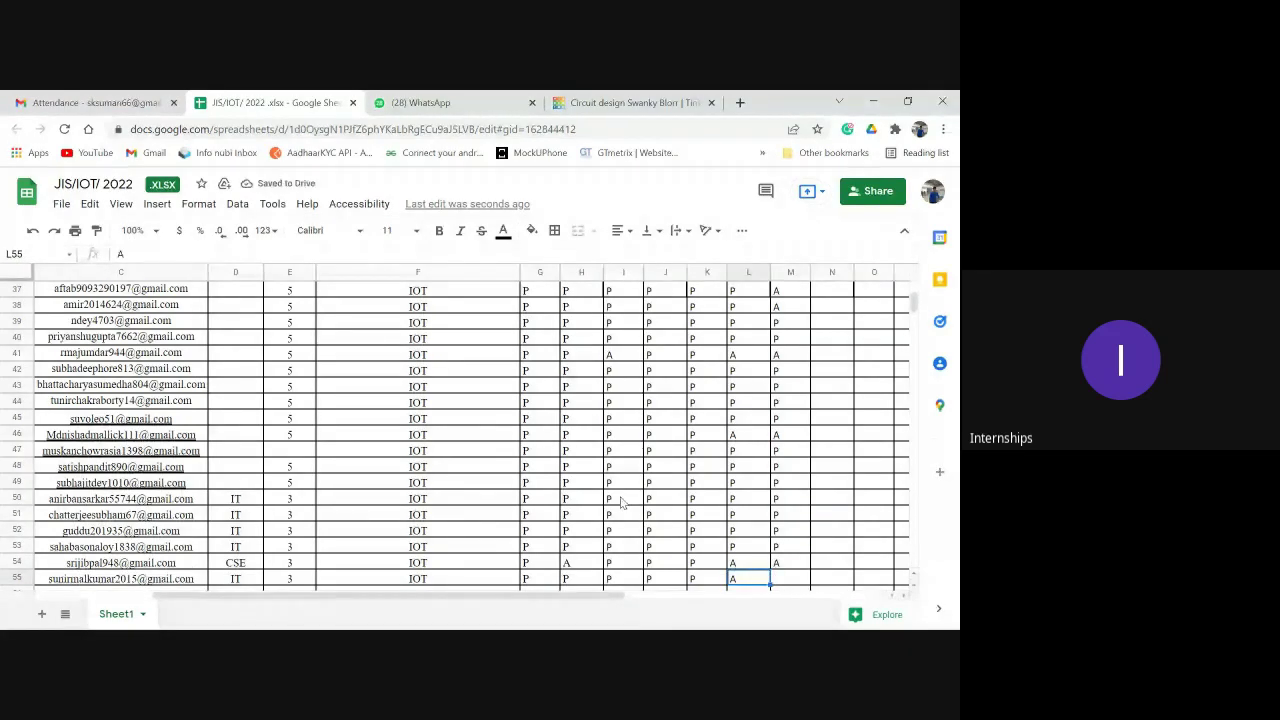
pyautogui.press('Home')
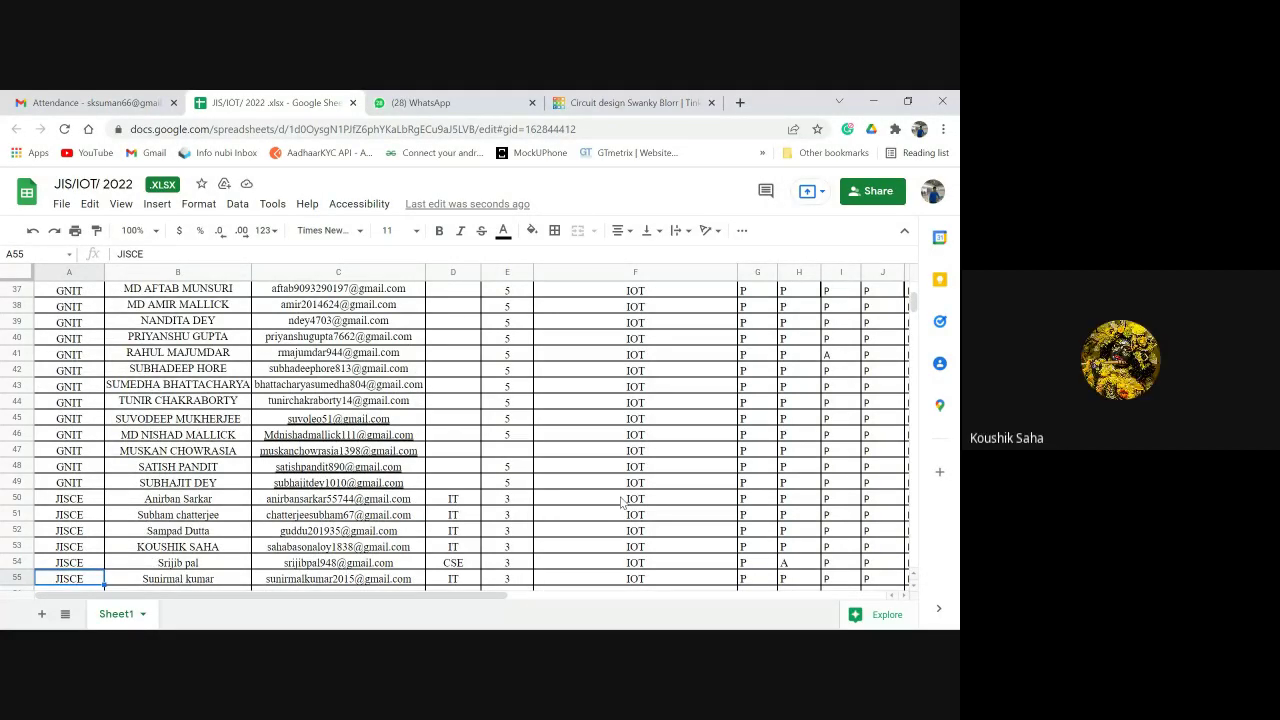
pyautogui.press('Down')
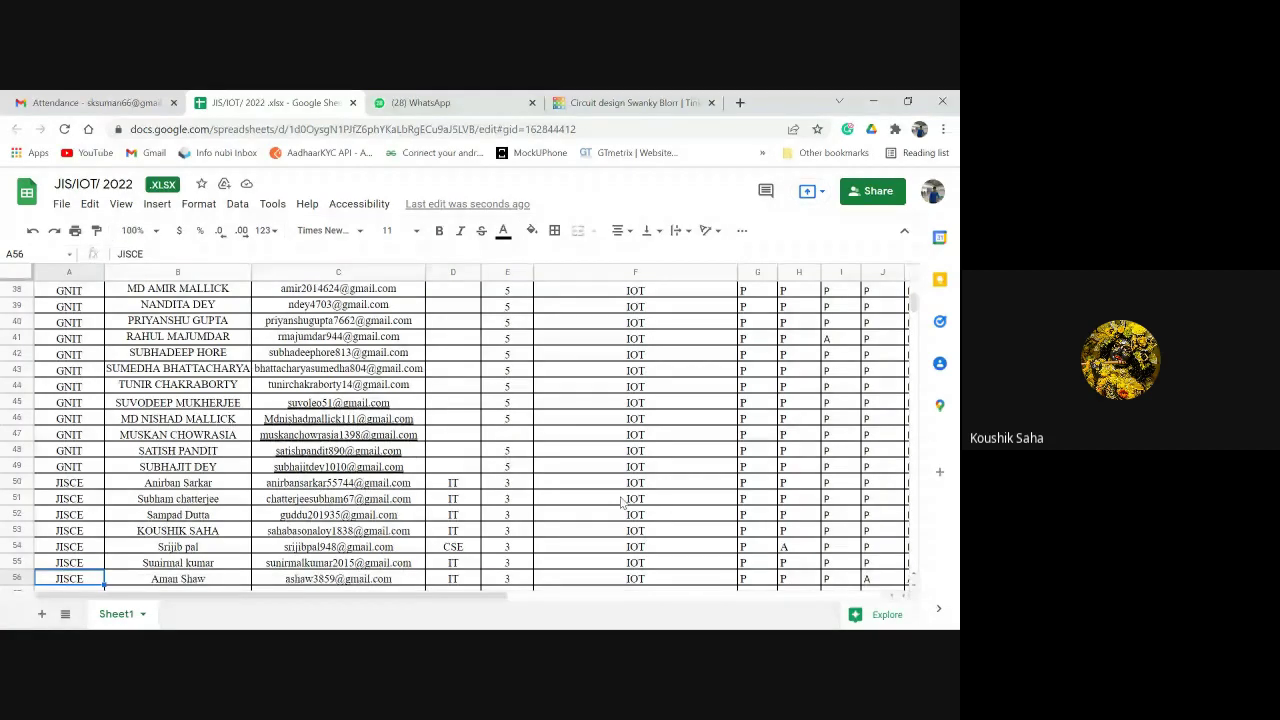
pyautogui.press('Up')
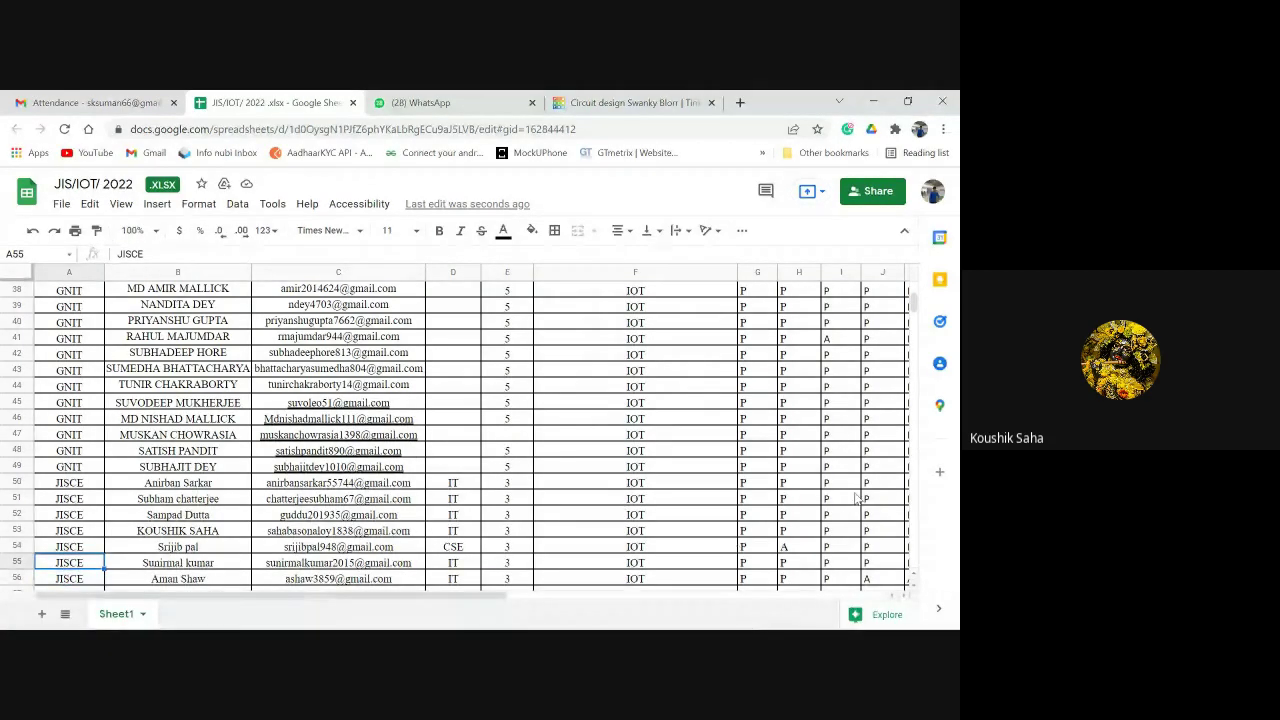
# Check the Google Meet in-call messages for the row 54 student's reply and change M54 to P in the attendance sheet.
pyautogui.press('Up')
pyautogui.press('Right')
pyautogui.press('Right')
pyautogui.press('Right')
pyautogui.press('Right')
pyautogui.press('Right')
pyautogui.press('Right')
pyautogui.press('Right')
pyautogui.press('Right')
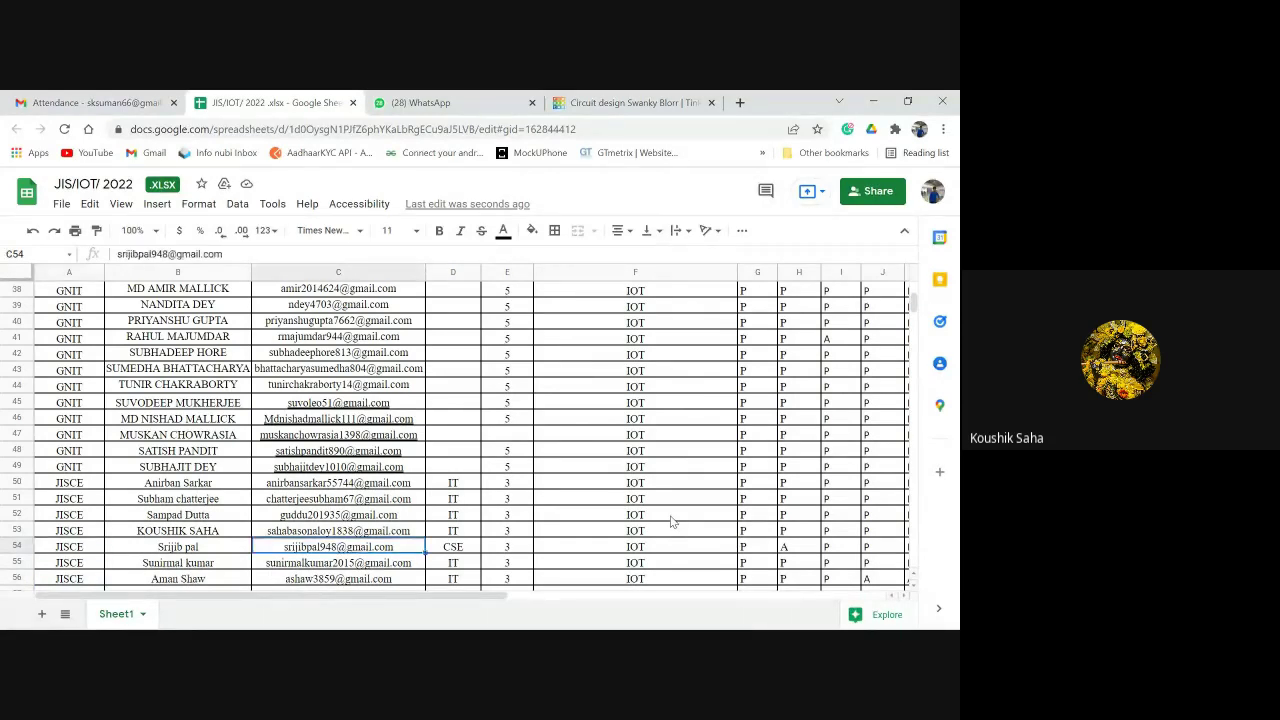
pyautogui.press('Right')
pyautogui.press('Right')
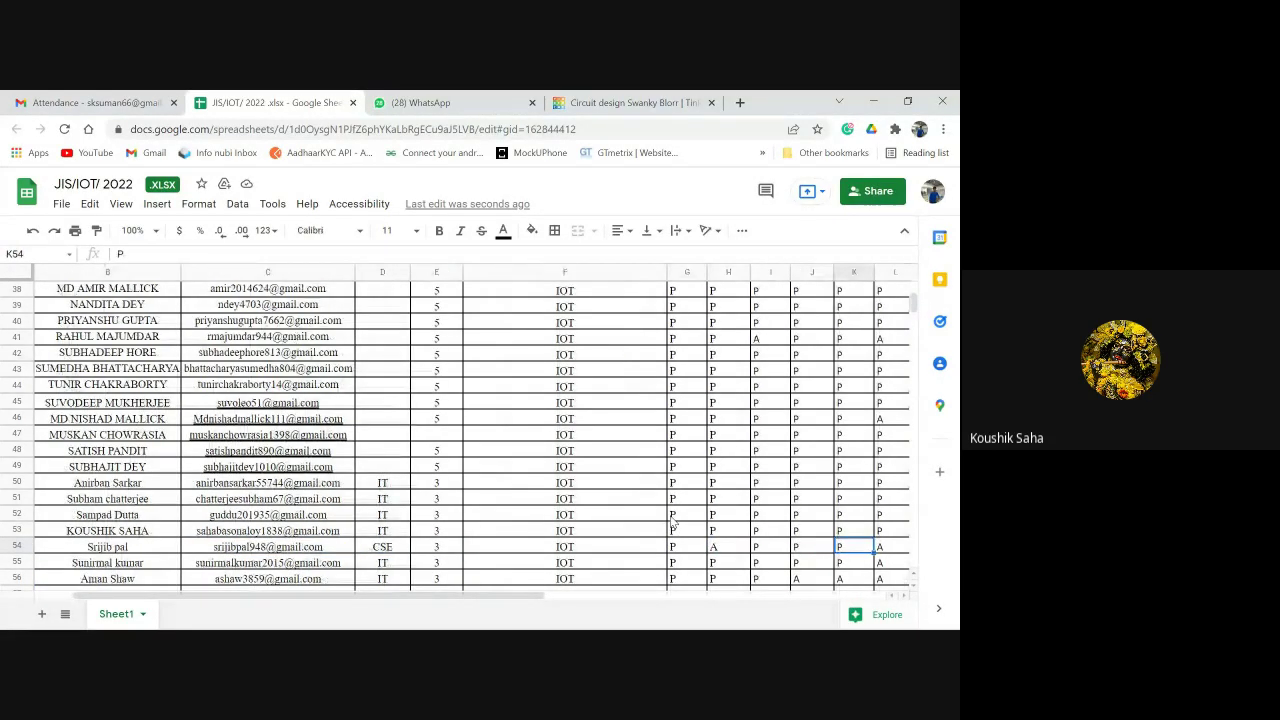
pyautogui.press('Right')
pyautogui.press('Right')
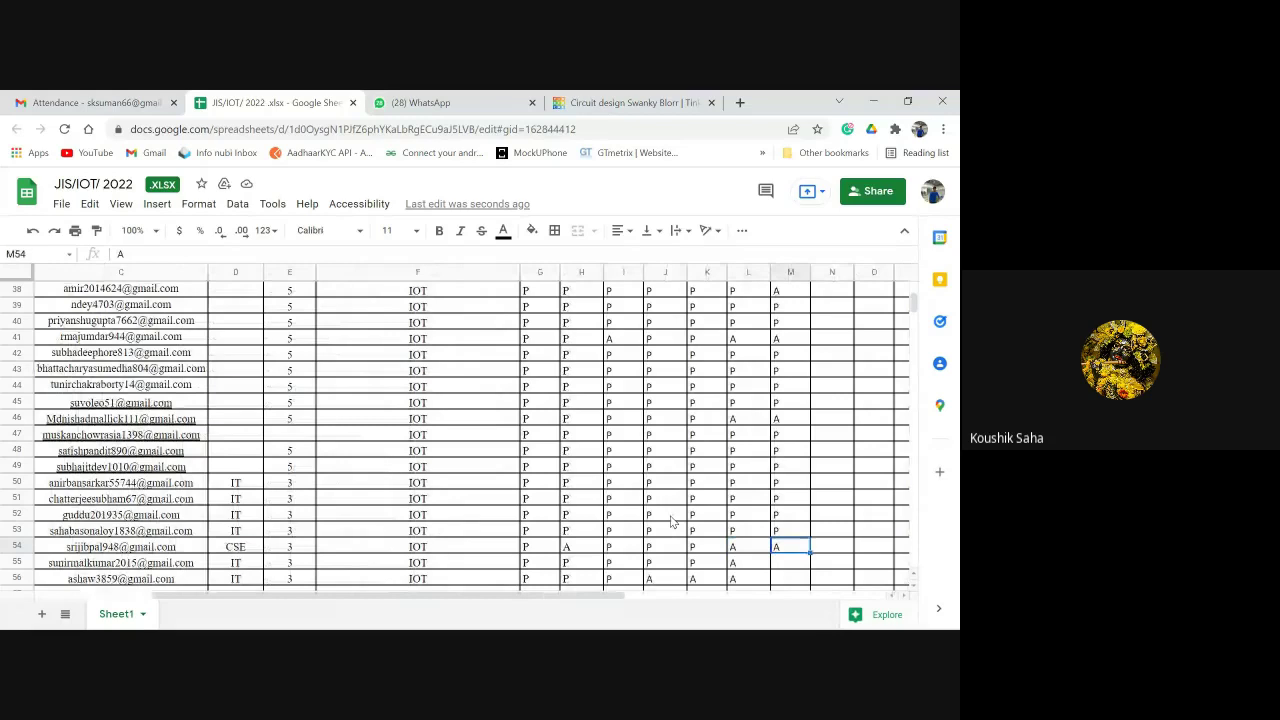
pyautogui.moveTo(381, 612)
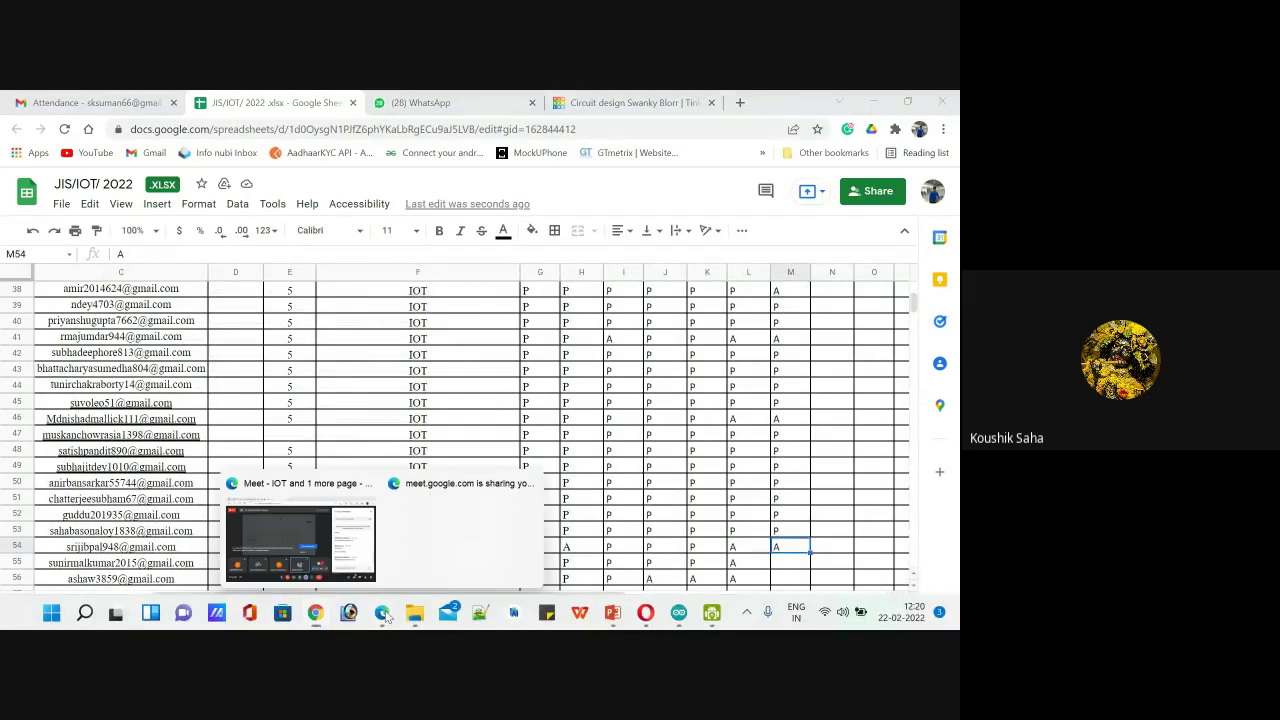
pyautogui.click(343, 545)
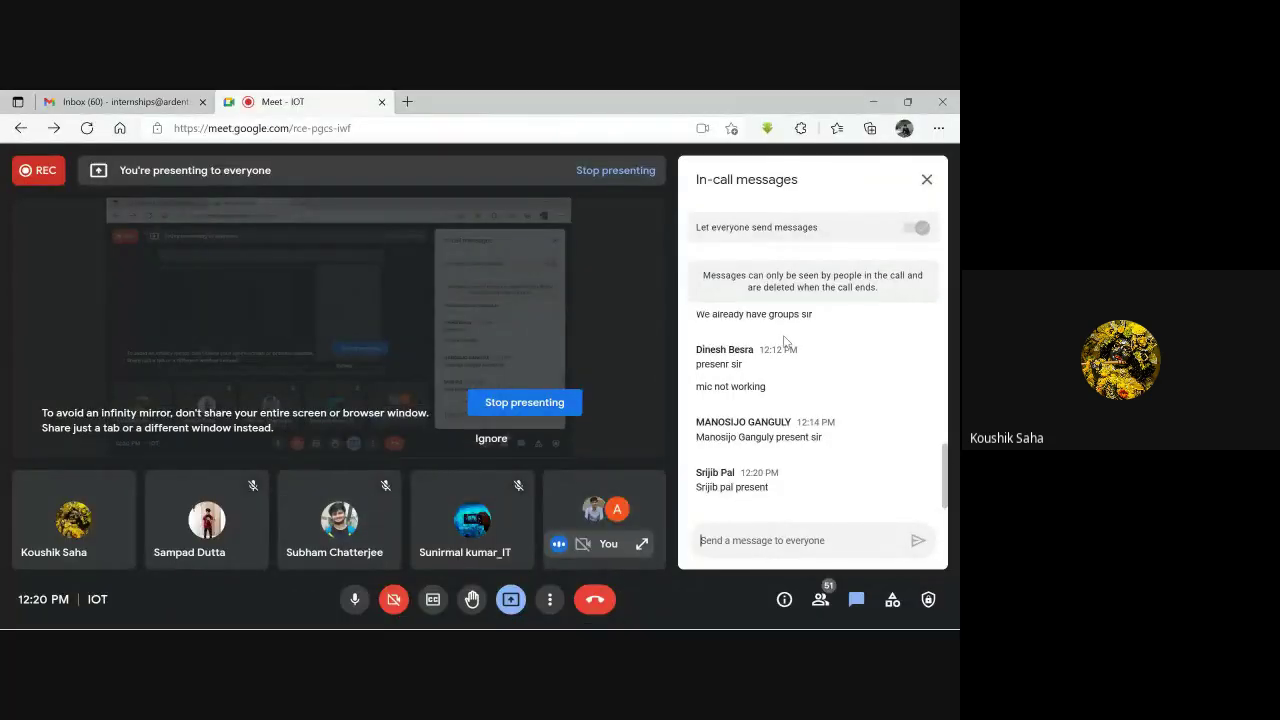
pyautogui.click(873, 101)
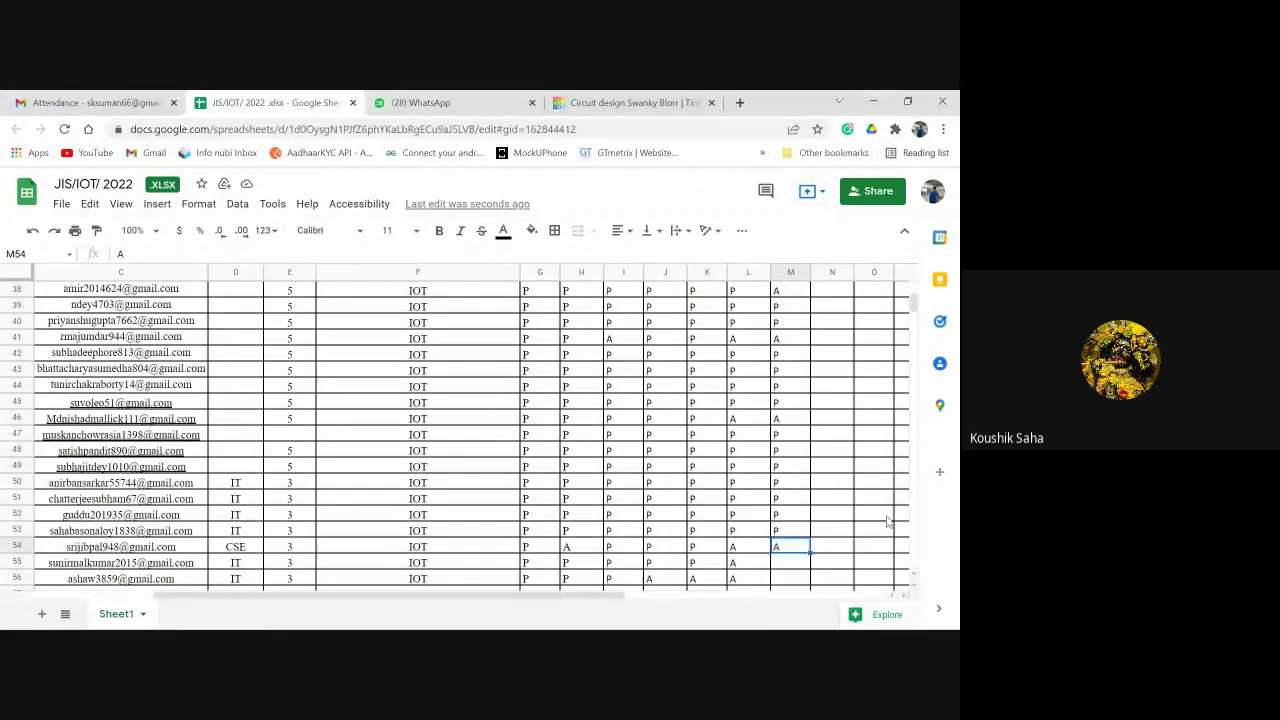
pyautogui.doubleClick(780, 545)
pyautogui.press('BackSpace')
pyautogui.write('P')
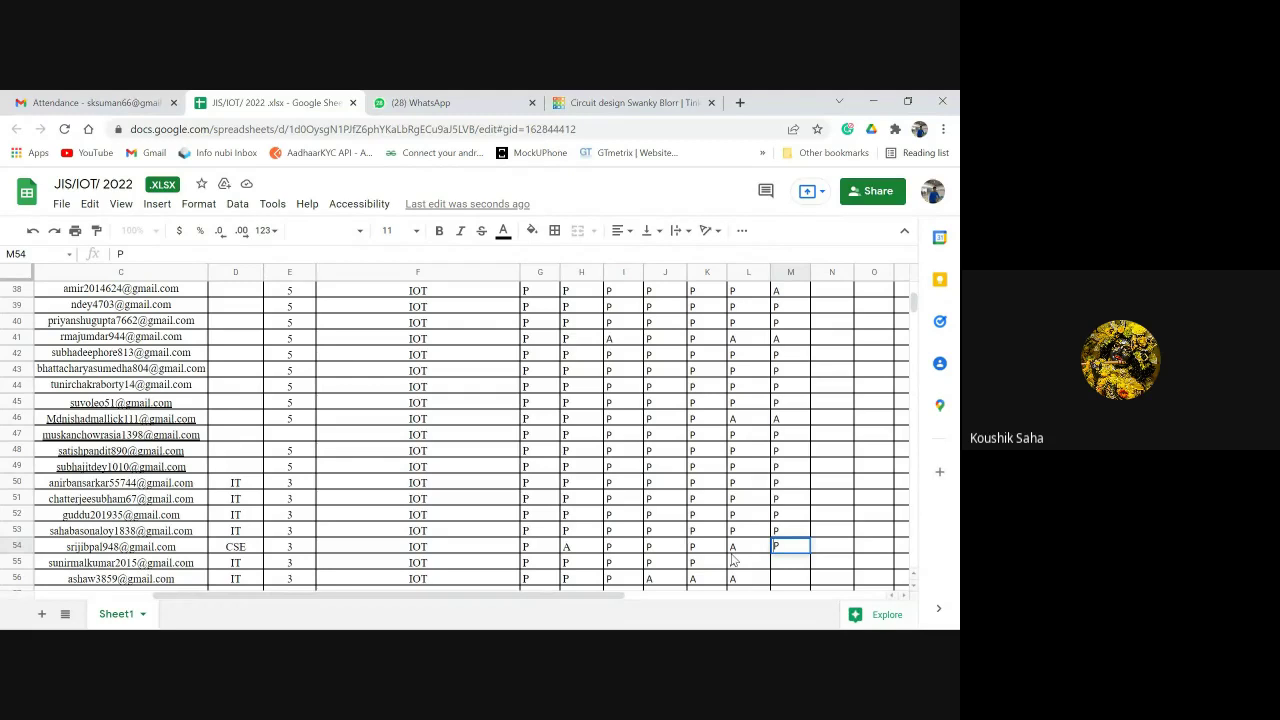
pyautogui.click(739, 566)
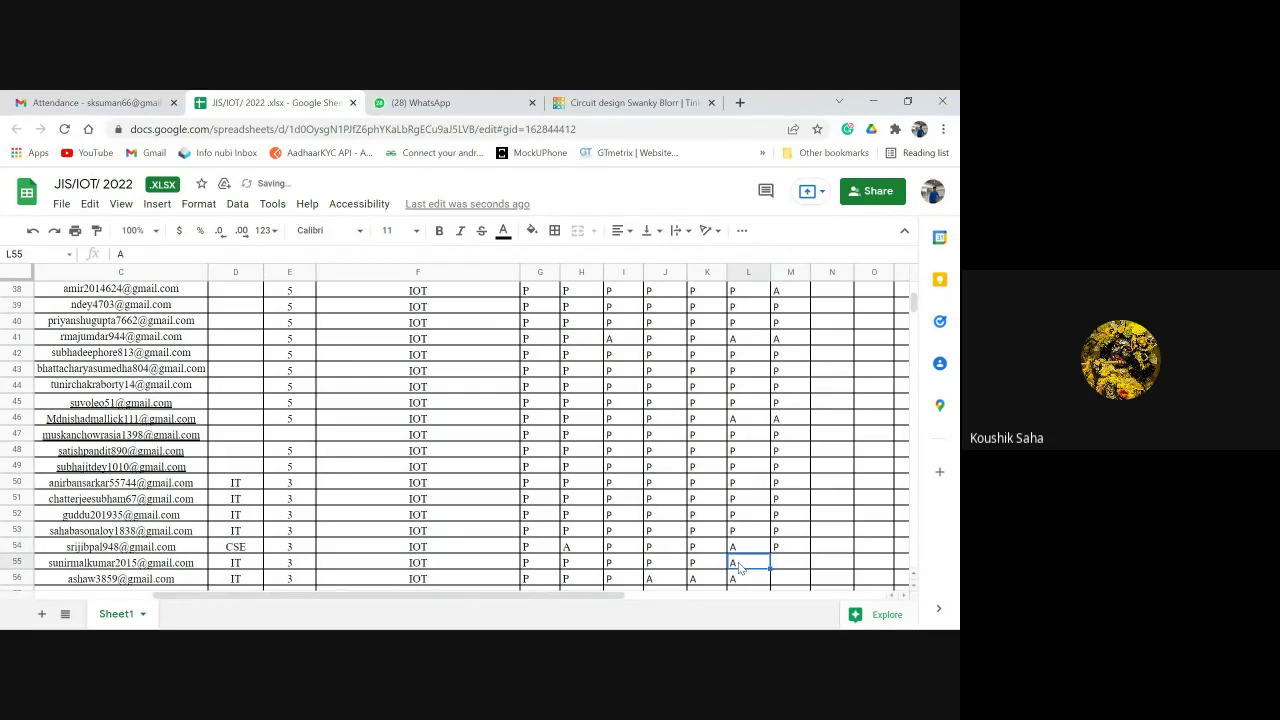
# Check the names in rows 55 to 60 and enter P in M55 to M59 and A in M60 for the 1st Half of 2/22/2022.
pyautogui.press('Home')
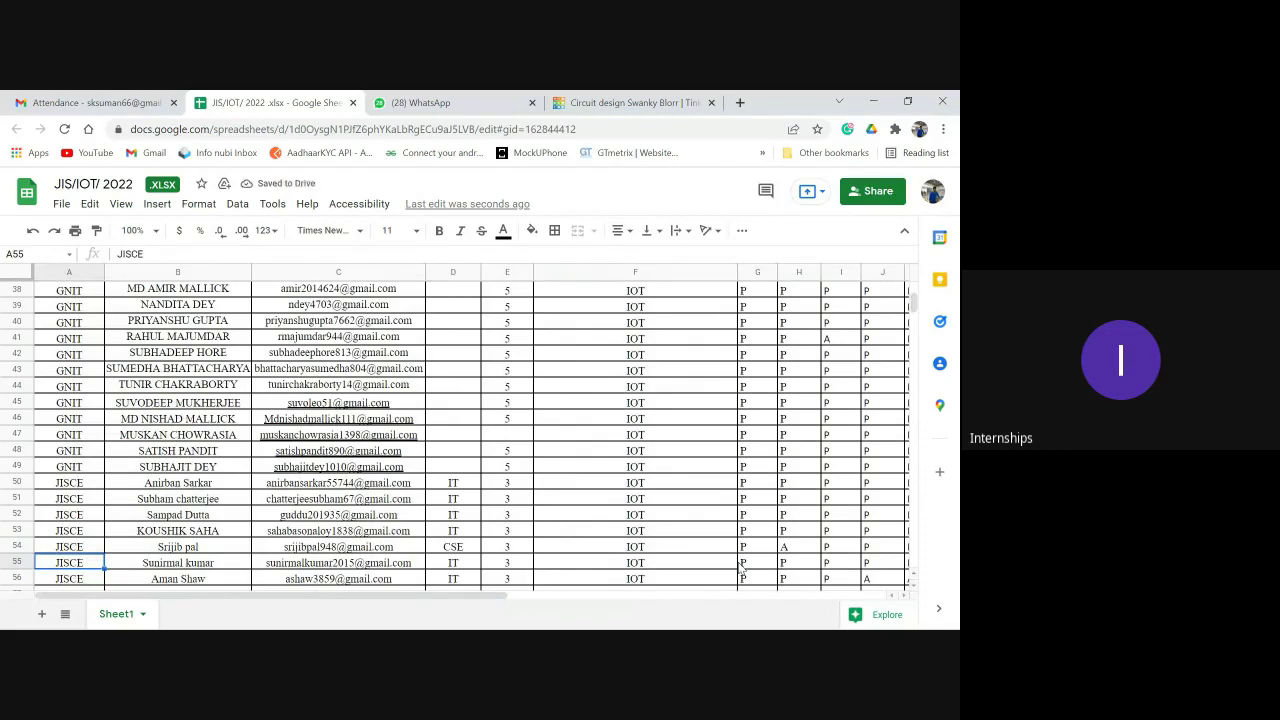
pyautogui.press('Right')
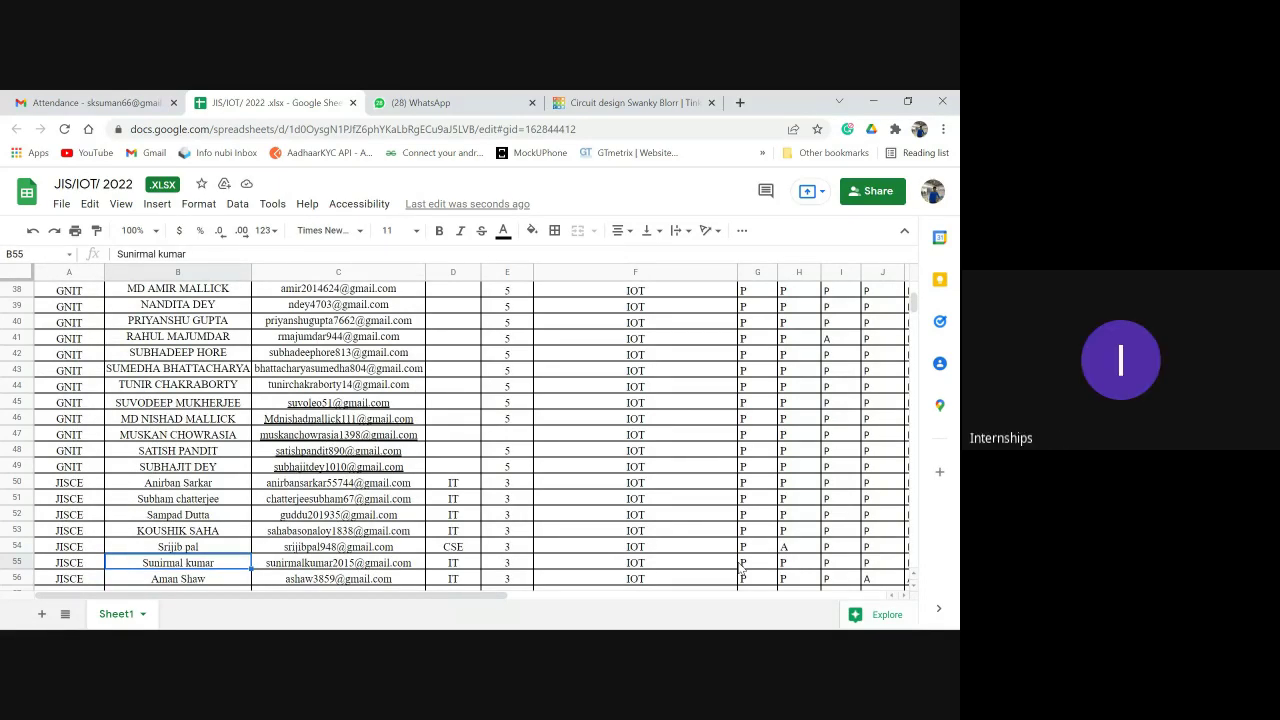
pyautogui.press('Down')
pyautogui.press('Down')
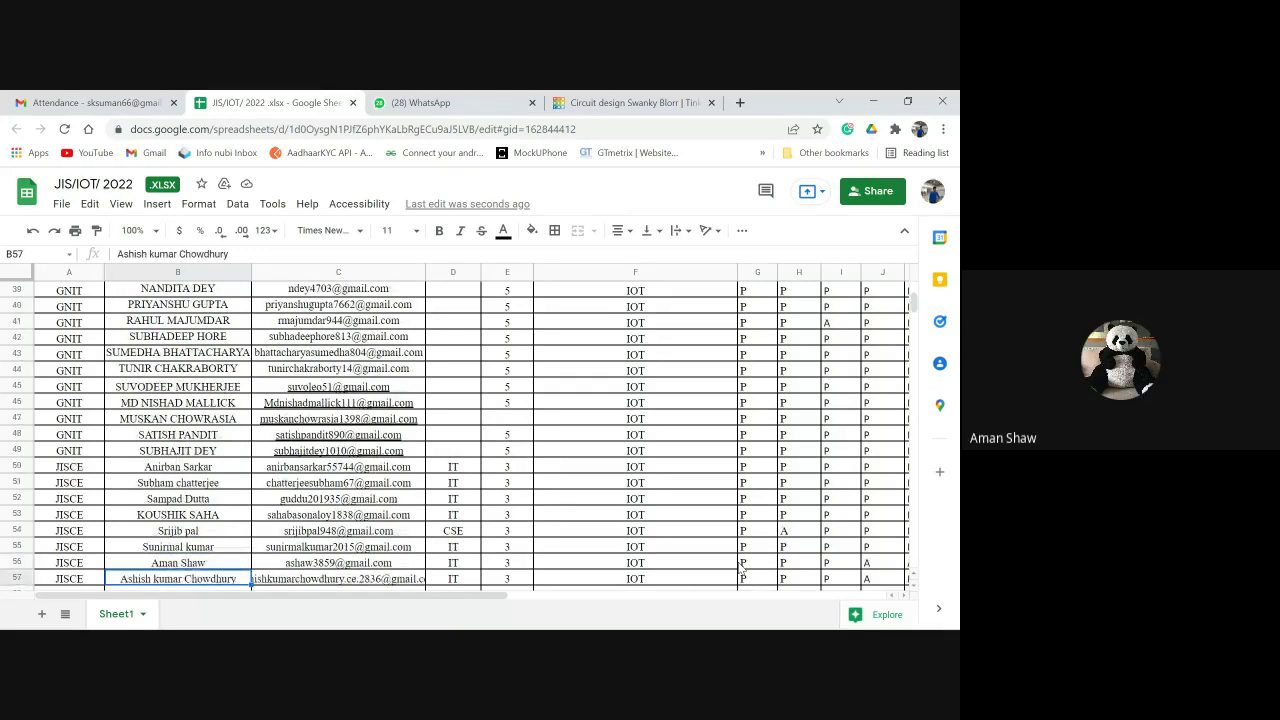
pyautogui.press('Up')
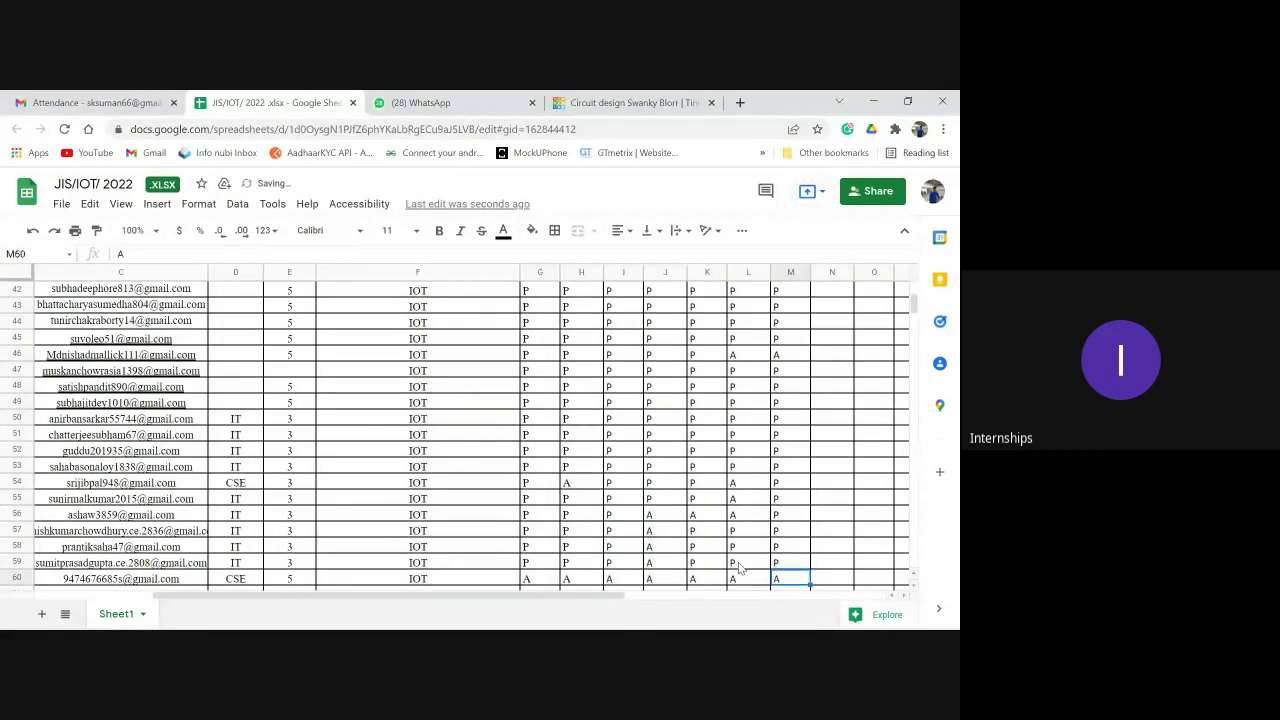
# Check the names in rows 61 and 62 and enter A in M61 for the 1st Half of 2/22/2022.
pyautogui.press('Home')
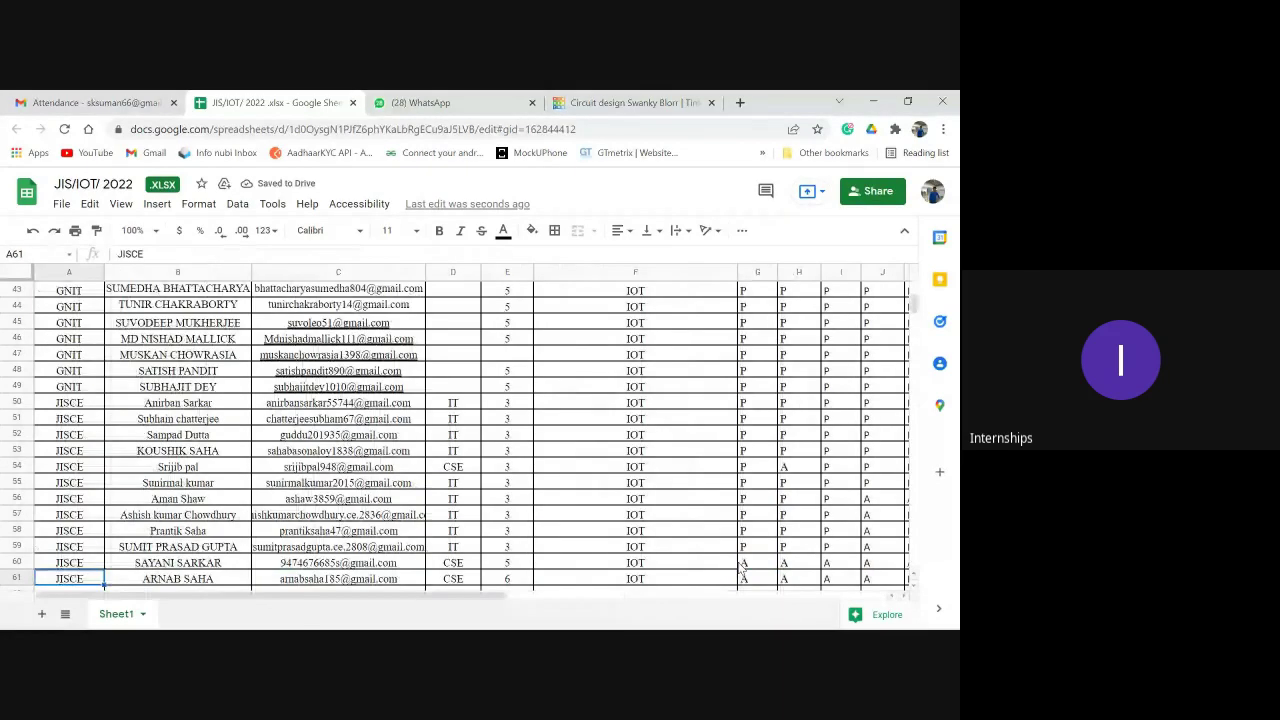
pyautogui.press('Right')
pyautogui.press('Right')
pyautogui.press('Left')
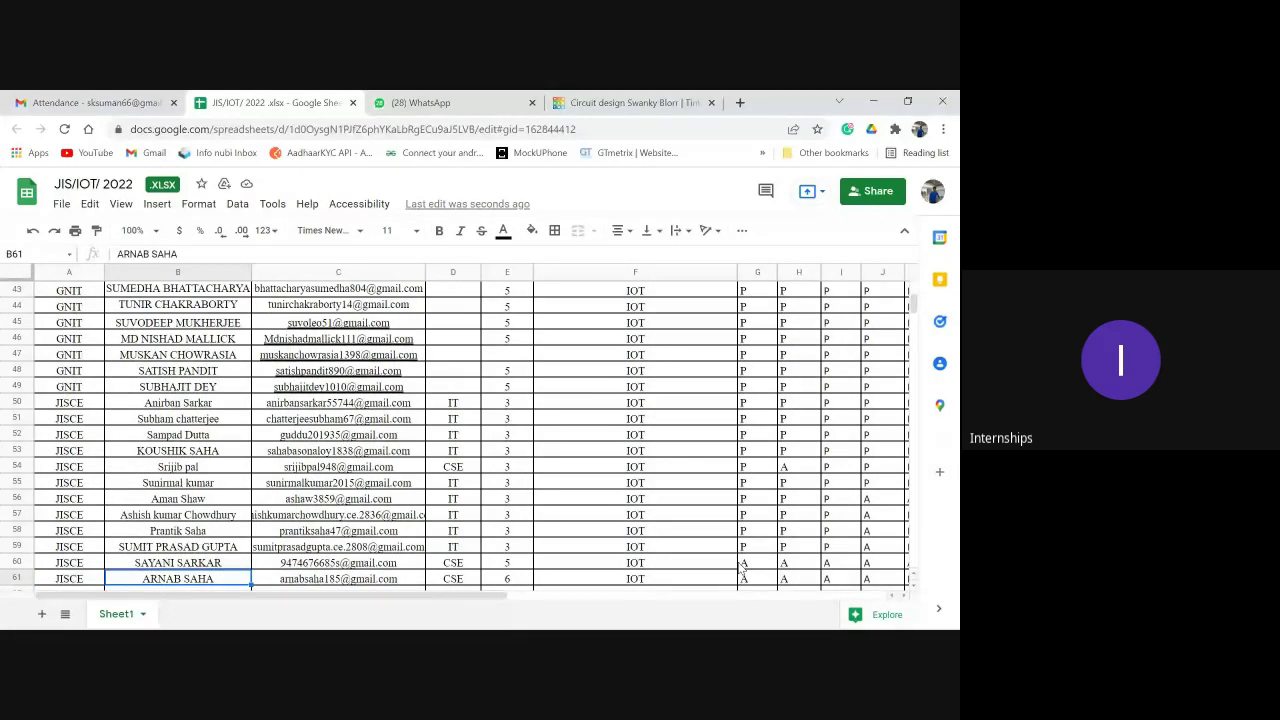
pyautogui.press('Down')
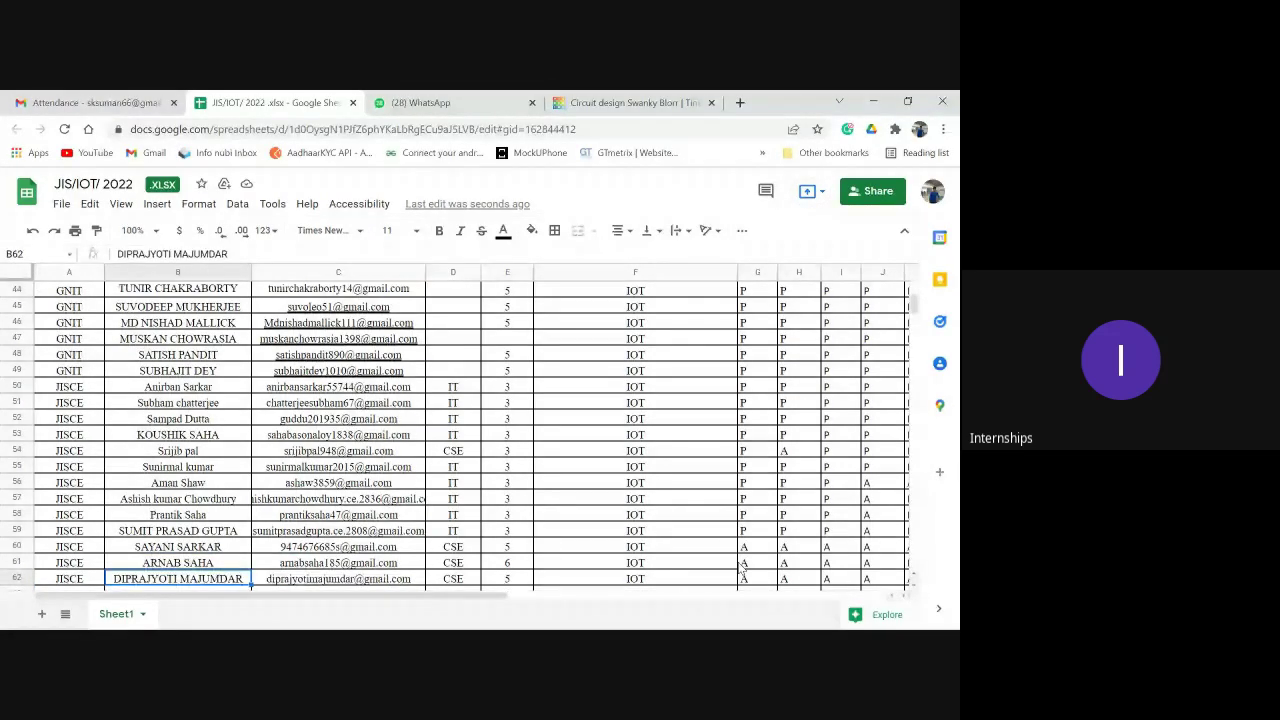
pyautogui.press('Right')
pyautogui.press('Right')
pyautogui.press('Right')
pyautogui.press('Right')
pyautogui.press('Right')
pyautogui.press('Right')
pyautogui.press('Right')
pyautogui.press('Right')
pyautogui.press('Right')
pyautogui.press('Right')
pyautogui.press('Right')
pyautogui.press('Right')
pyautogui.press('Left')
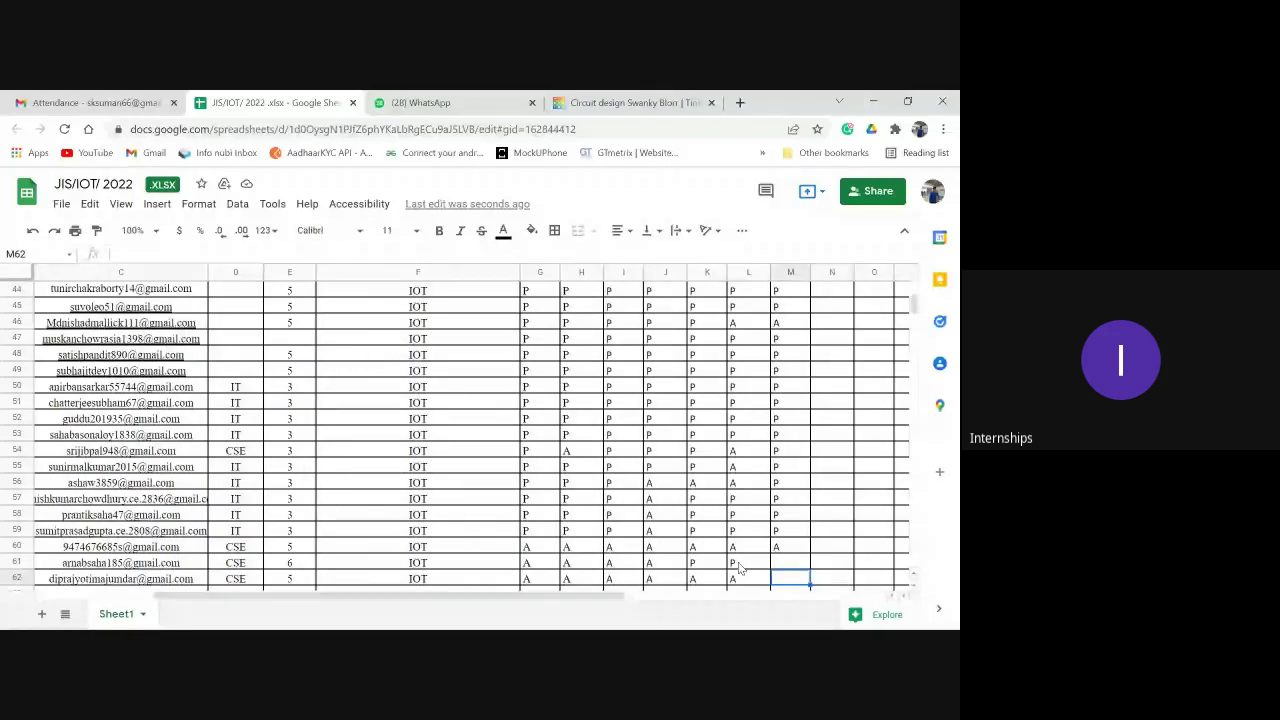
pyautogui.press('Up')
pyautogui.write('A')
pyautogui.press('Return')
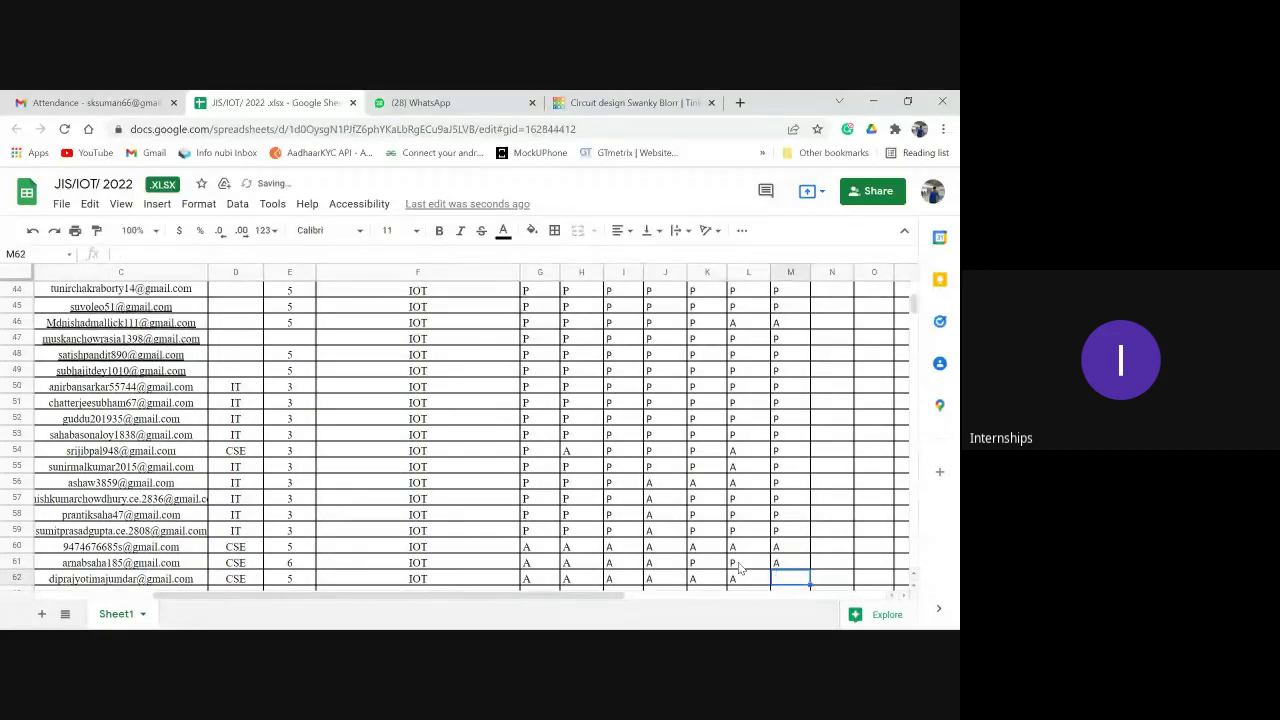
# Check the names in rows 62 to 65 of the attendance sheet.
pyautogui.press('Left')
pyautogui.press('Left')
pyautogui.press('Left')
pyautogui.press('Left')
pyautogui.press('Left')
pyautogui.press('Left')
pyautogui.press('Left')
pyautogui.press('Left')
pyautogui.press('Left')
pyautogui.press('Left')
pyautogui.press('Left')
pyautogui.press('Left')
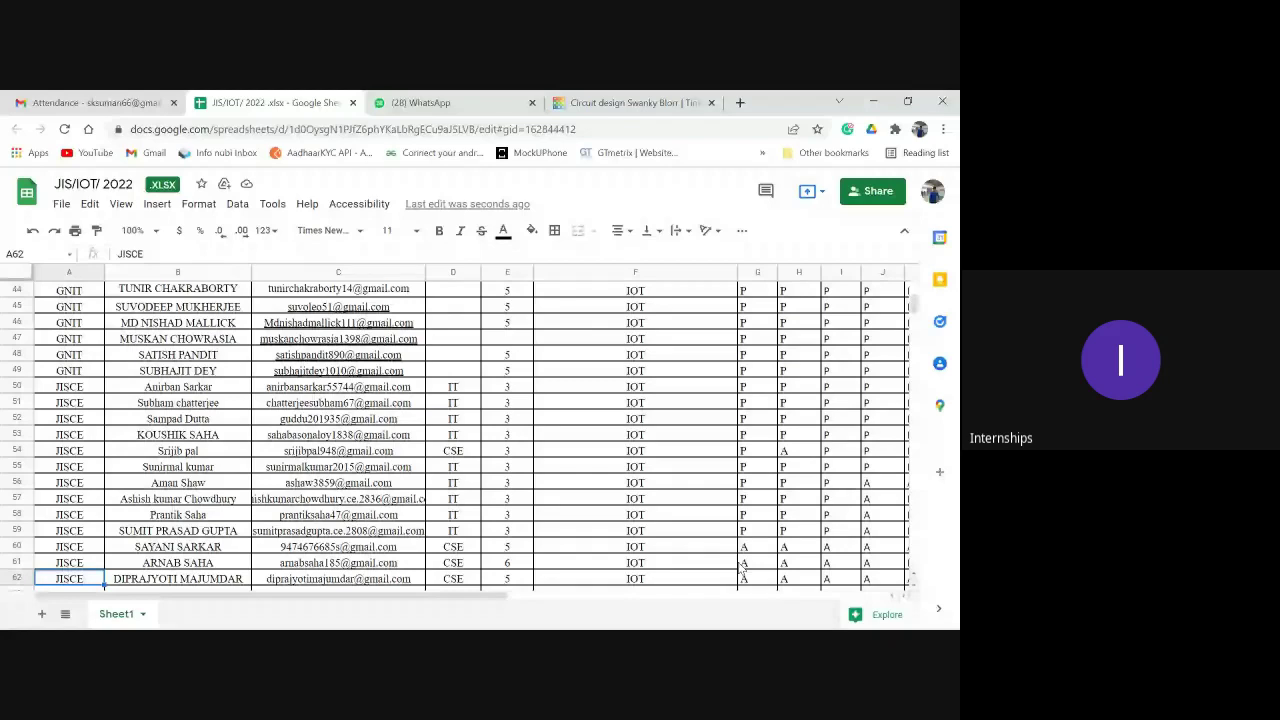
pyautogui.press('Down')
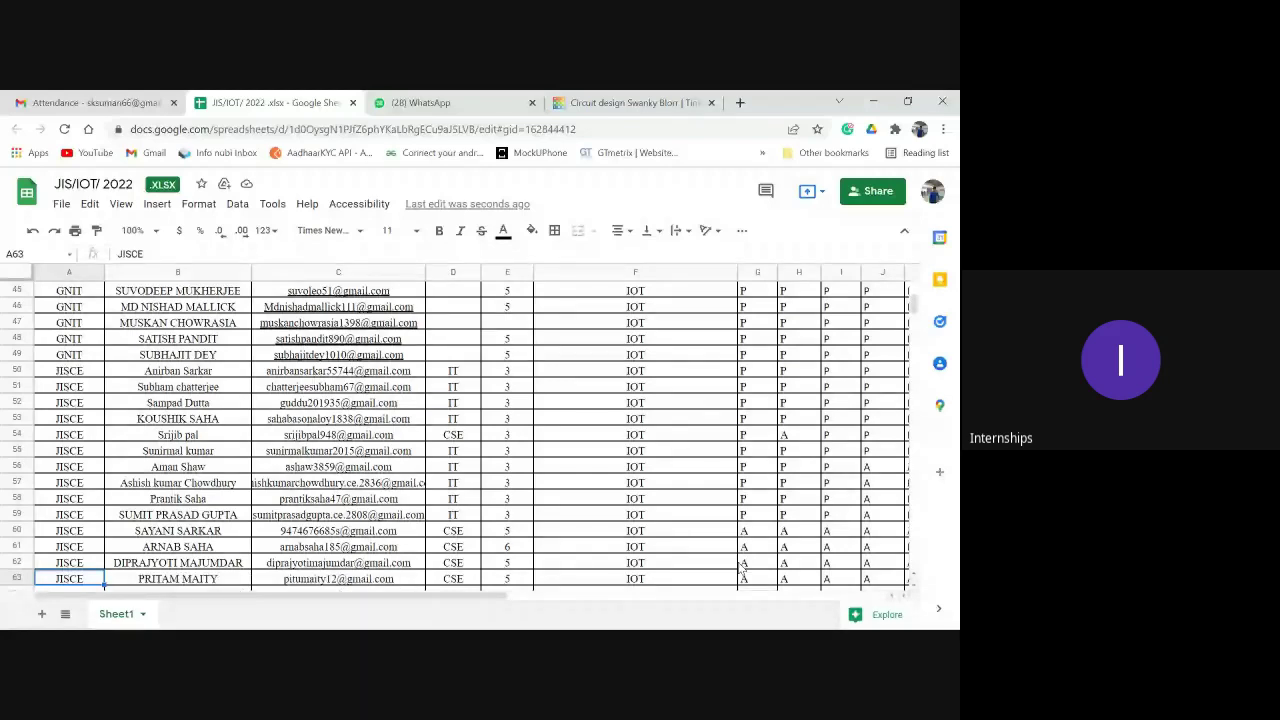
pyautogui.press('Up')
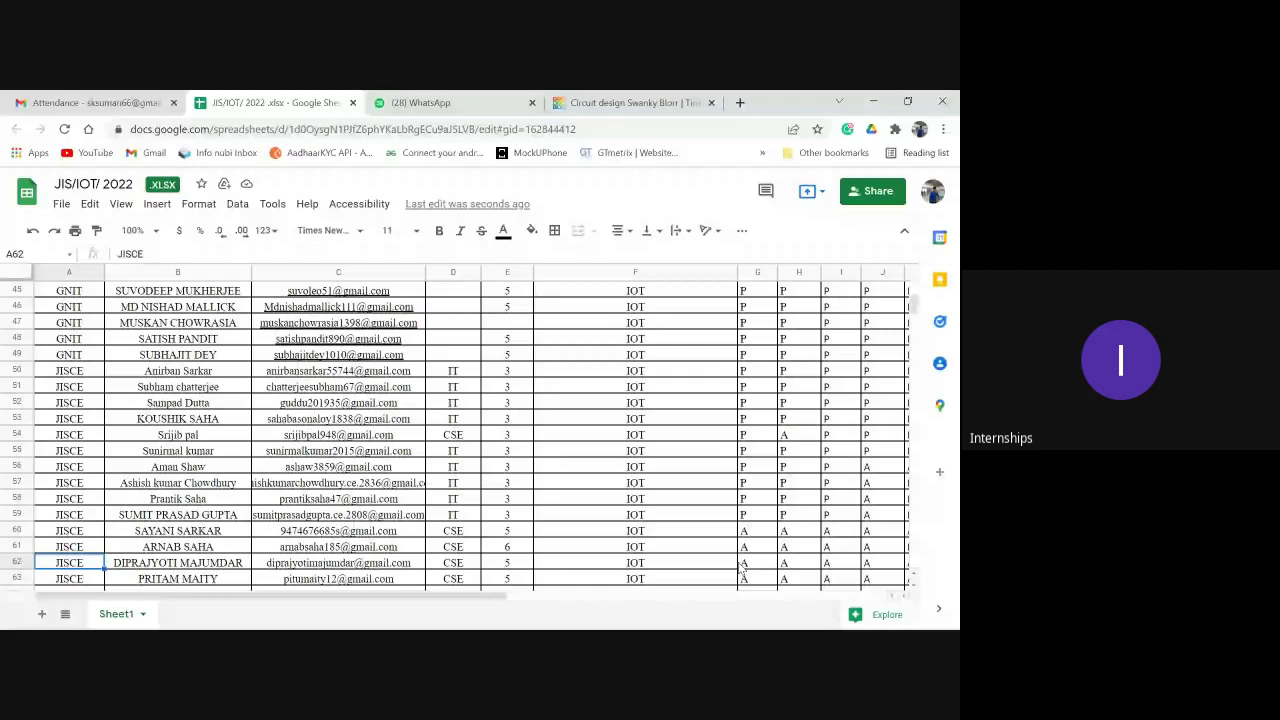
pyautogui.press('Down')
pyautogui.press('Down')
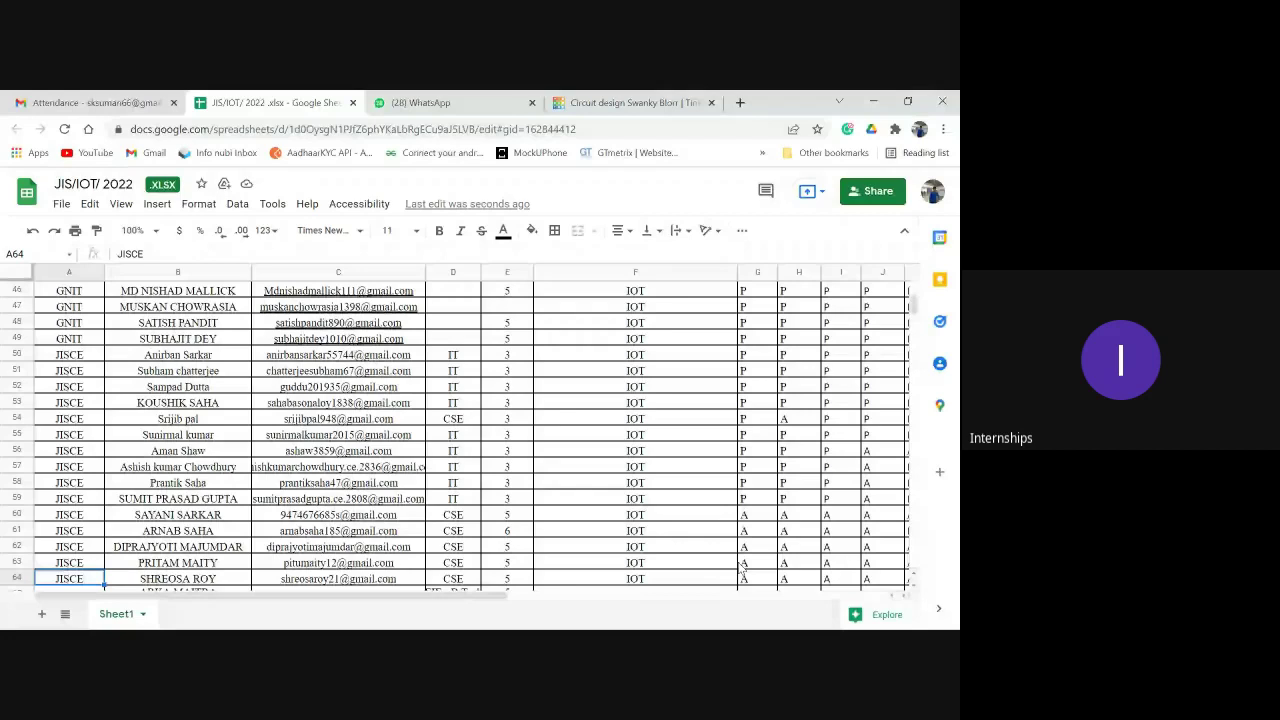
pyautogui.press('Down')
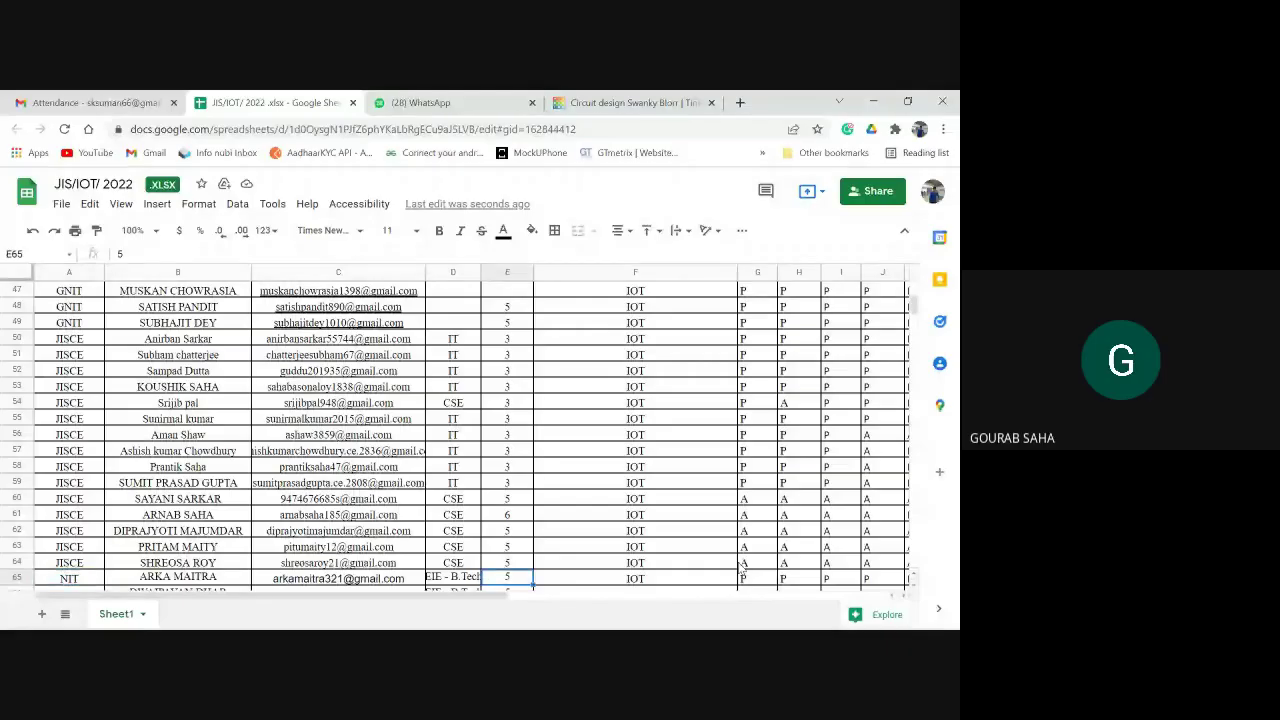
# Enter P in M65 and A in M64, M63 and M62 for the 1st Half of 2/22/2022.
pyautogui.hscroll(5, 740, 568)
pyautogui.click(740, 572)
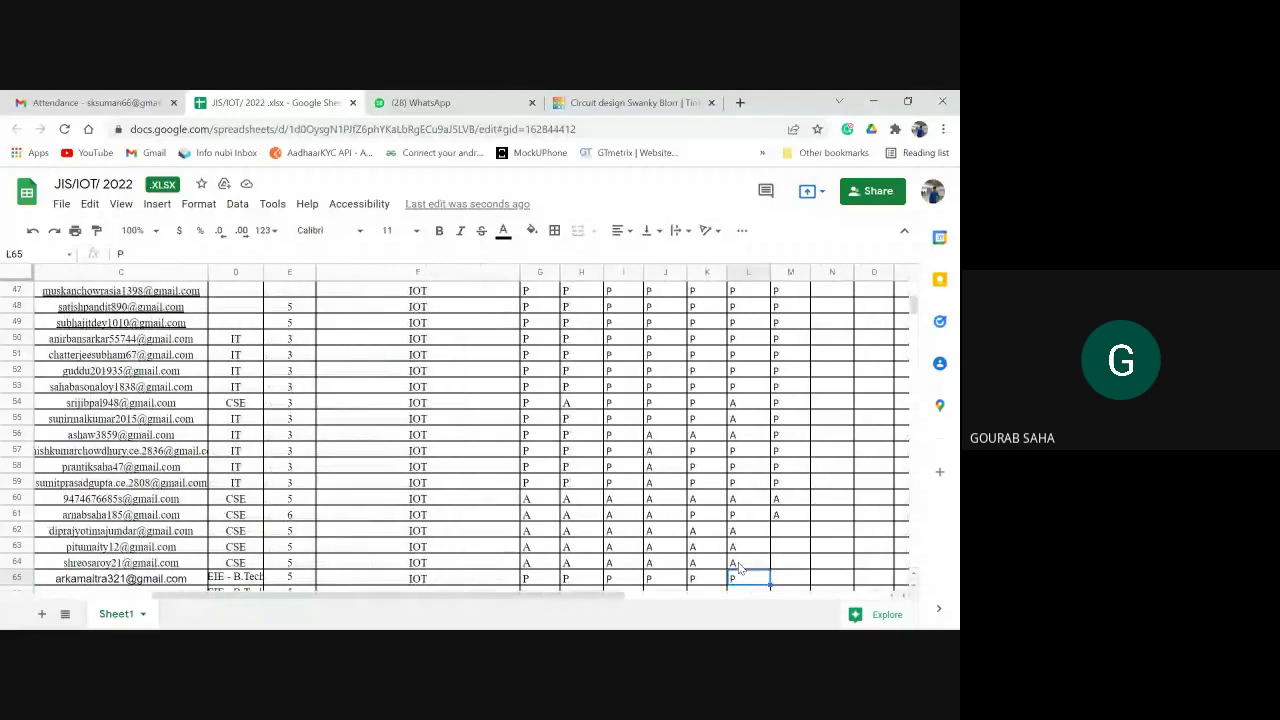
pyautogui.press('Right')
pyautogui.write('P')
pyautogui.press('Up')
pyautogui.write('A')
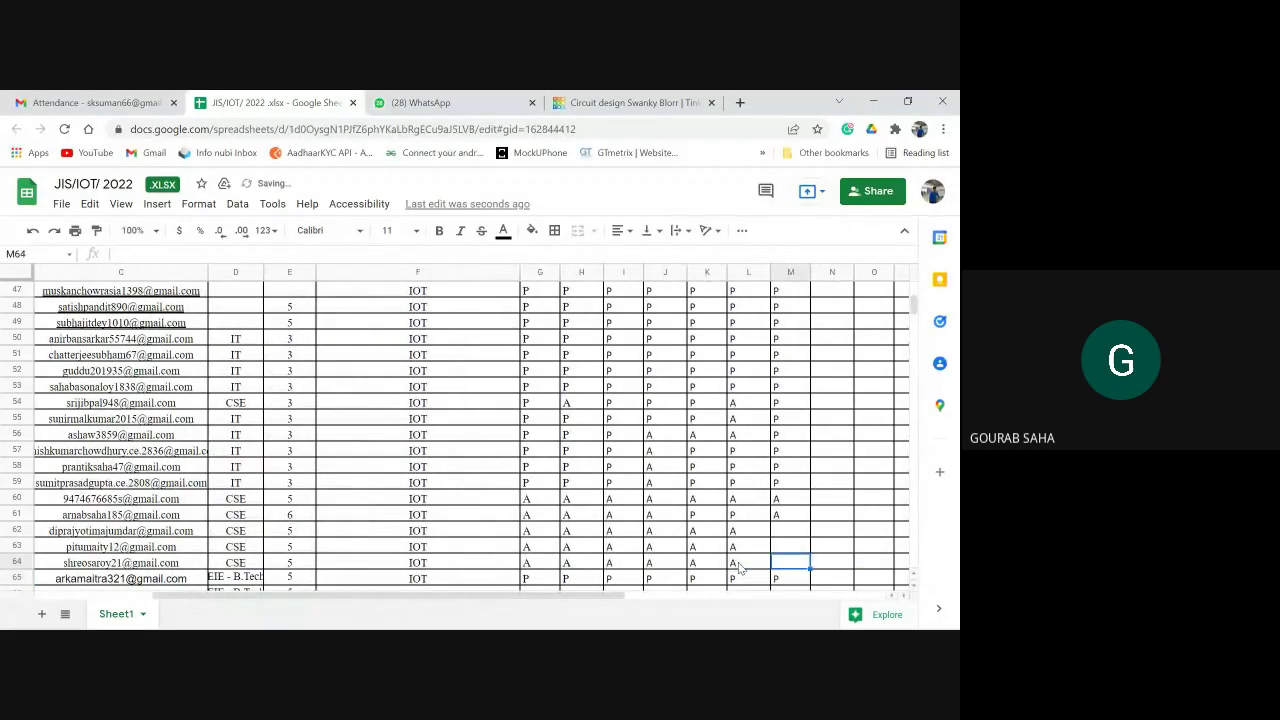
pyautogui.press('Up')
pyautogui.write('A')
pyautogui.press('Up')
pyautogui.write('A')
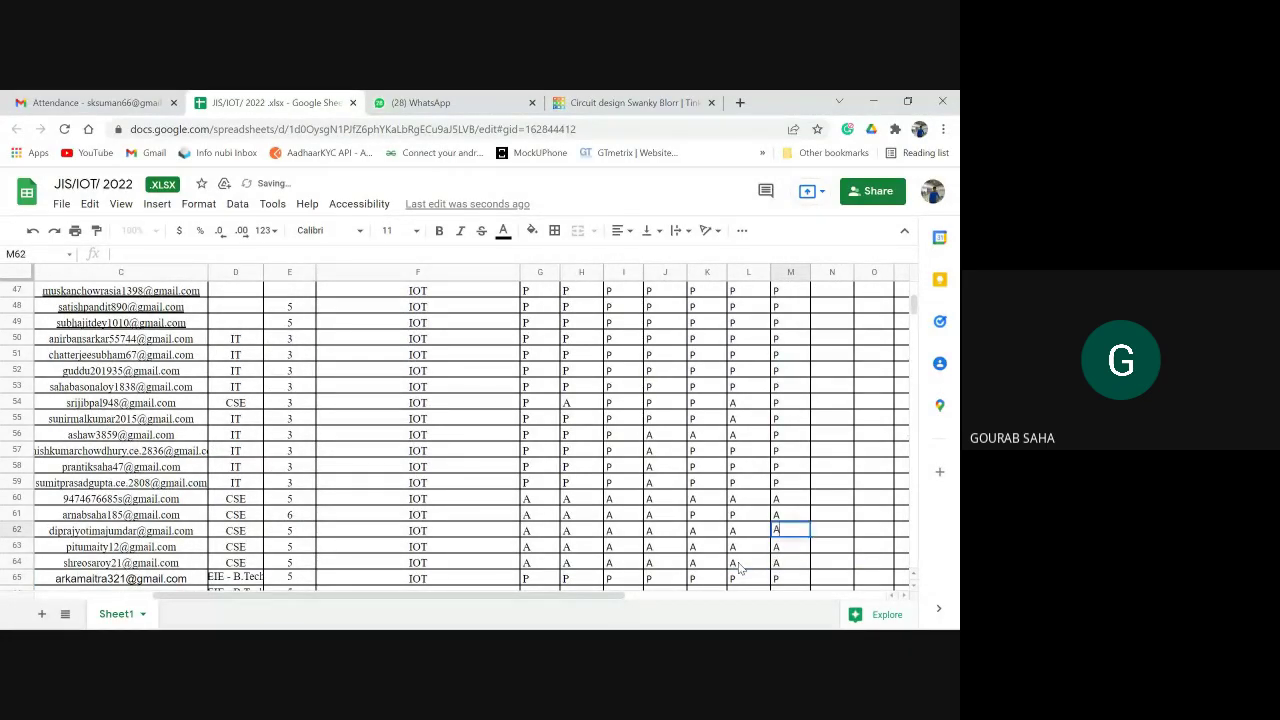
pyautogui.press('Return')
# Check the names in rows 66 and 67 of the attendance sheet.
pyautogui.press('Down')
pyautogui.press('Down')
pyautogui.press('Down')
pyautogui.press('Left')
pyautogui.press('Left')
pyautogui.press('Left')
pyautogui.press('Left')
pyautogui.press('Left')
pyautogui.press('Left')
pyautogui.press('Left')
pyautogui.press('Left')
pyautogui.press('Left')
pyautogui.press('Left')
pyautogui.press('Left')
pyautogui.press('Left')
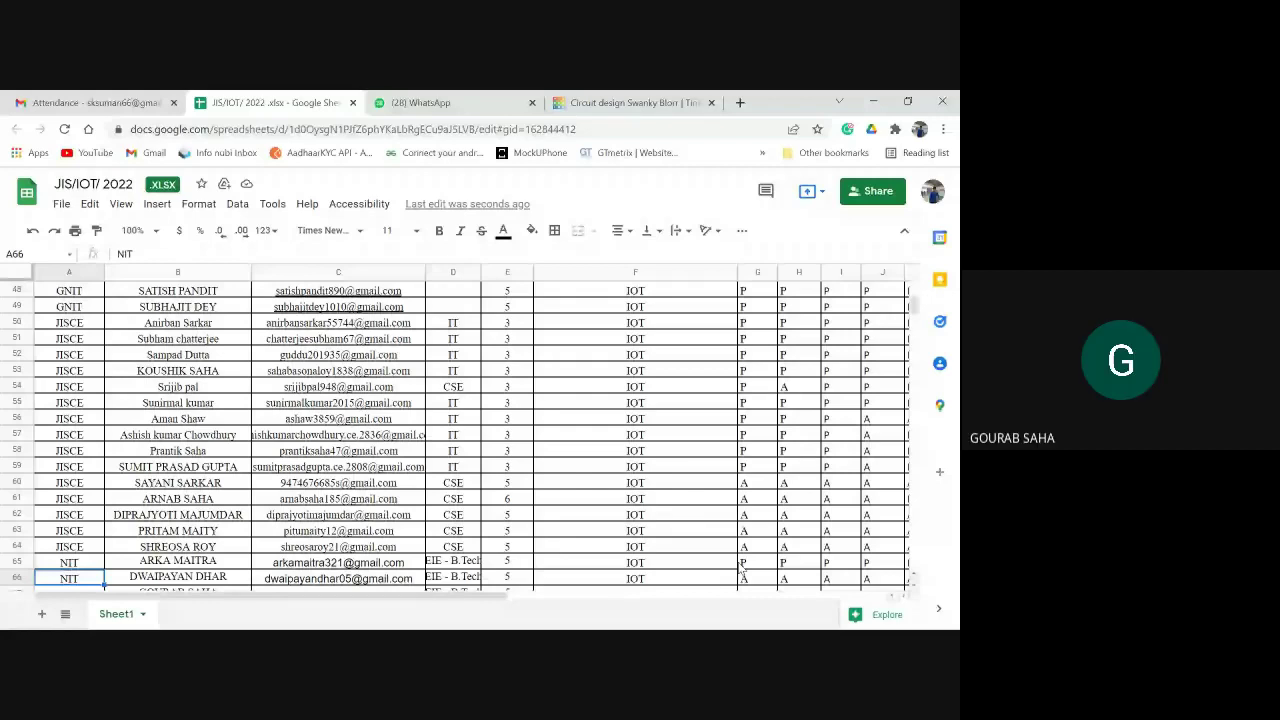
pyautogui.press('Down')
pyautogui.press('Up')
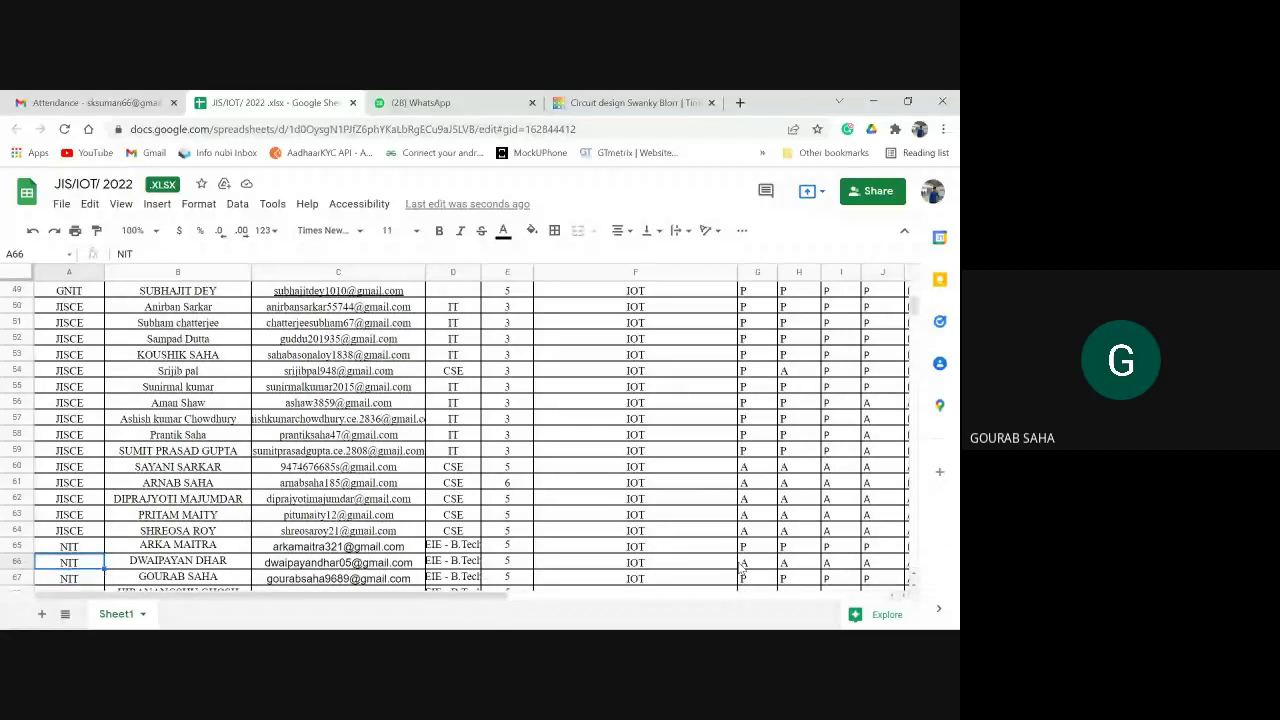
# Enter A in M66 and P in M67 for the 1st Half of 2/22/2022.
pyautogui.press('Right')
pyautogui.press('Right')
pyautogui.press('Right')
pyautogui.press('Right')
pyautogui.press('Right')
pyautogui.press('Right')
pyautogui.press('Right')
pyautogui.press('Right')
pyautogui.press('Right')
pyautogui.press('Right')
pyautogui.press('Right')
pyautogui.press('Right')
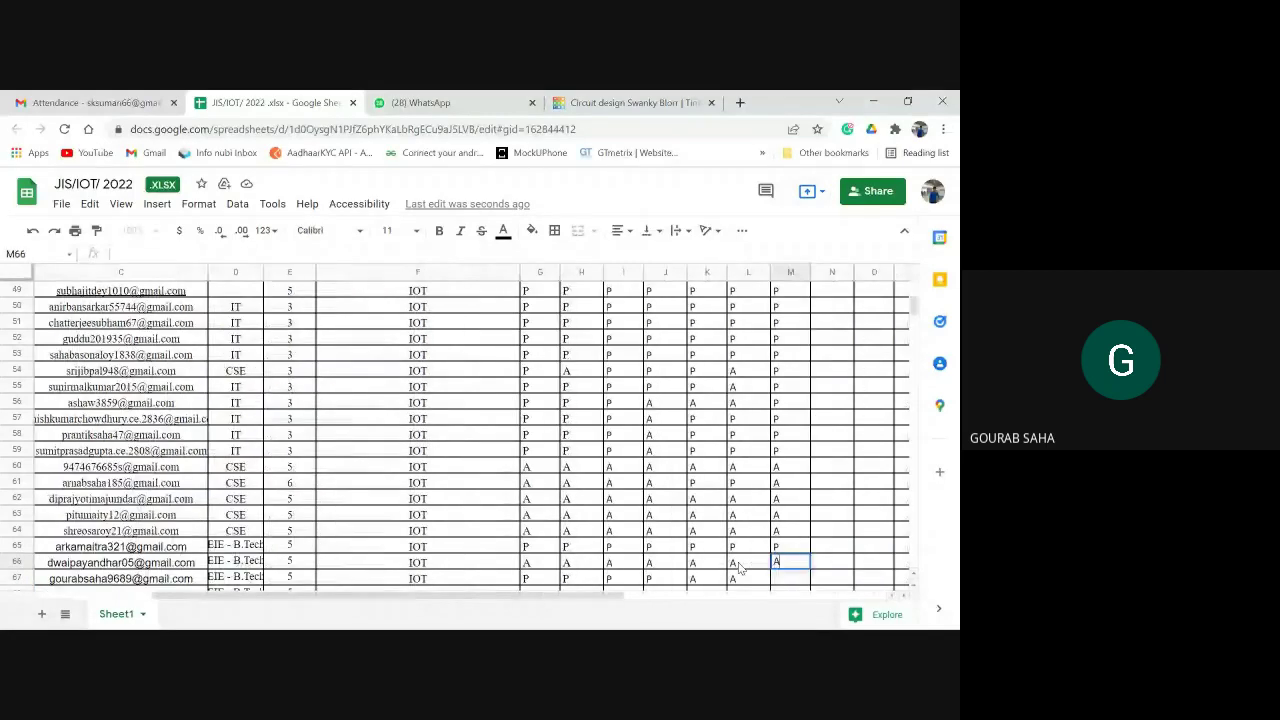
pyautogui.write('A')
pyautogui.press('Return')
pyautogui.press('Down')
# Check the names in rows 68 to 72 of the attendance sheet.
pyautogui.press('Left')
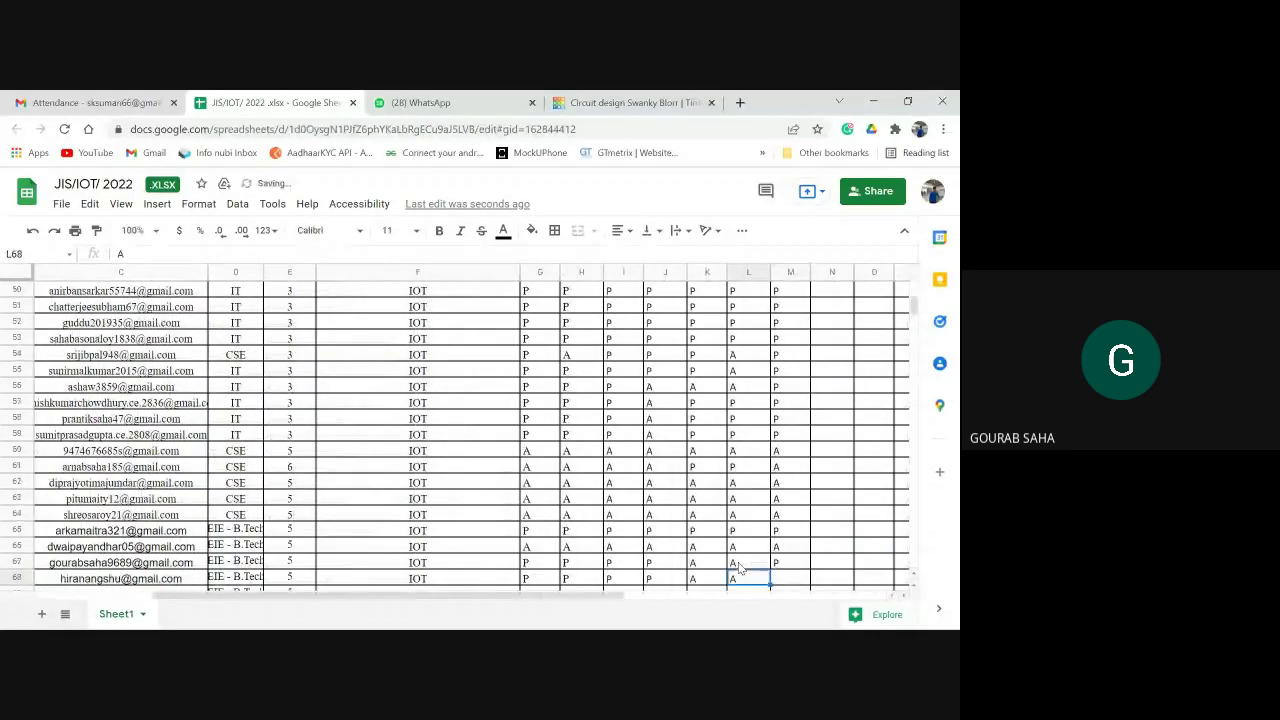
pyautogui.press('Home')
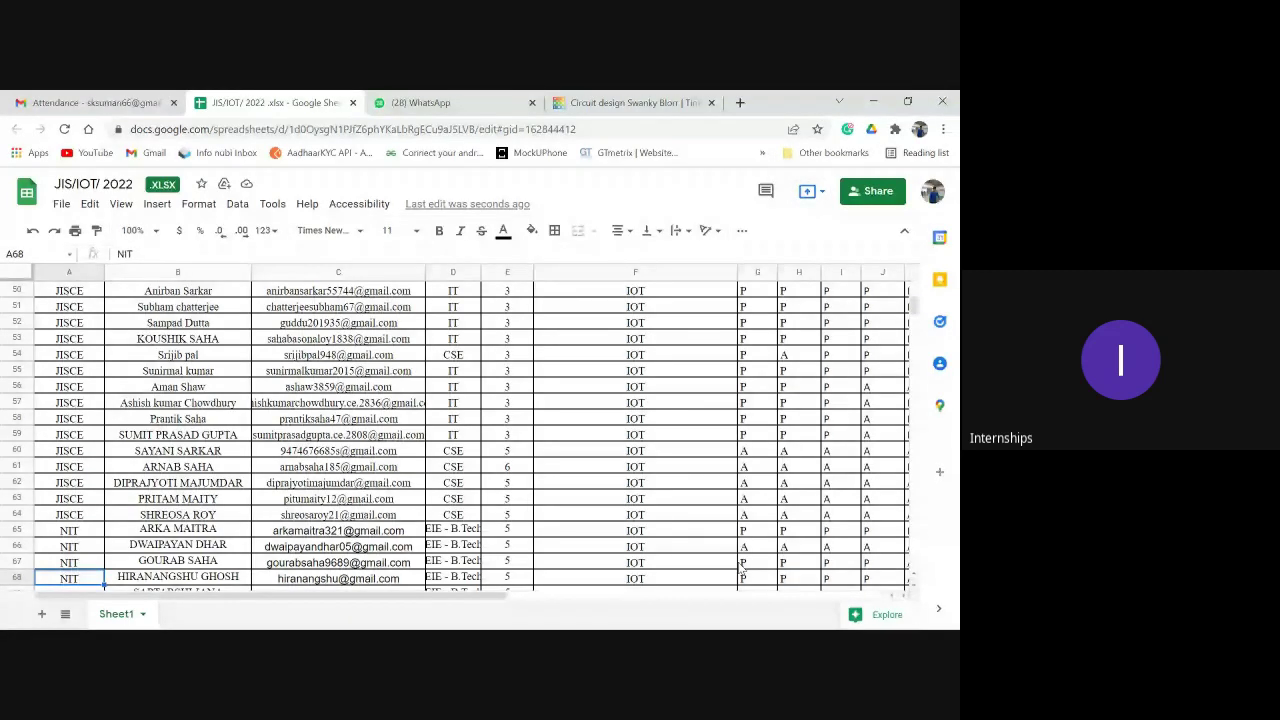
pyautogui.press('Down')
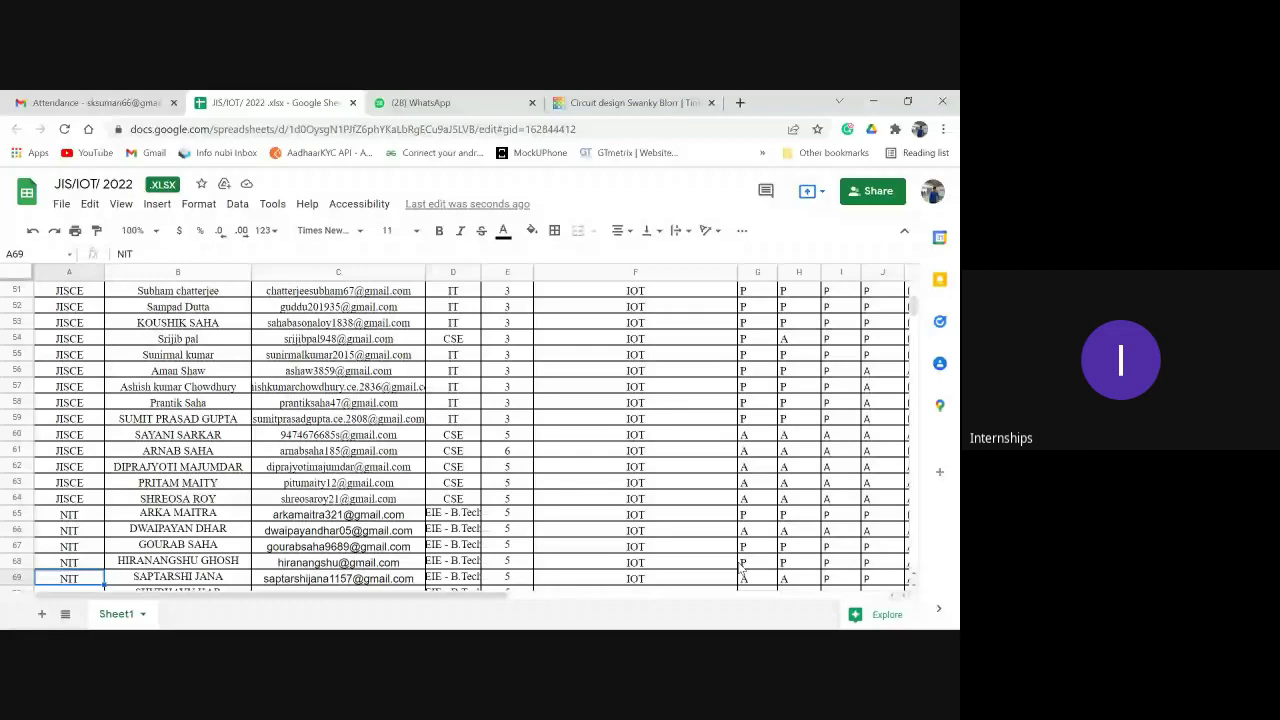
pyautogui.press('Down')
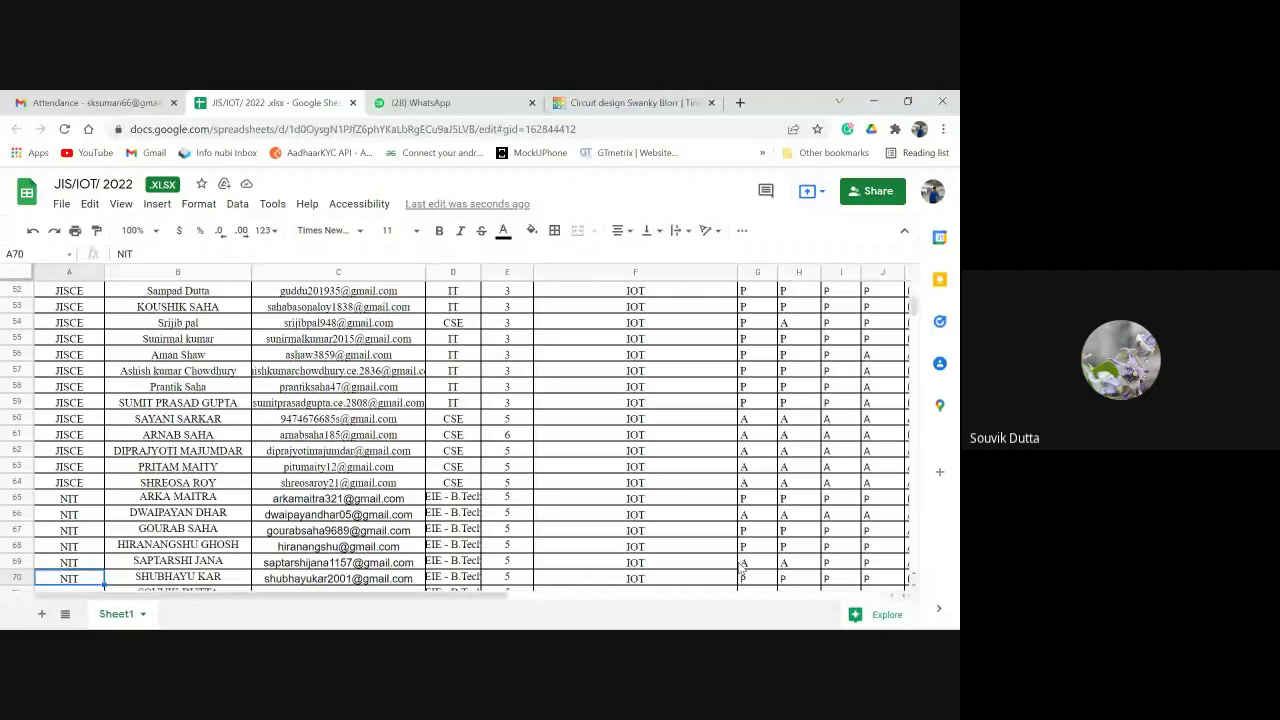
pyautogui.press('Down')
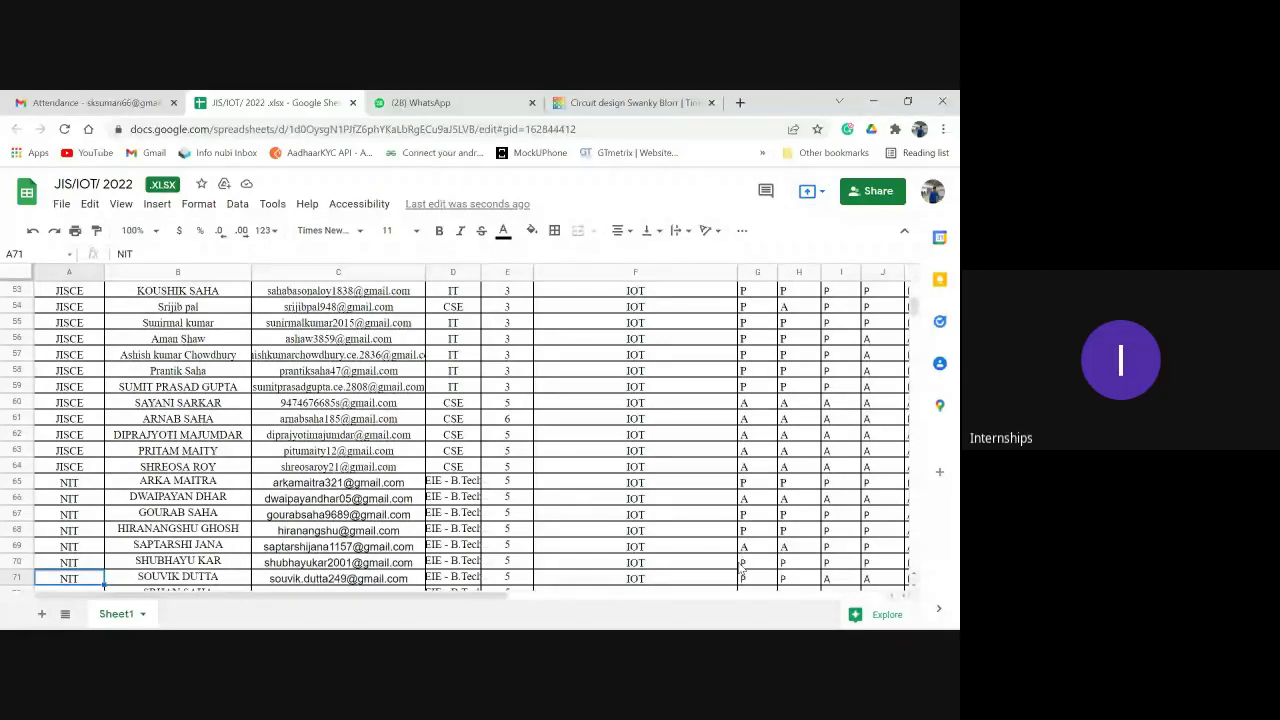
pyautogui.press('Down')
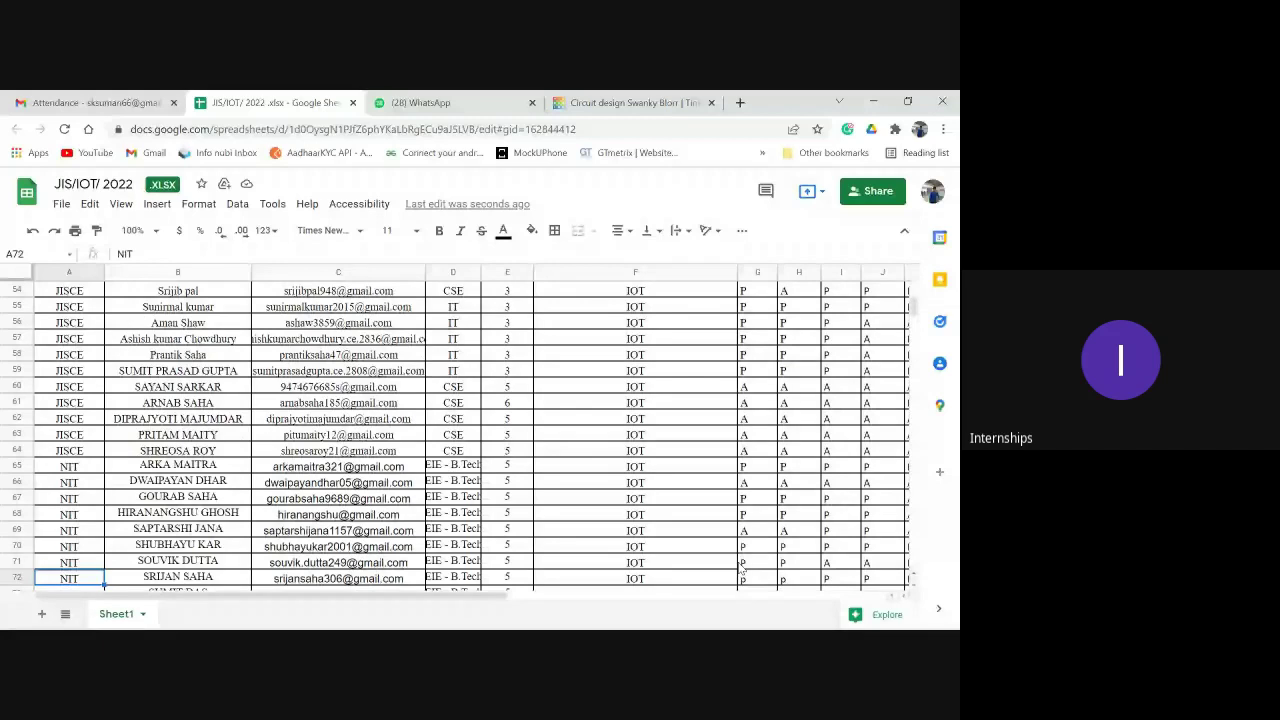
# Enter A in M72 and P in M71, M70, M69 and M68 for the 1st Half of 2/22/2022.
pyautogui.press('Right')
pyautogui.press('Right')
pyautogui.press('Right')
pyautogui.press('Right')
pyautogui.press('Right')
pyautogui.press('Right')
pyautogui.press('Right')
pyautogui.press('Right')
pyautogui.press('Right')
pyautogui.press('Right')
pyautogui.press('Right')
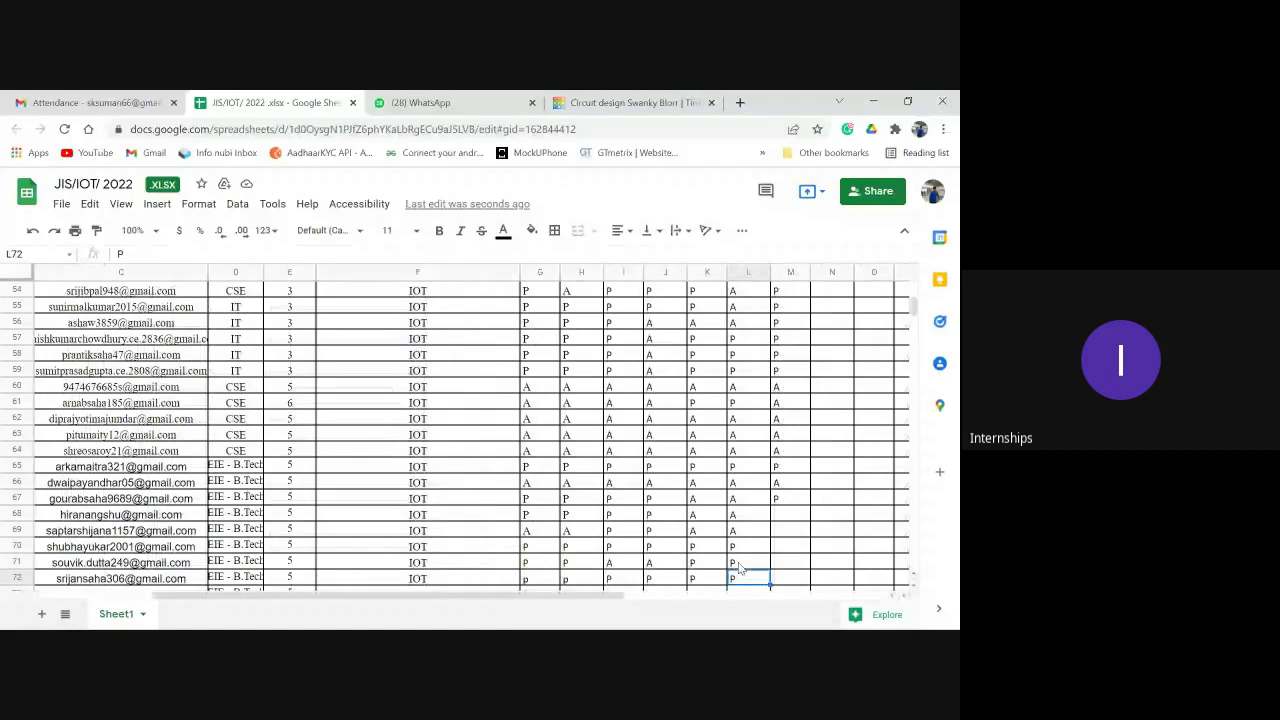
pyautogui.press('Right')
pyautogui.write('A')
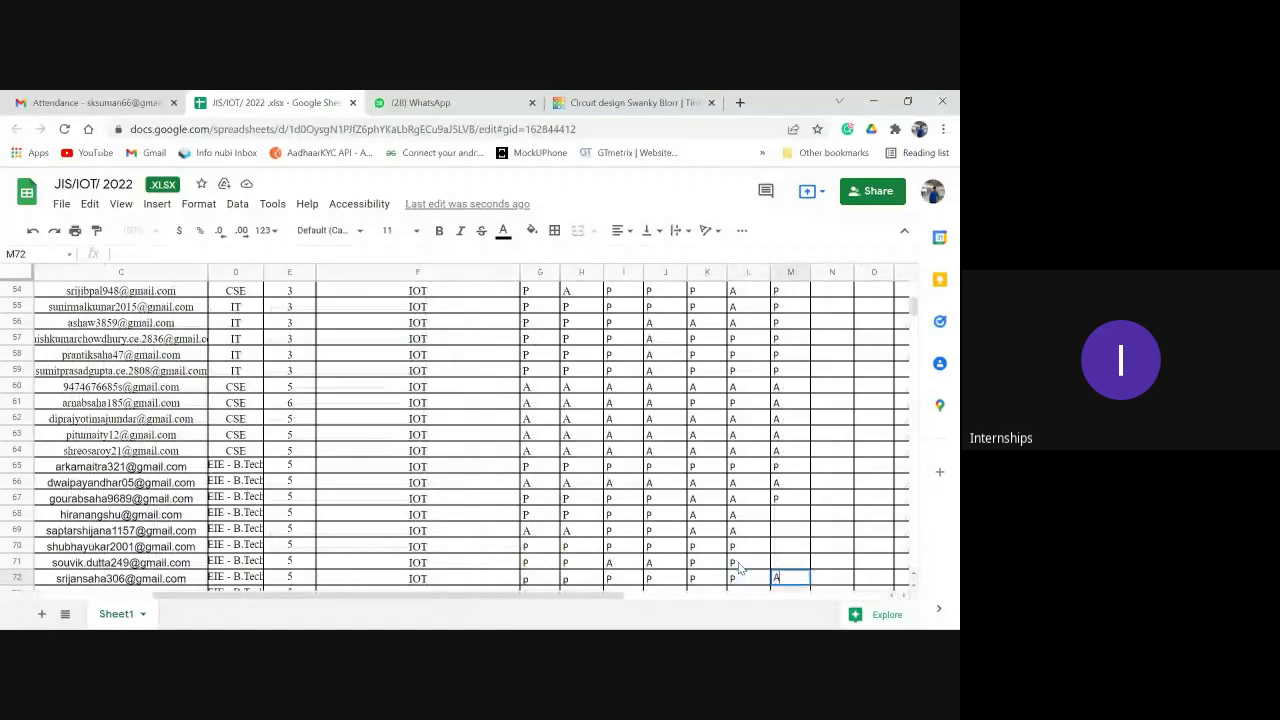
pyautogui.press('Up')
pyautogui.write('P')
pyautogui.press('Up')
pyautogui.write('P')
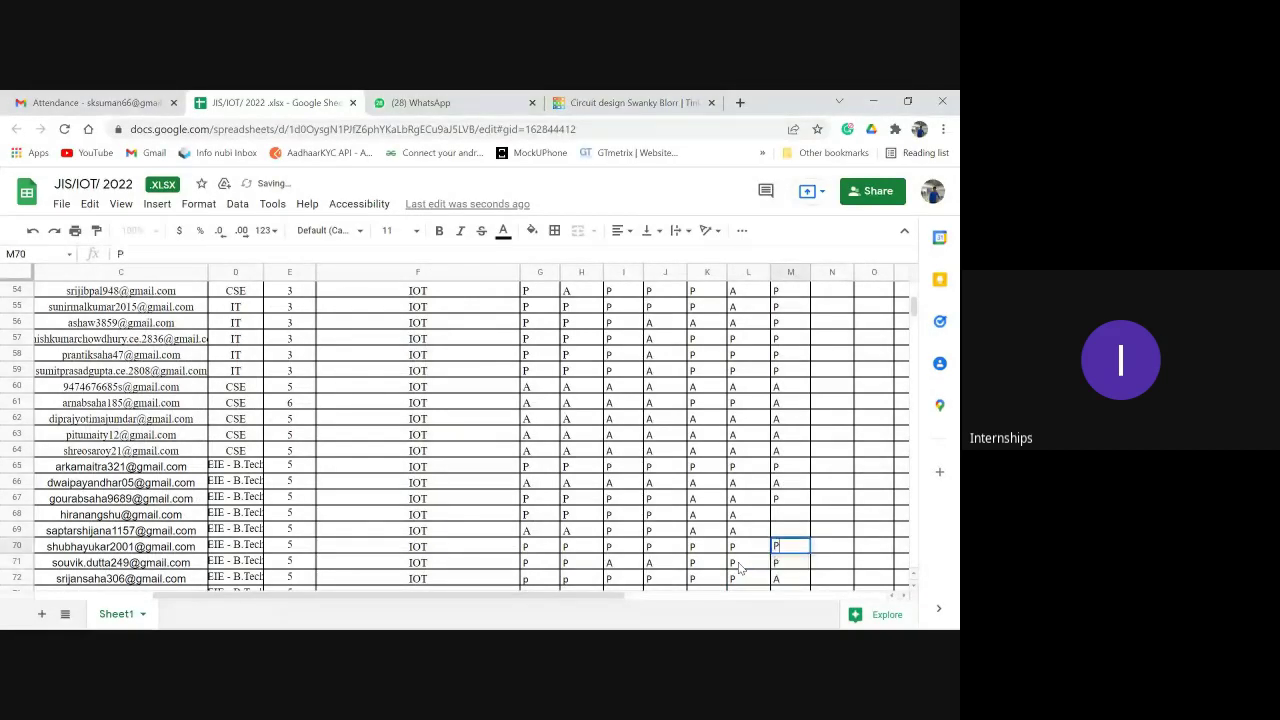
pyautogui.press('Up')
pyautogui.write('P')
pyautogui.press('Up')
pyautogui.write('P')
pyautogui.press('Down')
# Check the names in rows 73 to 78 of the attendance sheet.
pyautogui.press('Down')
pyautogui.press('Down')
pyautogui.press('Down')
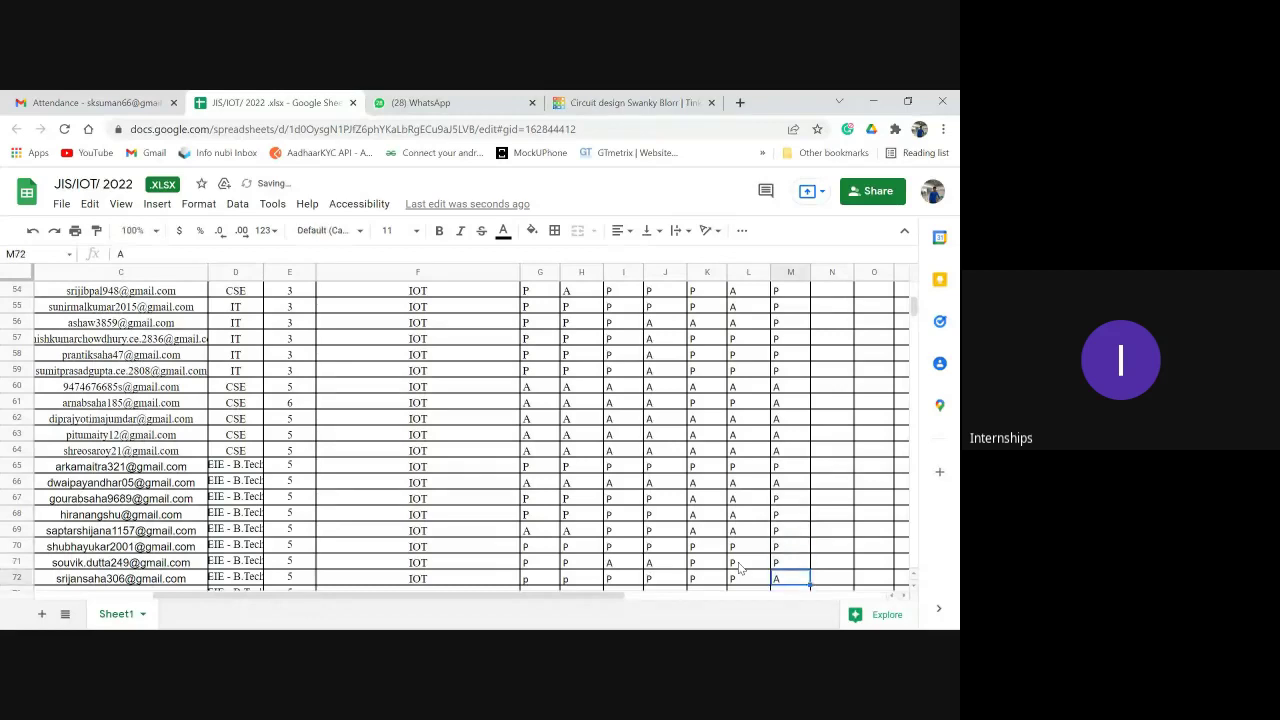
pyautogui.press('Down')
pyautogui.press('Left')
pyautogui.press('Left')
pyautogui.press('Left')
pyautogui.press('Left')
pyautogui.press('Left')
pyautogui.press('Left')
pyautogui.press('Left')
pyautogui.press('Left')
pyautogui.press('Left')
pyautogui.press('Left')
pyautogui.press('Left')
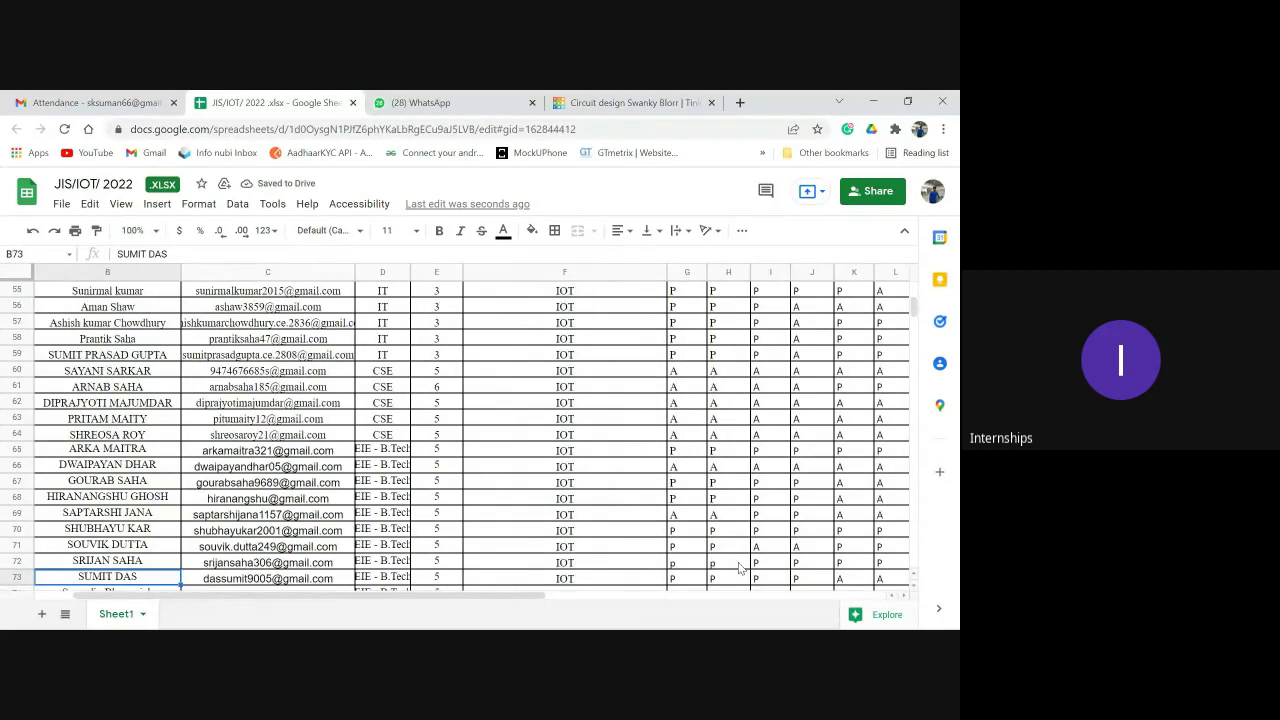
pyautogui.press('Left')
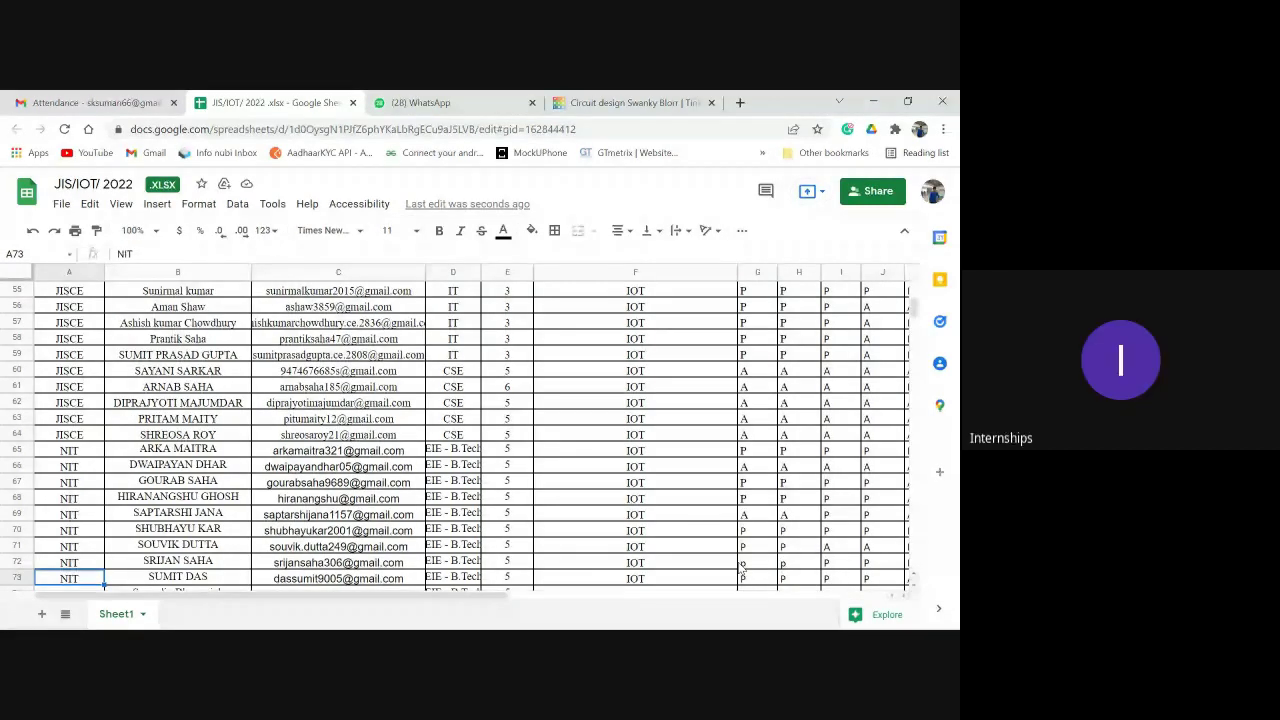
pyautogui.press('Down')
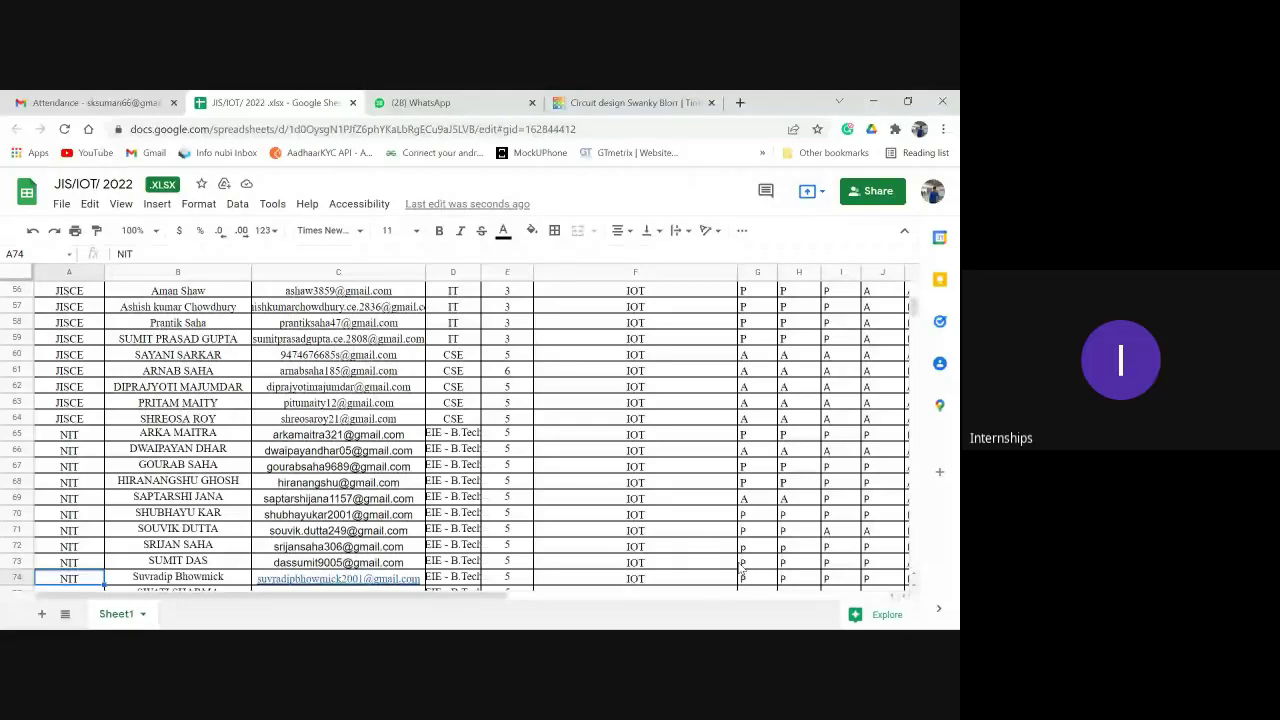
pyautogui.press('Down')
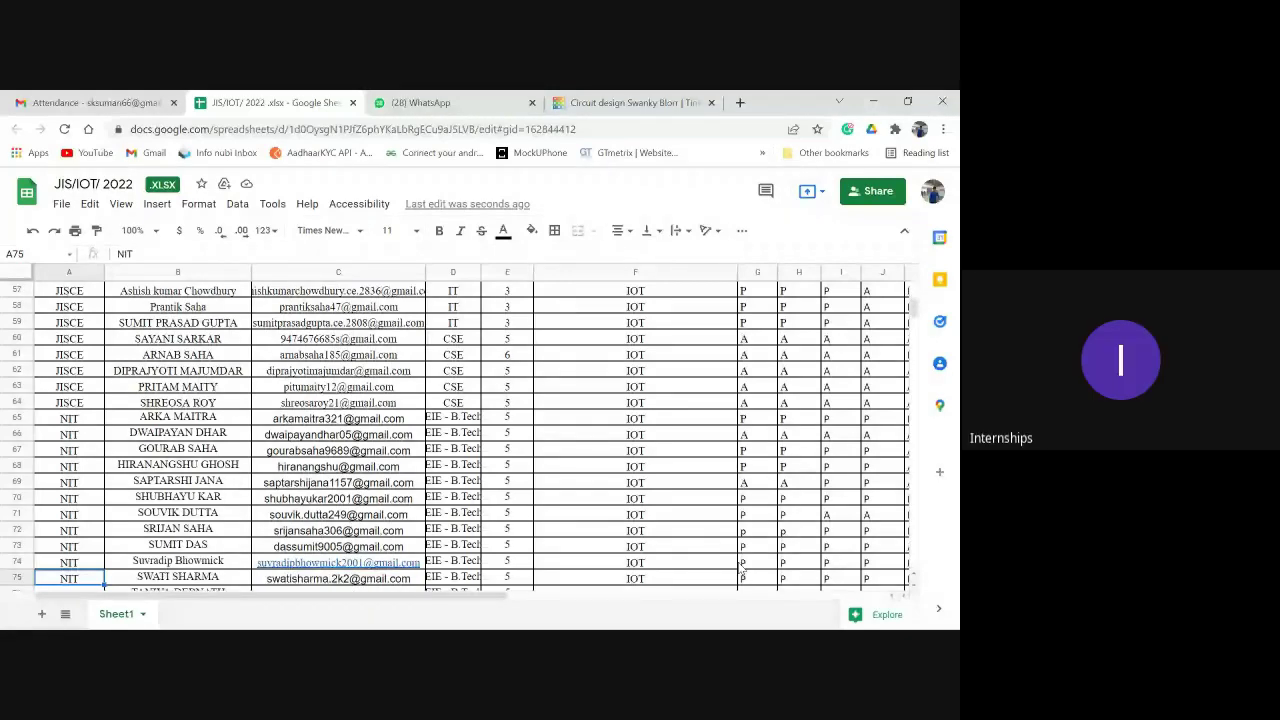
pyautogui.press('Down')
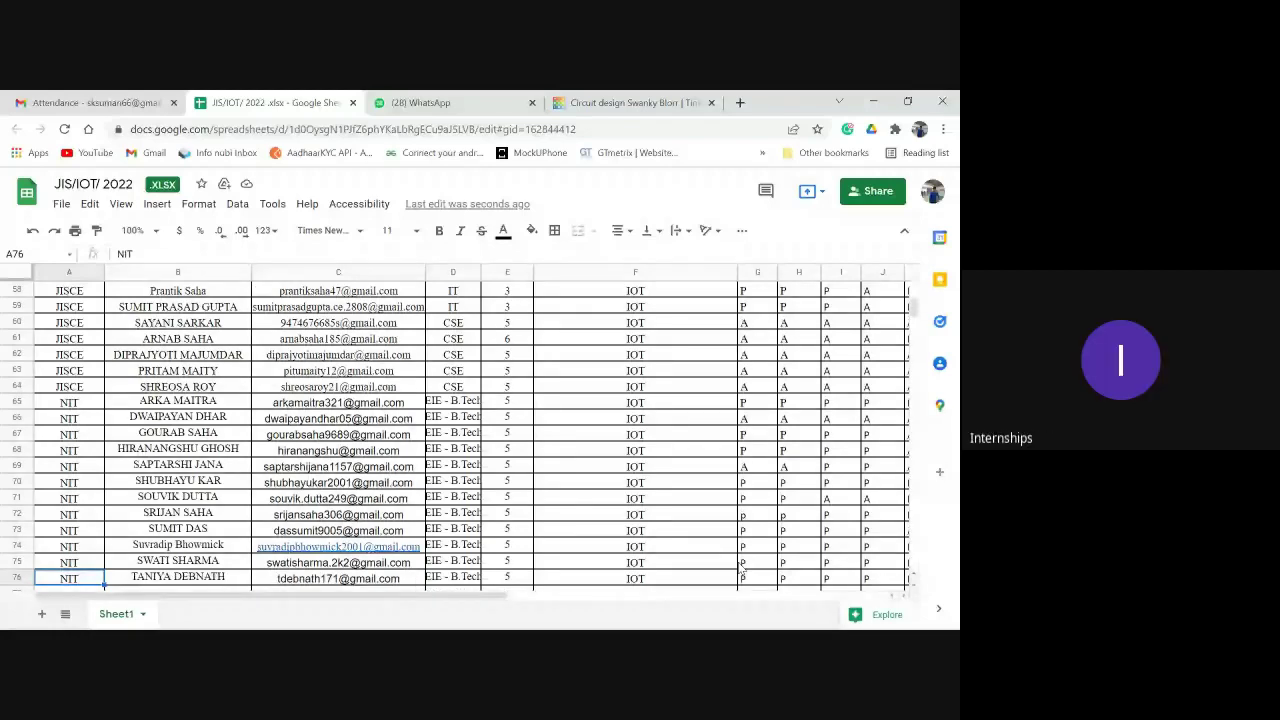
pyautogui.press('Down')
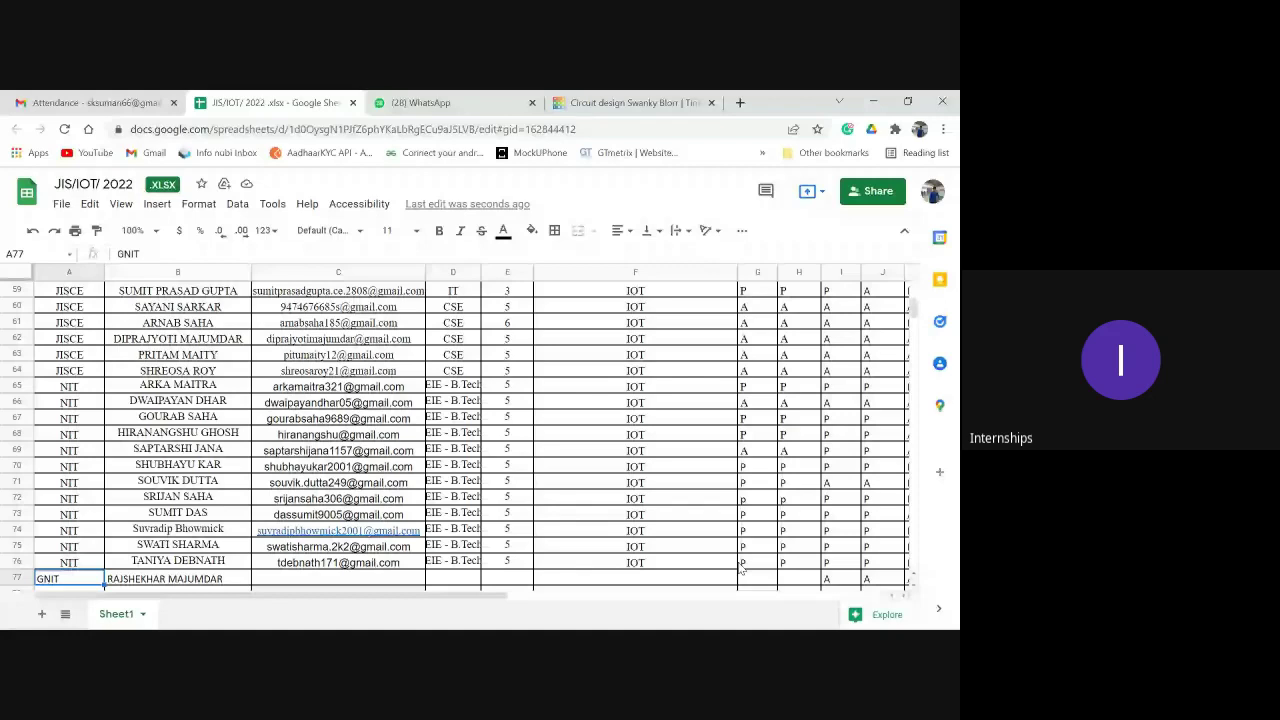
pyautogui.press('Down')
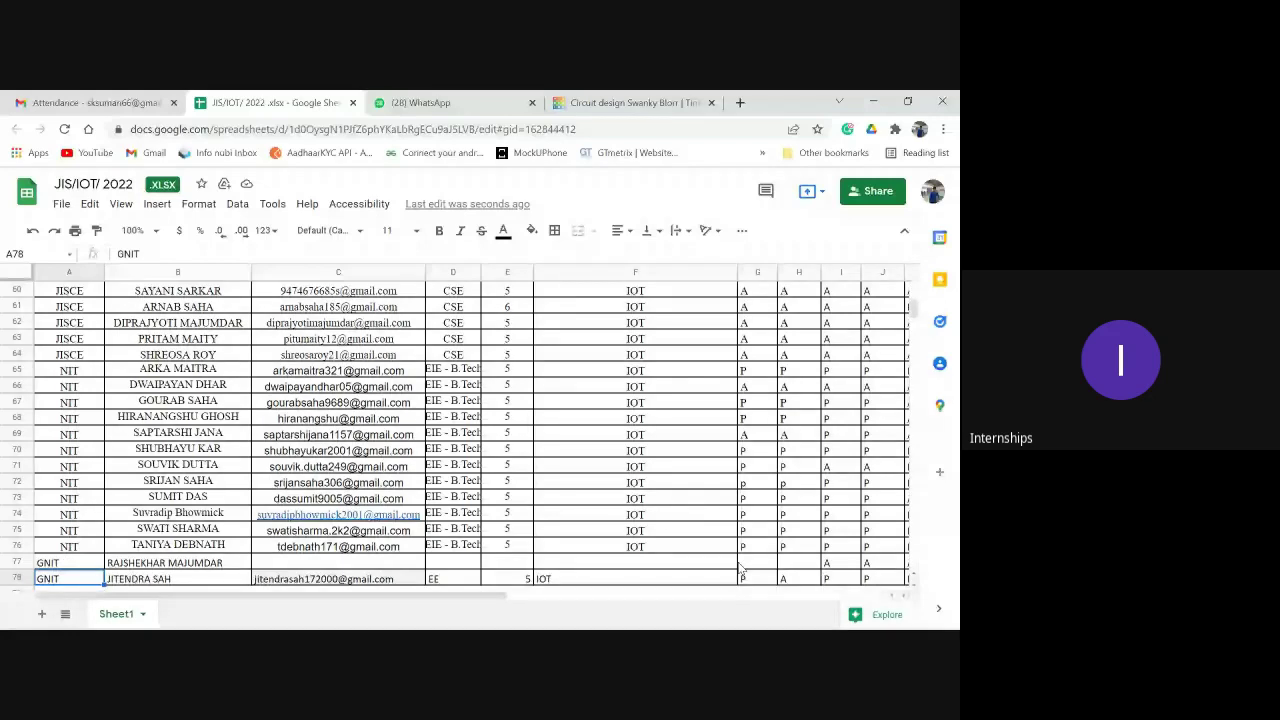
# Enter A in M77 and P in M78, M76, M75, M74 and M73 for the 1st Half of 2/22/2022.
pyautogui.press('Up')
pyautogui.press('Right')
pyautogui.press('Right')
pyautogui.press('Right')
pyautogui.press('Right')
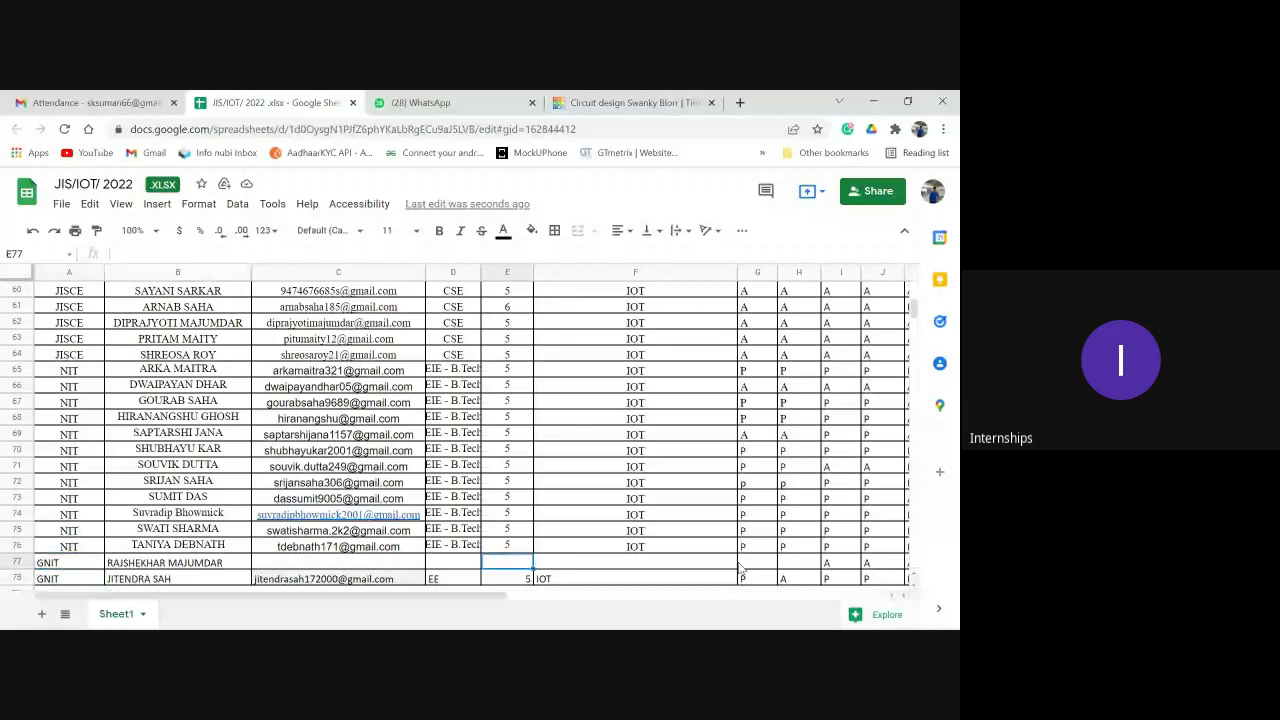
pyautogui.press('Right')
pyautogui.press('Right')
pyautogui.press('Right')
pyautogui.press('Right')
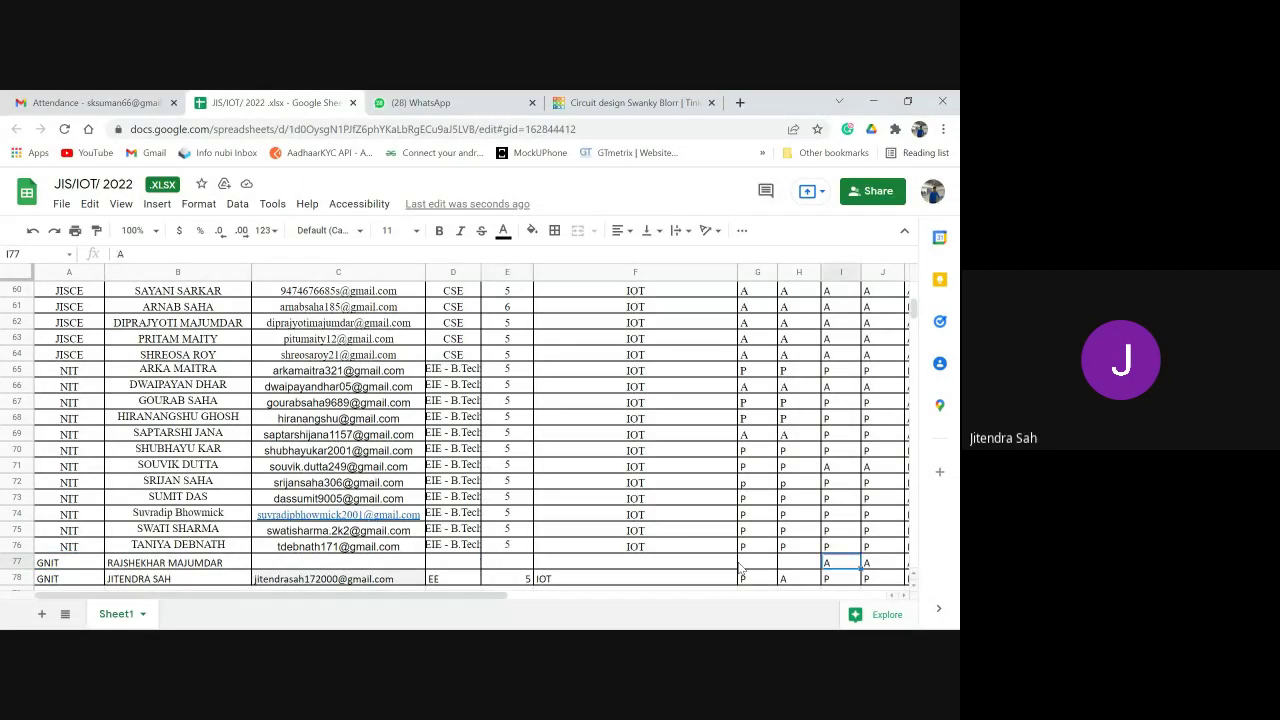
pyautogui.press('Right')
pyautogui.press('Right')
pyautogui.press('Right')
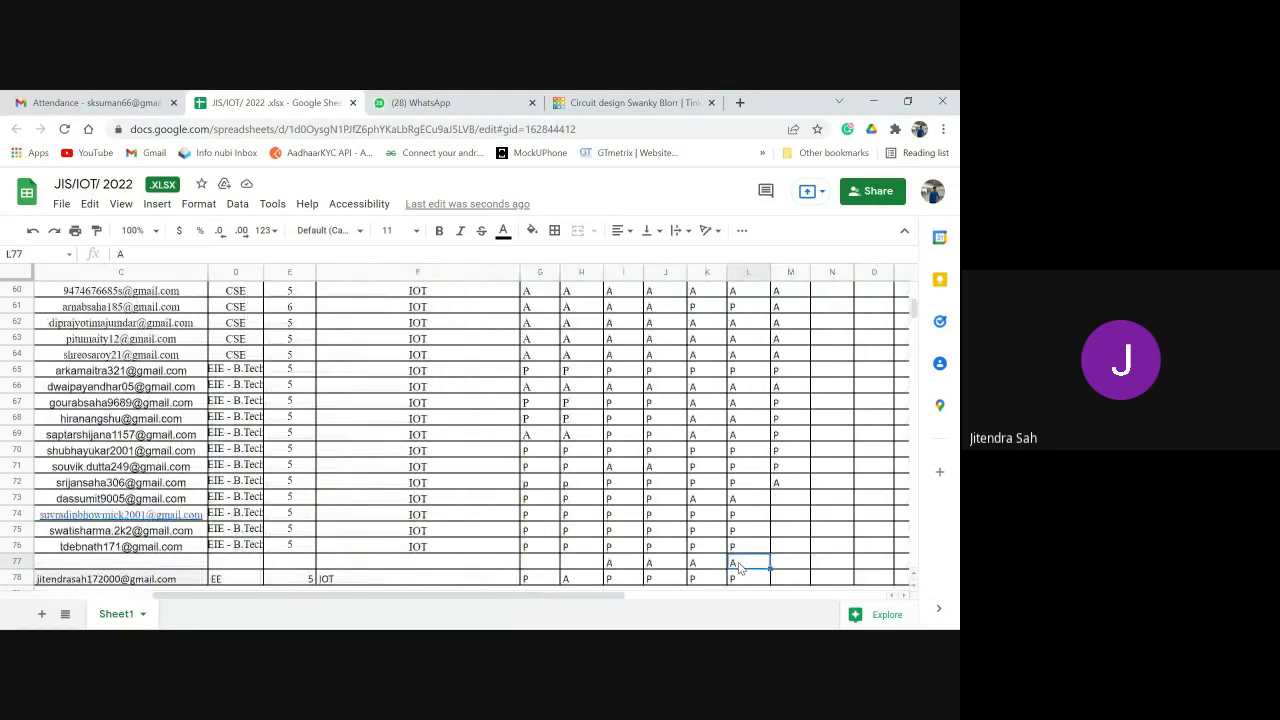
pyautogui.press('Right')
pyautogui.write('A')
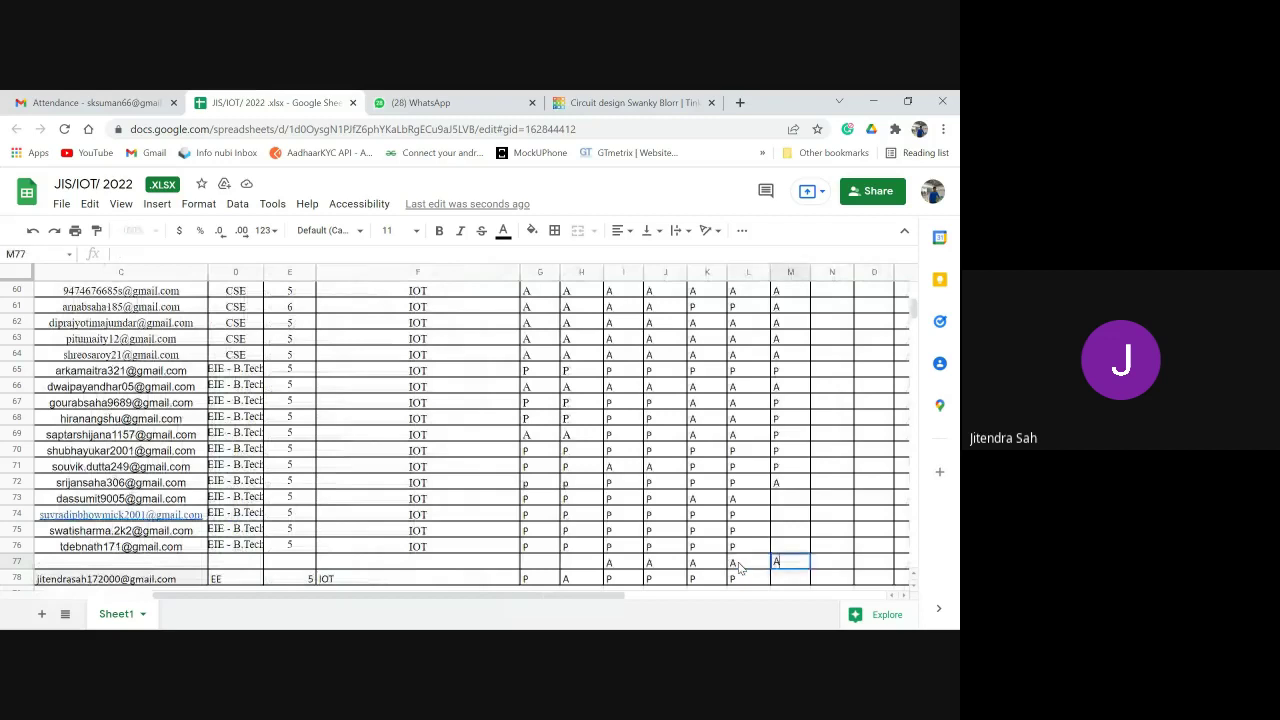
pyautogui.press('Return')
pyautogui.press('Up')
pyautogui.press('Up')
pyautogui.write('P')
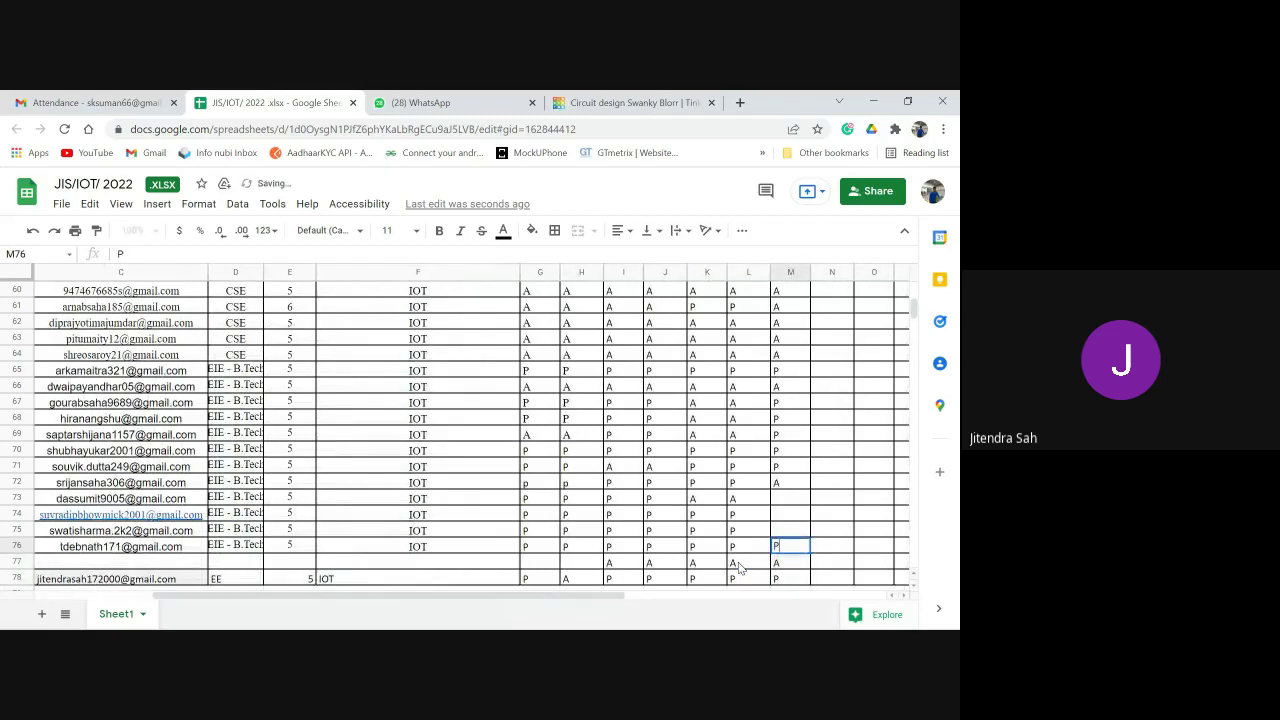
pyautogui.press('Up')
pyautogui.write('P')
pyautogui.press('Up')
pyautogui.write('P')
pyautogui.press('Up')
pyautogui.write('P')
pyautogui.press('Return')
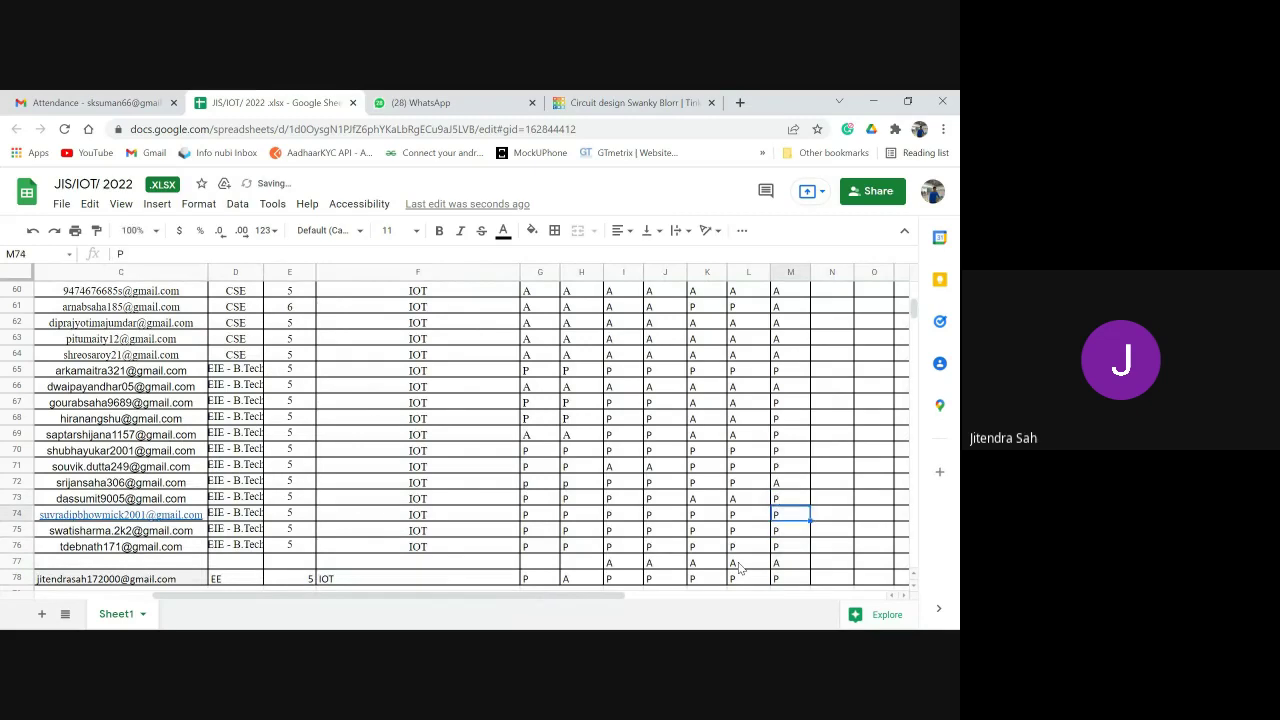
# Check below row 78 for any further students without an attendance mark.
pyautogui.press('Down')
pyautogui.press('Down')
pyautogui.press('Down')
pyautogui.press('Down')
pyautogui.press('Down')
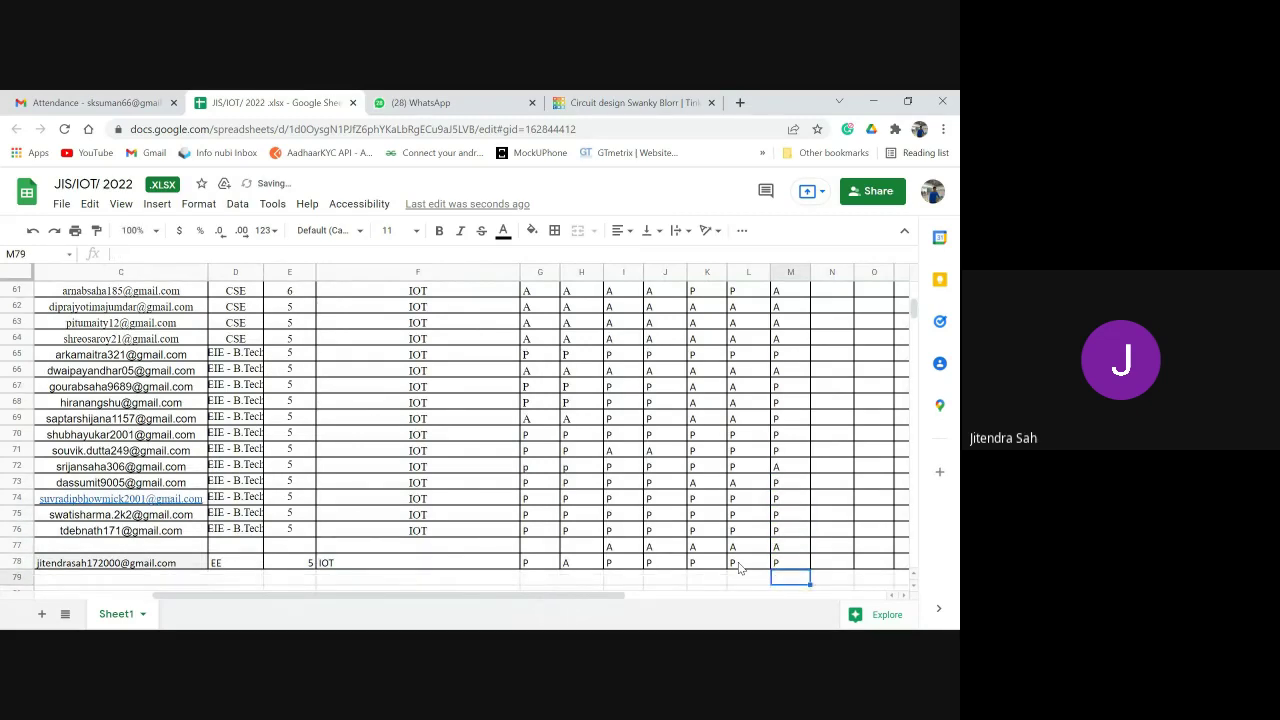
pyautogui.press('Home')
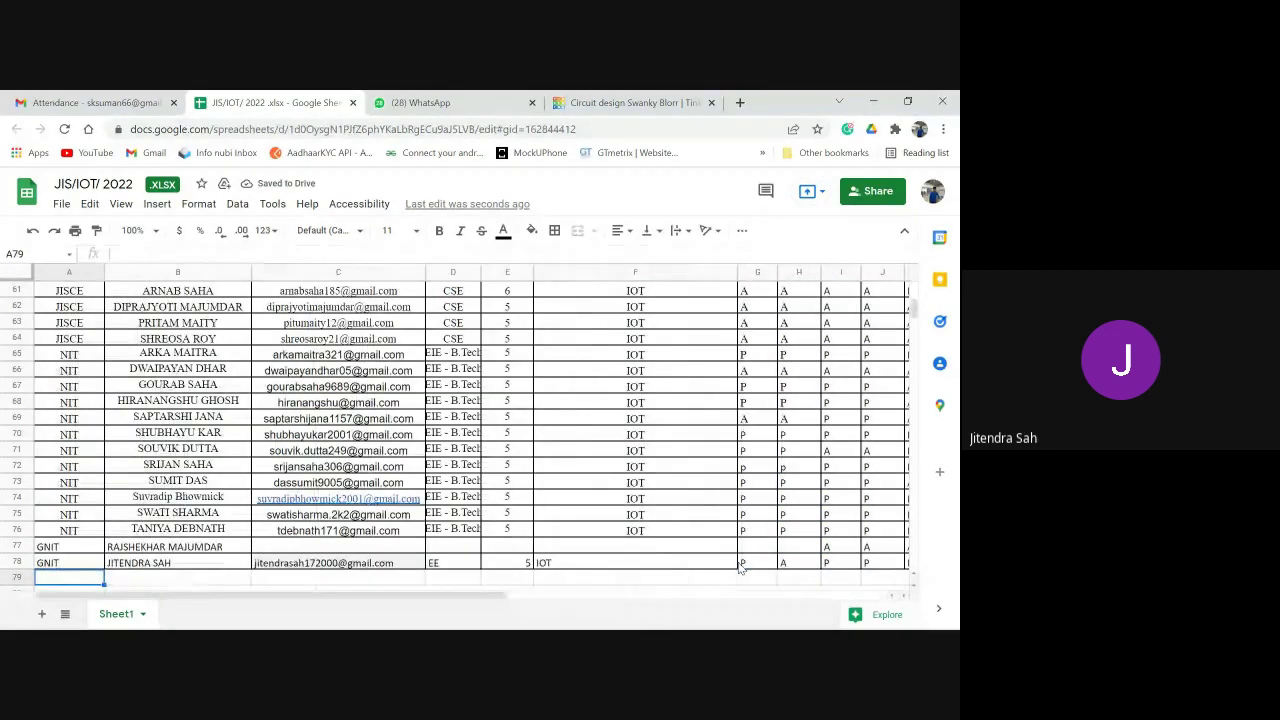
pyautogui.press('Down')
pyautogui.press('Down')
pyautogui.press('Down')
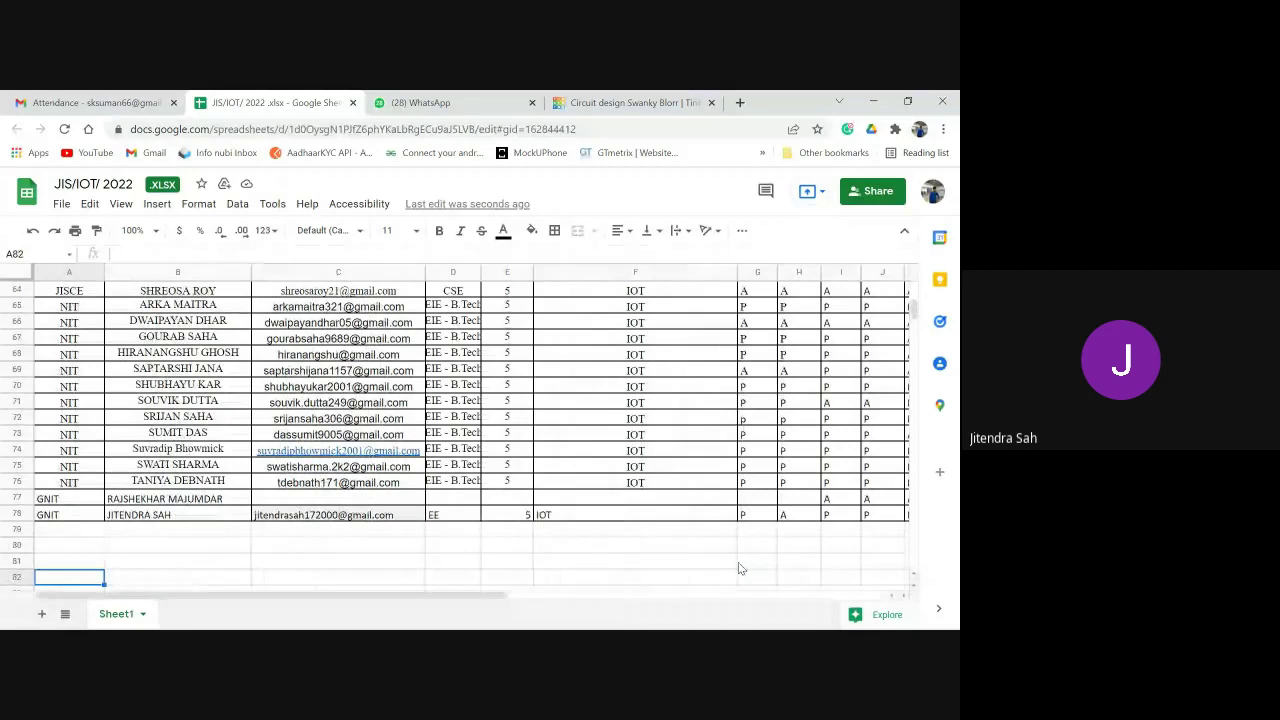
# Review the attendance marks through column M for the students in the first rows of the sheet.
pyautogui.scroll(3, 680, 490)
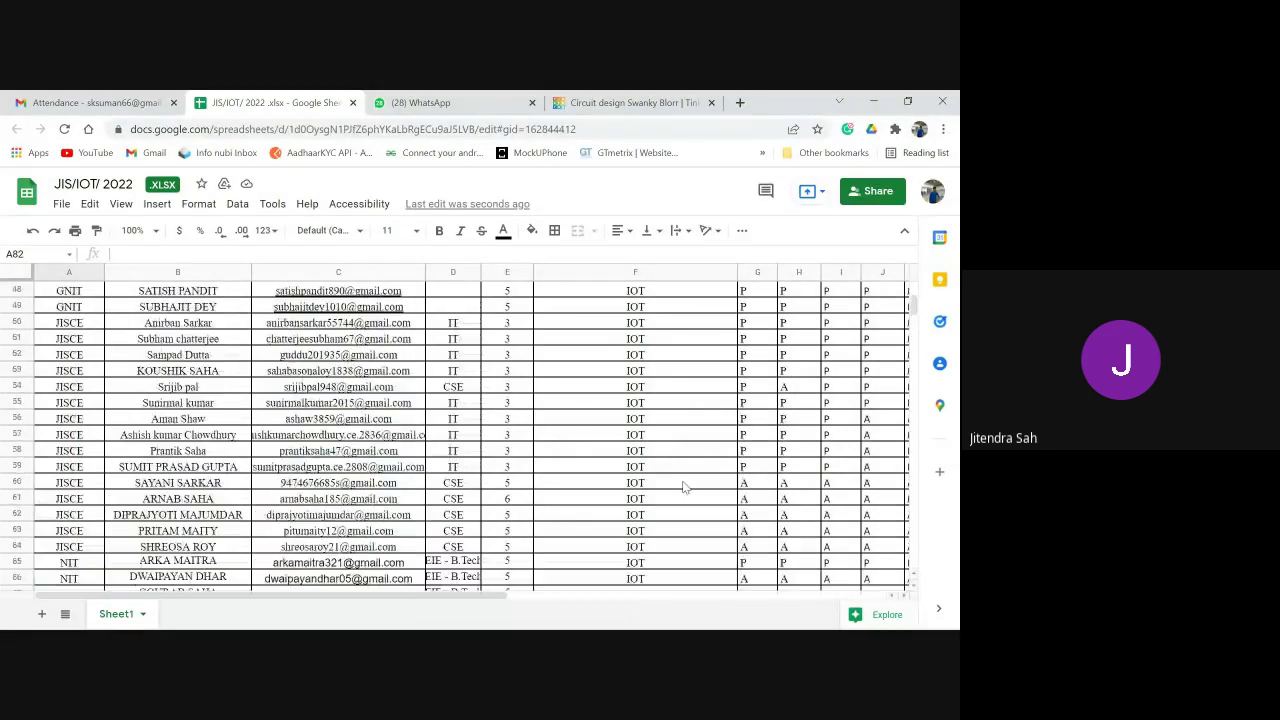
pyautogui.scroll(15, 506, 505)
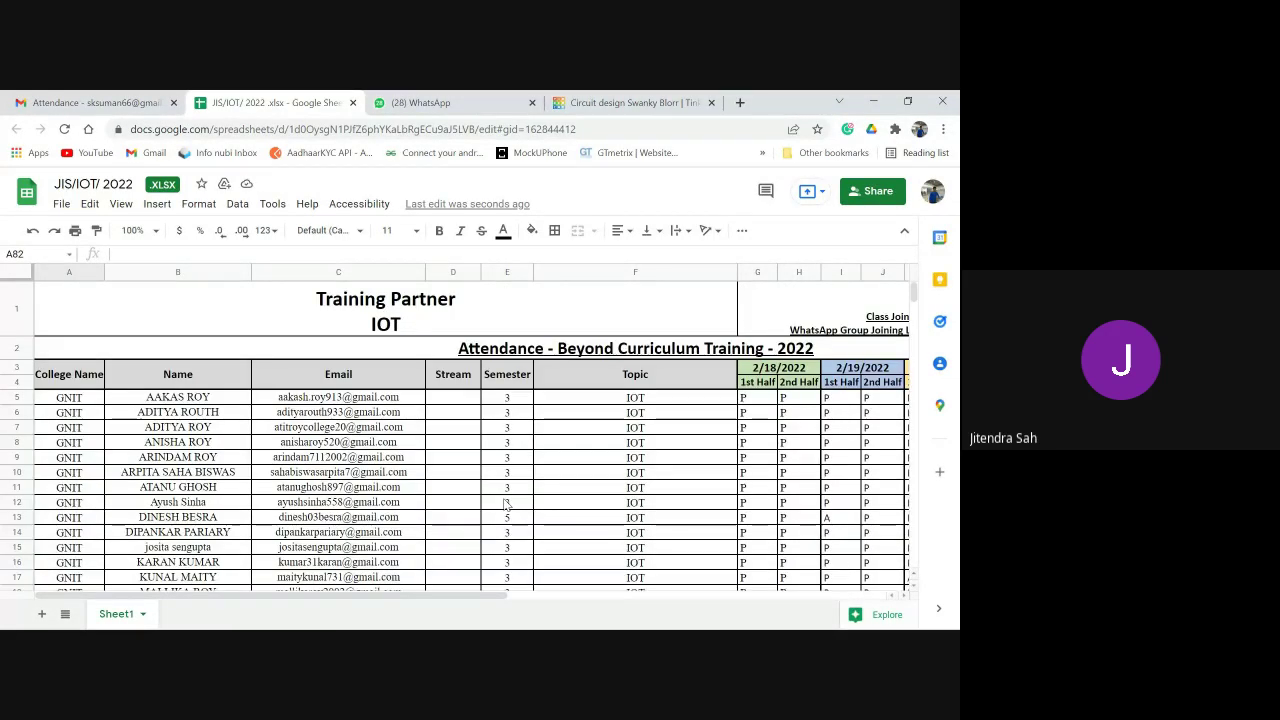
pyautogui.scroll(-3, 506, 505)
pyautogui.scroll(-2, 506, 505)
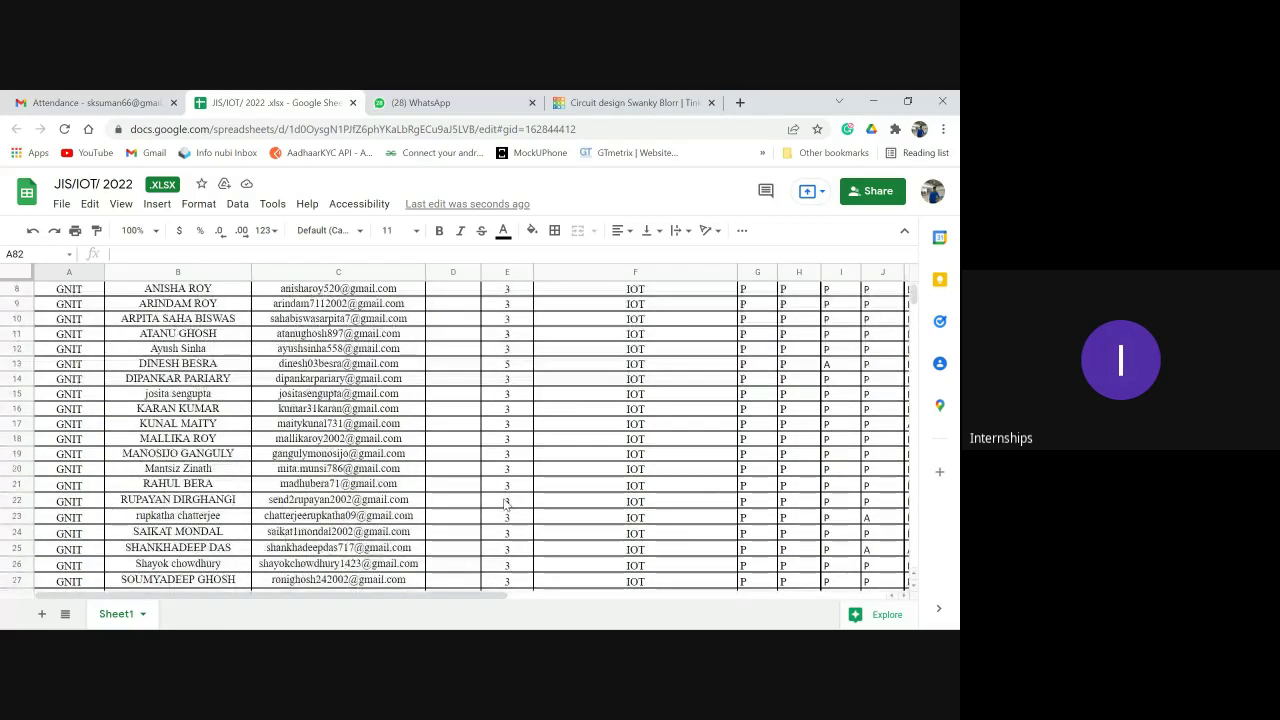
pyautogui.hscroll(5, 714, 488)
pyautogui.hscroll(1, 714, 488)
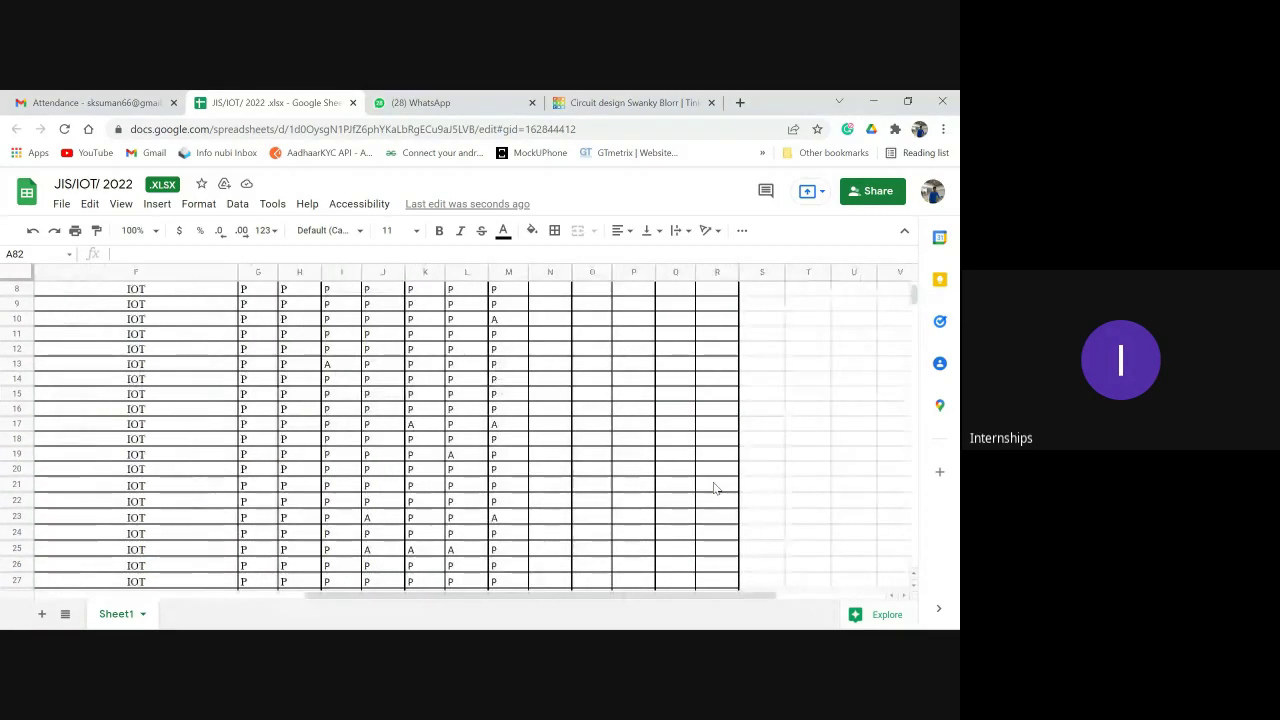
pyautogui.scroll(1, 714, 488)
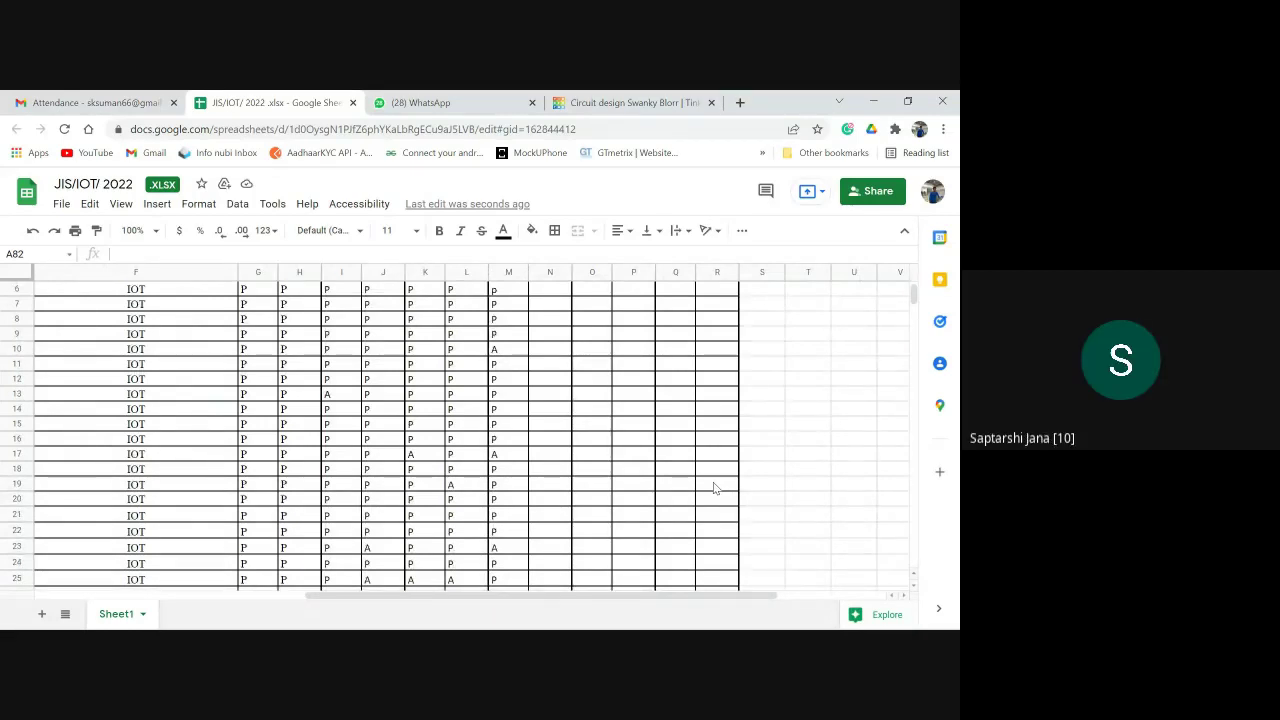
pyautogui.scroll(1, 714, 488)
pyautogui.hscroll(-3, 714, 488)
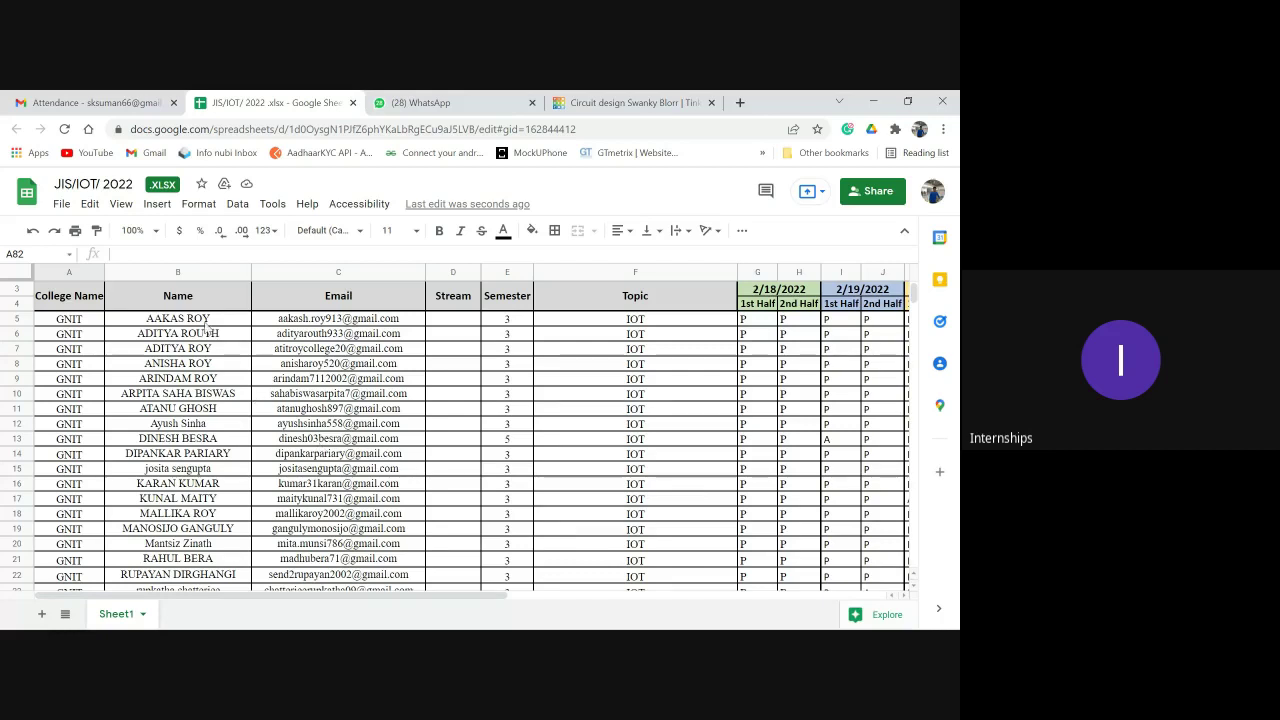
# Check the student names in column B from row 10 down to row 31.
pyautogui.click(214, 394)
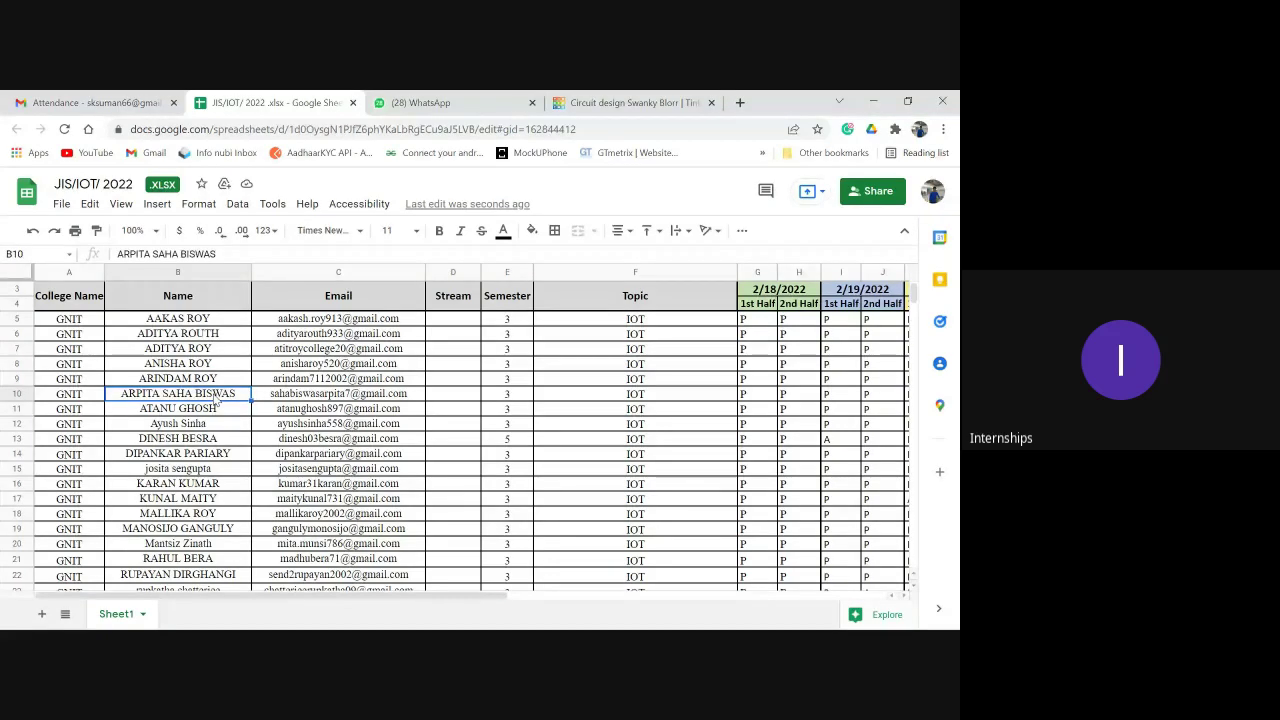
pyautogui.press('Down')
pyautogui.press('Down')
pyautogui.press('Down')
pyautogui.press('Down')
pyautogui.press('Down')
pyautogui.press('Down')
pyautogui.press('Down')
pyautogui.press('Down')
pyautogui.press('Down')
pyautogui.press('Down')
pyautogui.press('Down')
pyautogui.press('Down')
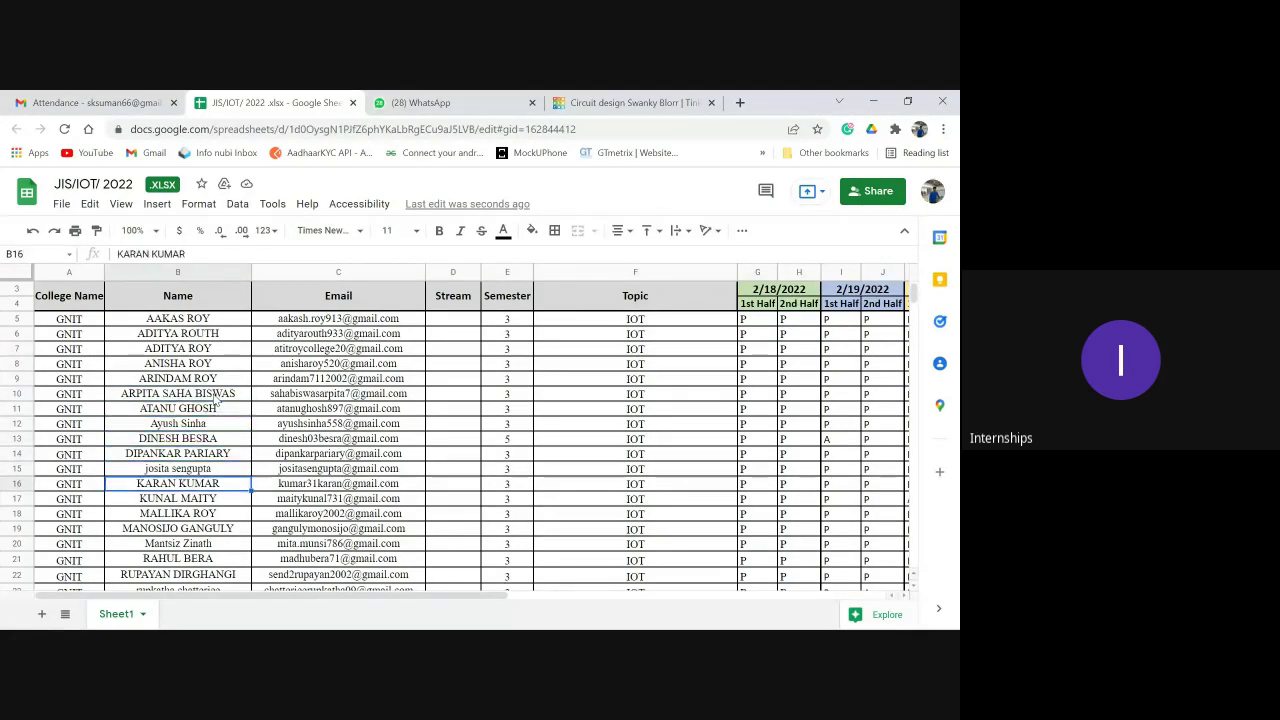
pyautogui.press('Down')
pyautogui.press('Down')
pyautogui.press('Down')
pyautogui.press('Down')
pyautogui.press('Down')
pyautogui.press('Down')
pyautogui.press('Down')
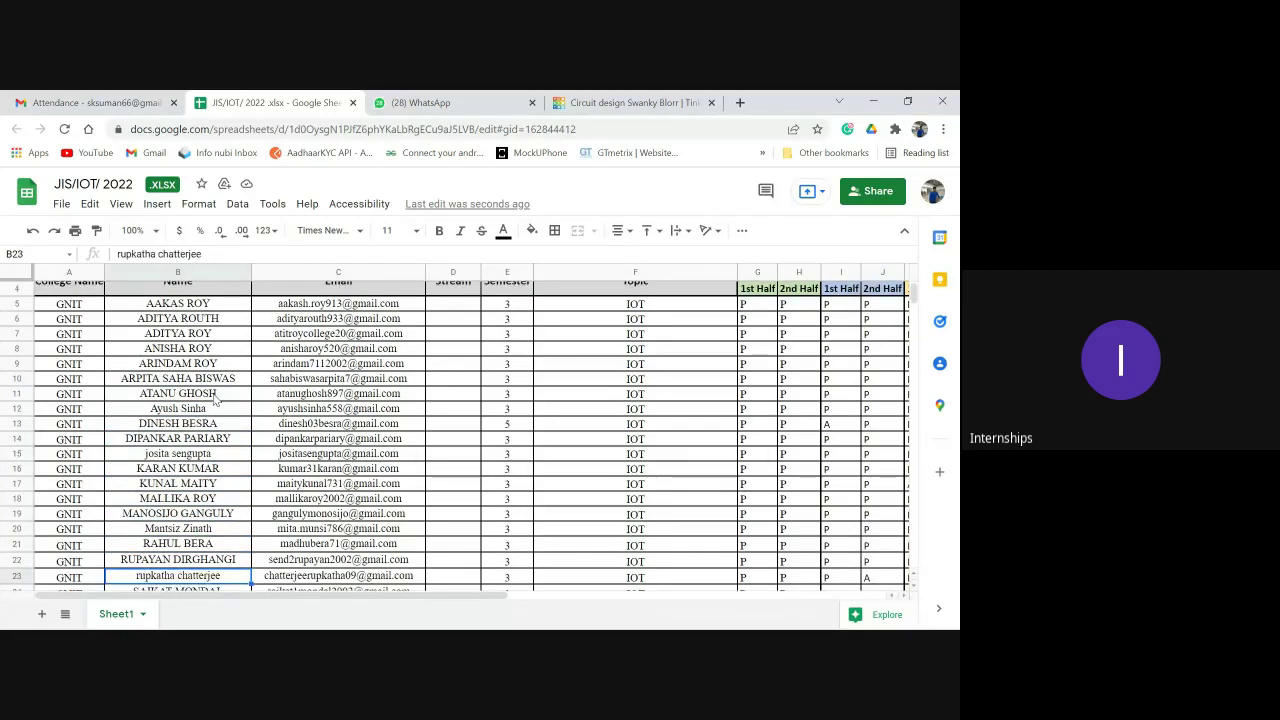
pyautogui.press('Down')
pyautogui.press('Down')
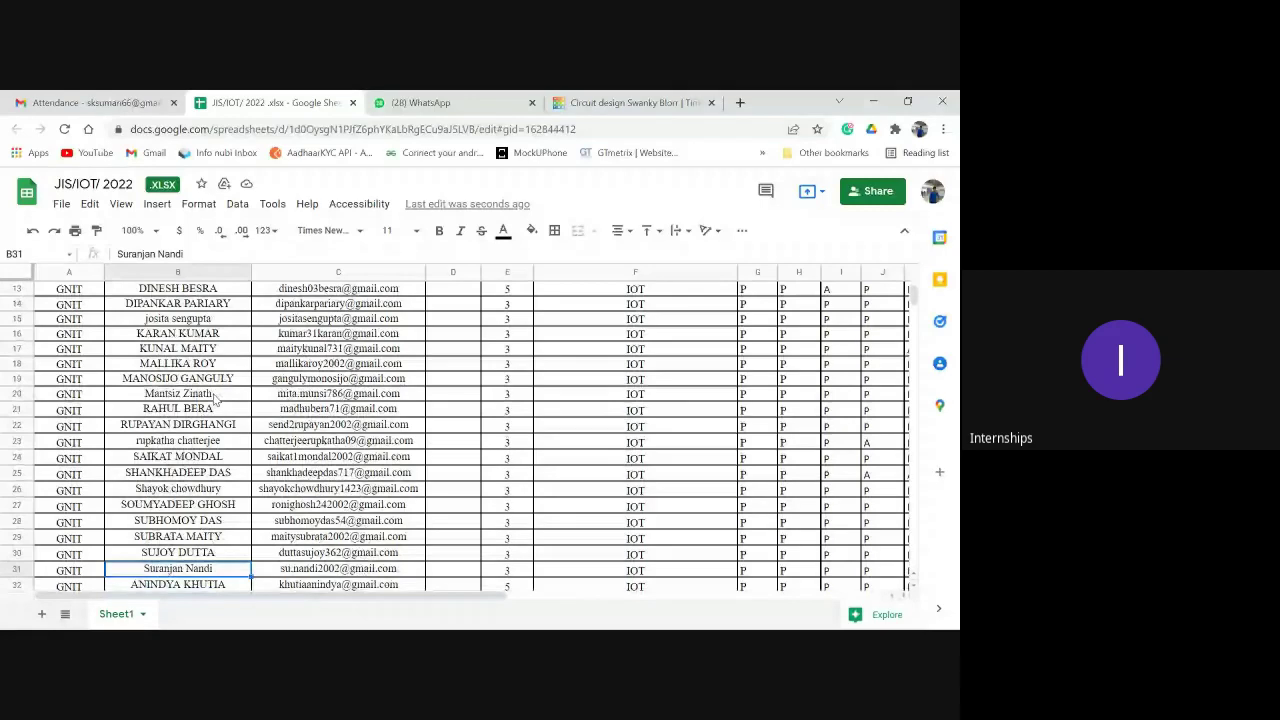
# Go back up from row 31 and examine the student name in B23.
pyautogui.press('Up')
pyautogui.press('Up')
pyautogui.press('Up')
pyautogui.press('Up')
pyautogui.press('Up')
pyautogui.press('Up')
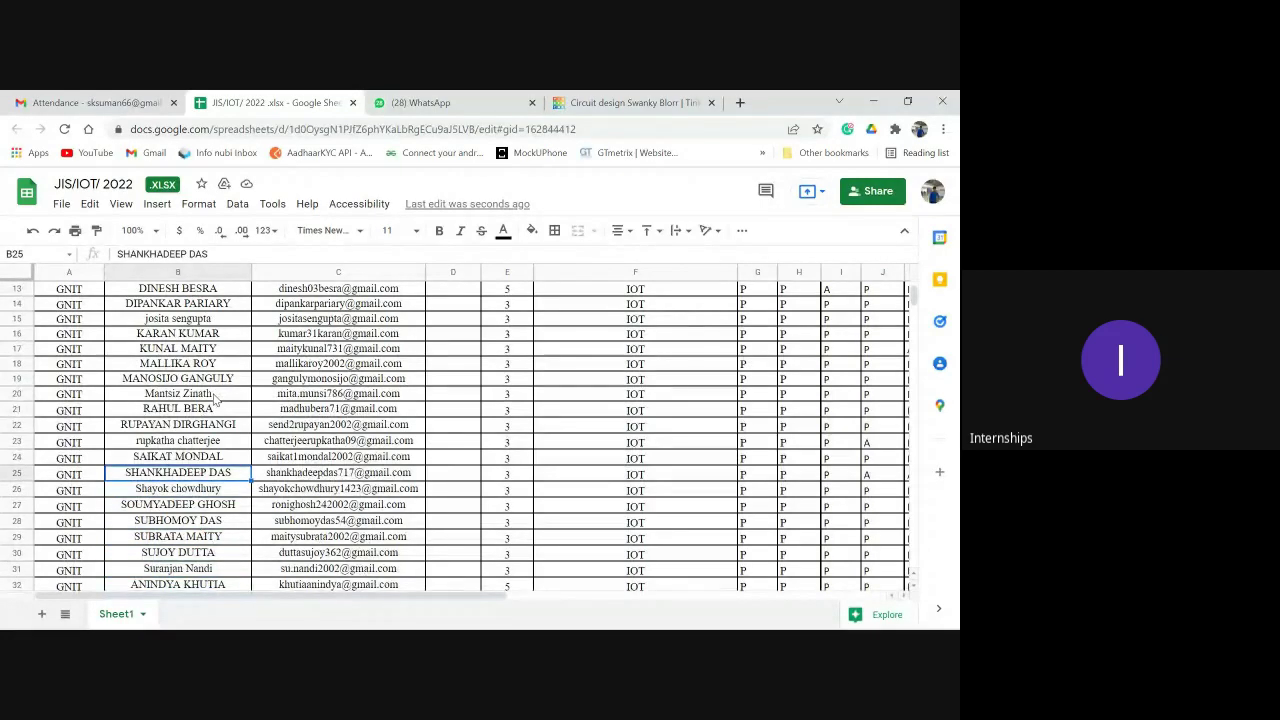
pyautogui.press('Up')
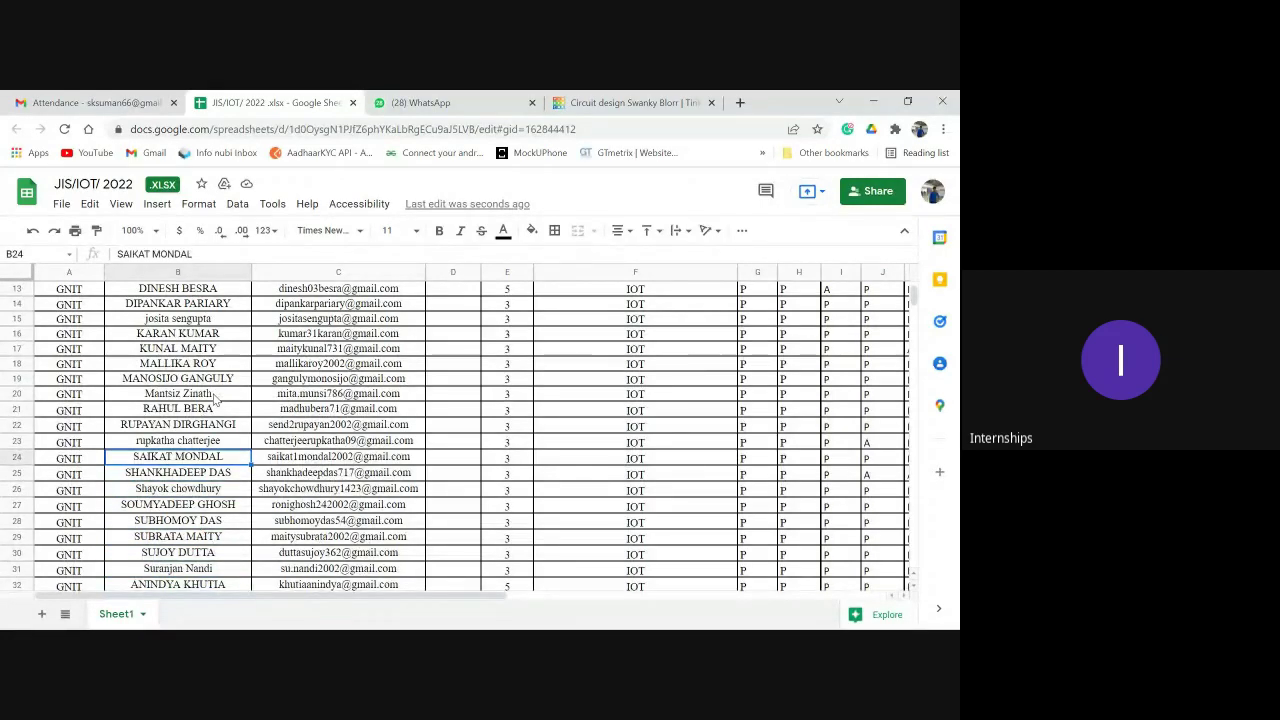
pyautogui.press('Up')
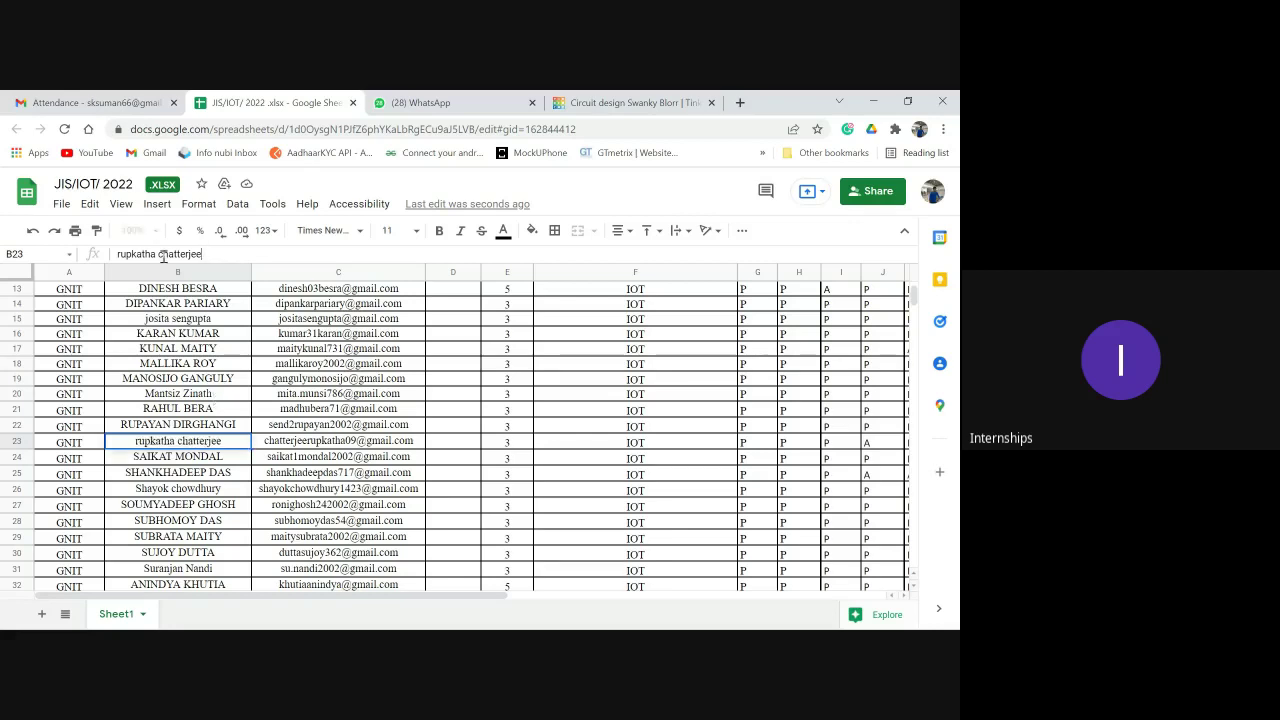
pyautogui.moveTo(204, 253); pyautogui.dragTo(115, 257)
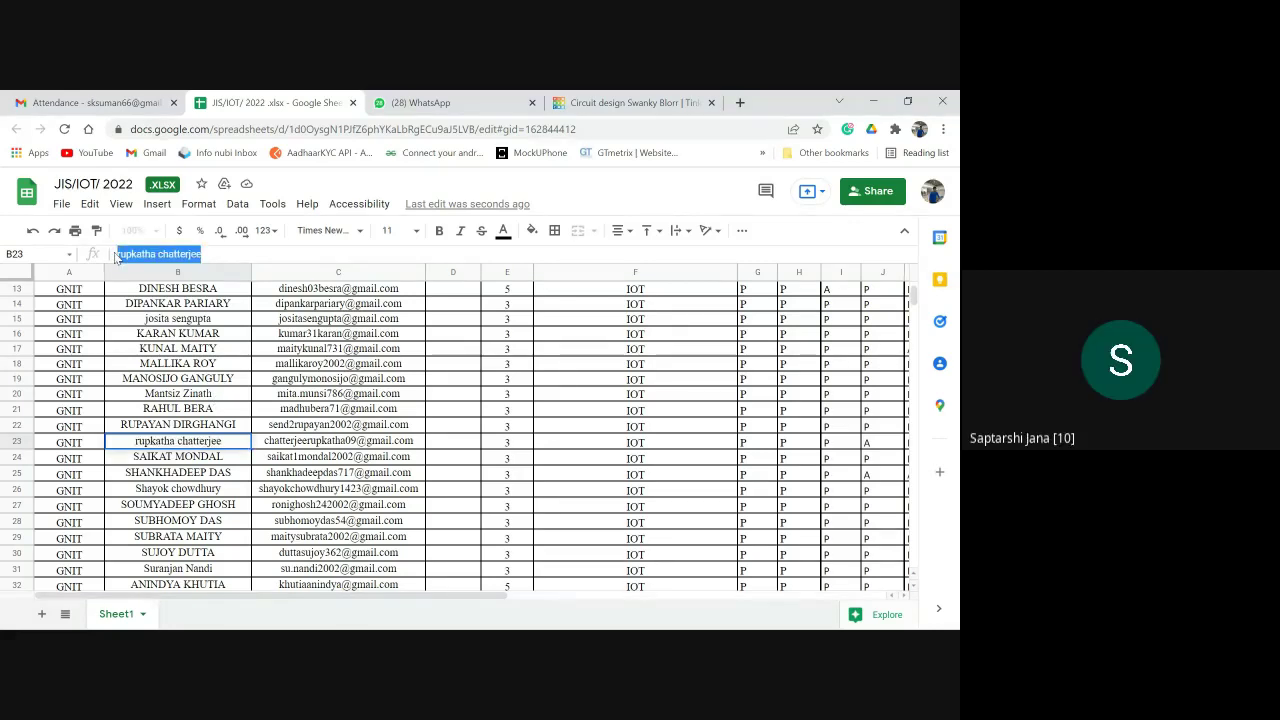
# Find the student in row 69 and examine that row's attendance marks through column M.
pyautogui.scroll(-1, 155, 545)
pyautogui.scroll(-5, 155, 545)
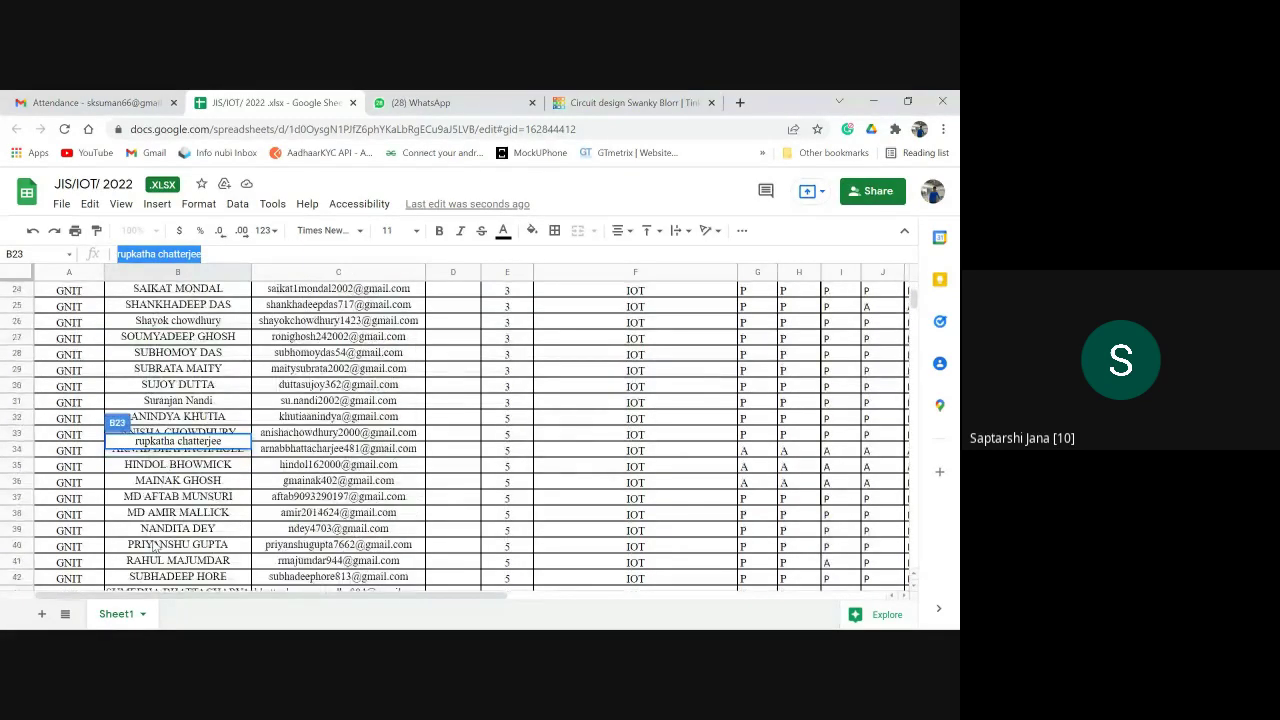
pyautogui.scroll(-5, 155, 545)
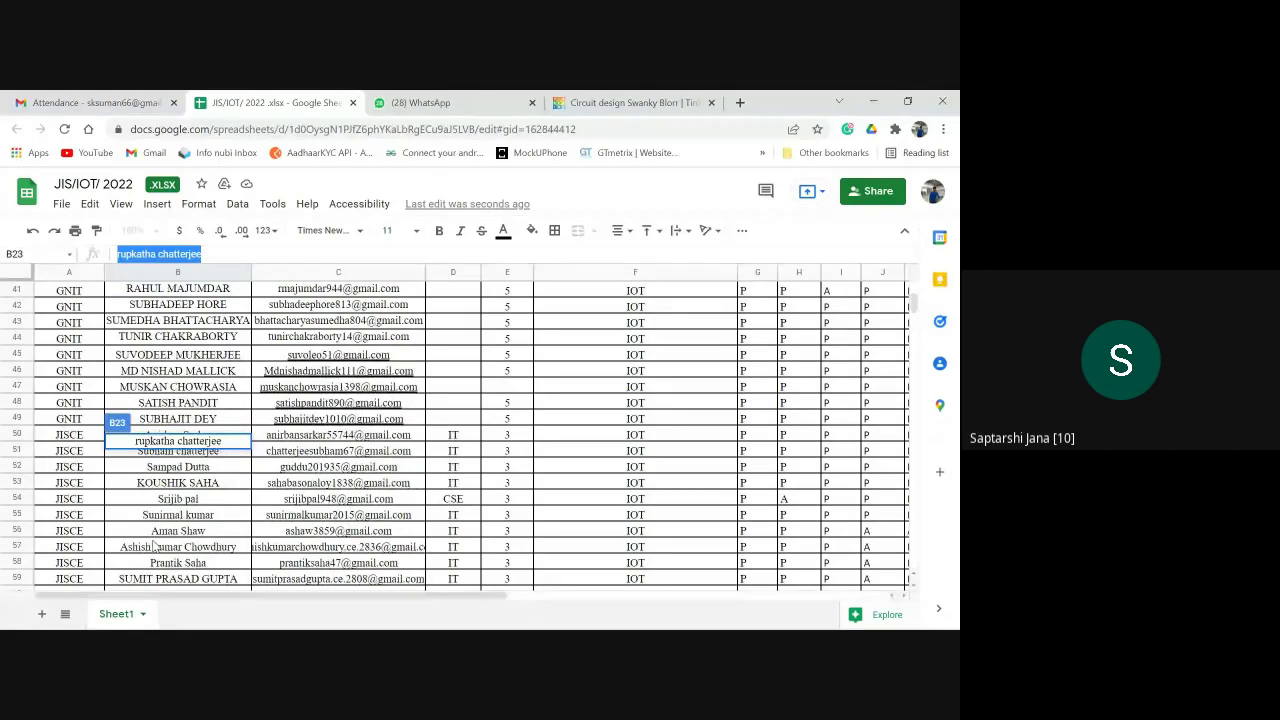
pyautogui.scroll(-8, 153, 546)
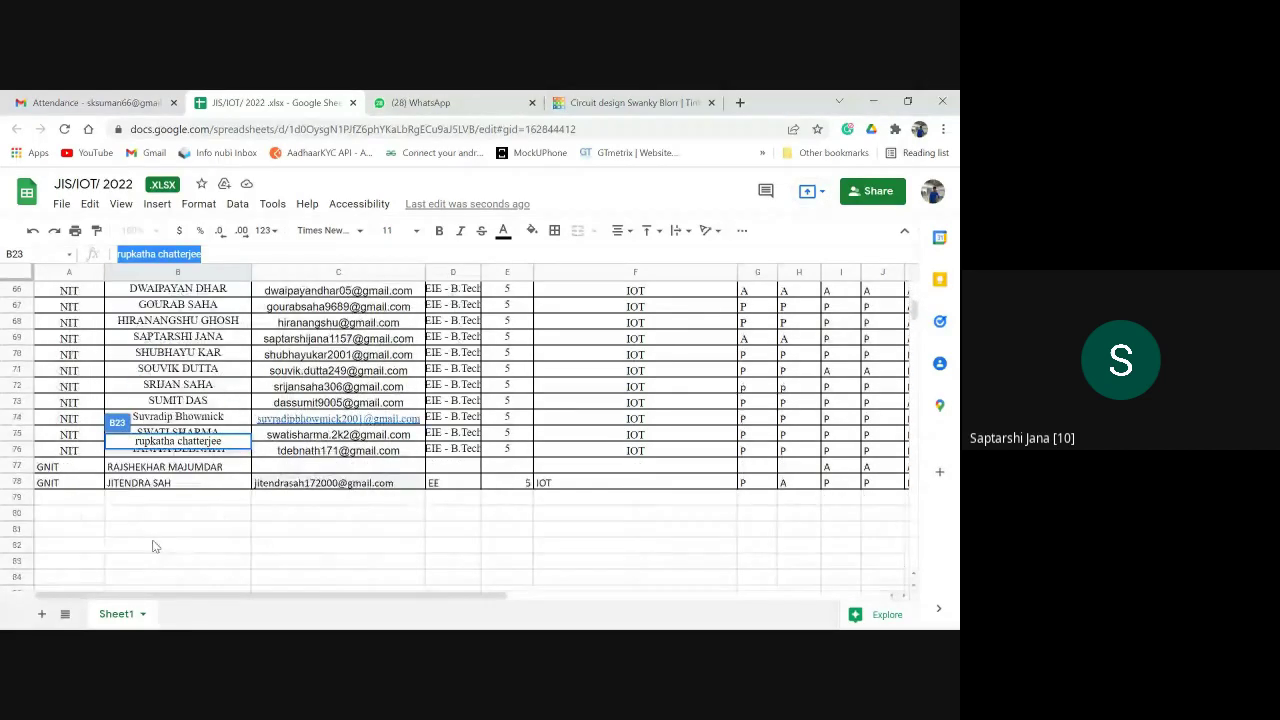
pyautogui.click(215, 512)
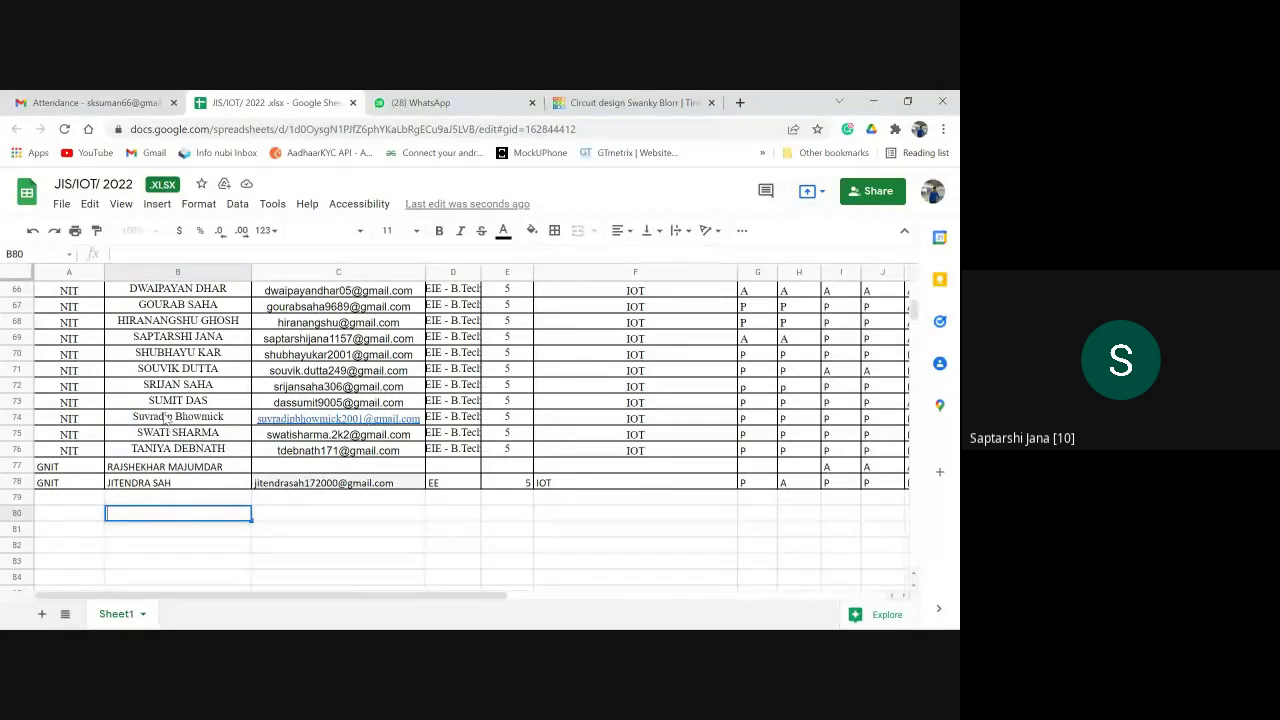
pyautogui.click(139, 341)
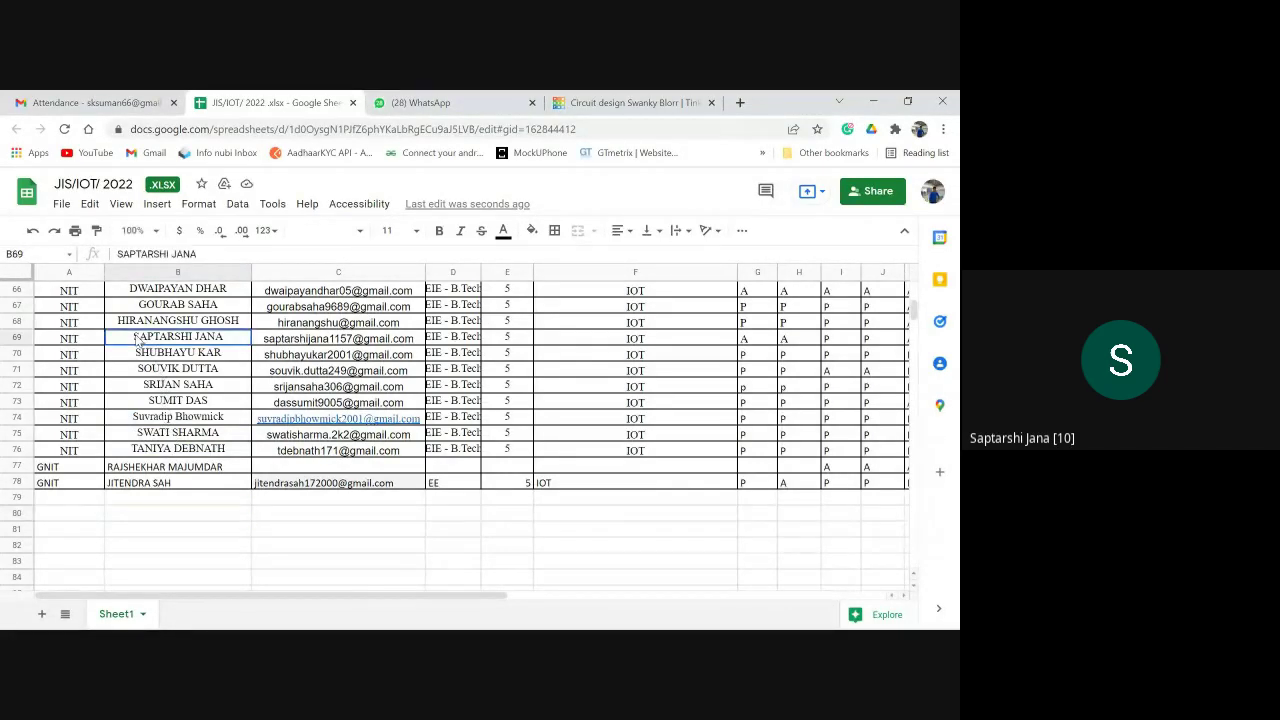
pyautogui.press('Right')
pyautogui.press('Right')
pyautogui.press('Right')
pyautogui.press('Right')
pyautogui.press('Right')
pyautogui.press('Right')
pyautogui.press('Right')
pyautogui.press('Right')
pyautogui.press('Right')
pyautogui.press('Right')
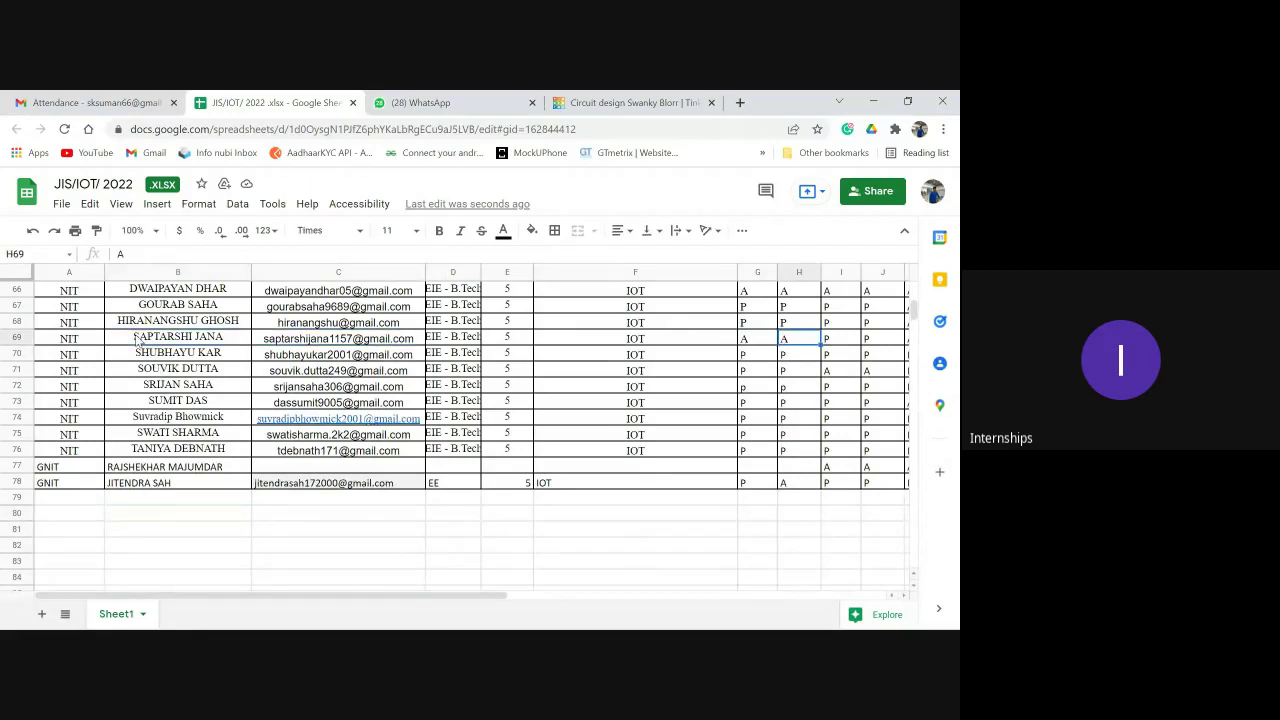
pyautogui.press('Right')
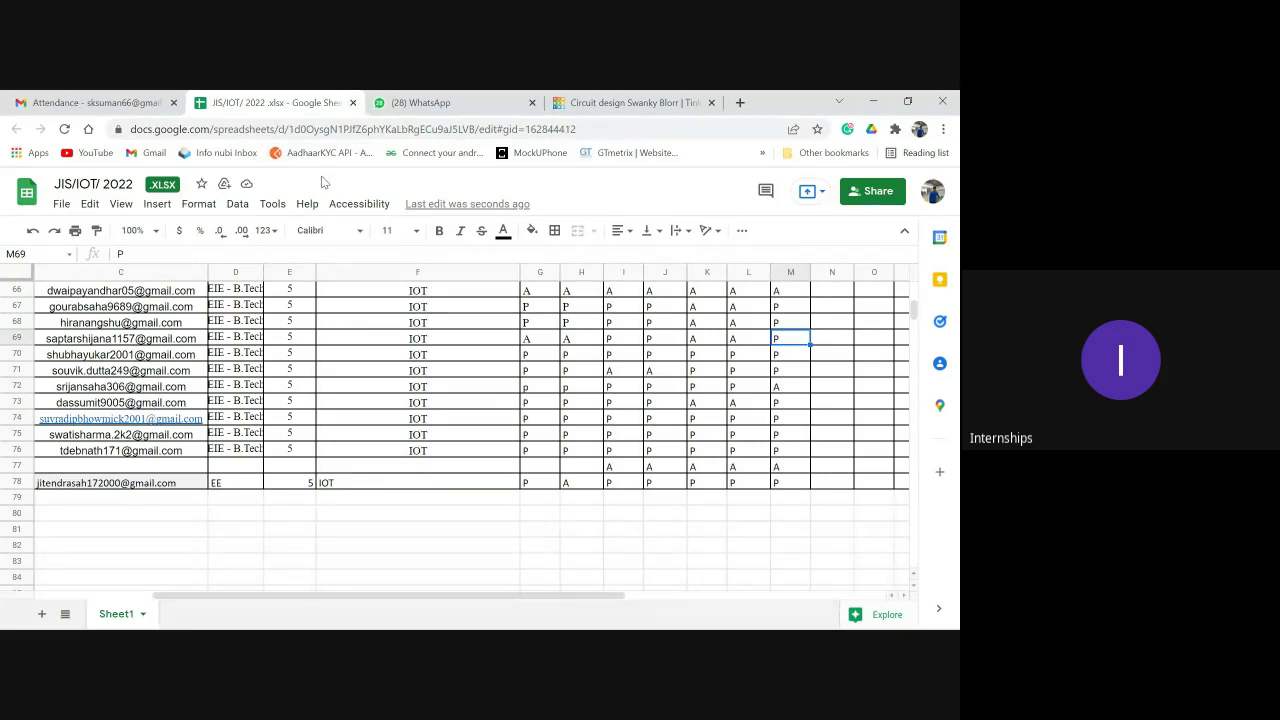
# Switch to the Swanky Blorr circuit in Tinkercad and find the photoresistor among the Basic components.
pyautogui.click(683, 100)
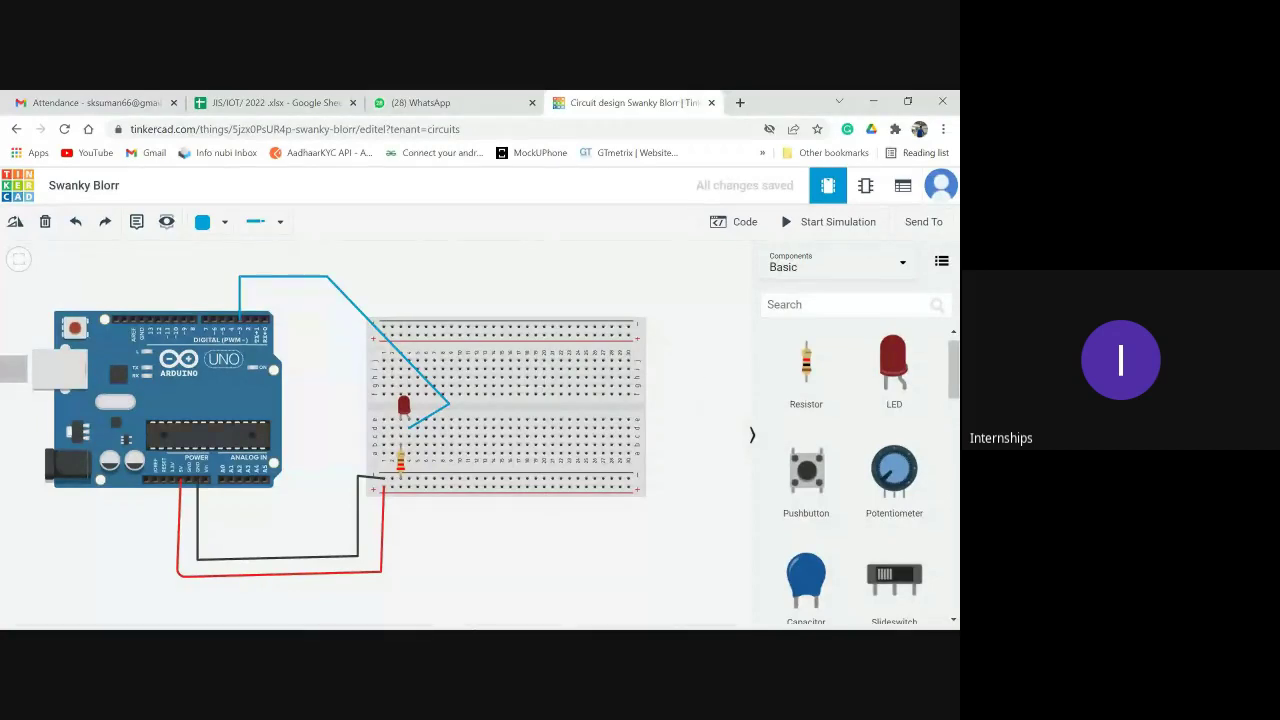
pyautogui.moveTo(381, 622)
pyautogui.moveTo(956, 370); pyautogui.dragTo(957, 555)
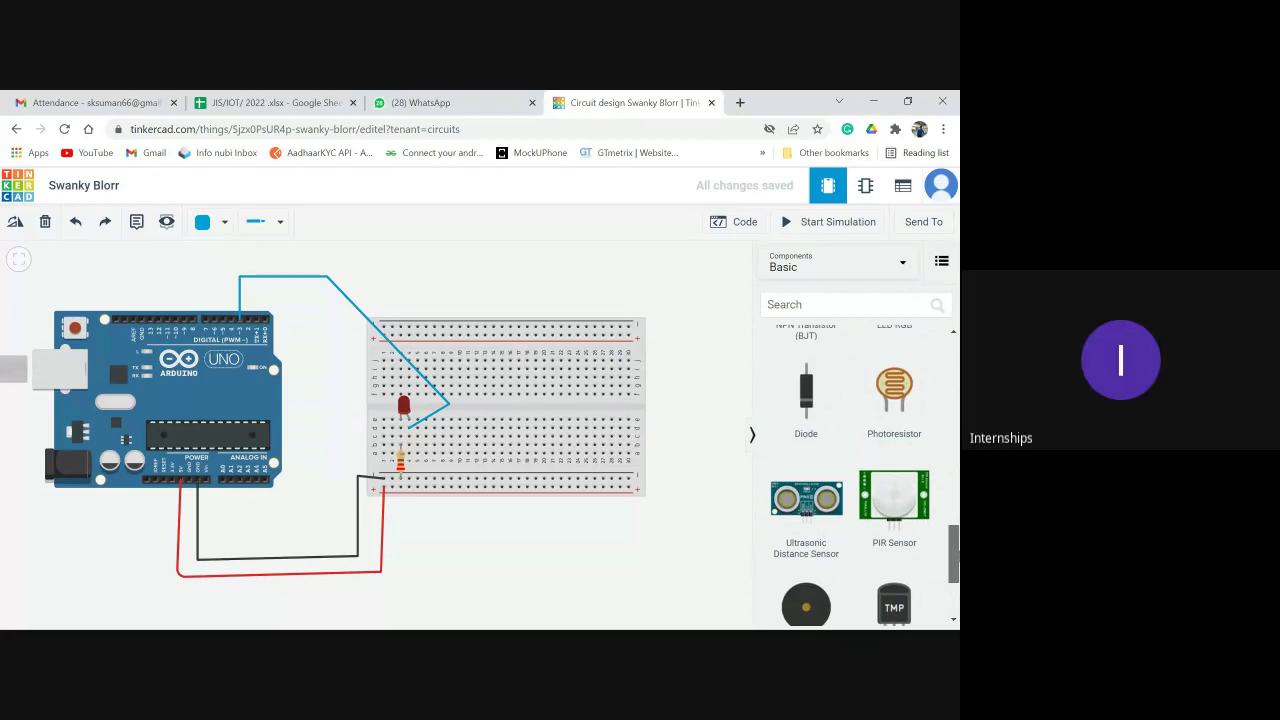
pyautogui.moveTo(957, 555); pyautogui.dragTo(957, 551)
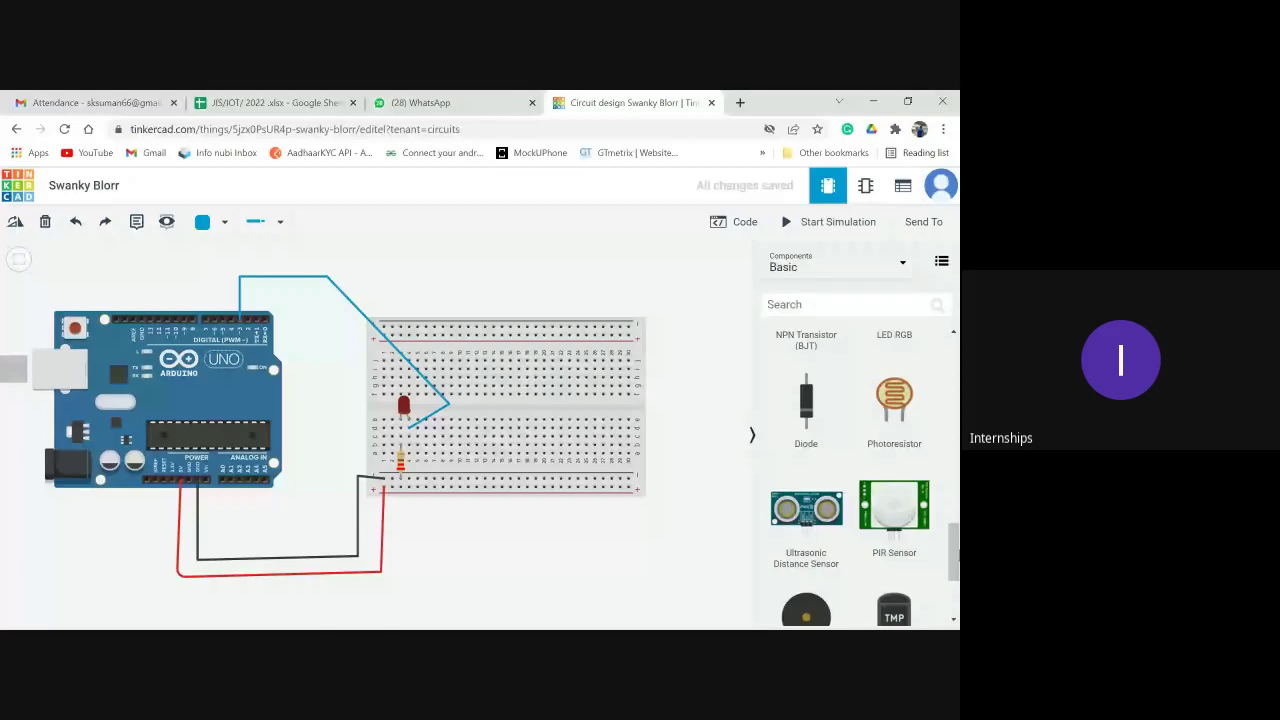
# Admit the waiting participant to the Google Meet call, return to the Tinkercad circuit and dismiss the presenting notification.
pyautogui.click(348, 546)
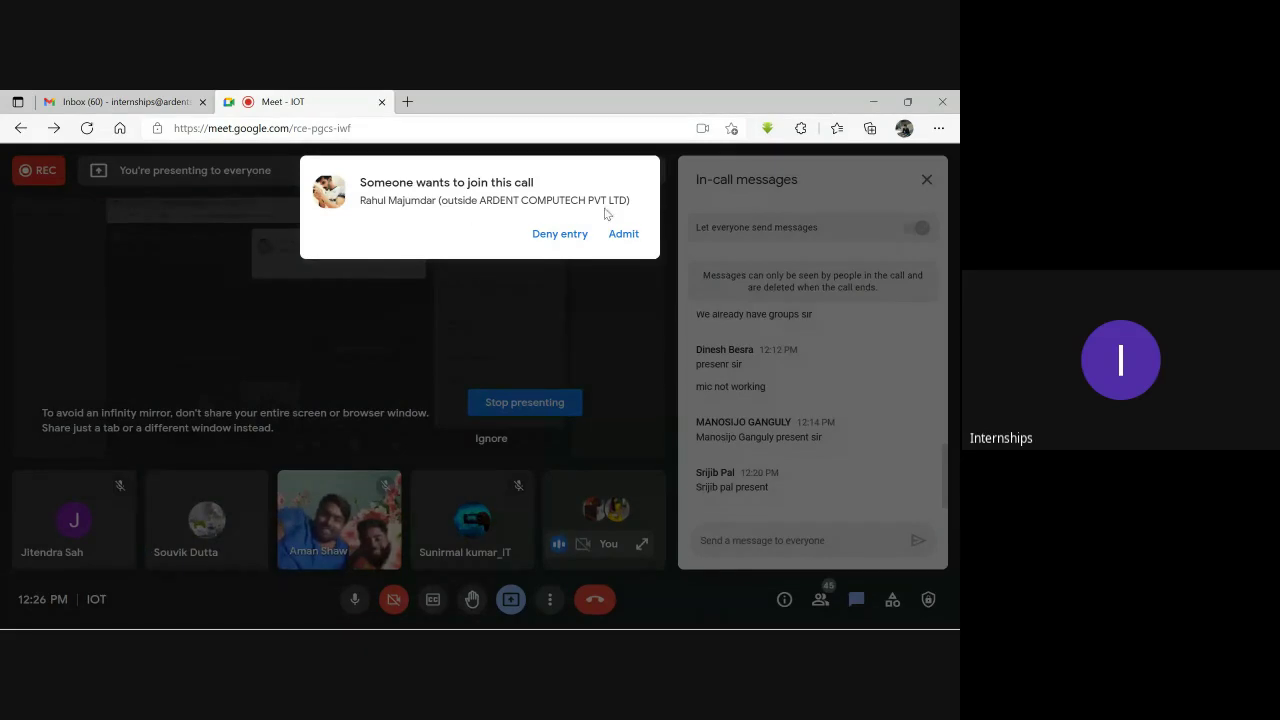
pyautogui.click(622, 234)
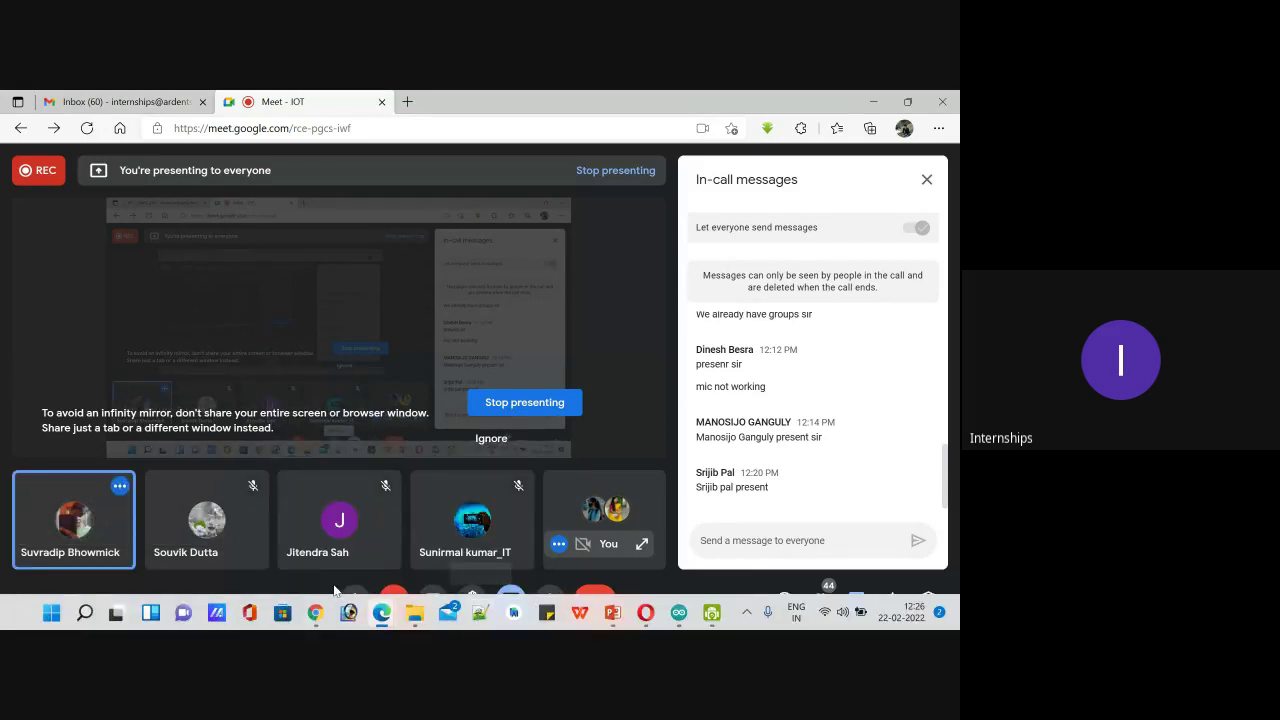
pyautogui.click(877, 101)
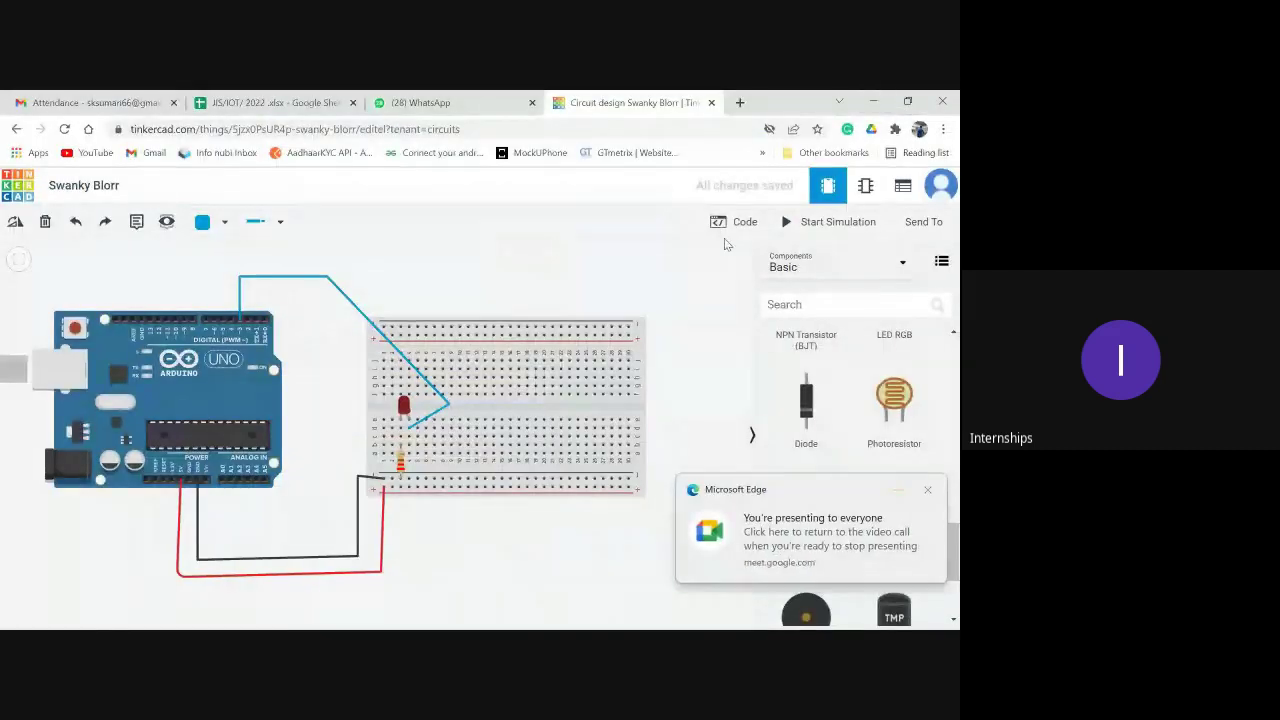
pyautogui.click(927, 490)
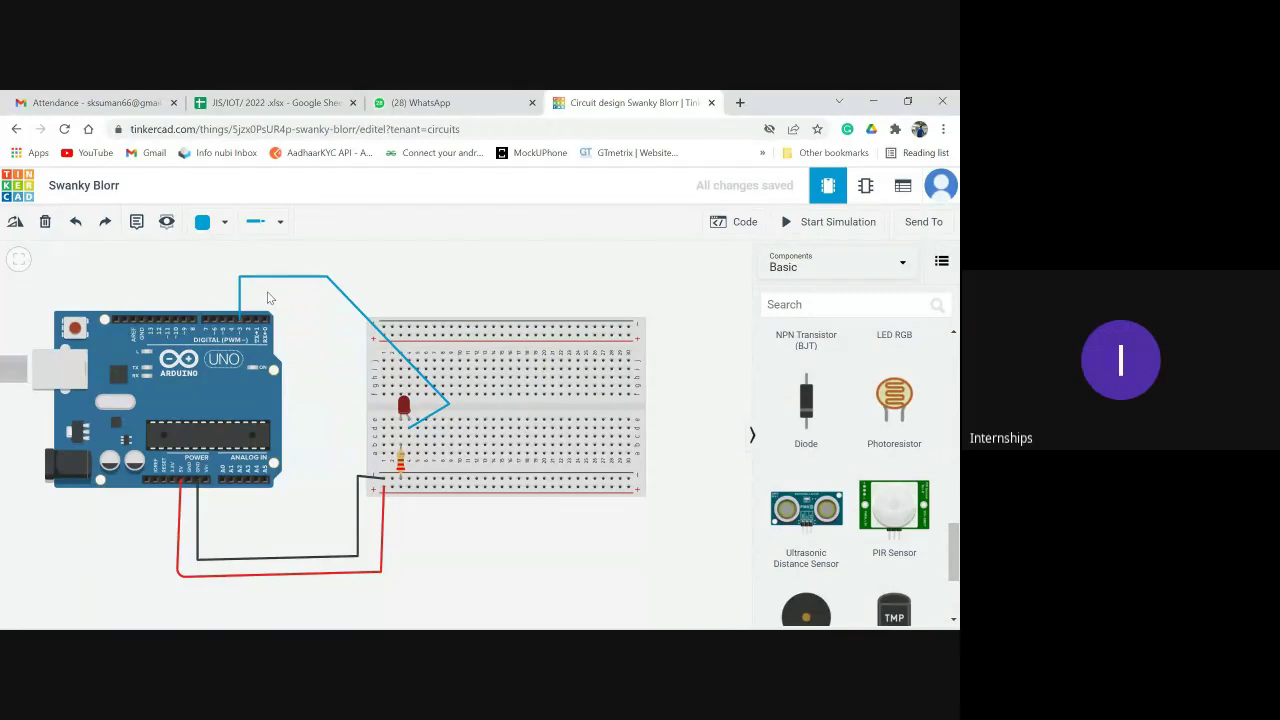
# Add a photoresistor to the breadboard and position it beside the red LED, at the bend of the blue wire.
pyautogui.moveTo(878, 398); pyautogui.dragTo(551, 373)
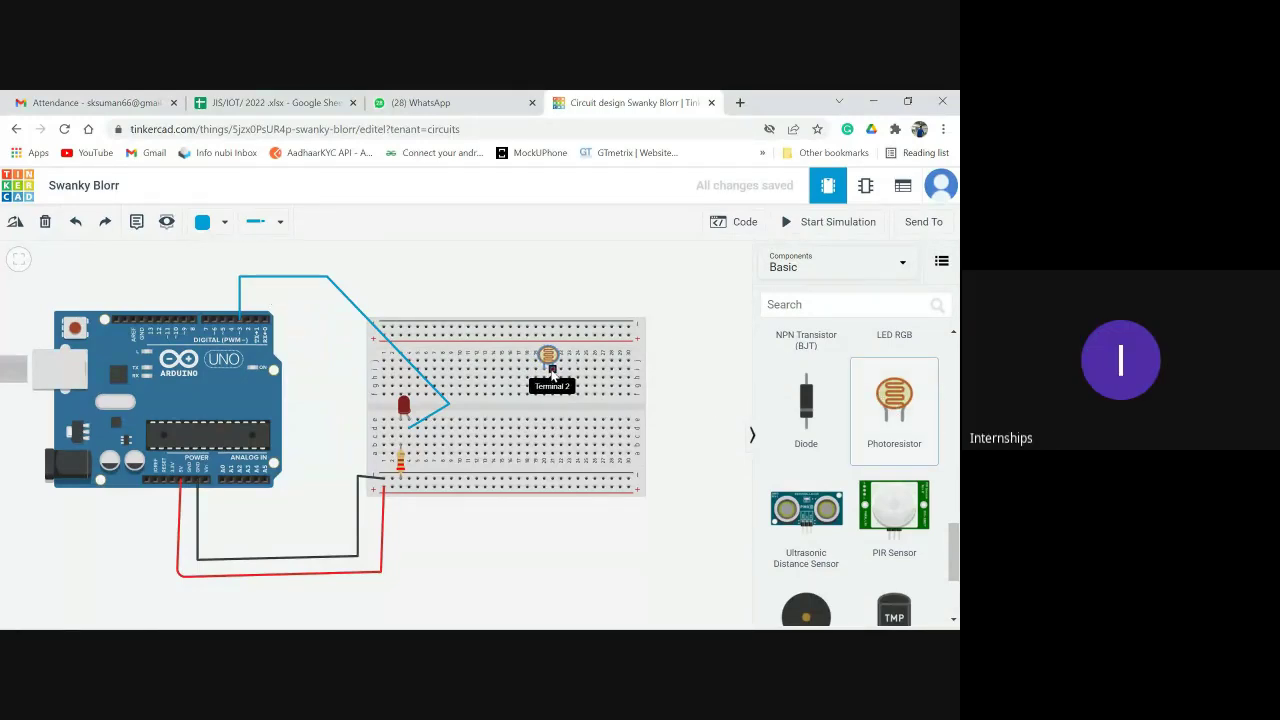
pyautogui.click(548, 376)
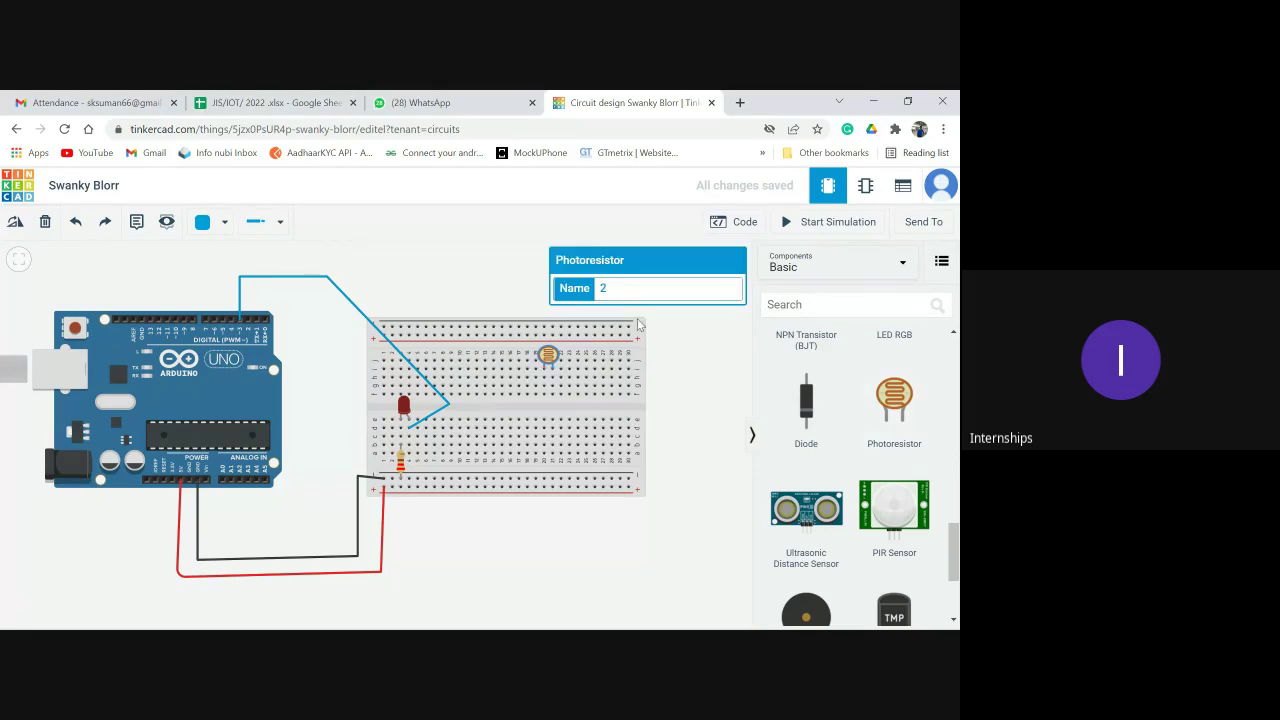
pyautogui.click(694, 362)
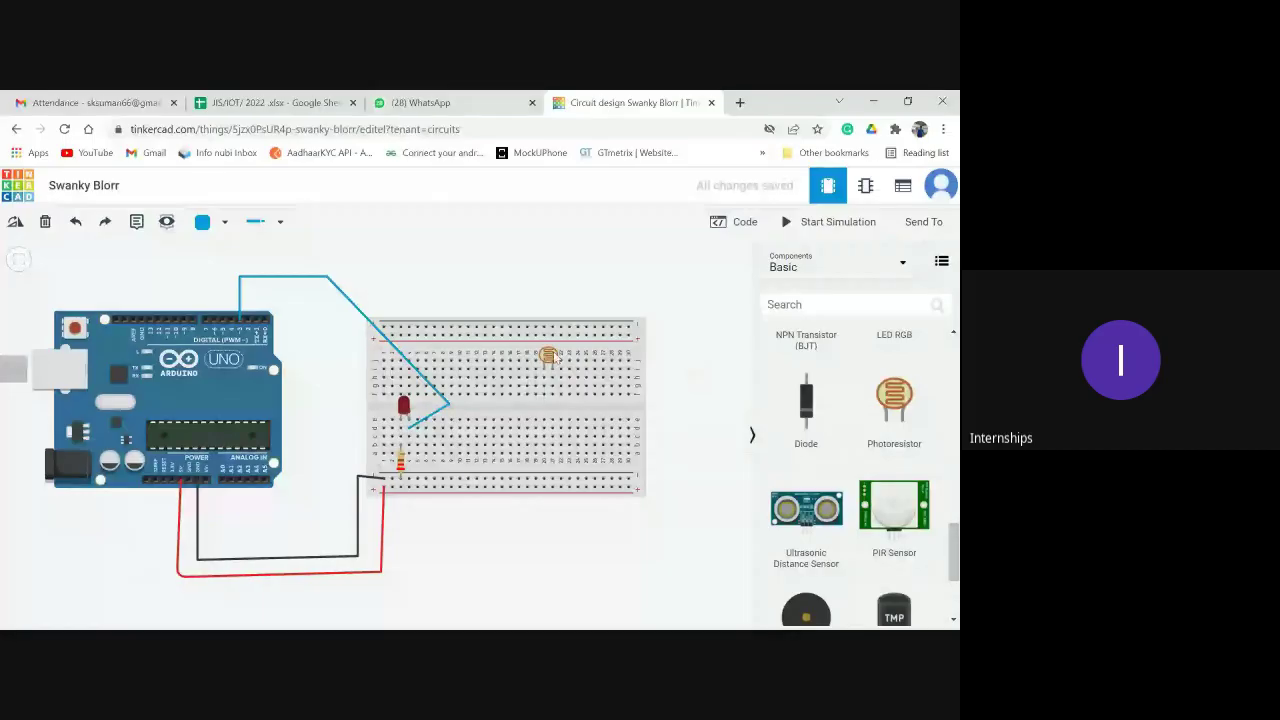
pyautogui.moveTo(548, 357); pyautogui.dragTo(455, 409)
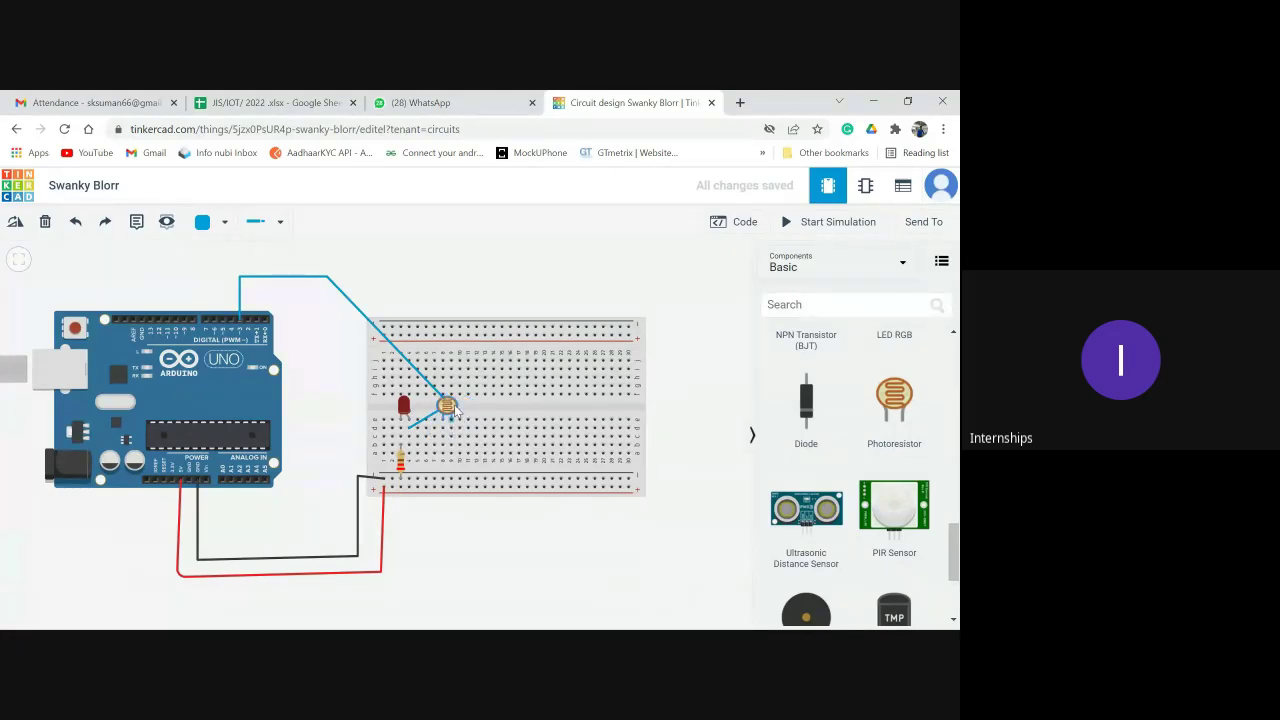